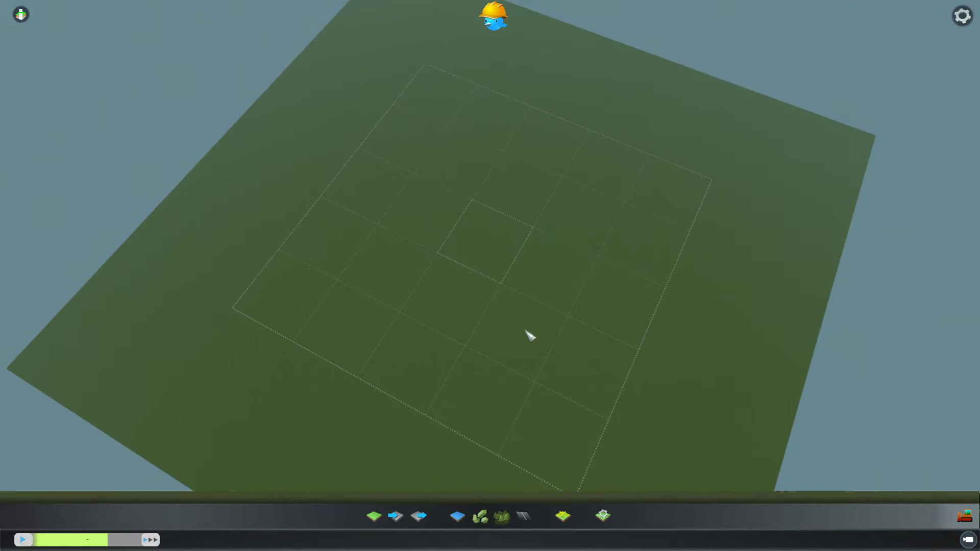
- Save the blank map under the name Obayda
scroll(528, 332, "up", 3)
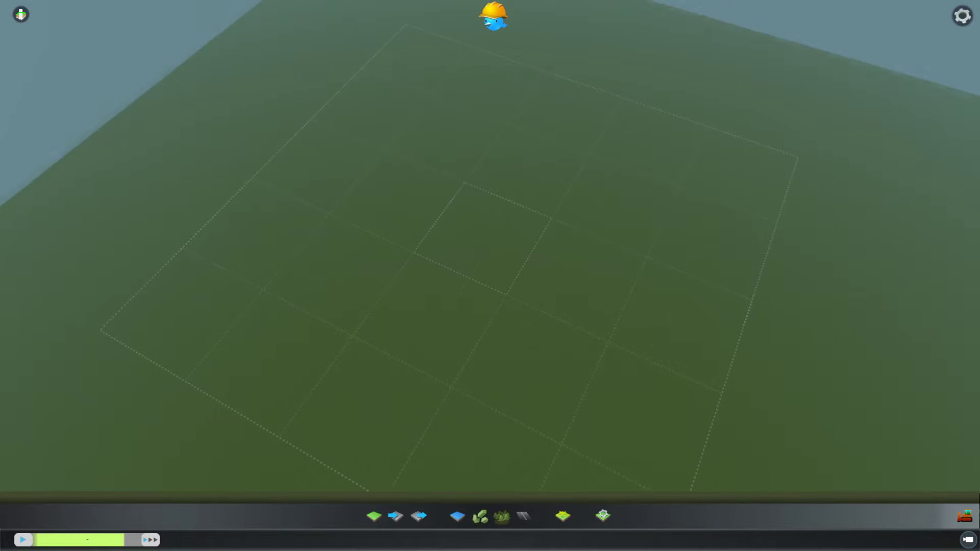
key("Escape")
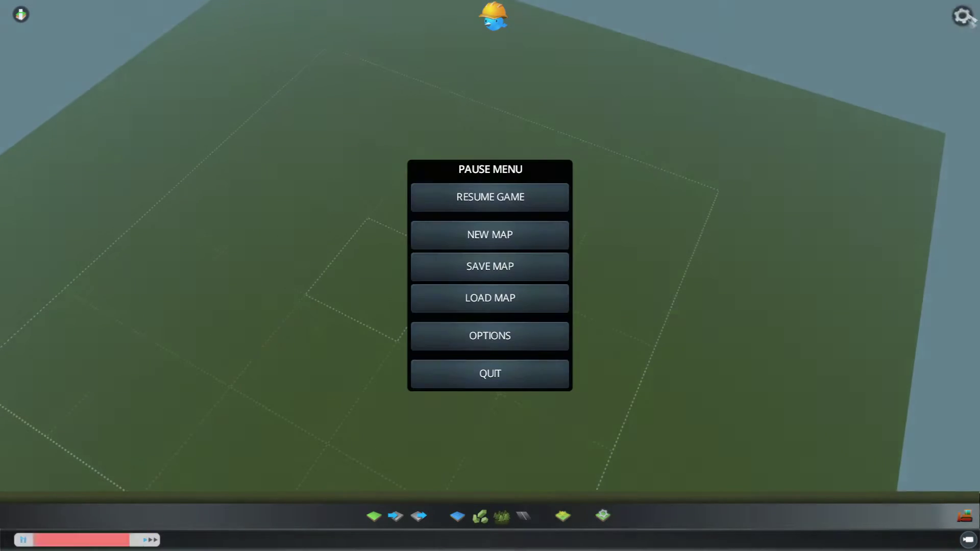
left_click(482, 264)
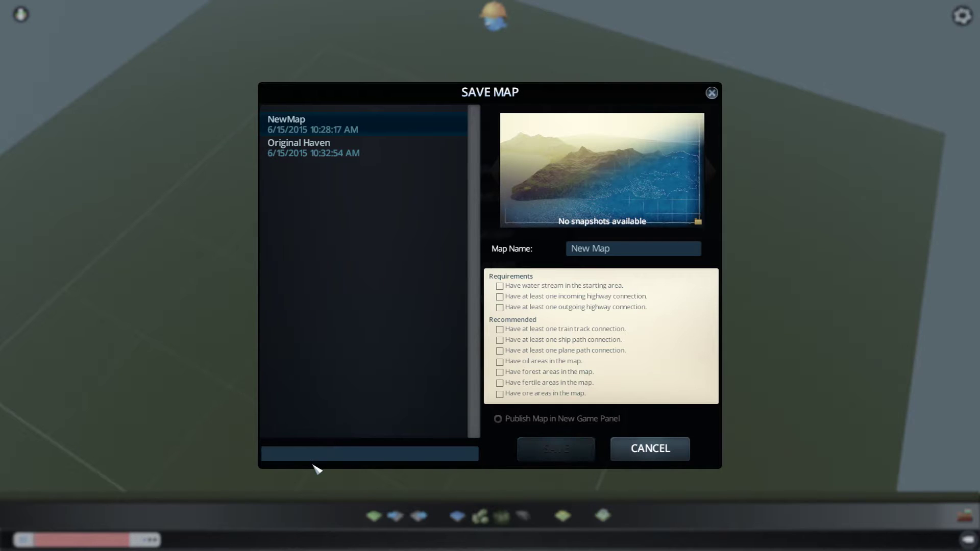
type("Obayda")
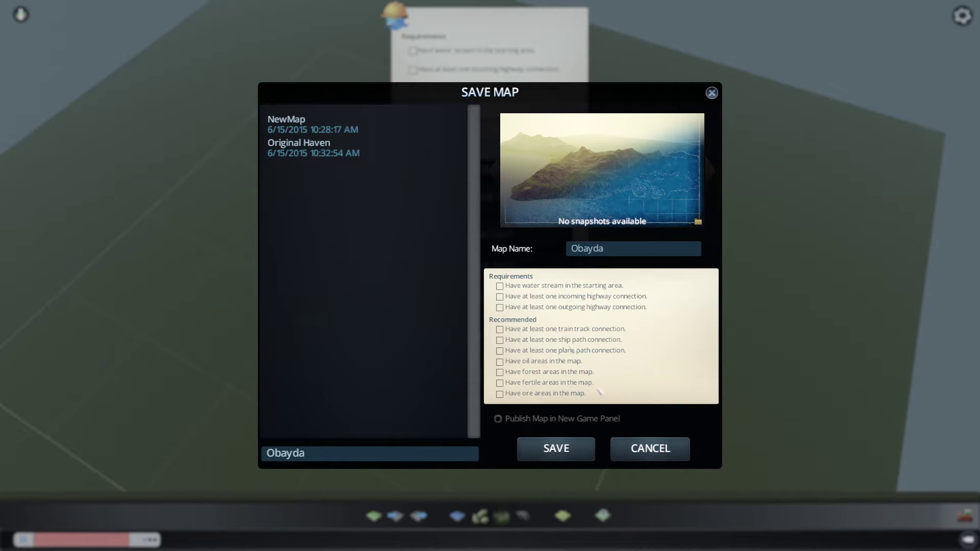
left_click(549, 449)
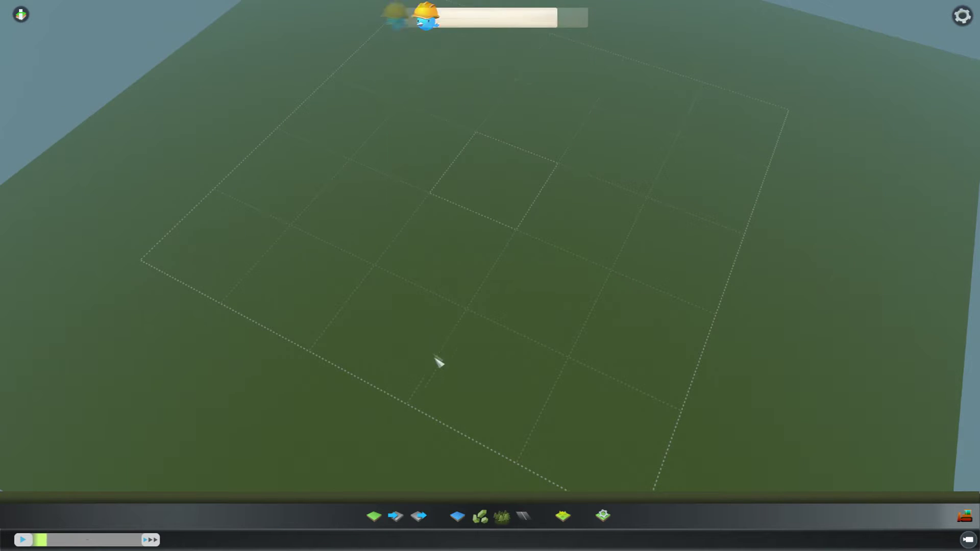
- Raise two overlapping mounds at the edge of the playable grid, using the shift terrain brush at size 466 and strength 1
left_click(377, 516)
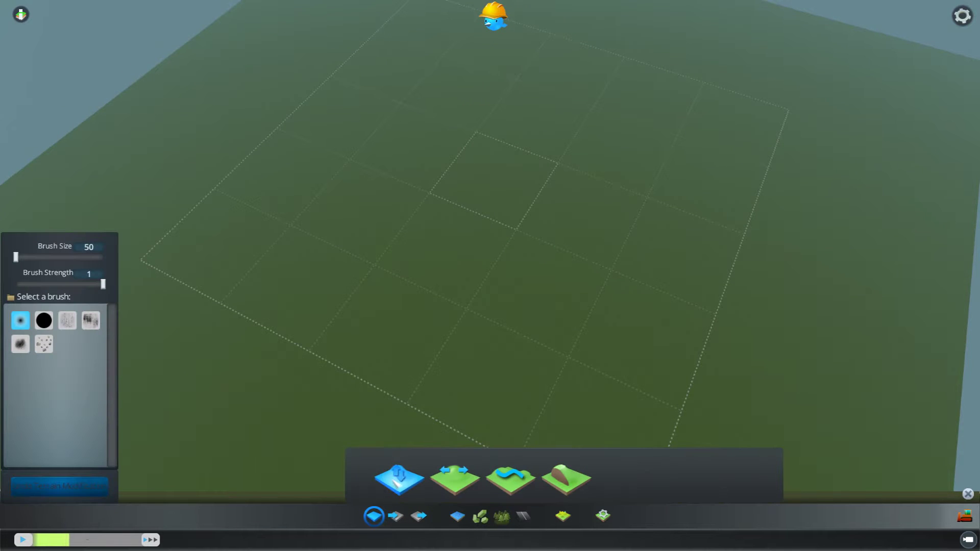
scroll(411, 380, "up", 3)
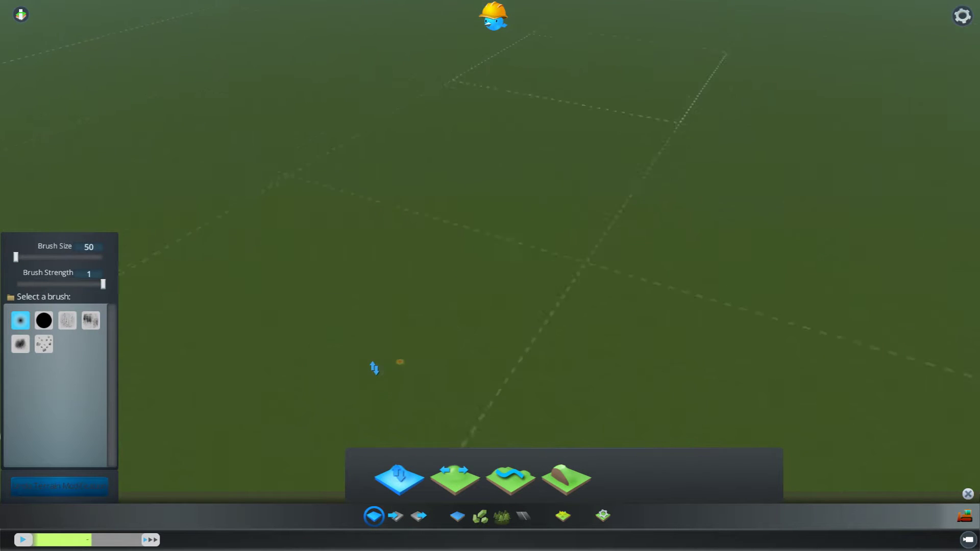
left_click_drag(375, 302, 375, 302)
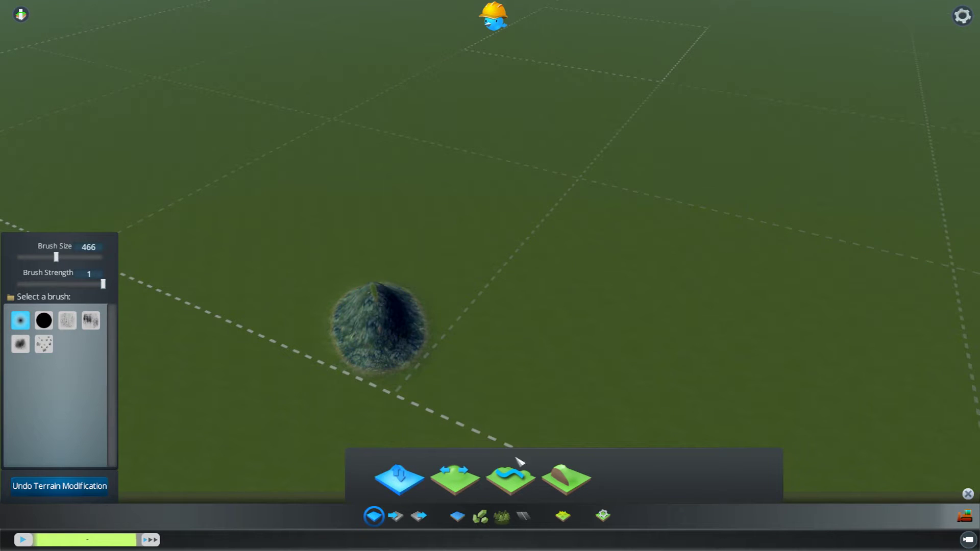
mouse_move(411, 343)
left_mouse_down()
mouse_move(409, 331)
mouse_move(396, 343)
mouse_move(422, 350)
mouse_move(409, 324)
left_mouse_up()
- Level a broad area over the mounds to a terrain height of 400.18, using brush size 2000 and strength 1
left_click(510, 478)
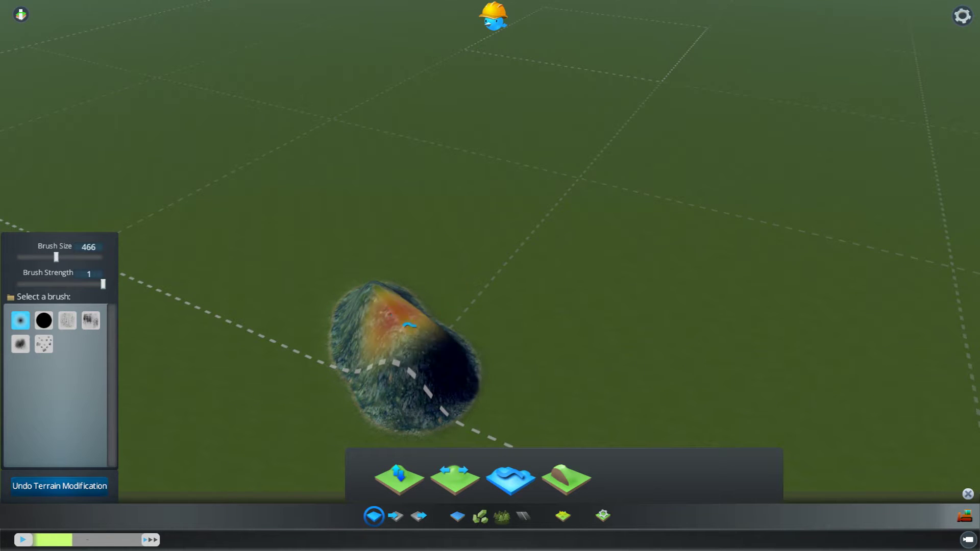
left_click(454, 479)
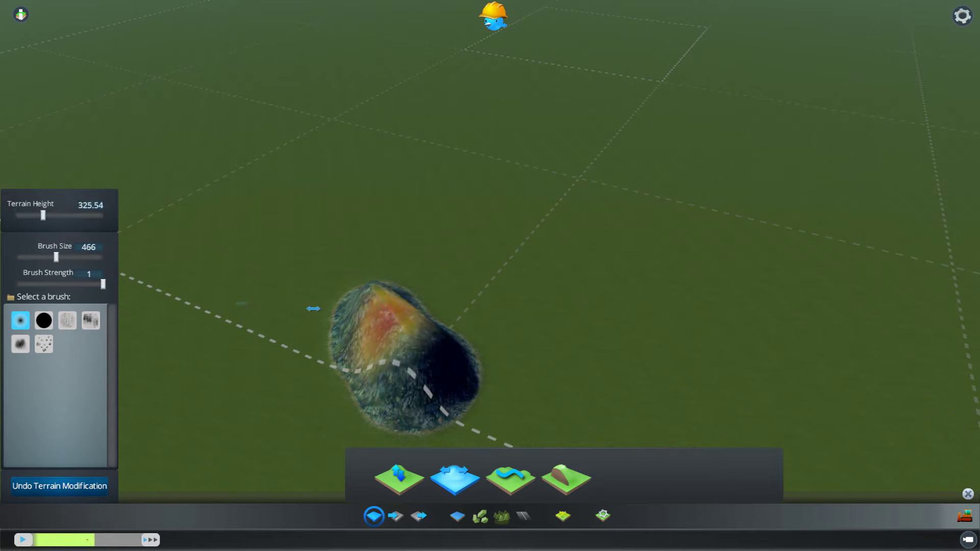
left_click_drag(394, 331, 426, 354)
scroll(427, 354, "down", 5)
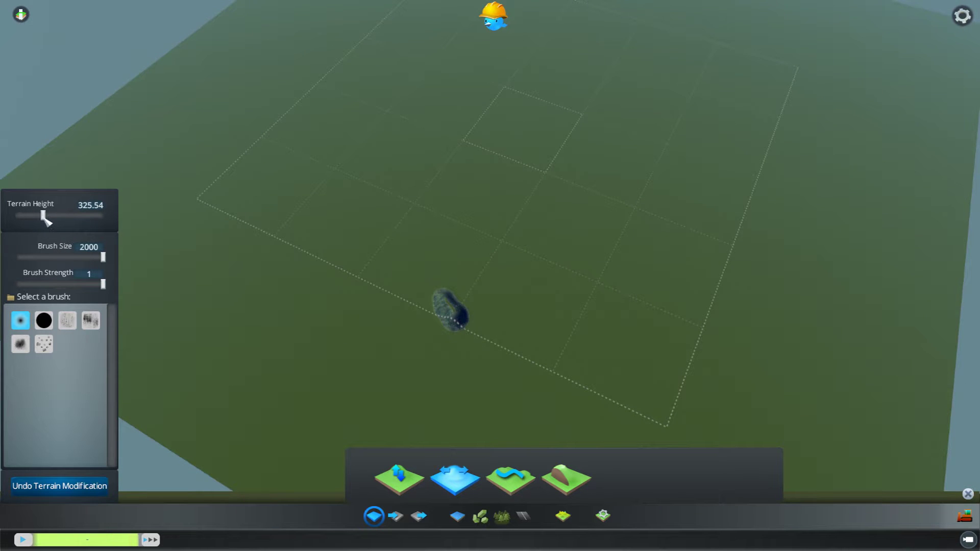
mouse_move(509, 317)
left_mouse_down()
mouse_move(445, 307)
mouse_move(404, 318)
mouse_move(548, 349)
mouse_move(455, 288)
mouse_move(272, 283)
left_mouse_up()
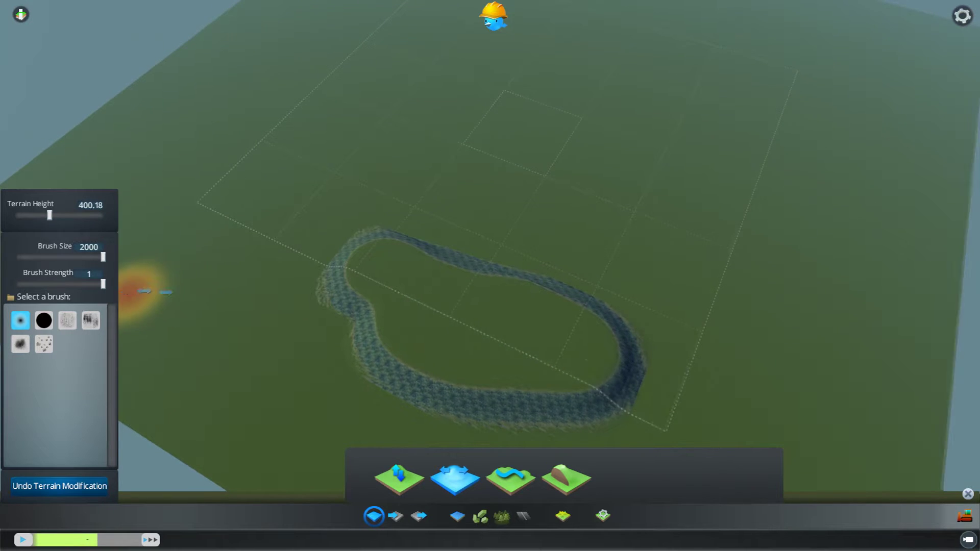
- Extend the levelled plateau outward from the playable grid to the nearest outer map edge
key("d")
key("s")
scroll(364, 330, "down", 3)
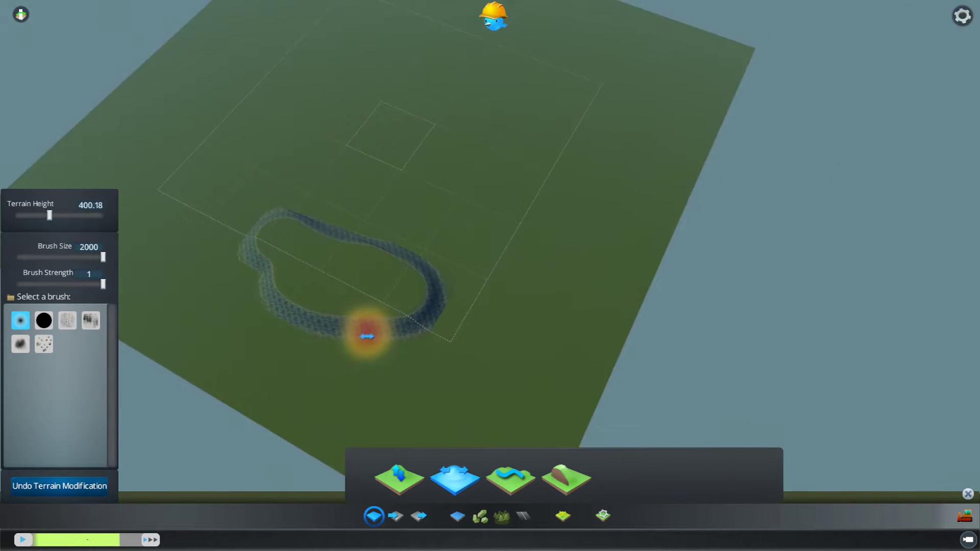
mouse_move(371, 332)
left_mouse_down()
mouse_move(240, 296)
mouse_move(317, 422)
mouse_move(186, 356)
mouse_move(338, 350)
mouse_move(245, 336)
mouse_move(321, 372)
mouse_move(329, 444)
left_mouse_up()
key("a")
key("w")
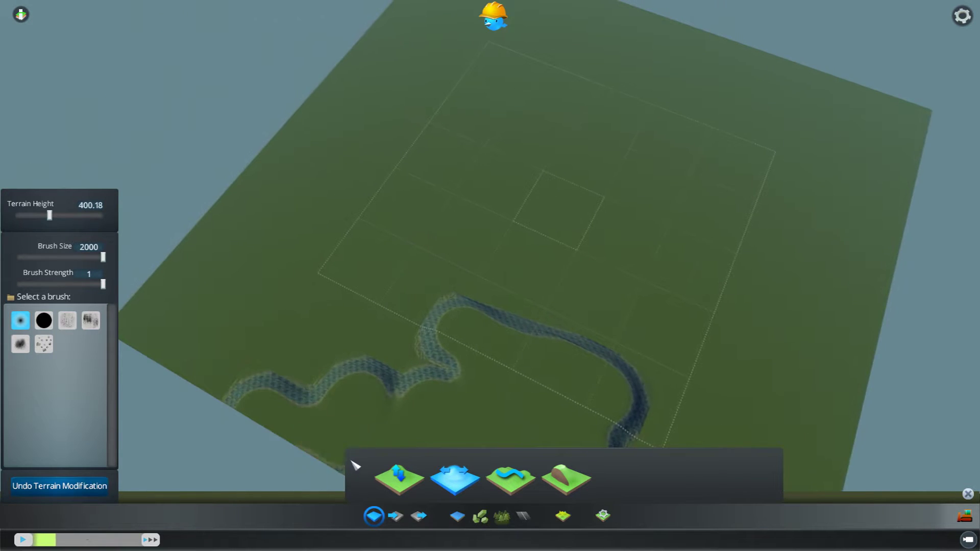
- Widen the plateau along that outer map edge toward the corner, levelling inward over the outer tiles of the playable grid
key("a")
key("w")
mouse_move(166, 350)
left_mouse_down()
mouse_move(258, 317)
mouse_move(311, 385)
mouse_move(362, 422)
mouse_move(505, 356)
mouse_move(557, 409)
left_mouse_up()
scroll(422, 354, "up", 5)
mouse_move(422, 358)
middle_mouse_down()
mouse_move(132, 233)
mouse_move(339, 230)
middle_mouse_up()
scroll(341, 226, "up", 5)
scroll(341, 226, "down", 10)
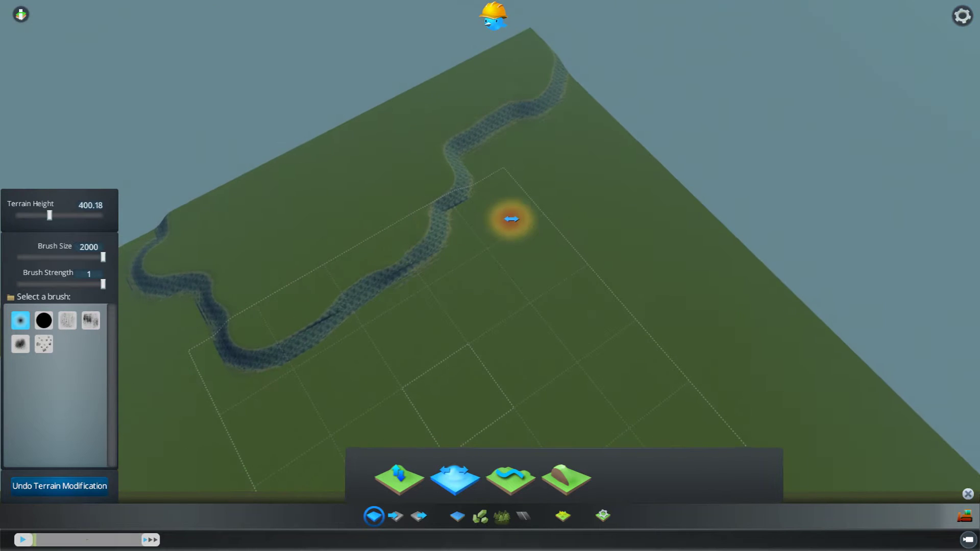
middle_click_drag(511, 219, 452, 260)
mouse_move(452, 261)
left_mouse_down()
mouse_move(411, 210)
mouse_move(463, 205)
mouse_move(519, 69)
left_mouse_up()
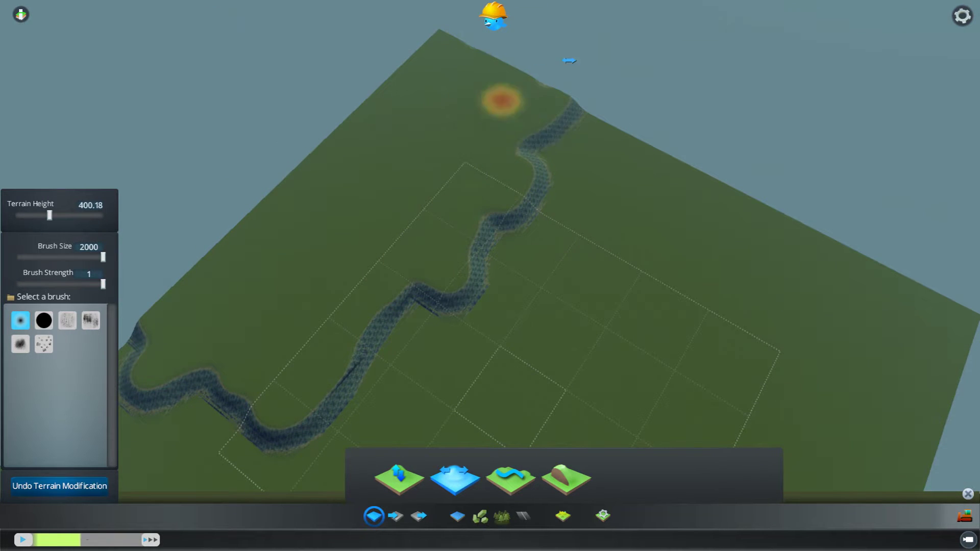
- Level the map corner and the full strip along the adjoining outer edge to the plateau height of 400.18
mouse_move(527, 146)
left_mouse_down()
mouse_move(638, 221)
mouse_move(861, 299)
mouse_move(638, 199)
mouse_move(865, 269)
mouse_move(601, 146)
mouse_move(802, 219)
mouse_move(687, 240)
left_mouse_up()
left_click_drag(594, 201, 576, 128)
mouse_move(811, 256)
left_mouse_down()
mouse_move(634, 267)
mouse_move(452, 234)
mouse_move(809, 408)
mouse_move(500, 240)
mouse_move(814, 400)
mouse_move(776, 352)
mouse_move(918, 360)
mouse_move(826, 381)
left_mouse_up()
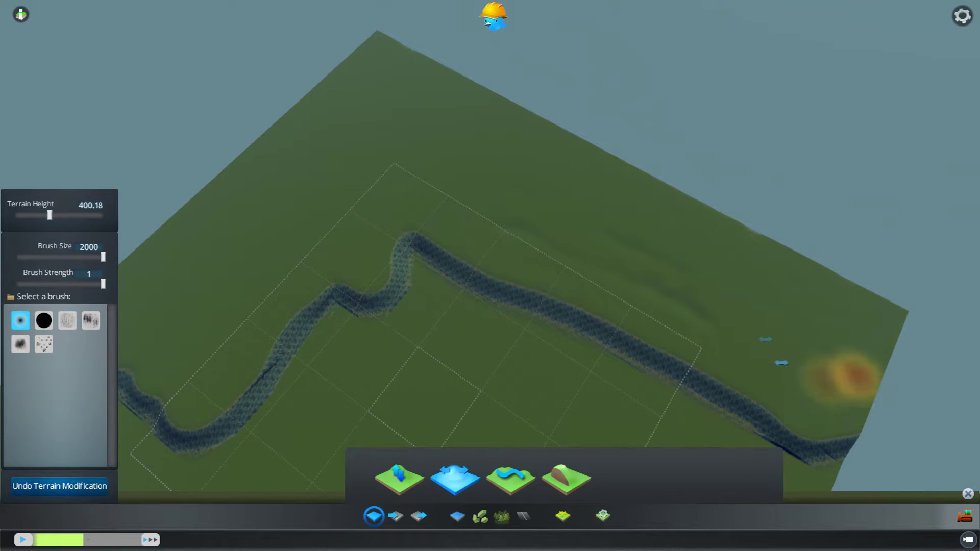
mouse_move(641, 286)
middle_mouse_down()
mouse_move(742, 198)
mouse_move(715, 135)
middle_mouse_up()
mouse_move(603, 53)
left_mouse_down()
mouse_move(541, 218)
mouse_move(481, 332)
mouse_move(553, 99)
left_mouse_up()
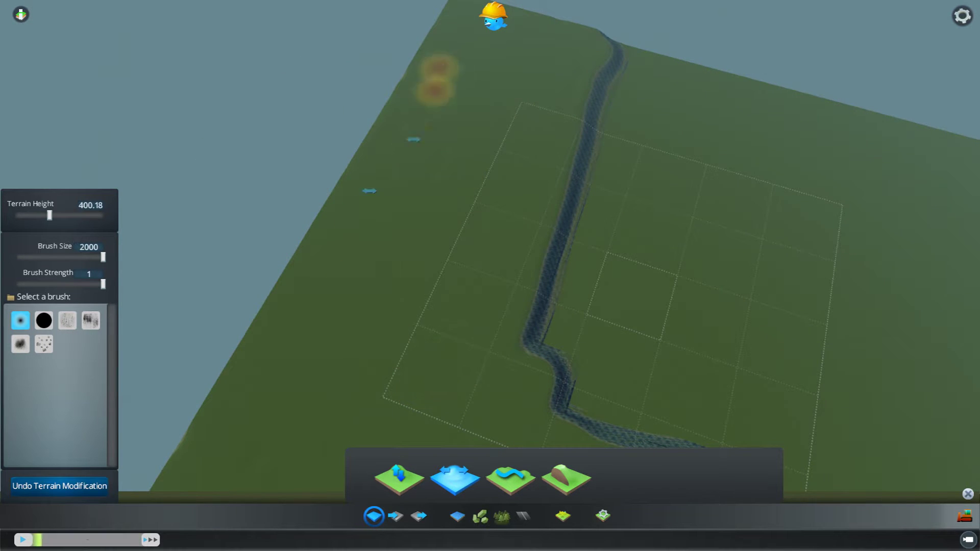
- Continue levelling around the next map corner and along the remaining outer edges at the same terrain height
key("w")
key("a")
mouse_move(810, 151)
left_mouse_down()
mouse_move(962, 197)
mouse_move(828, 190)
left_mouse_up()
key("d")
mouse_move(481, 180)
left_mouse_down()
mouse_move(499, 172)
mouse_move(638, 273)
mouse_move(620, 268)
left_mouse_up()
key("s")
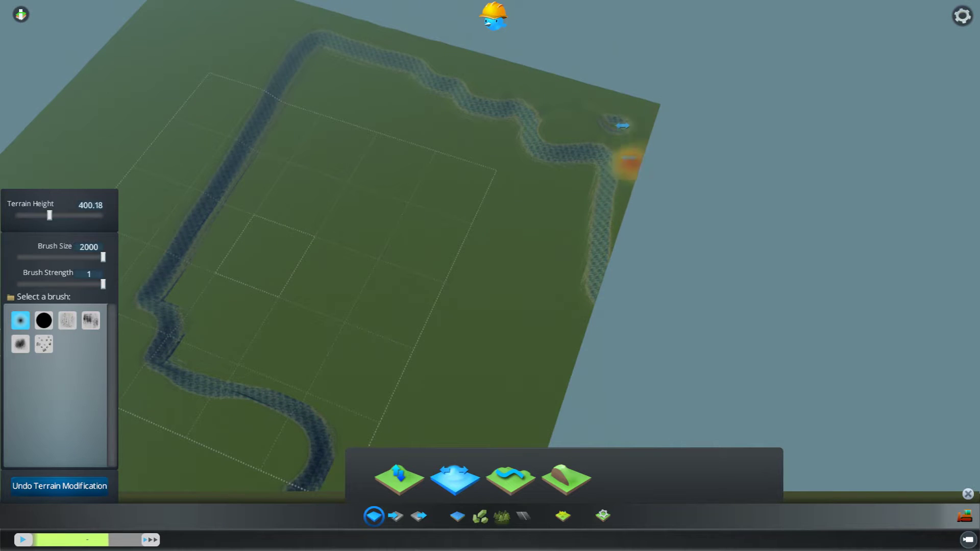
- Level the remaining low interior, including the central starting tile, so the whole map sits at height 400.18
mouse_move(565, 107)
left_mouse_down()
mouse_move(490, 132)
mouse_move(459, 173)
mouse_move(511, 234)
mouse_move(577, 278)
mouse_move(567, 179)
mouse_move(593, 80)
left_mouse_up()
mouse_move(396, 116)
left_mouse_down()
mouse_move(398, 102)
mouse_move(336, 86)
left_mouse_up()
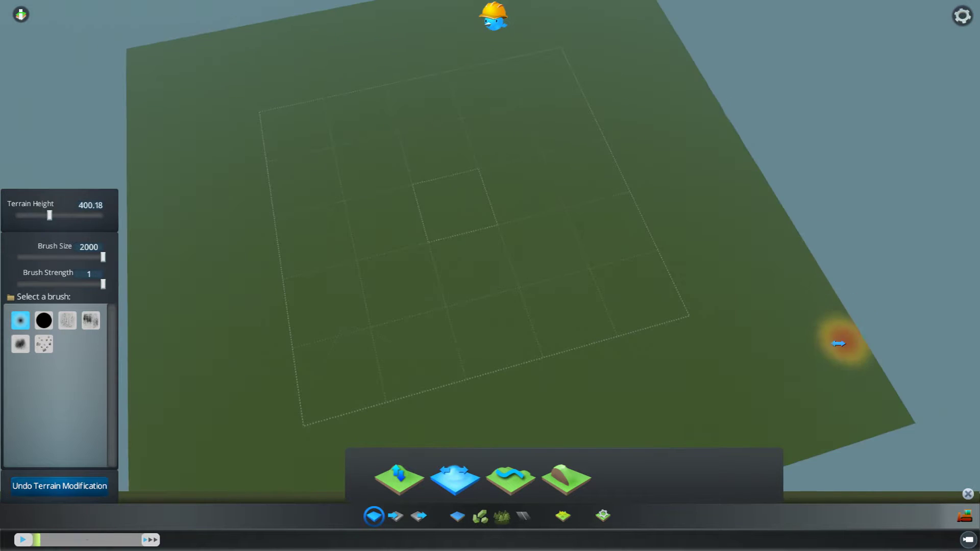
middle_click_drag(842, 339, 259, 392)
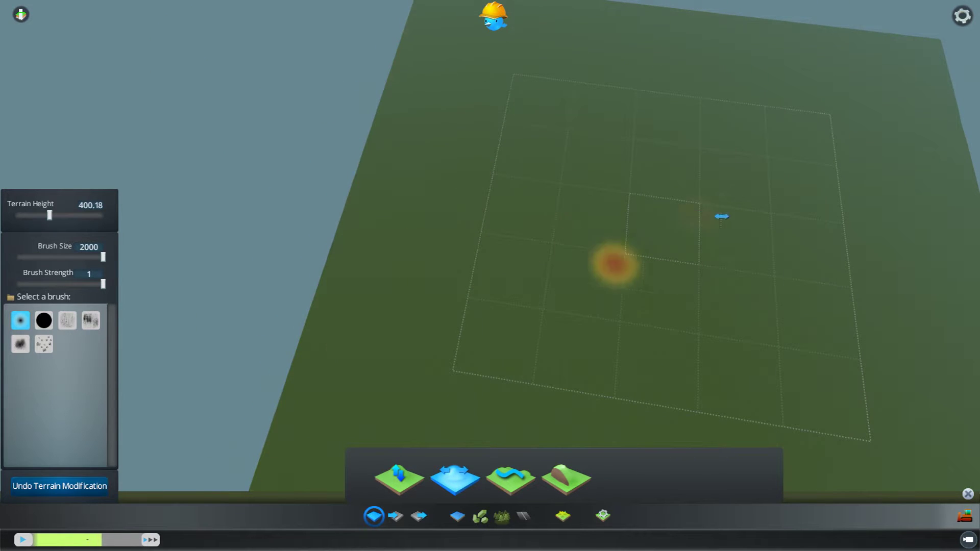
mouse_move(715, 153)
middle_mouse_down()
mouse_move(604, 190)
mouse_move(592, 179)
mouse_move(444, 263)
middle_mouse_up()
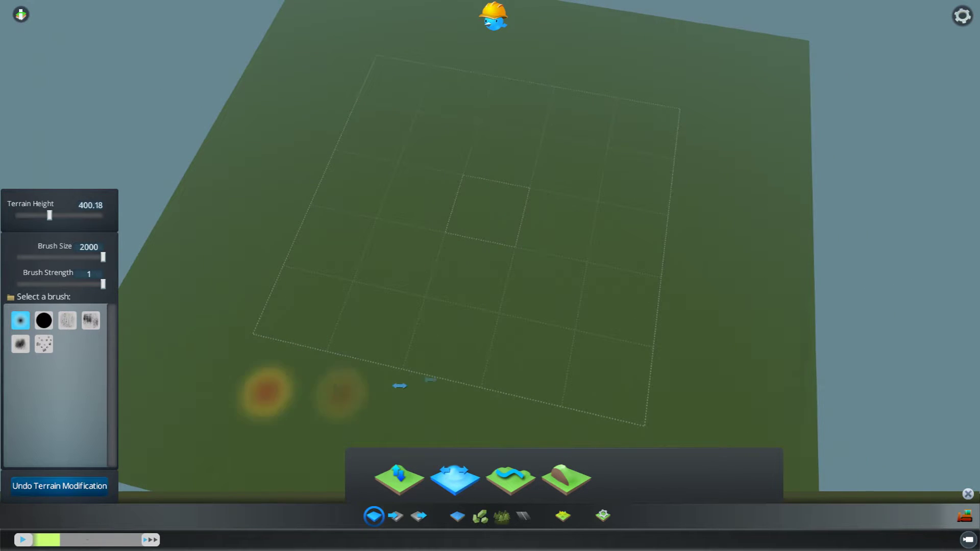
mouse_move(455, 343)
middle_mouse_down()
mouse_move(462, 334)
mouse_move(449, 341)
middle_mouse_up()
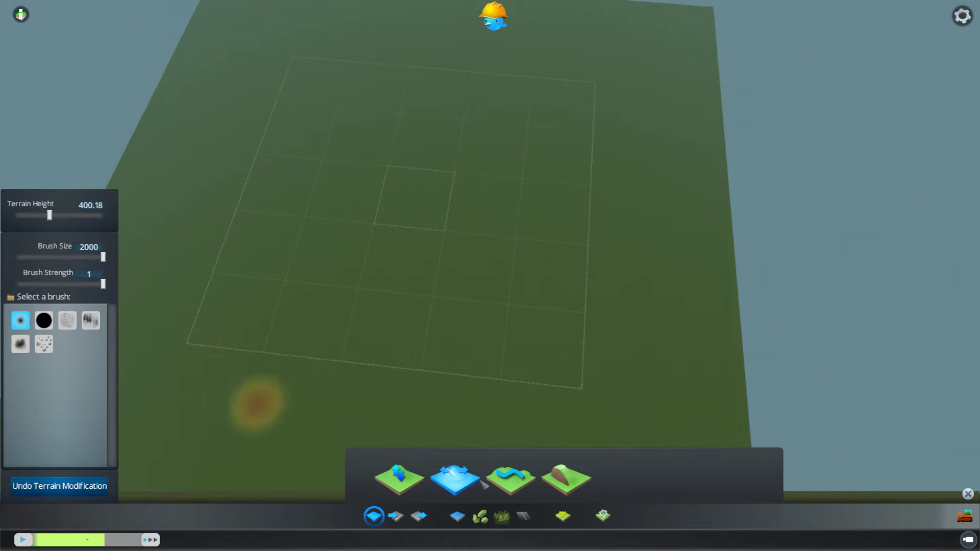
- Paint scattered trees of the first type across the playable grid and its surroundings, with brush size 2000 and strength 0.20
left_click(501, 516)
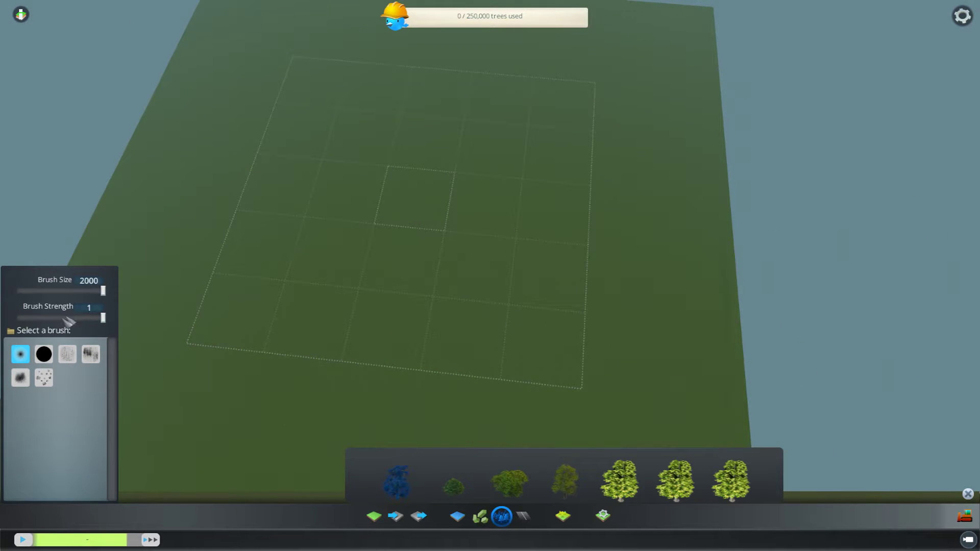
mouse_move(542, 313)
left_mouse_down()
mouse_move(393, 301)
mouse_move(535, 350)
mouse_move(519, 350)
mouse_move(496, 321)
mouse_move(395, 322)
mouse_move(436, 311)
mouse_move(503, 317)
mouse_move(304, 309)
mouse_move(389, 262)
mouse_move(286, 261)
mouse_move(486, 148)
mouse_move(185, 135)
left_mouse_up()
mouse_move(212, 209)
left_mouse_down()
mouse_move(396, 197)
mouse_move(468, 151)
left_mouse_up()
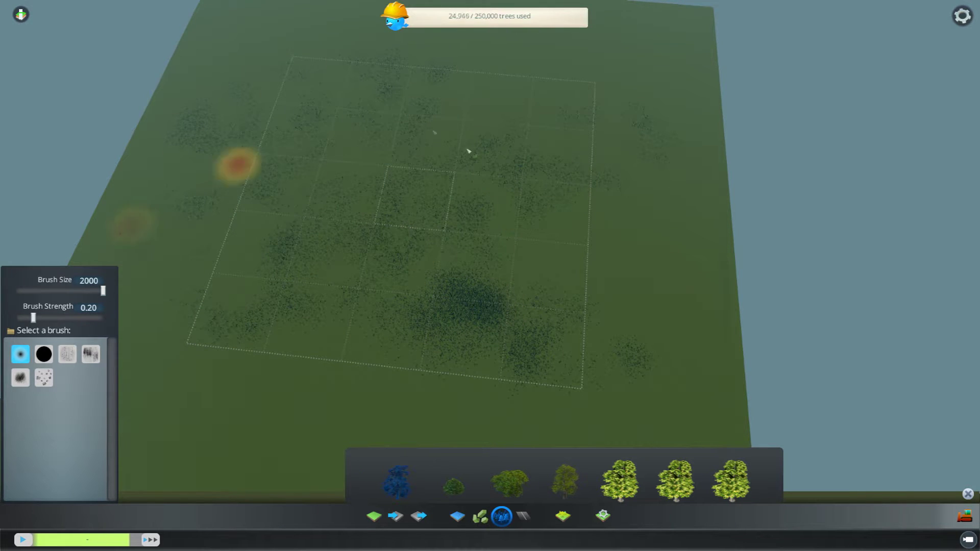
mouse_move(308, 253)
left_mouse_down()
mouse_move(456, 154)
mouse_move(485, 317)
mouse_move(446, 266)
mouse_move(513, 131)
mouse_move(387, 197)
mouse_move(760, 161)
left_mouse_up()
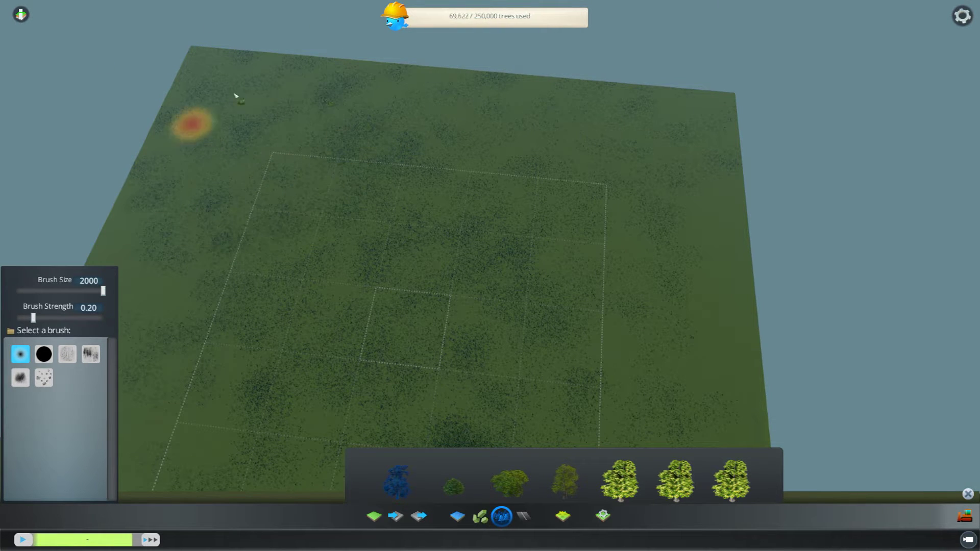
- Paint more trees along the far map edge, around its corners and down the adjoining side
left_click_drag(335, 101, 323, 114)
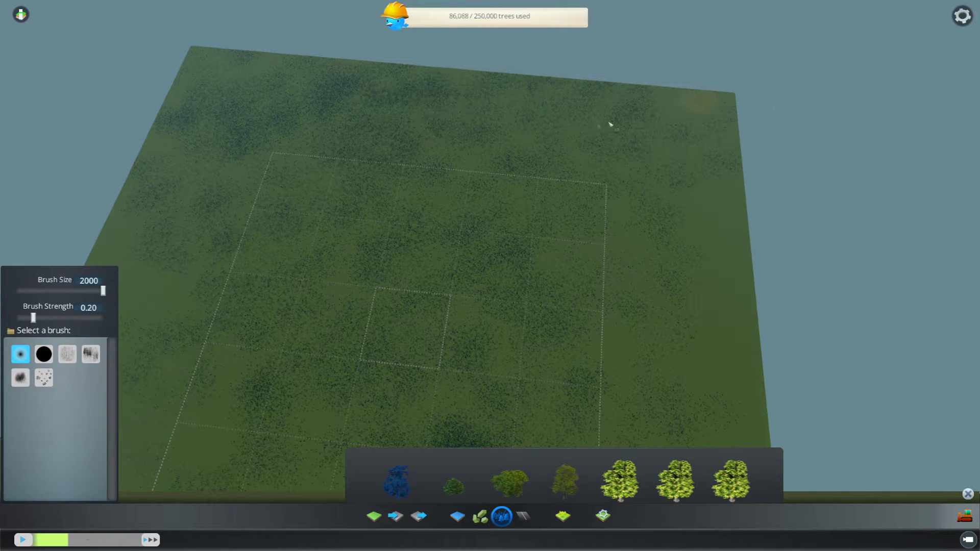
left_click_drag(590, 159, 752, 261)
middle_click_drag(752, 261, 824, 296)
mouse_move(824, 296)
left_mouse_down()
mouse_move(590, 131)
mouse_move(825, 144)
mouse_move(828, 168)
left_mouse_up()
middle_click_drag(828, 168, 890, 166)
left_click_drag(890, 166, 807, 217)
middle_click_drag(807, 217, 847, 134)
key("w")
mouse_move(847, 134)
left_mouse_down()
mouse_move(551, 186)
mouse_move(617, 165)
mouse_move(602, 180)
mouse_move(563, 140)
mouse_move(614, 95)
left_mouse_up()
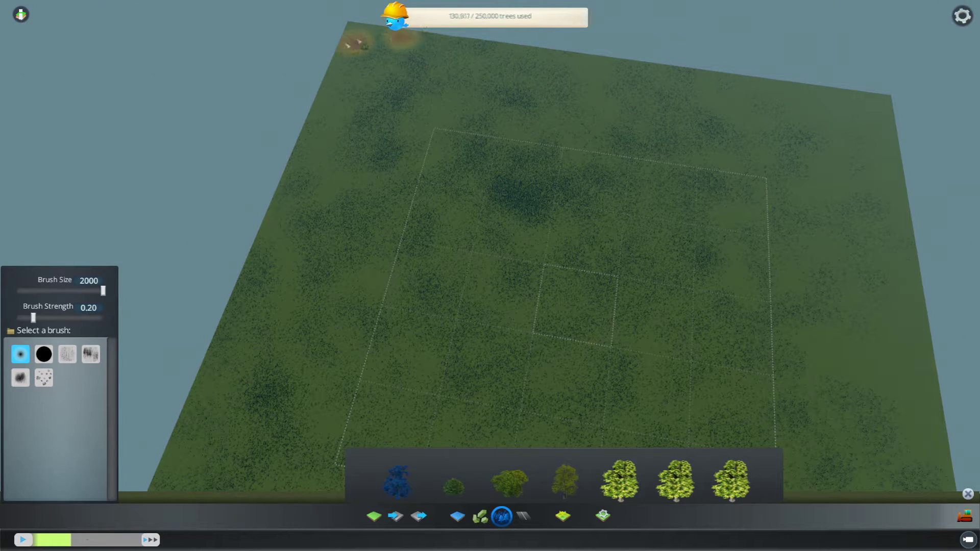
- Fill the sparse stretches along the next outer edge and corner of the map with trees
mouse_move(551, 74)
left_mouse_down()
mouse_move(536, 173)
mouse_move(761, 116)
mouse_move(667, 76)
mouse_move(693, 88)
left_mouse_up()
key("q")
left_click_drag(549, 166, 351, 135)
left_click_drag(417, 102, 631, 111)
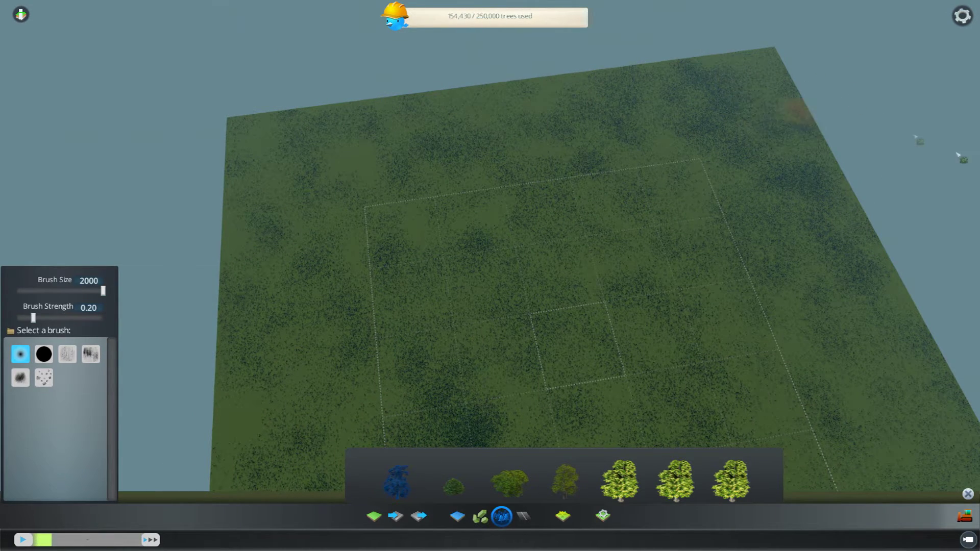
key("d")
key("s")
key("q")
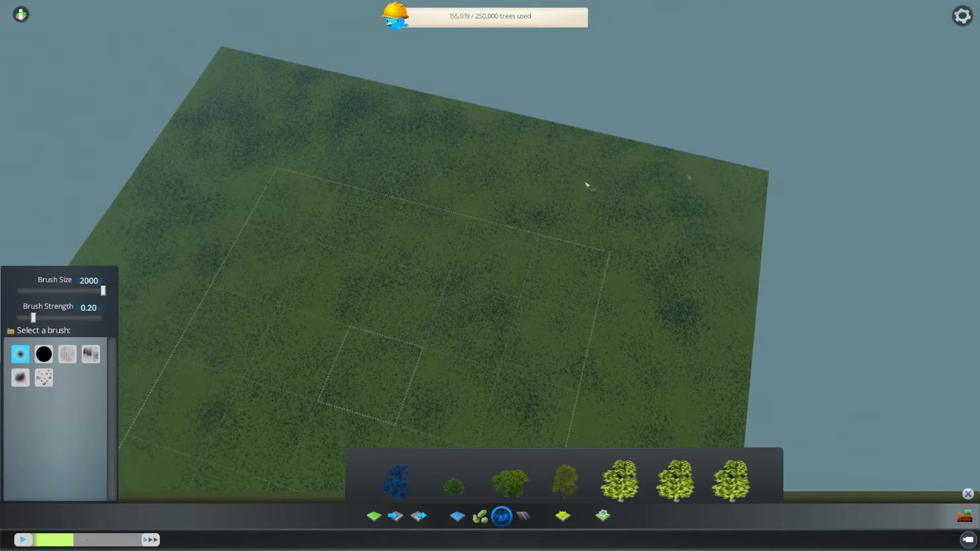
- Thicken the forest in patches inside the playable grid, around the central starting tile
key("s")
mouse_move(143, 113)
left_mouse_down()
mouse_move(398, 182)
mouse_move(398, 302)
mouse_move(396, 145)
left_mouse_up()
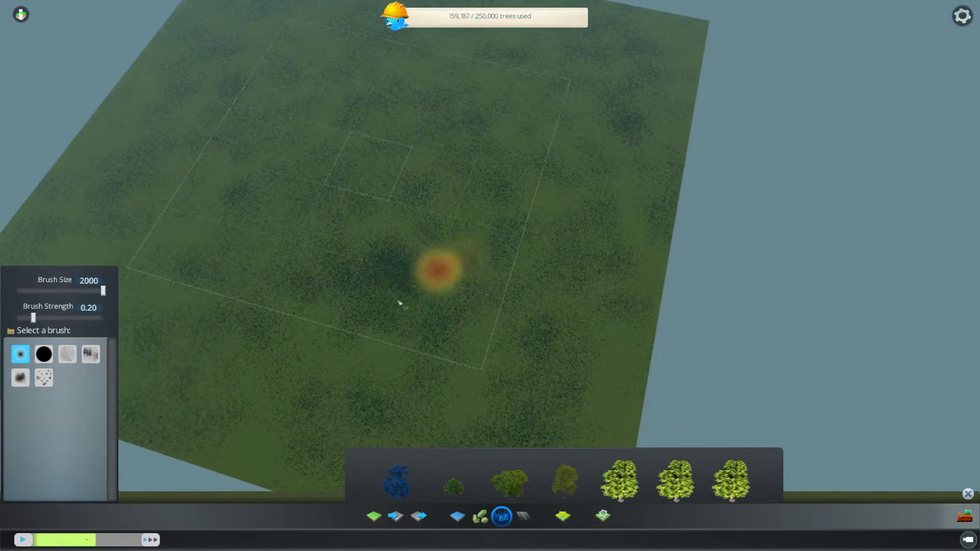
mouse_move(269, 210)
left_mouse_down()
mouse_move(199, 225)
mouse_move(282, 277)
left_mouse_up()
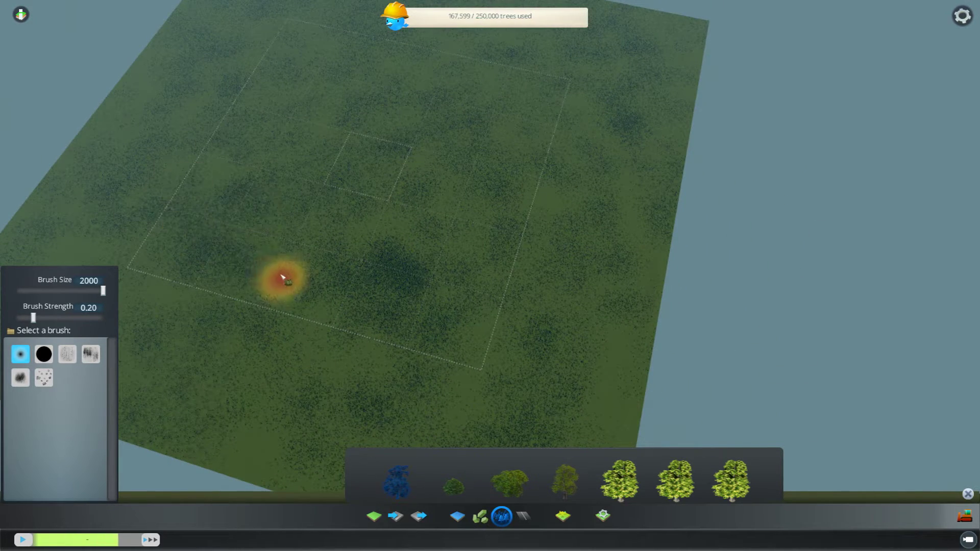
left_click_drag(232, 252, 193, 136)
mouse_move(237, 245)
left_mouse_down()
mouse_move(397, 237)
mouse_move(463, 183)
mouse_move(302, 152)
left_mouse_up()
- Add trees in the thin area at the far map corner beyond the playable grid
key("q")
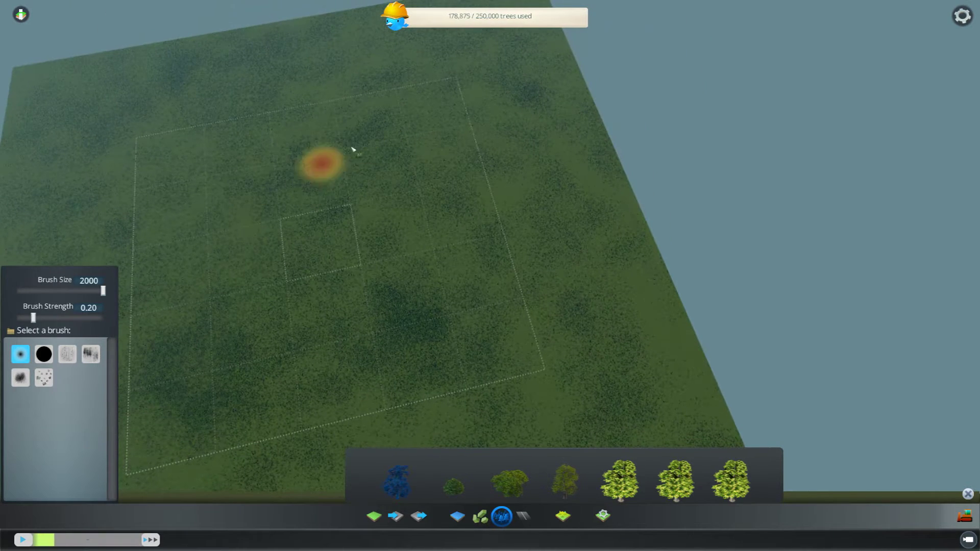
key("a")
key("s")
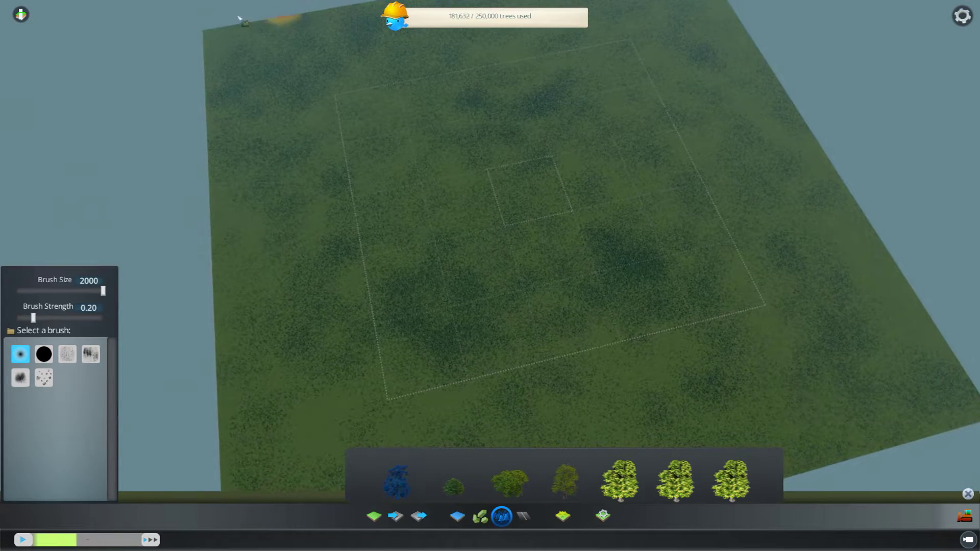
left_click_drag(208, 34, 284, 30)
key("q")
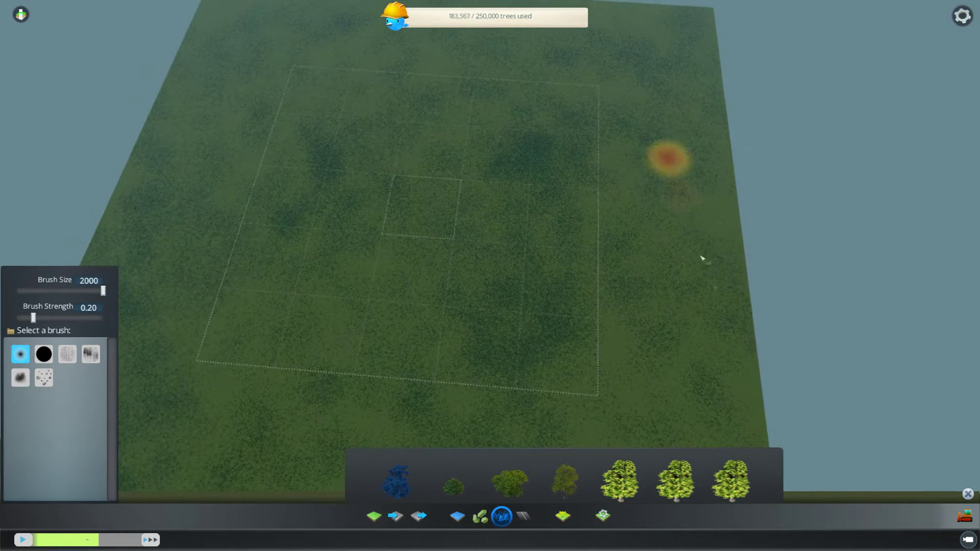
- Paint more trees along the outer strip beside the playable grid and along the far map edge
left_click_drag(776, 490, 471, 83)
key("w")
key("d")
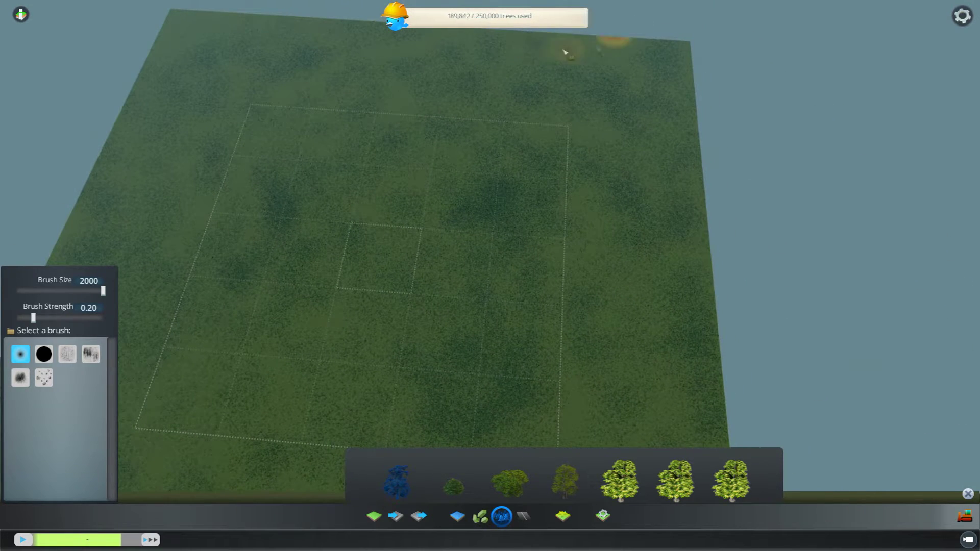
key("w")
mouse_move(349, 31)
left_mouse_down()
mouse_move(311, 18)
mouse_move(663, 99)
left_mouse_up()
key("w")
key("s")
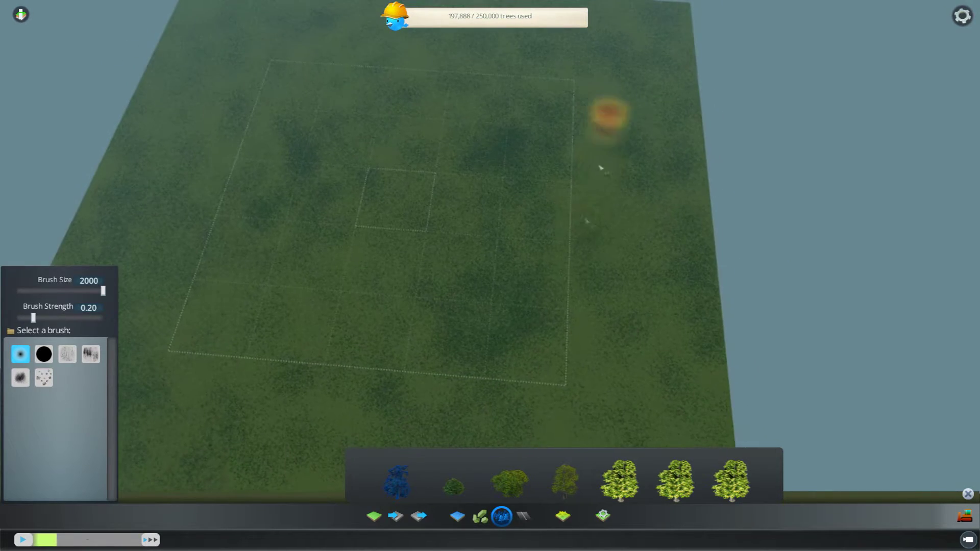
- Dig a deep crater near the map corner outside the playable grid, lowering the terrain with the size 2000 brush at strength 0.20
key("q")
key("a")
key("s")
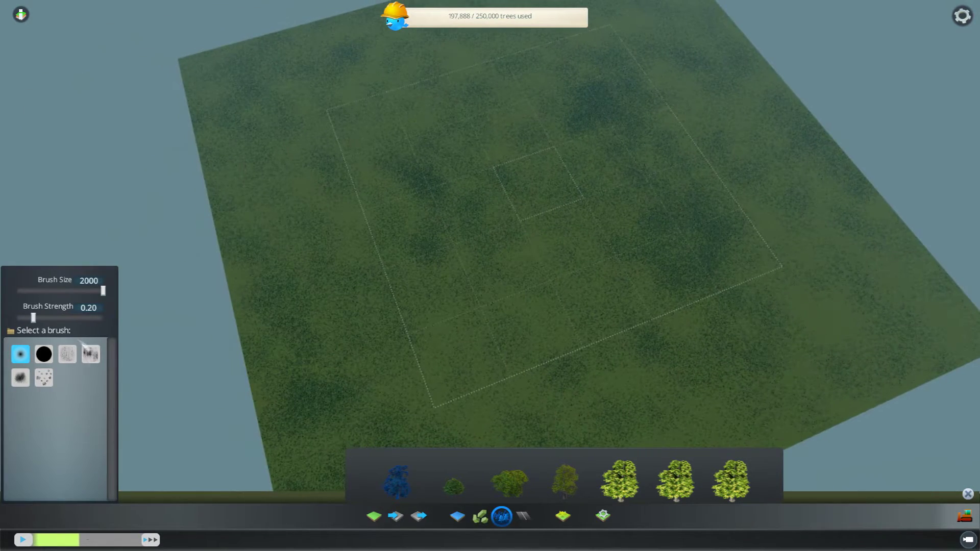
left_click(457, 516)
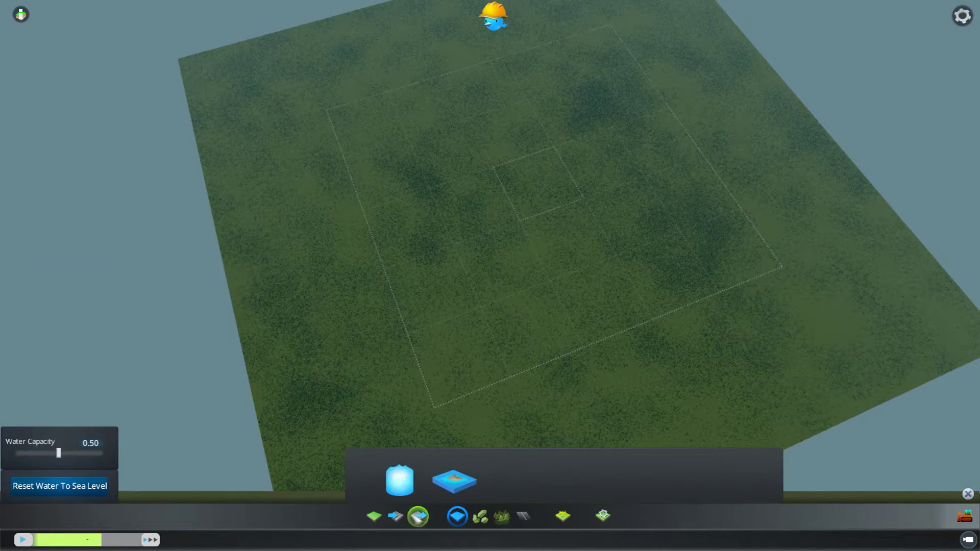
left_click(372, 514)
left_click(402, 485)
key("d")
key("w")
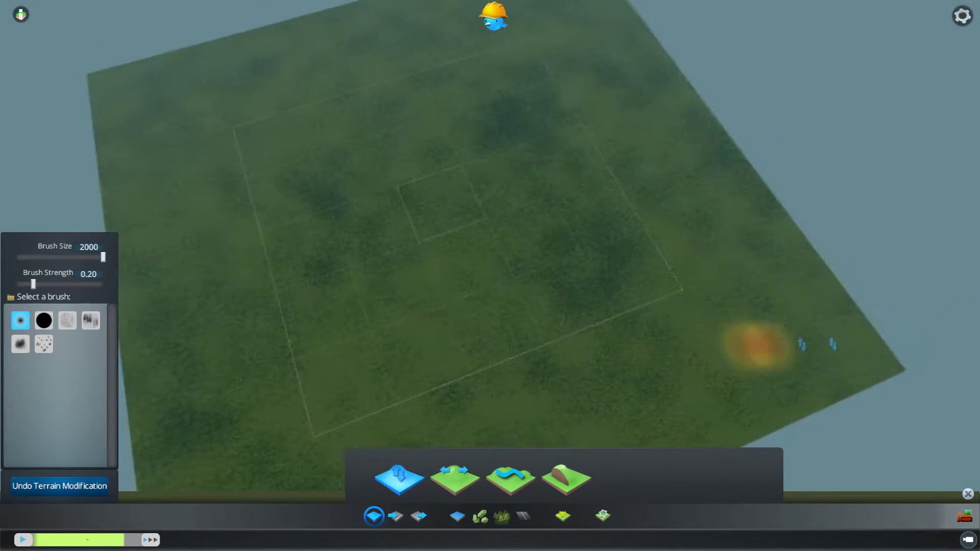
scroll(862, 349, "up", 3)
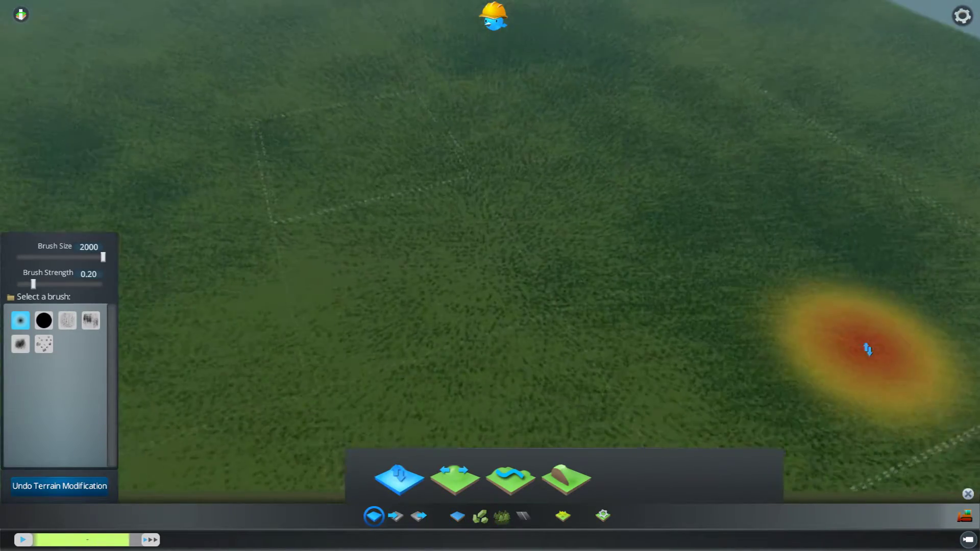
scroll(867, 348, "down", 8)
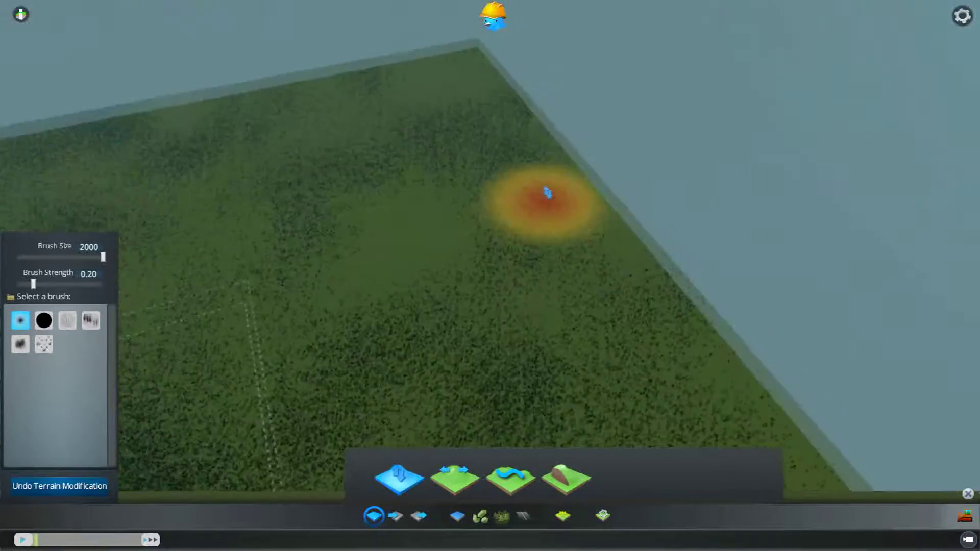
scroll(575, 276, "up", 5)
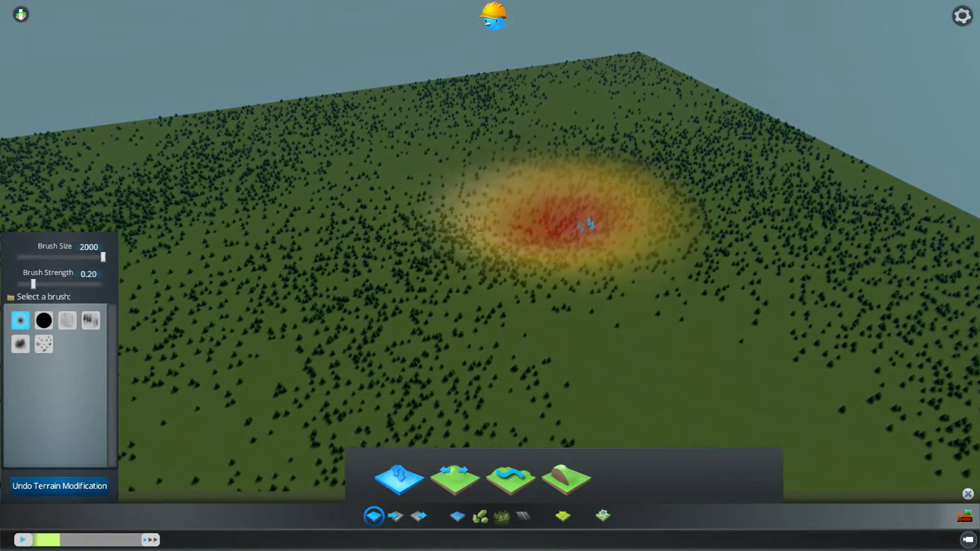
mouse_move(539, 178)
right_mouse_down()
mouse_move(547, 236)
mouse_move(518, 190)
mouse_move(634, 243)
mouse_move(570, 323)
right_mouse_up()
scroll(620, 251, "up", 2)
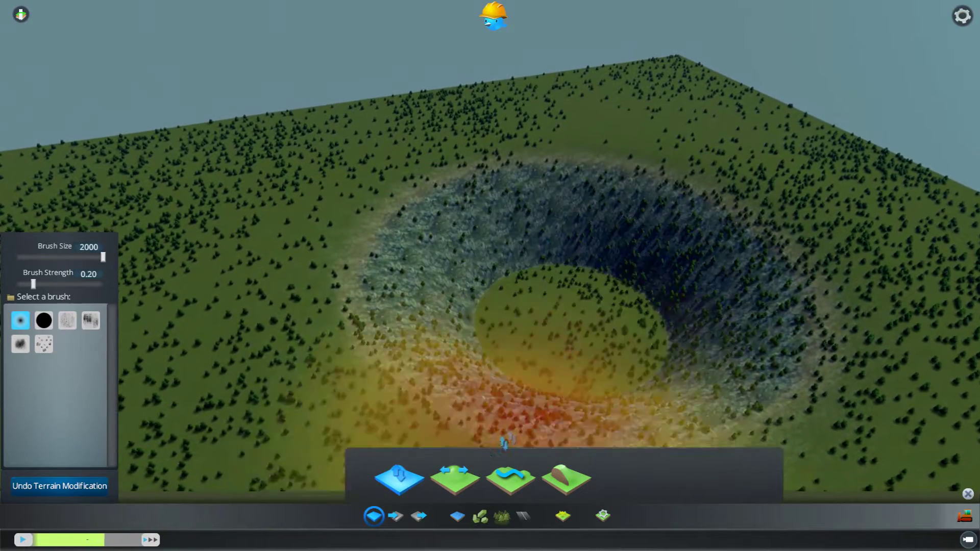
- Level the whole map corner down to a terrain height of 35.93, widening the crater to both map edges
left_click(457, 478)
mouse_move(567, 319)
left_mouse_down()
mouse_move(540, 245)
mouse_move(553, 118)
mouse_move(711, 286)
mouse_move(723, 86)
mouse_move(437, 120)
mouse_move(400, 212)
mouse_move(477, 207)
mouse_move(448, 123)
left_mouse_up()
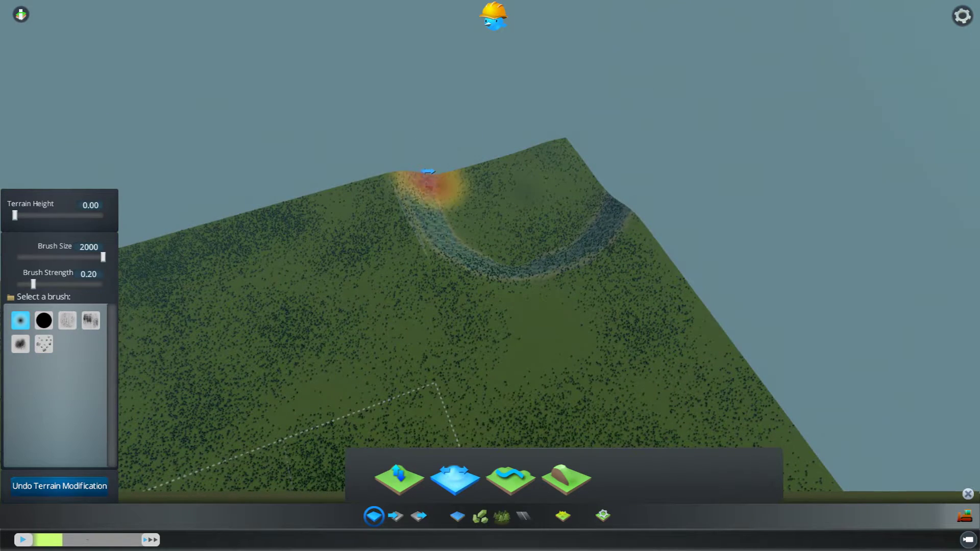
left_click_drag(472, 244, 599, 226)
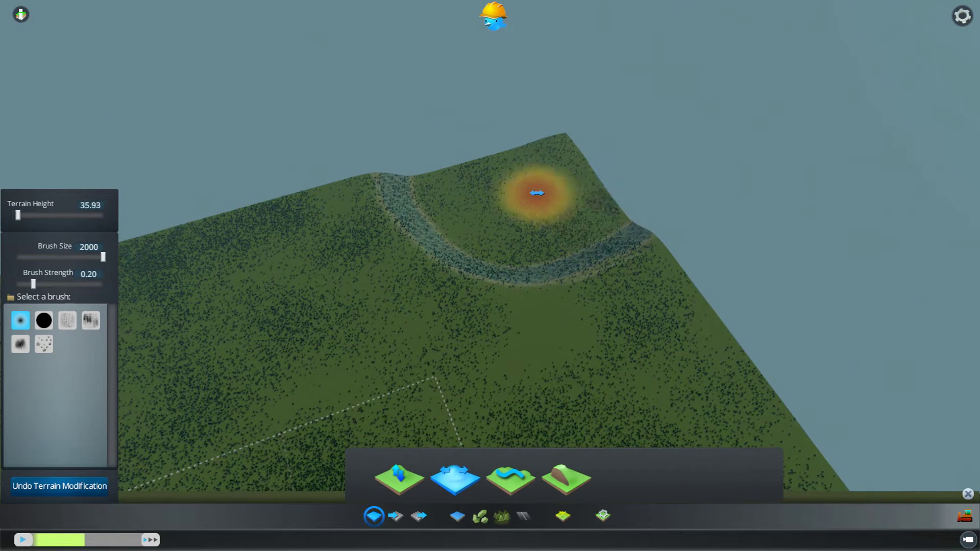
left_click_drag(543, 263, 403, 198)
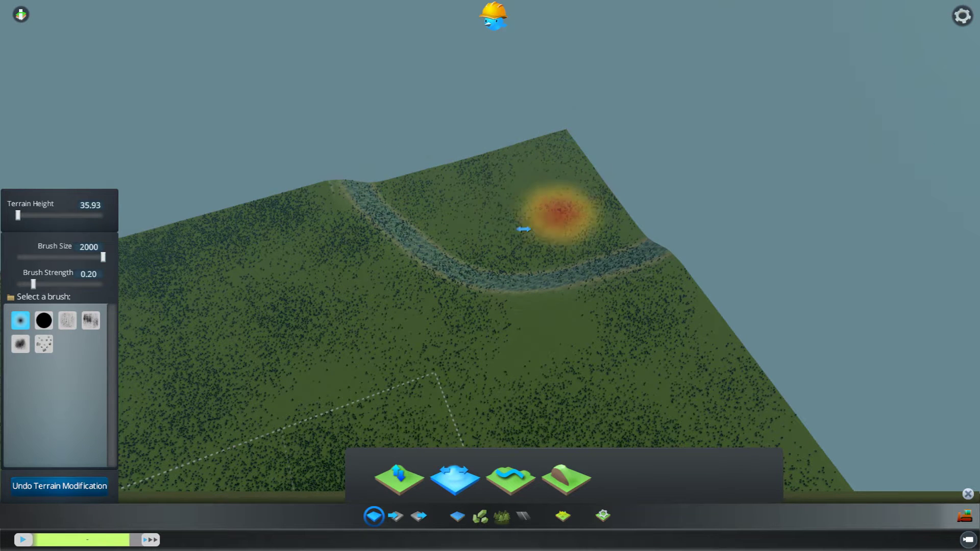
key("s")
mouse_move(399, 191)
left_mouse_down()
mouse_move(456, 225)
mouse_move(533, 248)
mouse_move(652, 214)
left_mouse_up()
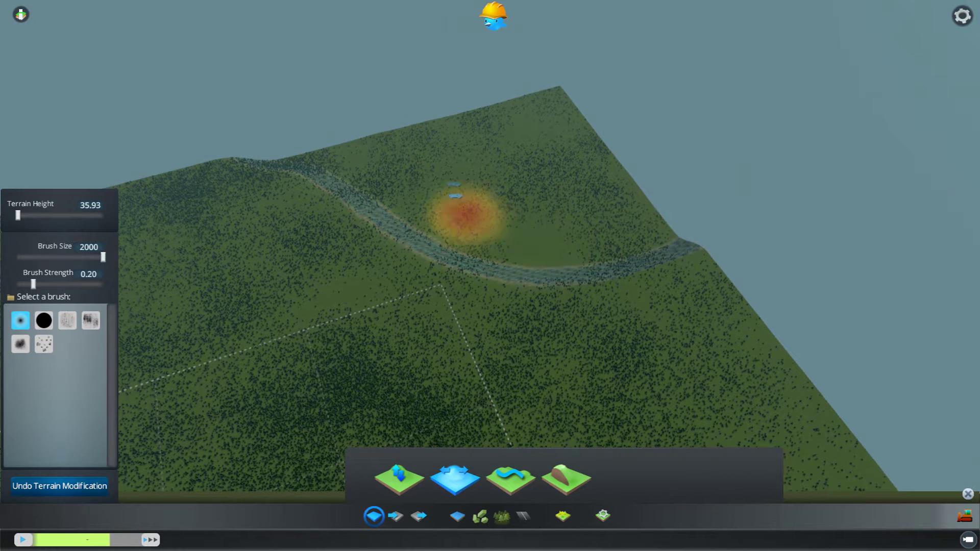
- Erase some of the trees on the lowered corner beside the slope with the tree brush
scroll(507, 171, "up", 8)
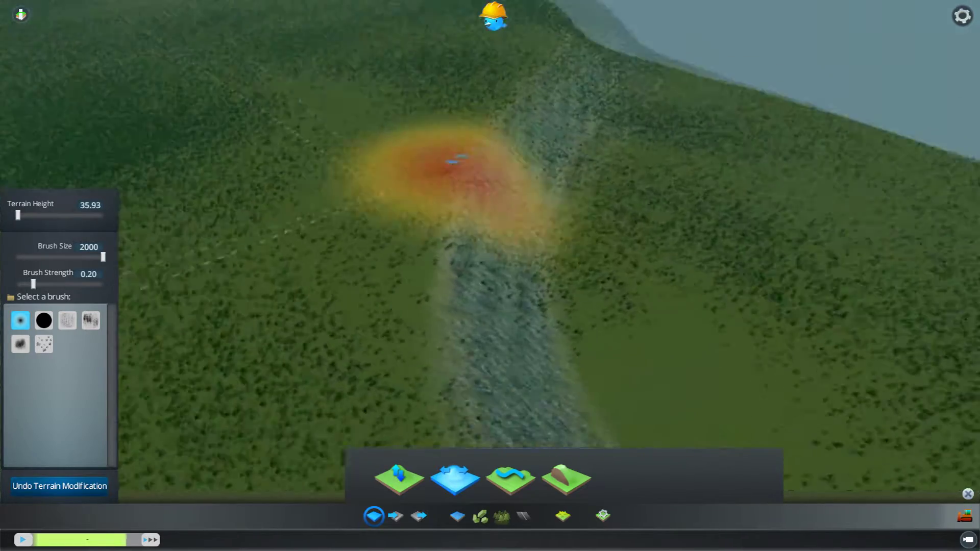
scroll(452, 161, "down", 10)
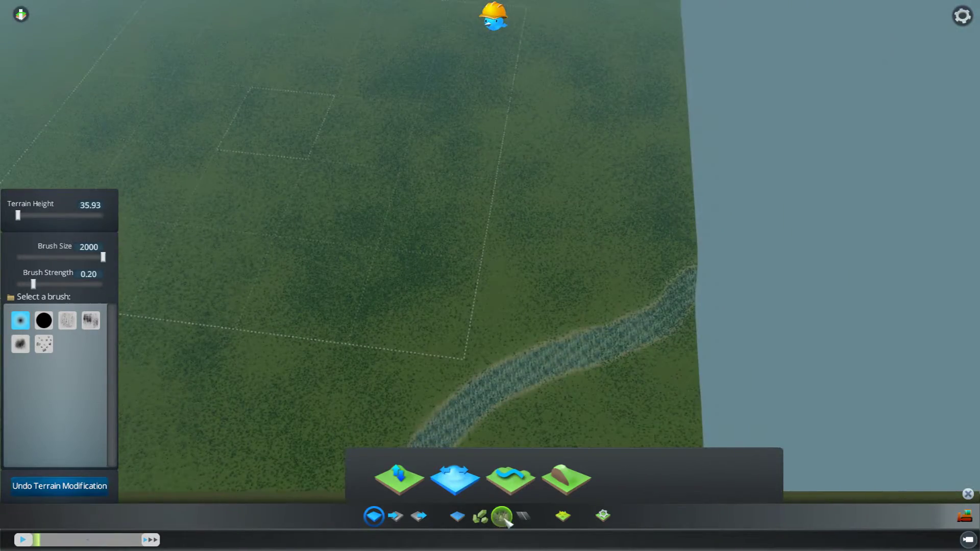
left_click(501, 517)
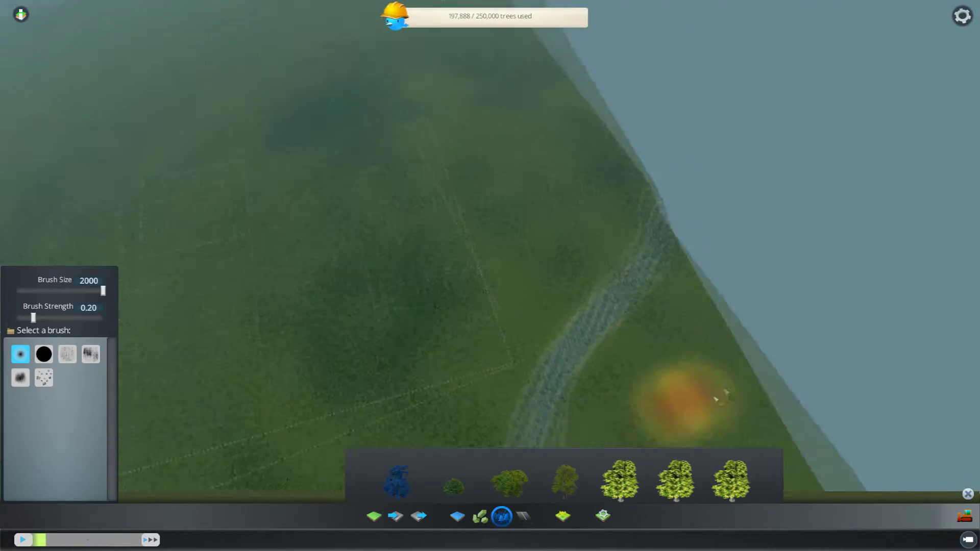
scroll(696, 407, "down", 3)
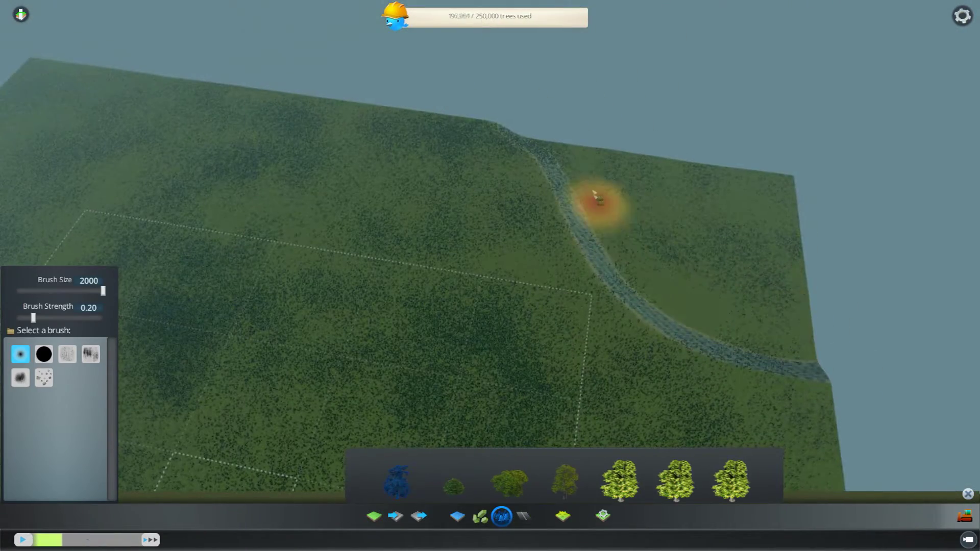
right_click_drag(593, 192, 579, 162)
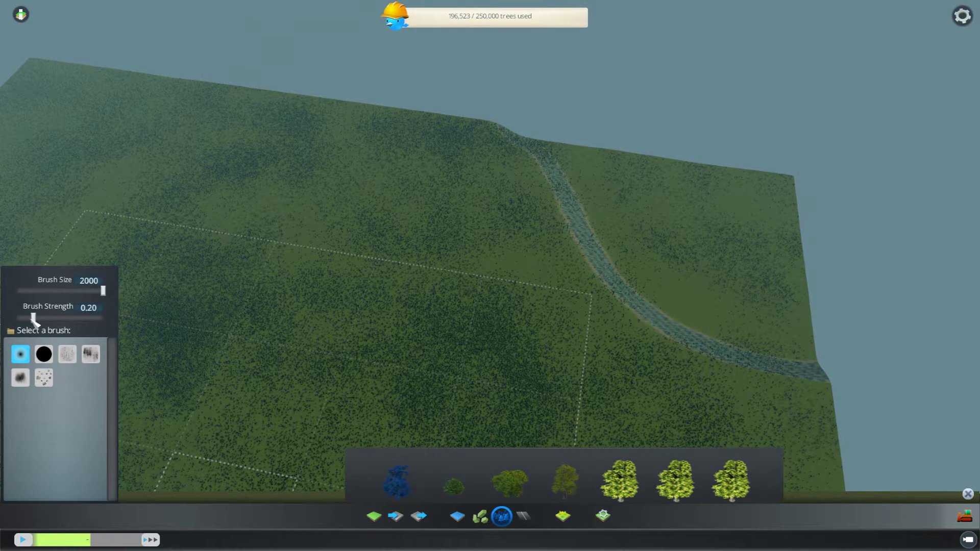
- Set the tree brush strength to 1.00 and clear all remaining trees from the lowered corner and its slope
left_click_drag(34, 319, 16, 317)
scroll(663, 286, "up", 5)
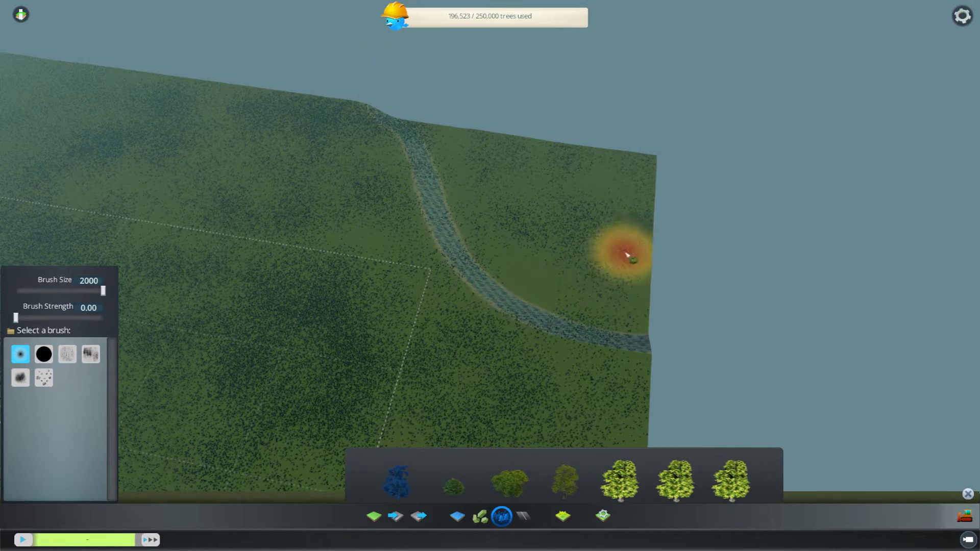
scroll(624, 255, "up", 3)
scroll(623, 249, "down", 3)
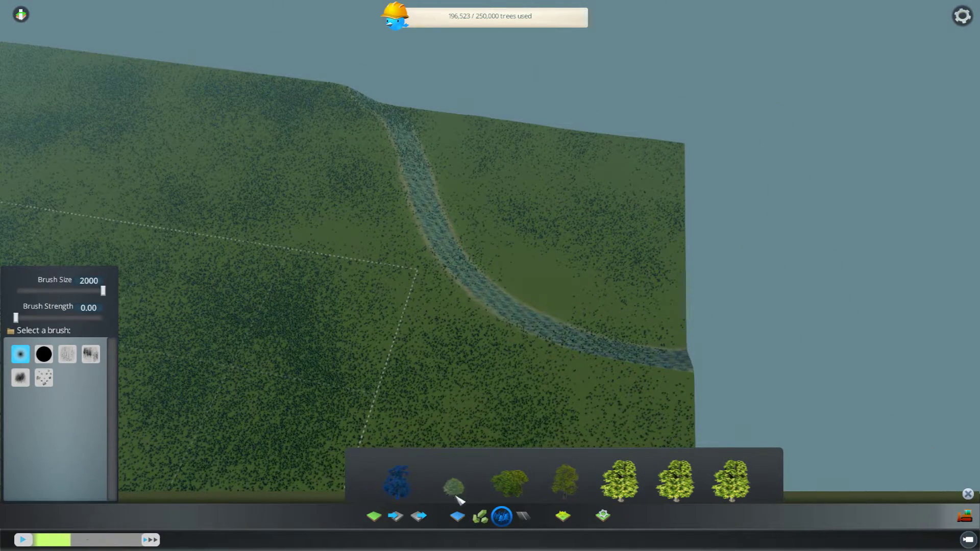
left_click_drag(52, 317, 74, 318)
mouse_move(673, 302)
right_mouse_down()
mouse_move(552, 244)
mouse_move(654, 259)
mouse_move(711, 178)
mouse_move(586, 190)
mouse_move(674, 330)
mouse_move(527, 326)
mouse_move(439, 233)
mouse_move(400, 106)
mouse_move(525, 251)
mouse_move(515, 114)
mouse_move(532, 184)
right_mouse_up()
right_click_drag(480, 145, 436, 124)
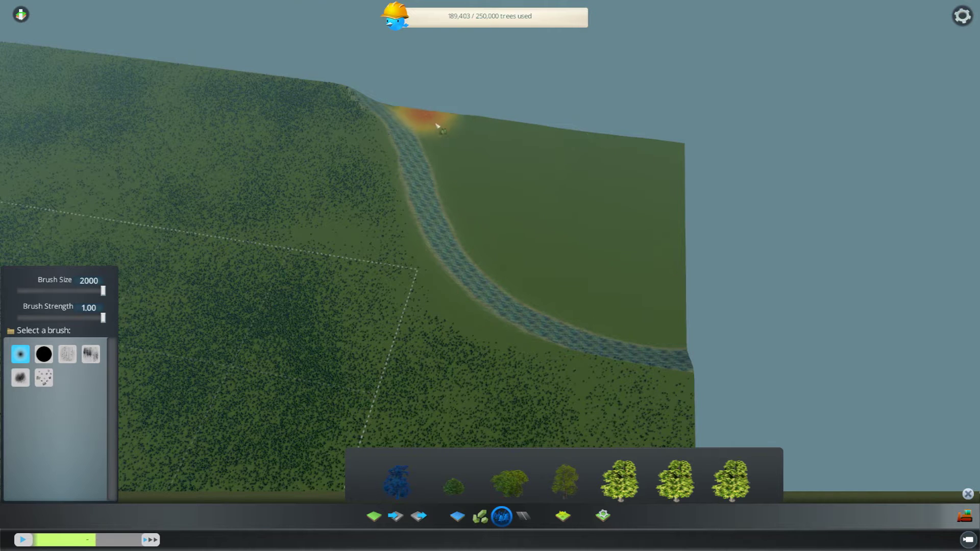
- Set the tree brush strength to 0.22 and repaint trees on the high ground around the playable grid's corner
left_click(36, 320)
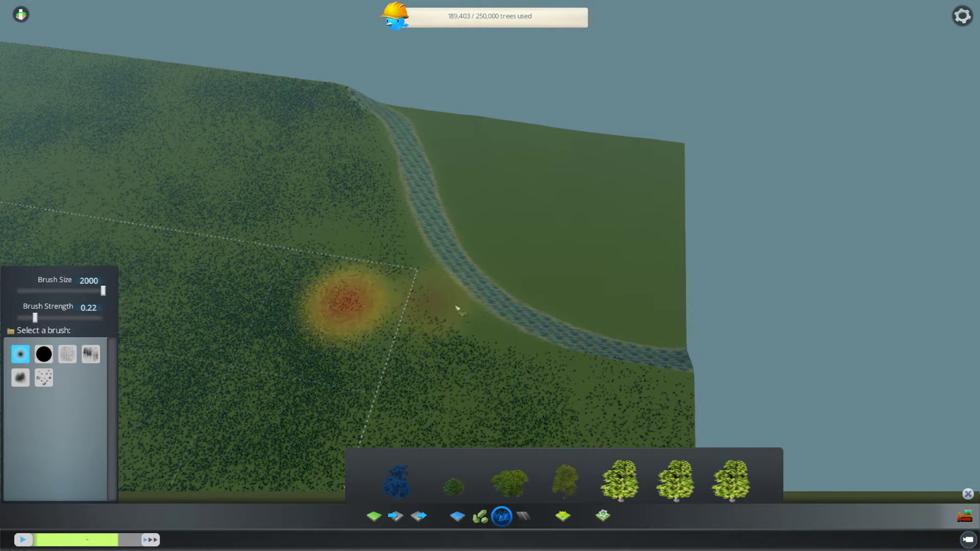
mouse_move(457, 309)
left_mouse_down()
mouse_move(488, 328)
mouse_move(424, 268)
mouse_move(498, 344)
mouse_move(385, 171)
mouse_move(368, 188)
mouse_move(396, 291)
mouse_move(370, 268)
left_mouse_up()
mouse_move(542, 361)
middle_mouse_down()
mouse_move(498, 337)
mouse_move(413, 359)
middle_mouse_up()
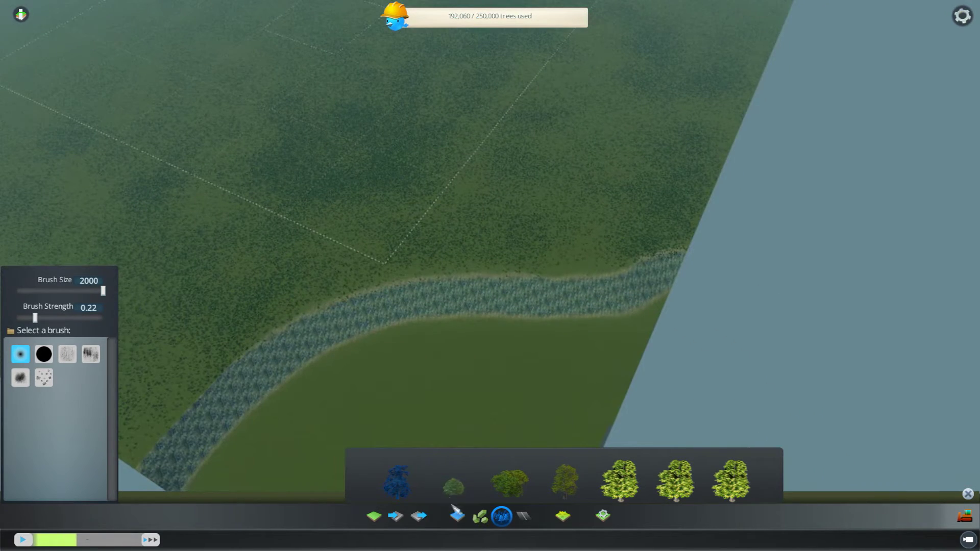
- Carve a channel from the lowered corner into the central starting tile, levelling to the sampled height 36.35 with a 947 brush
left_click(396, 516)
right_click(414, 385)
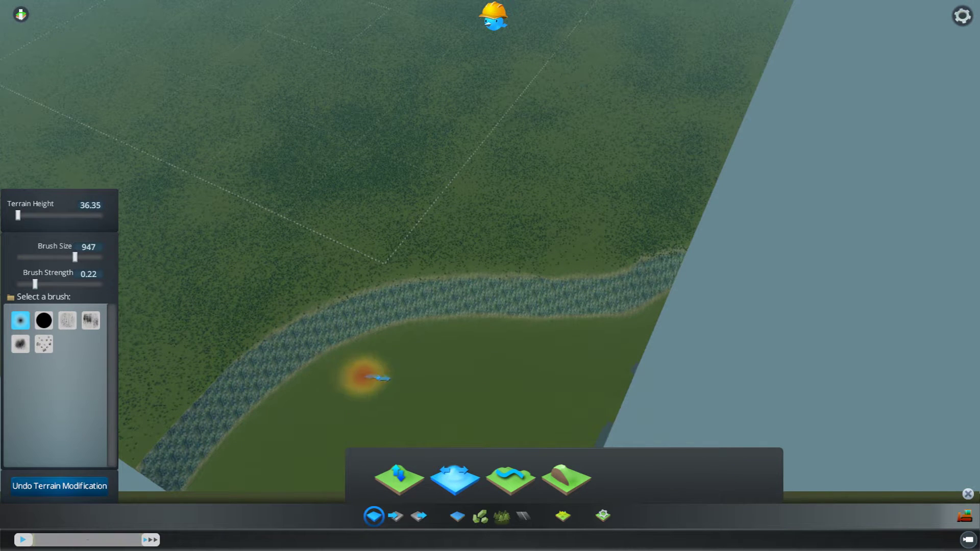
scroll(393, 379, "down", 5)
scroll(413, 375, "up", 6)
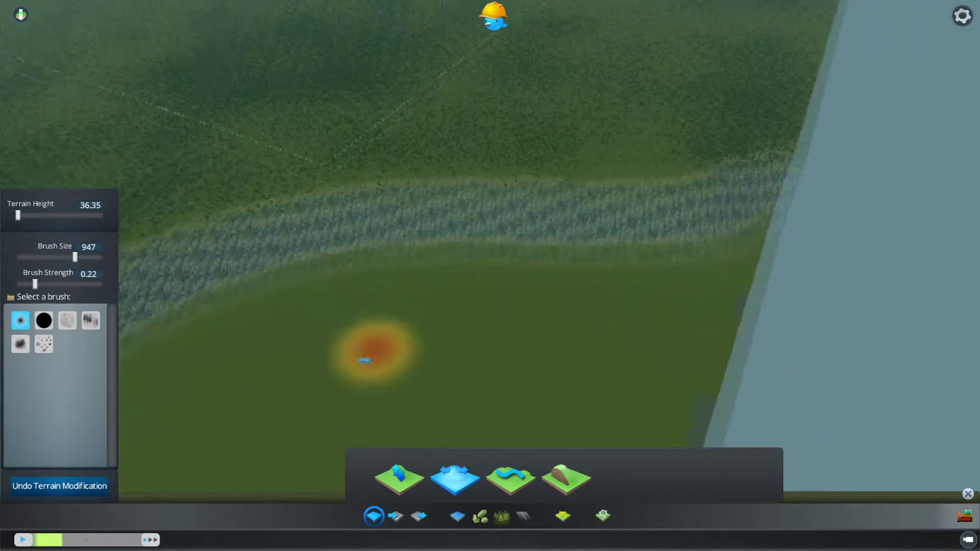
middle_click_drag(364, 361, 387, 398)
mouse_move(363, 367)
left_mouse_down()
mouse_move(328, 252)
mouse_move(288, 170)
left_mouse_up()
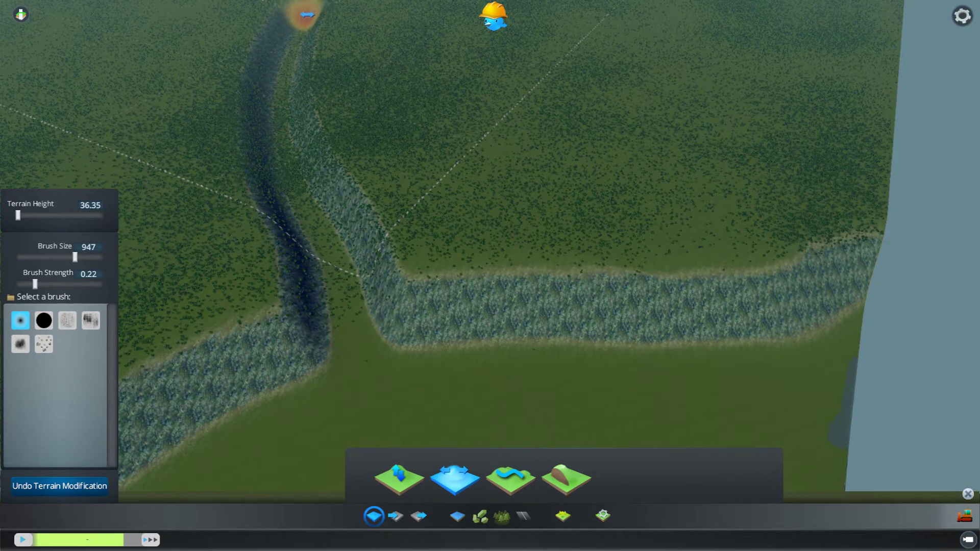
left_click_drag(306, 14, 307, 9)
key("w")
key("a")
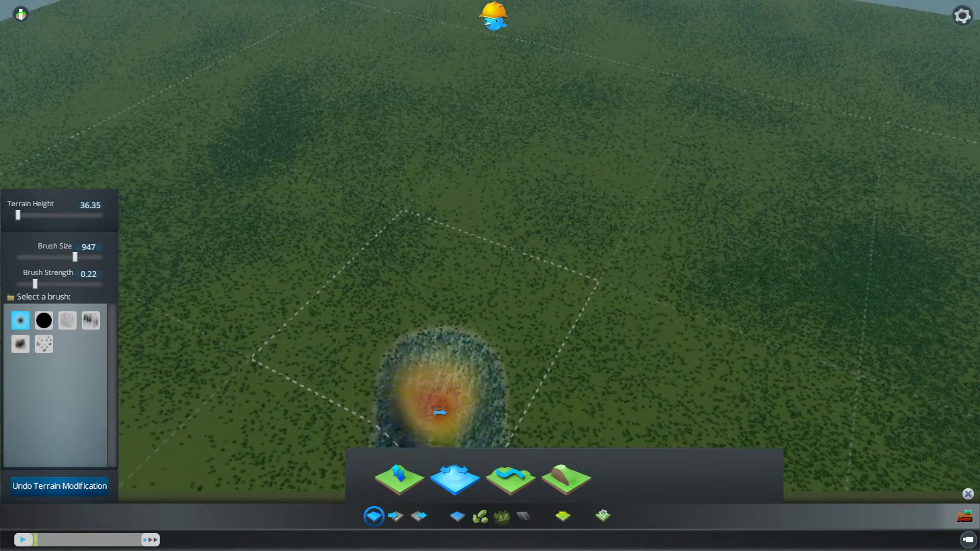
- Fill in the channel's end inside the starting tile by levelling it to the sampled surrounding height of 400.17
scroll(440, 412, "down", 5)
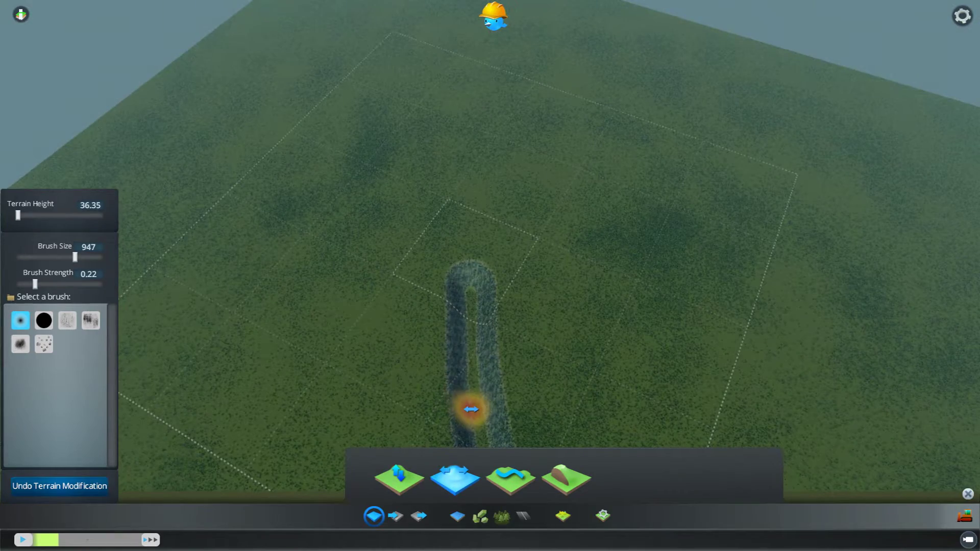
scroll(460, 323, "up", 5)
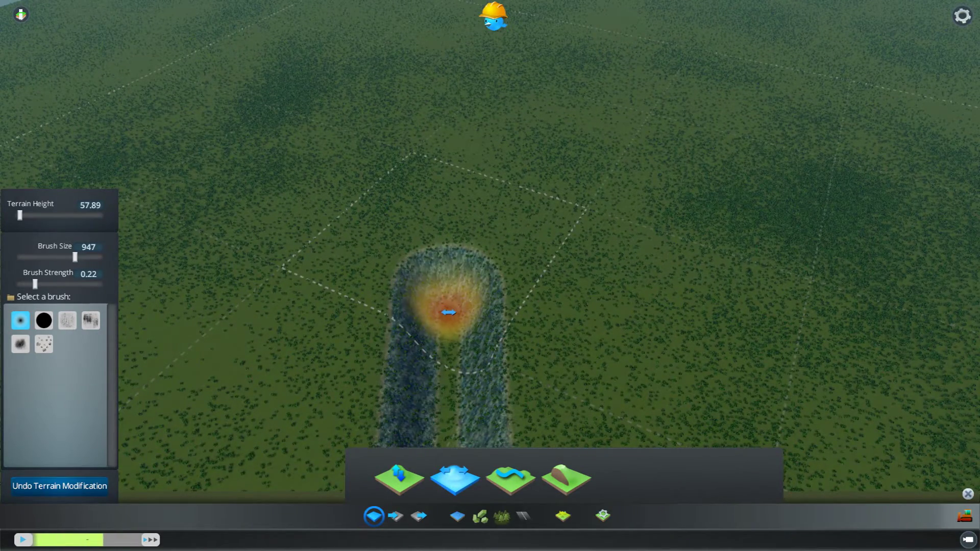
key("s")
right_click(586, 307)
mouse_move(468, 247)
left_mouse_down()
mouse_move(418, 221)
mouse_move(446, 198)
mouse_move(477, 256)
mouse_move(390, 277)
mouse_move(485, 264)
mouse_move(520, 335)
mouse_move(374, 385)
mouse_move(446, 284)
mouse_move(453, 258)
left_mouse_up()
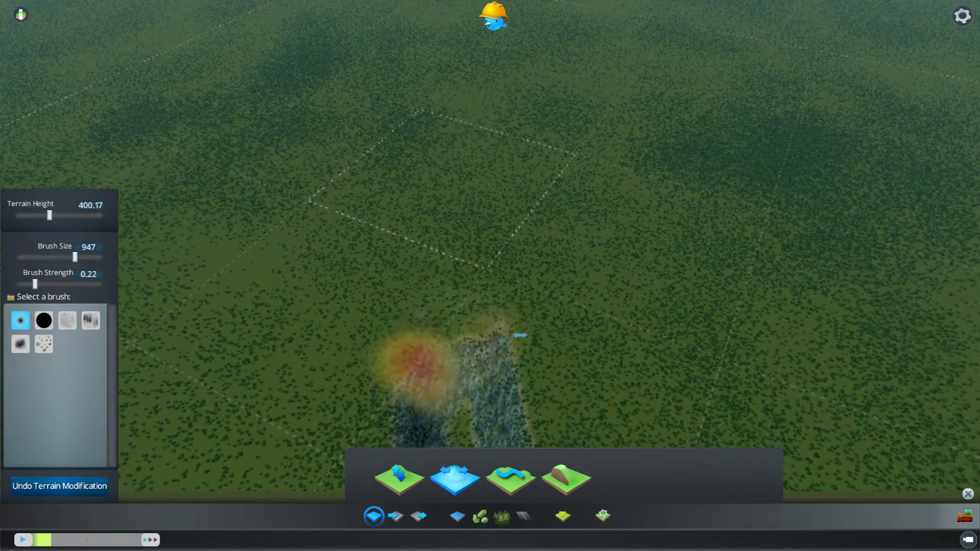
- Sample the basin floor height of 36.17 and extend the channel in a curve past the side of the starting tile
scroll(530, 243, "up", 3)
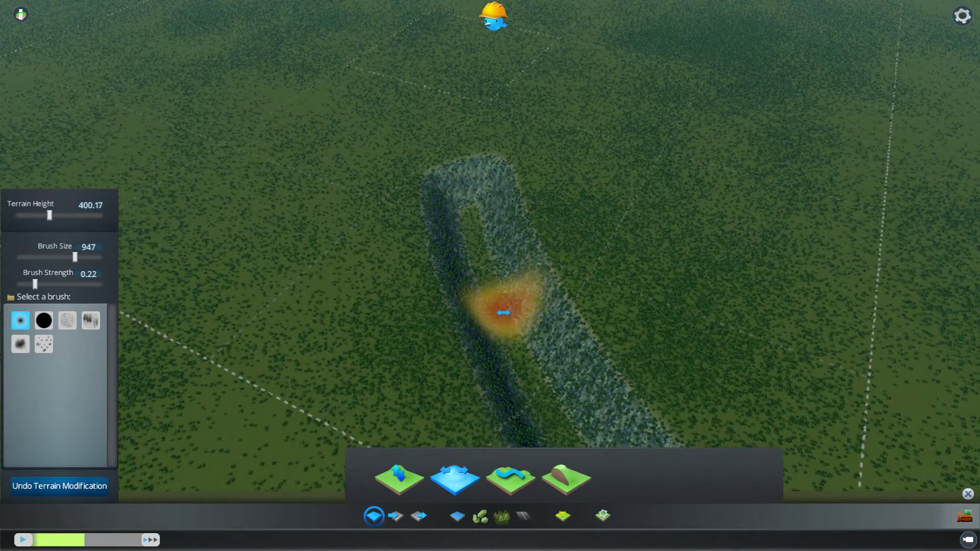
key("d")
key("s")
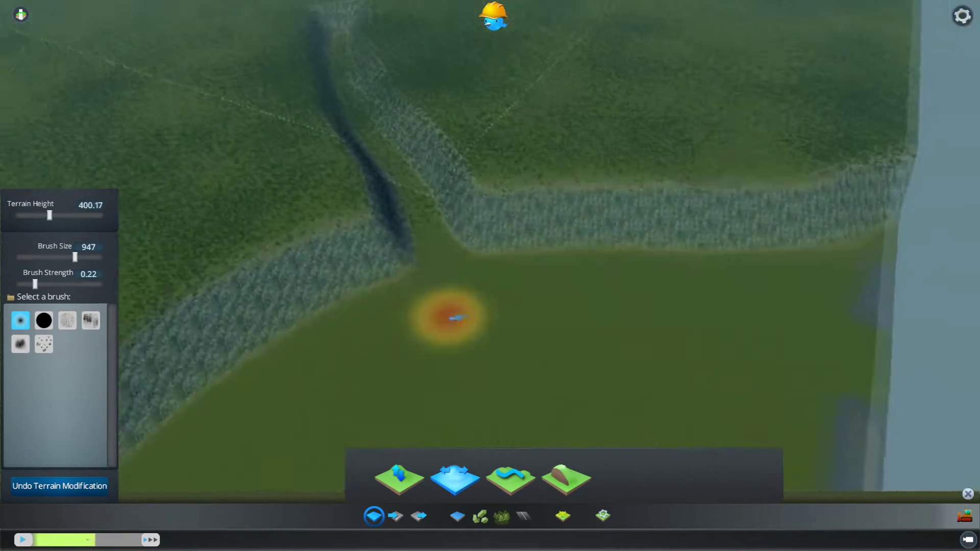
right_click(453, 317)
key("w")
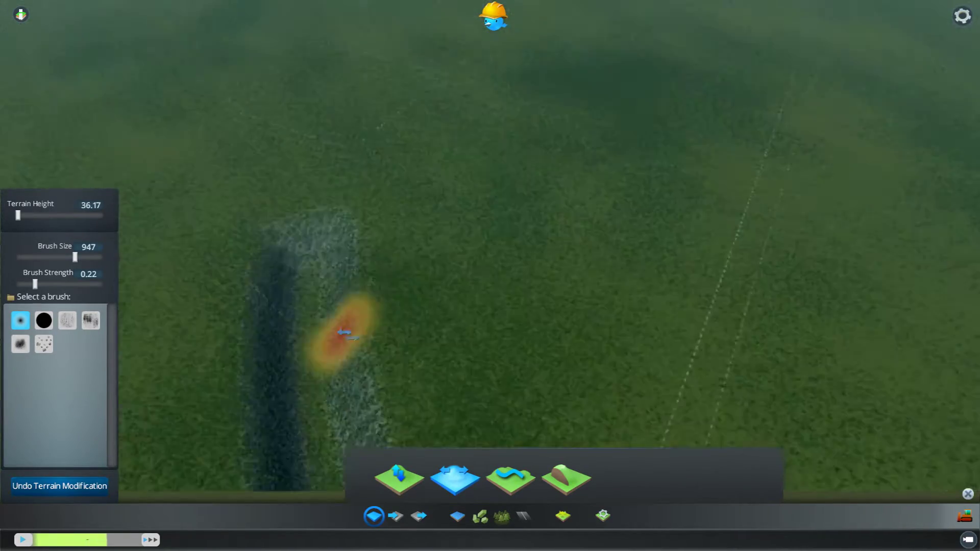
key("a")
mouse_move(329, 348)
left_mouse_down()
mouse_move(313, 289)
mouse_move(280, 236)
mouse_move(168, 130)
left_mouse_up()
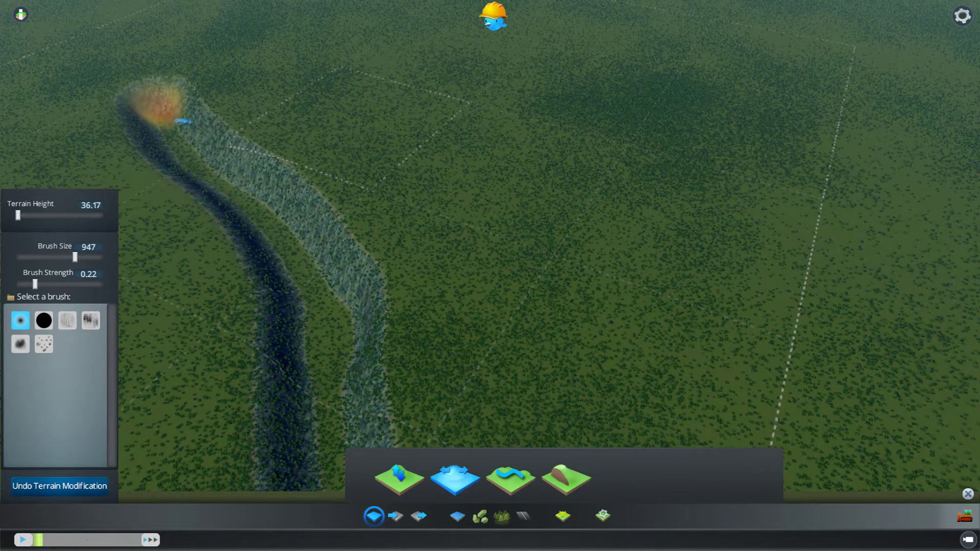
scroll(164, 108, "down", 5)
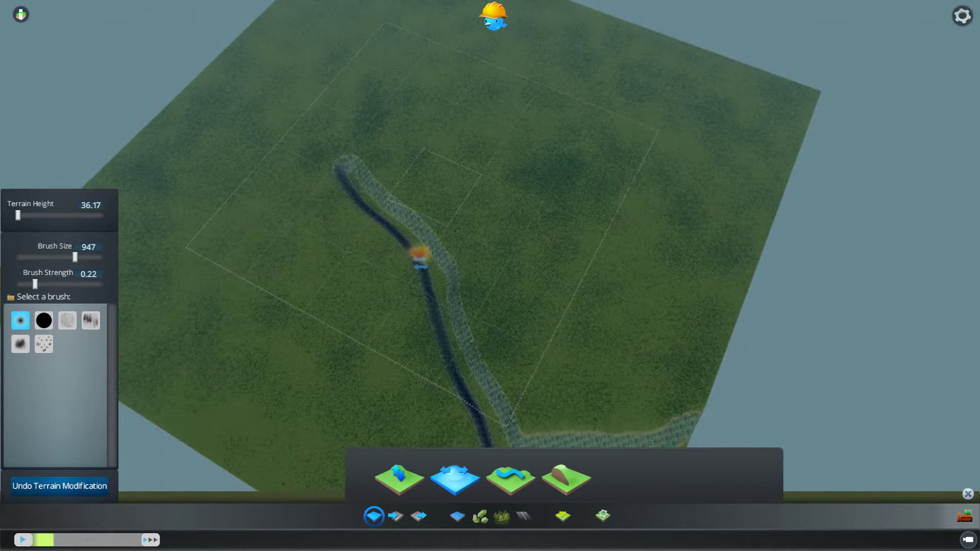
- Carve a second channel branch at height 36.17, forking near the starting tile's corner and running along its other side
key("s")
key("d")
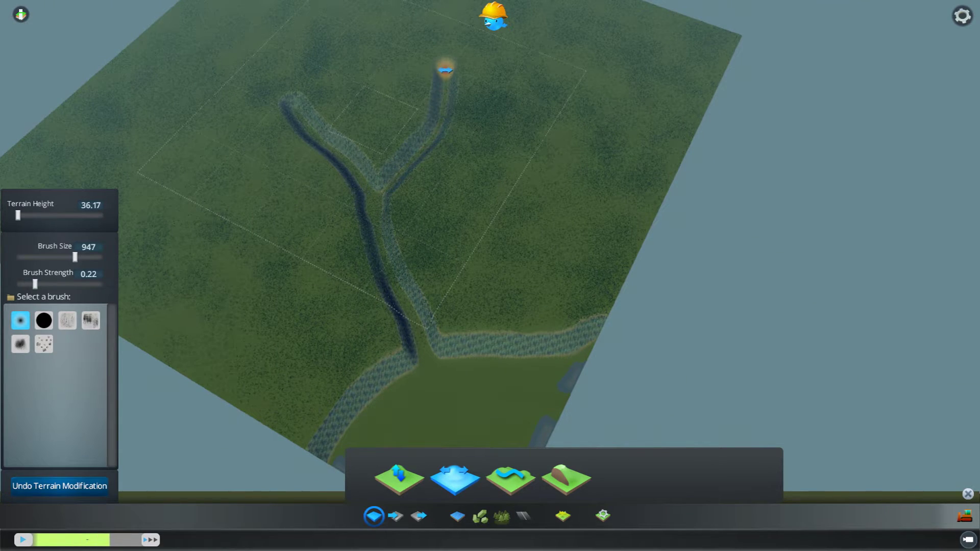
scroll(470, 328, "down", 2)
scroll(477, 313, "up", 8)
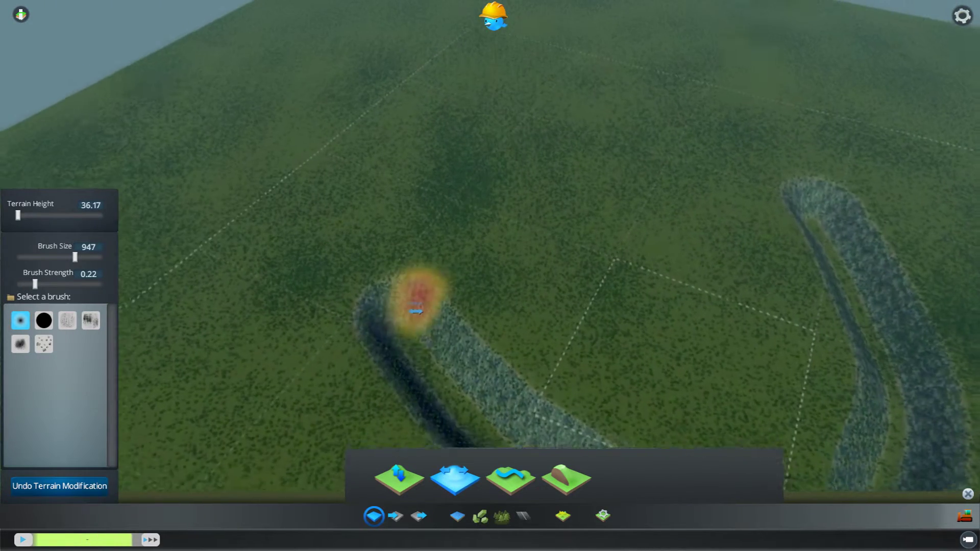
scroll(429, 310, "down", 10)
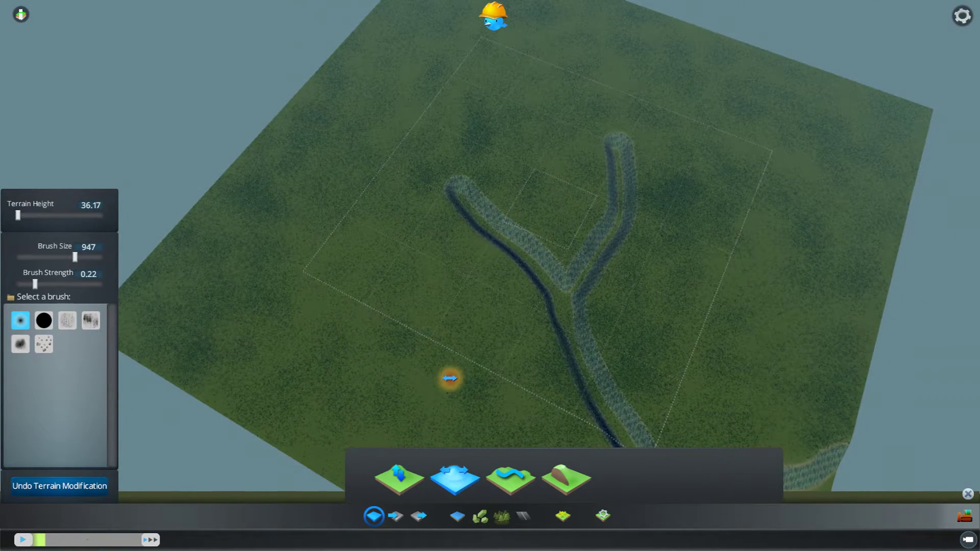
- Fill in the outer end of the branch channel by levelling it to the sampled surrounding height of 400.17
key("d")
right_click(505, 335)
key("w")
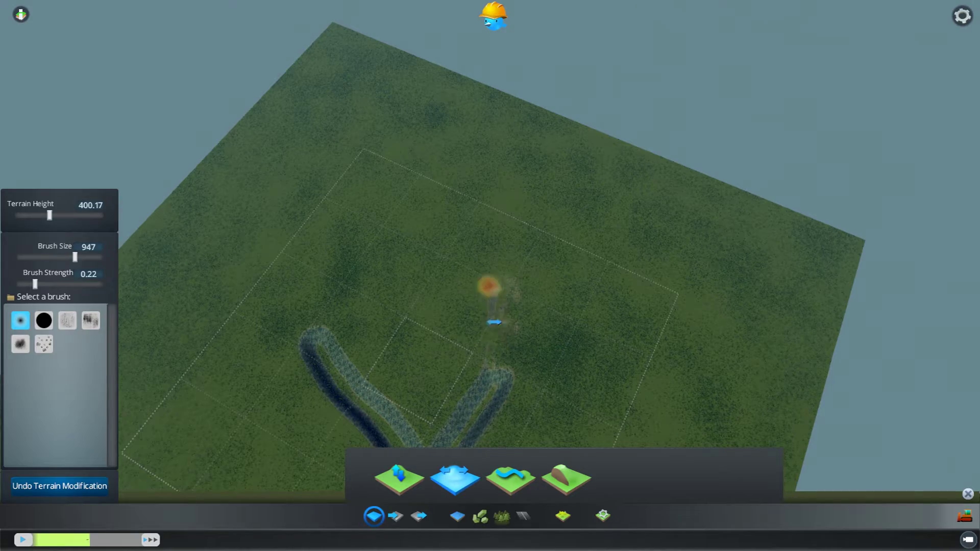
middle_click_drag(483, 355, 407, 321)
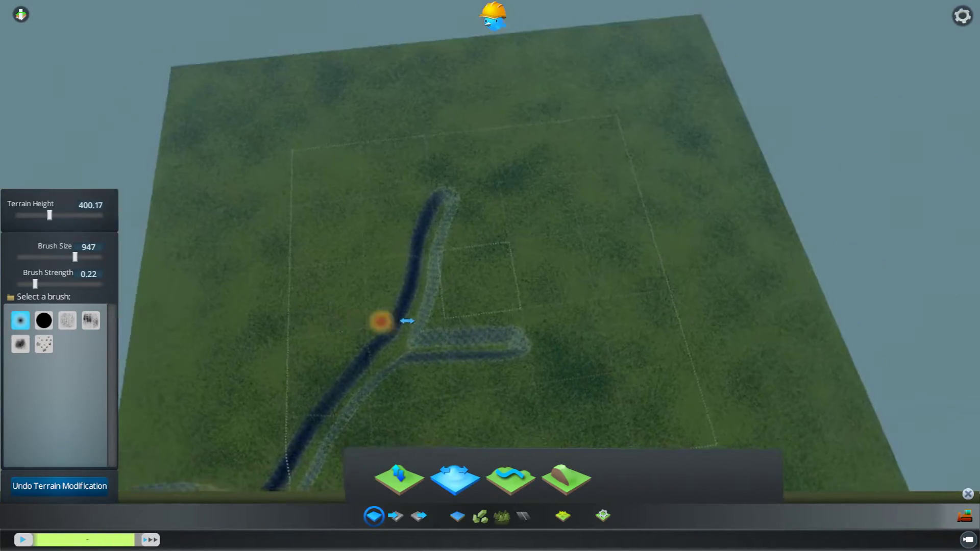
scroll(407, 321, "up", 6)
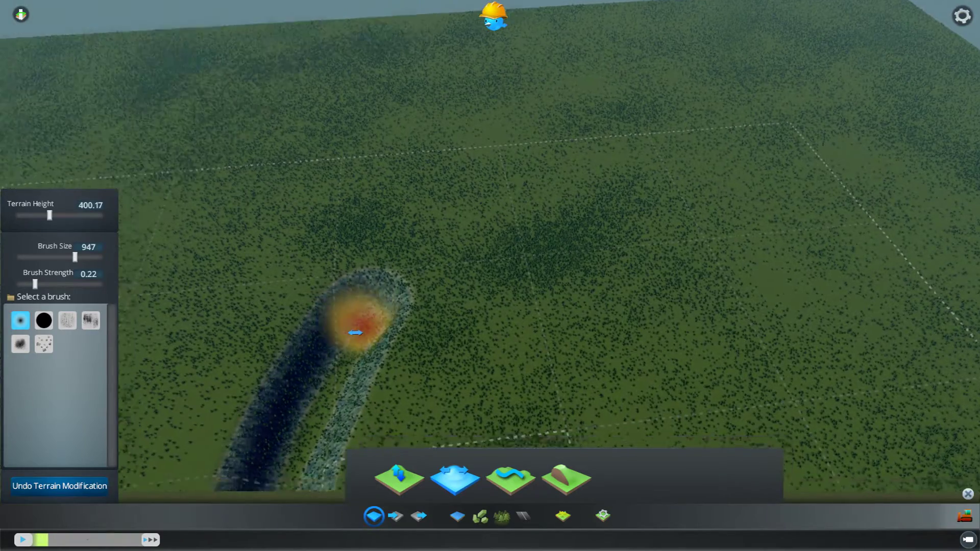
- Sample the channel floor height of 36.37 and extend the main channel past the starting tile to the map's edge
key("s")
key("a")
key("a")
right_click(232, 403)
key("w")
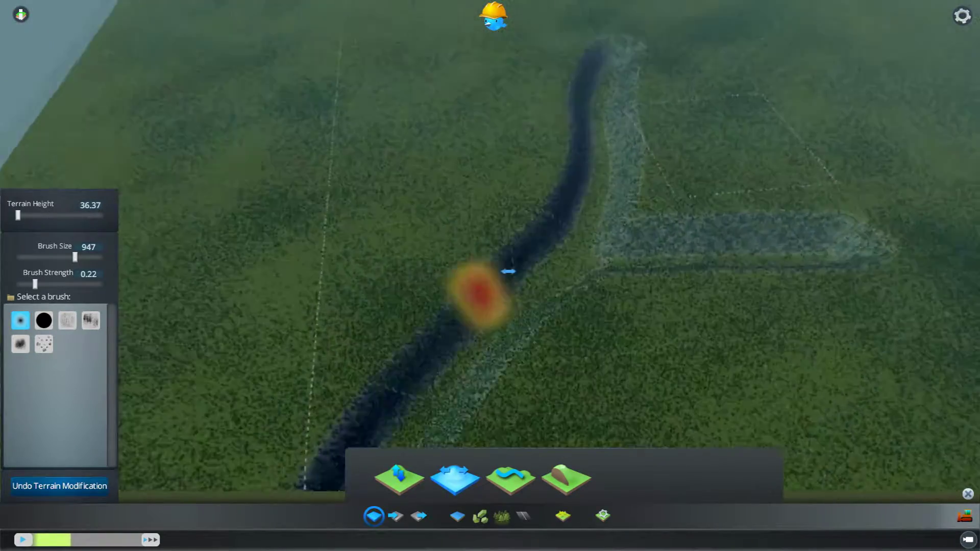
key("w")
key("d")
mouse_move(404, 381)
left_mouse_down()
mouse_move(437, 313)
mouse_move(461, 164)
left_mouse_up()
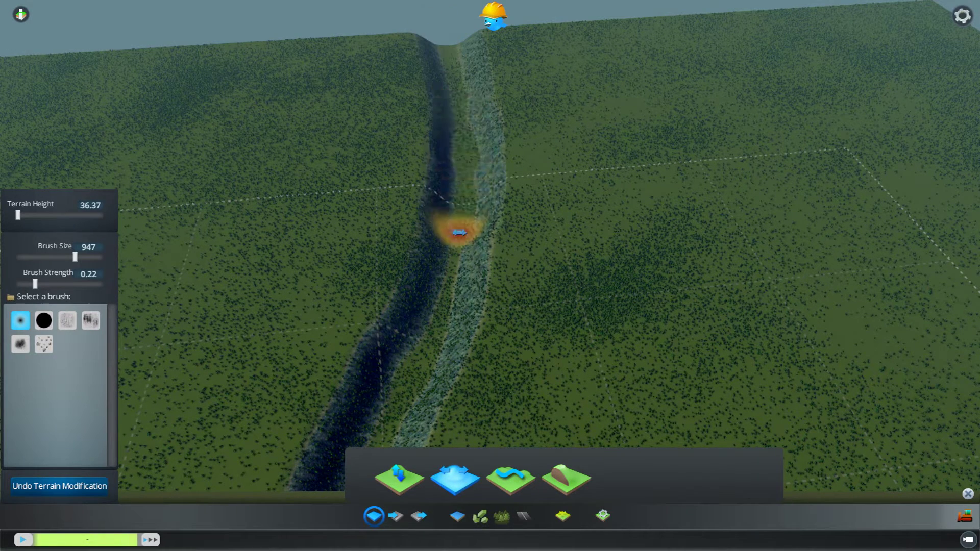
mouse_move(453, 253)
left_mouse_down()
mouse_move(389, 405)
mouse_move(437, 236)
mouse_move(447, 77)
left_mouse_up()
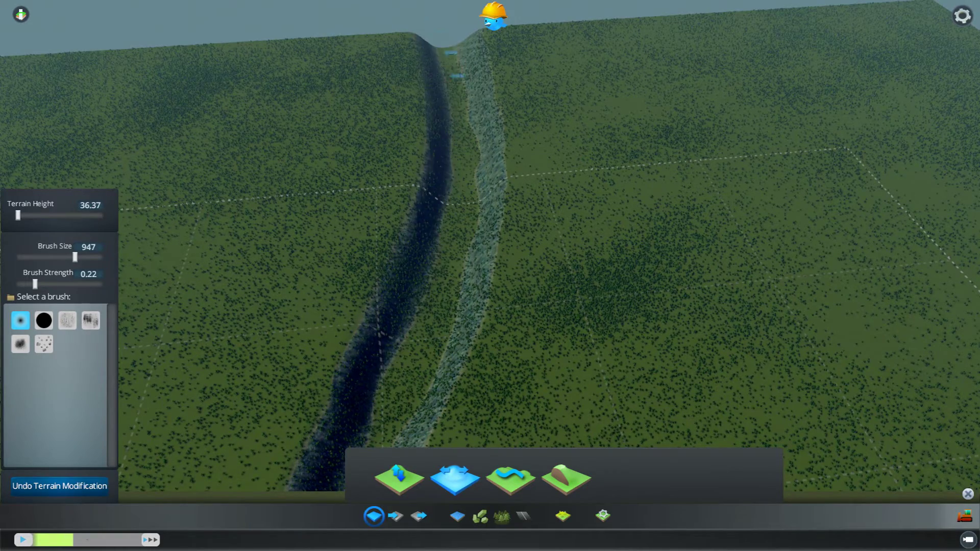
- Widen the main channel between the fork and its mouth at the lowered basin, levelling to 36.37
key("s")
key("a")
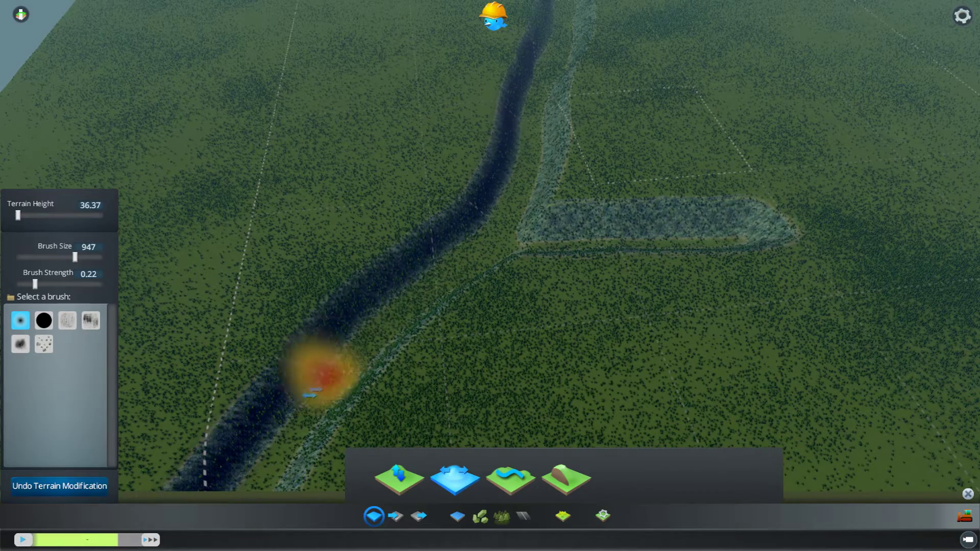
key("s")
key("a")
mouse_move(608, 175)
left_mouse_down()
mouse_move(560, 265)
mouse_move(381, 356)
mouse_move(539, 264)
mouse_move(438, 291)
mouse_move(534, 267)
mouse_move(595, 358)
mouse_move(586, 279)
left_mouse_up()
key("d")
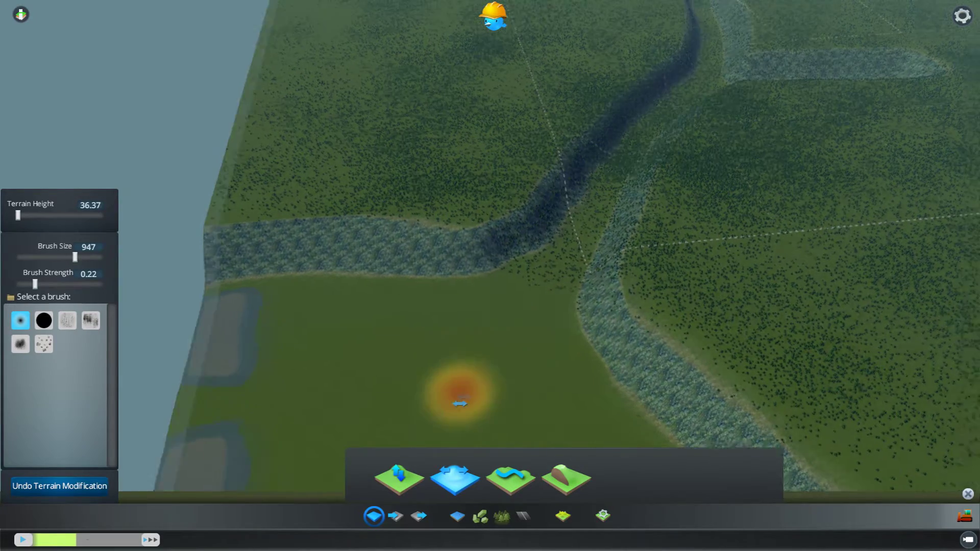
- Remove the trees from the channel bed between the basin and the fork using a 947 tree brush at strength 1.00
left_click(501, 516)
key("e")
right_click_drag(497, 269, 404, 323)
mouse_move(125, 319)
right_mouse_down()
mouse_move(420, 282)
mouse_move(527, 247)
mouse_move(406, 271)
mouse_move(457, 237)
mouse_move(508, 296)
right_mouse_up()
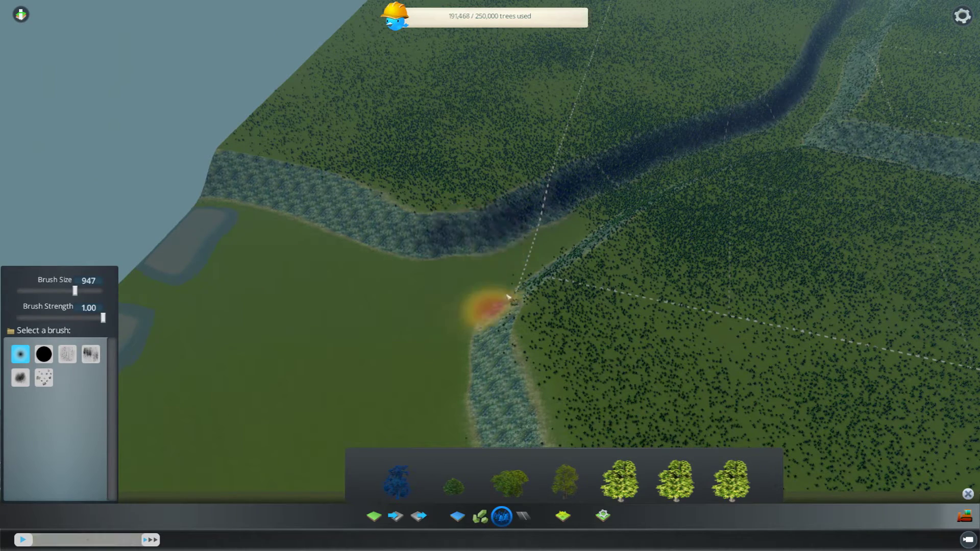
mouse_move(585, 203)
right_mouse_down()
mouse_move(525, 217)
mouse_move(769, 134)
right_mouse_up()
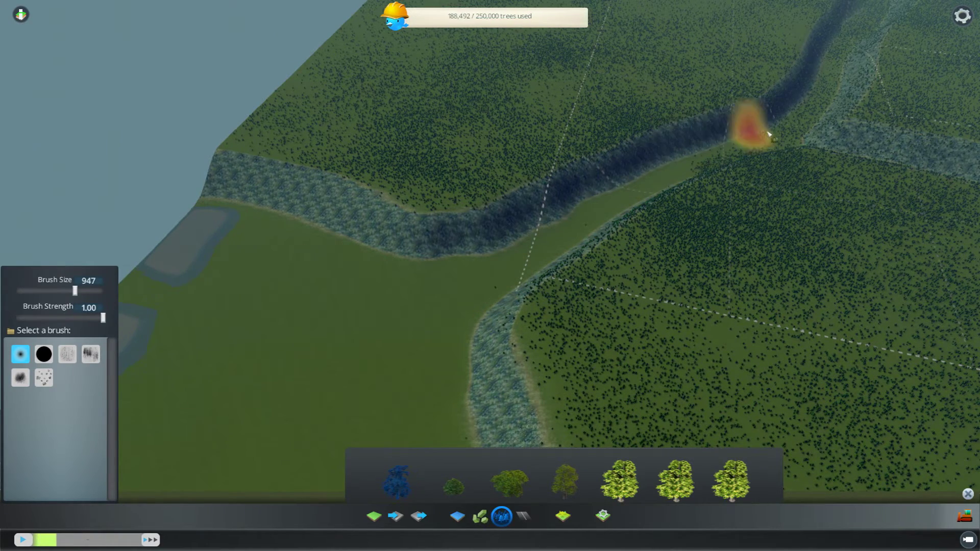
middle_click_drag(765, 145, 542, 251)
key("w")
key("s")
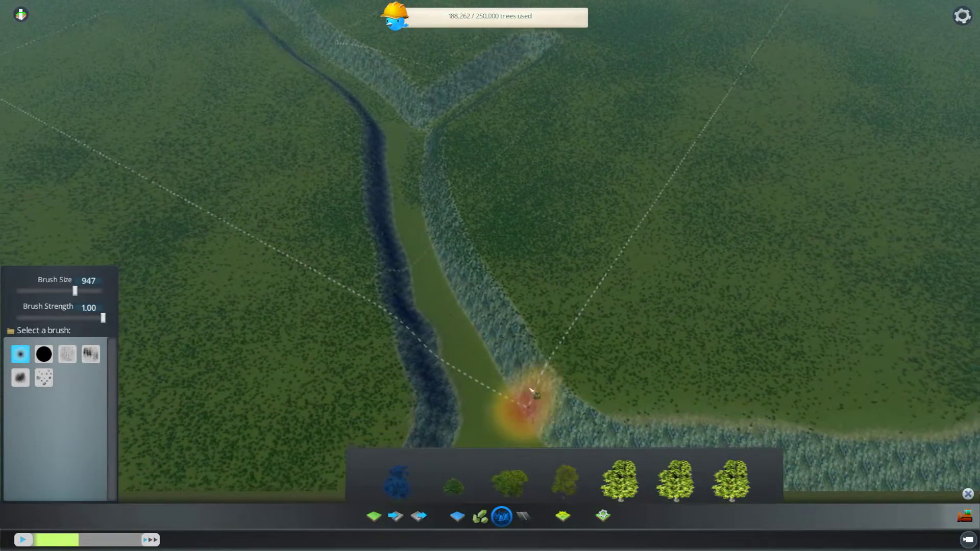
right_click_drag(520, 402, 426, 228)
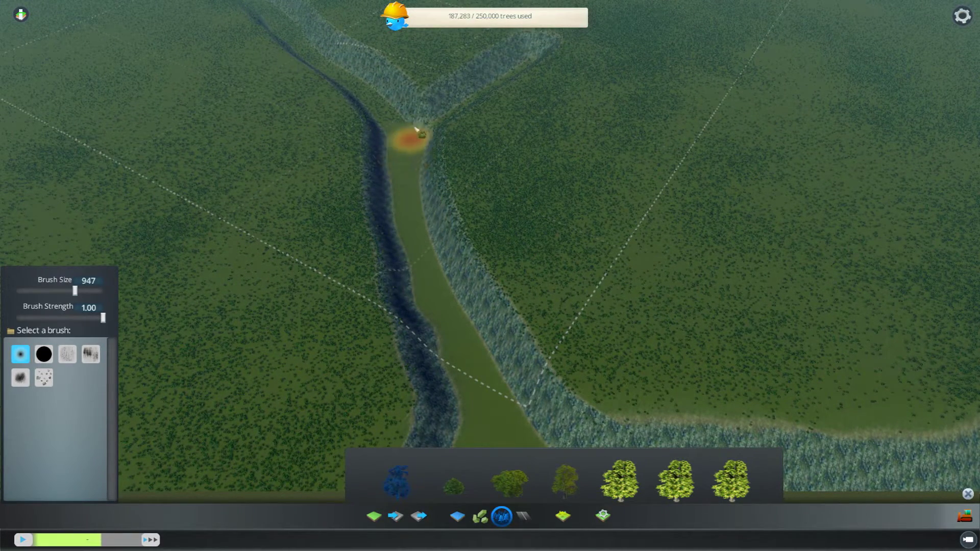
mouse_move(438, 176)
right_mouse_down()
mouse_move(453, 263)
mouse_move(483, 236)
right_mouse_up()
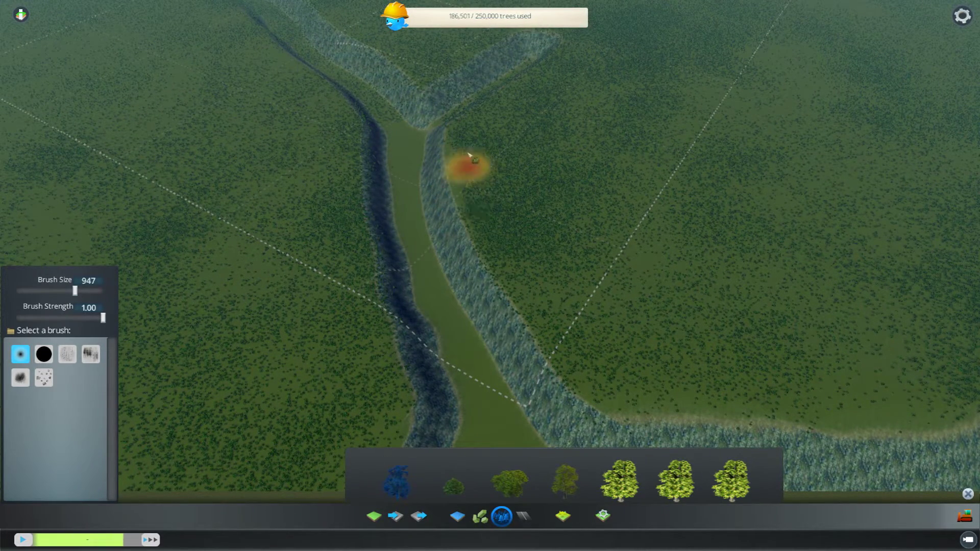
- Clear the trees from the floor of the short branch channel beside the starting tile
key("w")
key("w")
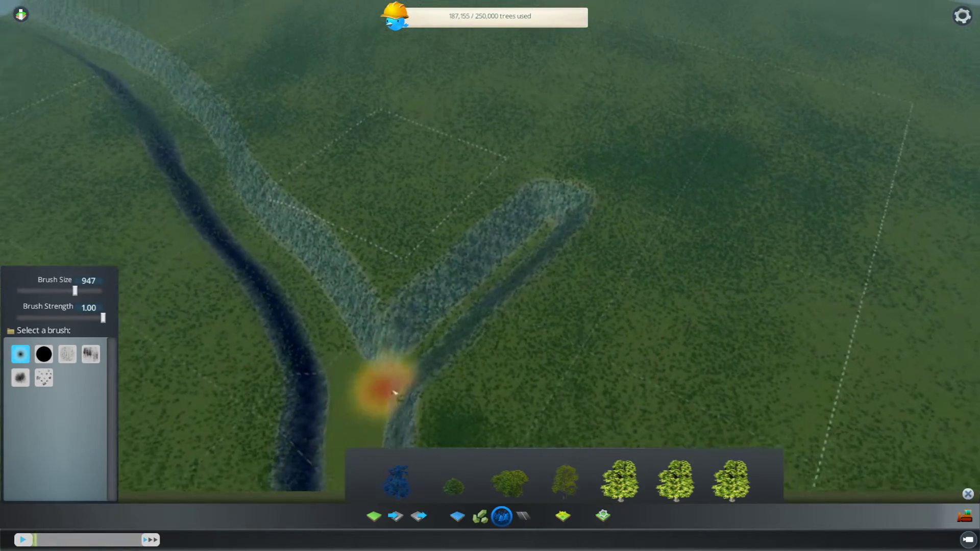
mouse_move(396, 393)
right_mouse_down()
mouse_move(425, 347)
mouse_move(557, 226)
right_mouse_up()
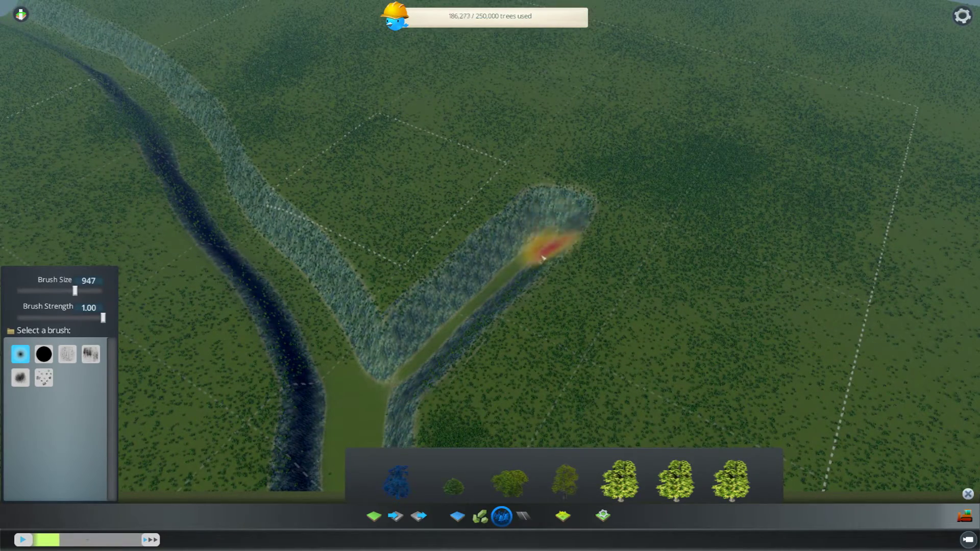
right_click_drag(499, 303, 377, 385)
- Clear the trees from the main channel bed from the fork past the starting tile to the map's edge
key("e")
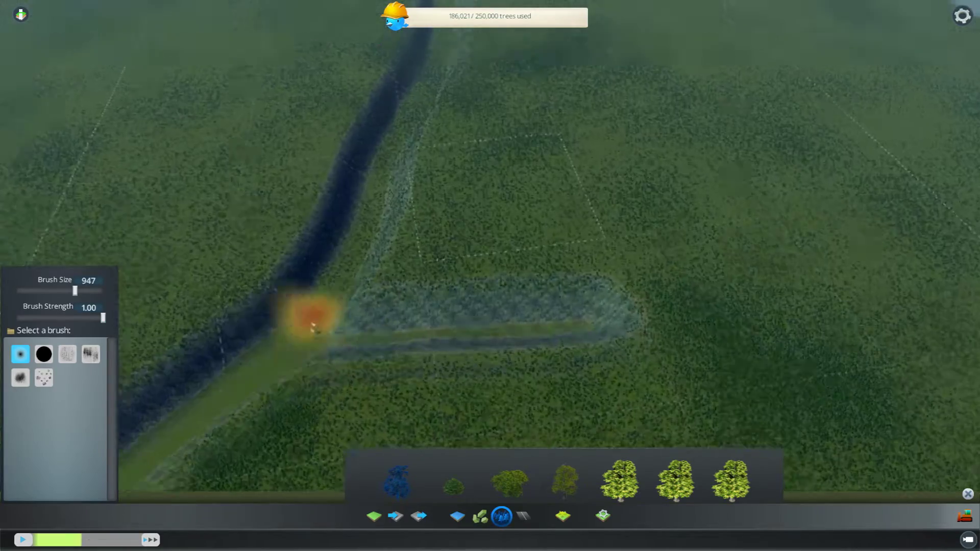
key("w")
mouse_move(286, 383)
right_mouse_down()
mouse_move(284, 339)
mouse_move(355, 262)
mouse_move(320, 379)
right_mouse_up()
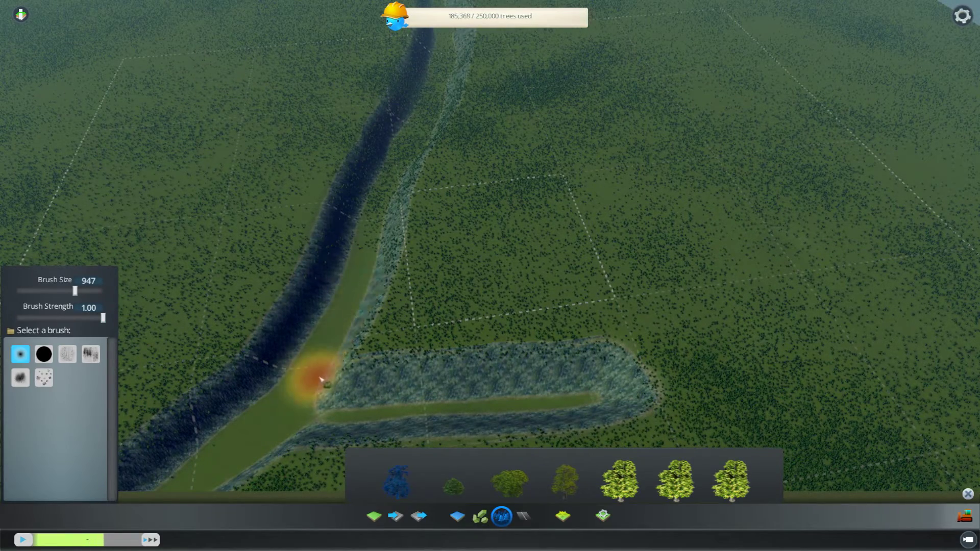
key("w")
mouse_move(301, 415)
right_mouse_down()
mouse_move(298, 472)
mouse_move(404, 197)
mouse_move(338, 459)
mouse_move(329, 350)
mouse_move(405, 201)
mouse_move(350, 372)
mouse_move(429, 194)
right_mouse_up()
key("w")
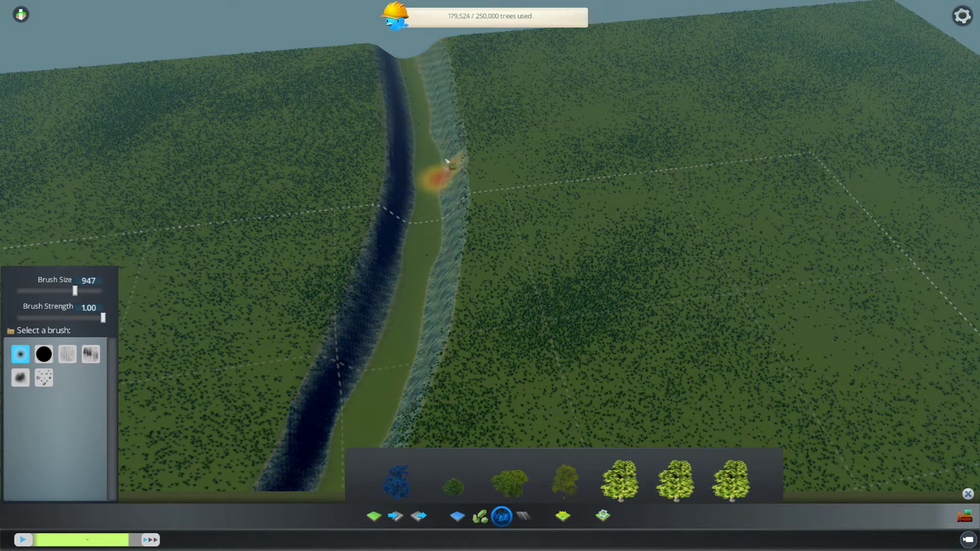
- Inspect the cleared channels from the lowered basin up to the fork and the short branch
key("s")
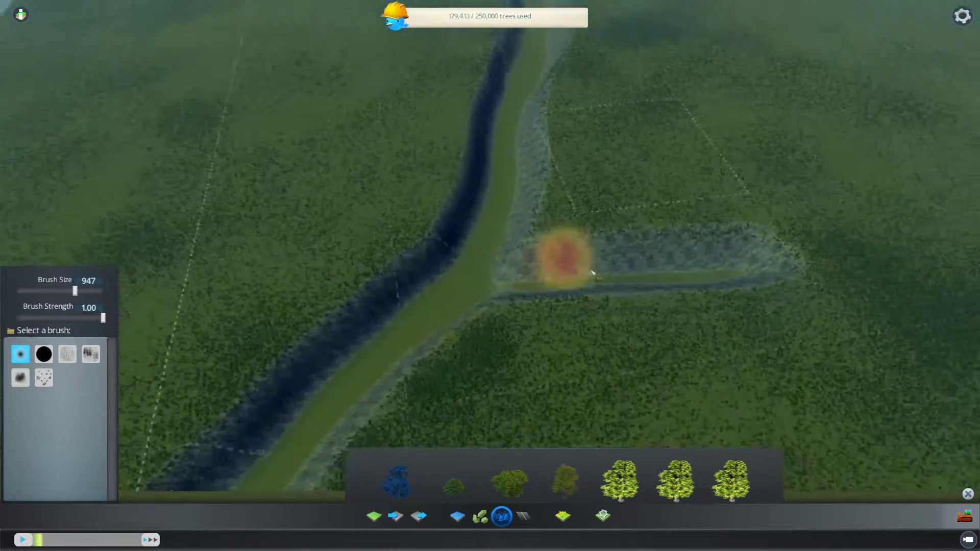
key("a")
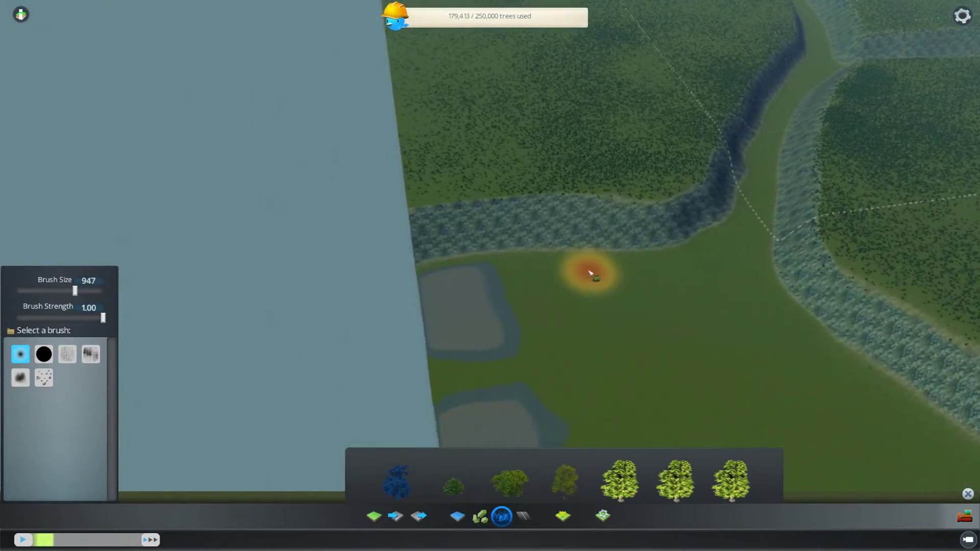
key("d")
key("w")
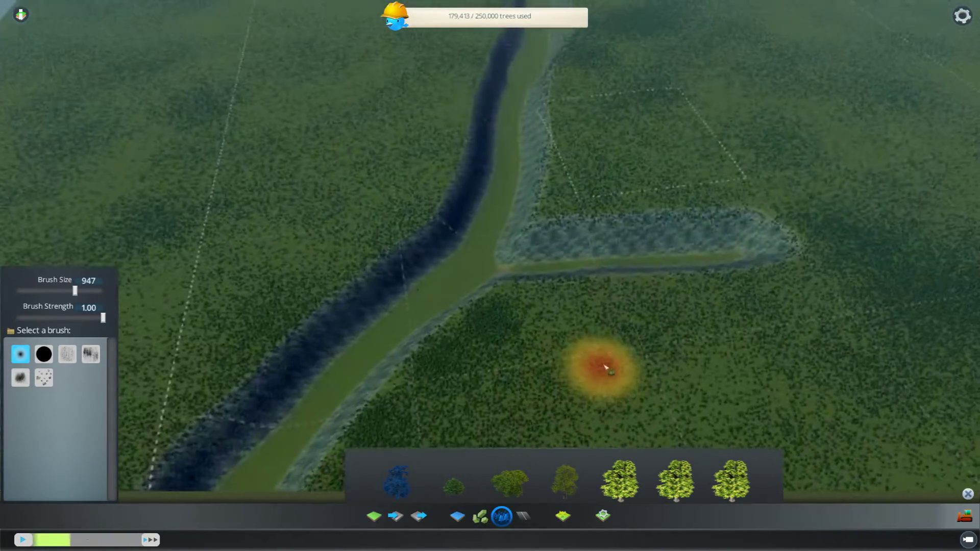
middle_click_drag(605, 367, 682, 350)
key("d")
key("s")
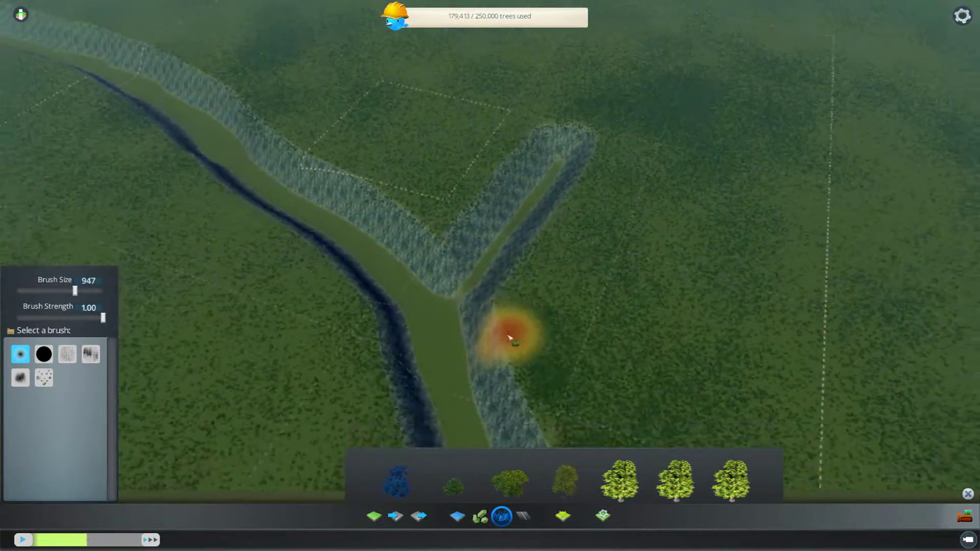
scroll(511, 336, "down", 5)
scroll(523, 348, "up", 5)
key("w")
key("s")
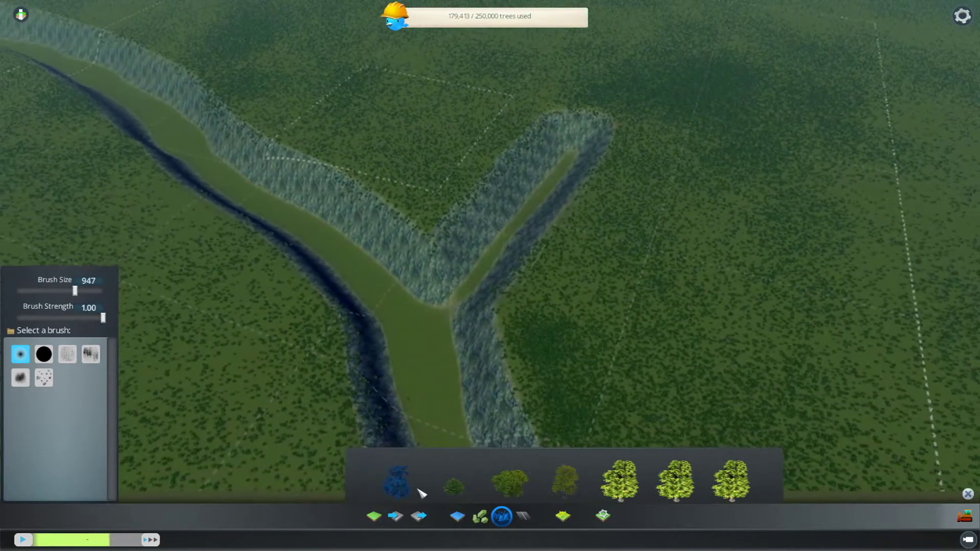
- Level terrain to the sampled basin height of 36.22 at brush strength 1.00, widening the lower channel and the branch's start
left_click(379, 518)
key("s")
left_click(400, 478)
left_click(454, 479)
key("d")
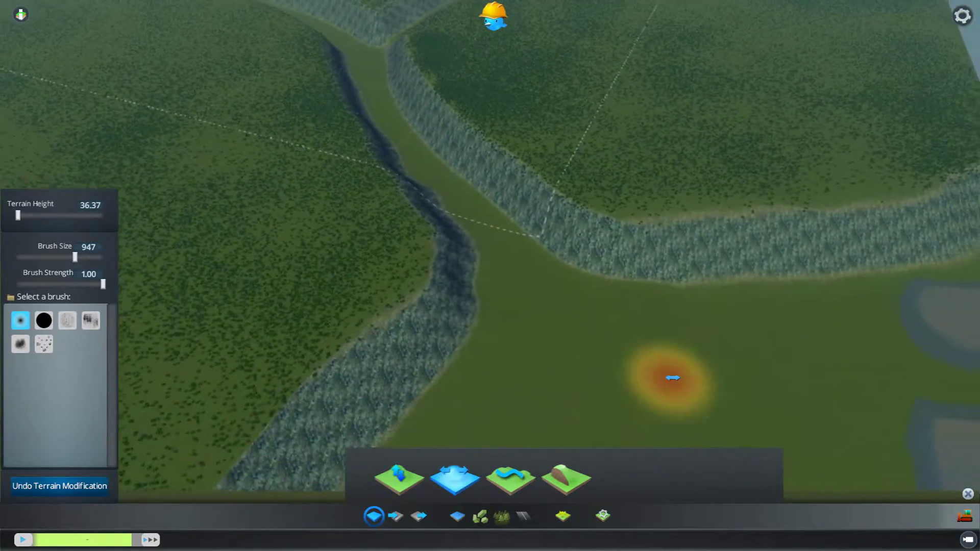
right_click(670, 378)
key("w")
key("w")
mouse_move(321, 343)
left_mouse_down()
mouse_move(332, 307)
mouse_move(380, 234)
mouse_move(494, 103)
left_mouse_up()
mouse_move(391, 238)
left_mouse_down()
mouse_move(328, 365)
mouse_move(319, 457)
mouse_move(359, 345)
mouse_move(330, 252)
mouse_move(378, 185)
mouse_move(418, 278)
mouse_move(586, 449)
left_mouse_up()
key("s")
key("w")
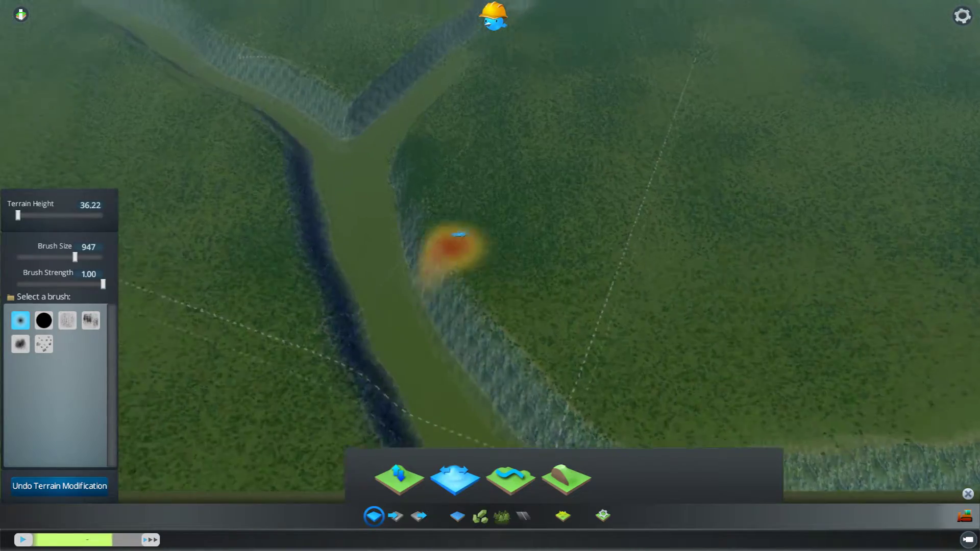
- Extend the branch channel past the starting tile to the map's far edge, levelling to 36.22
scroll(475, 243, "down", 5)
scroll(535, 301, "up", 4)
scroll(541, 291, "down", 4)
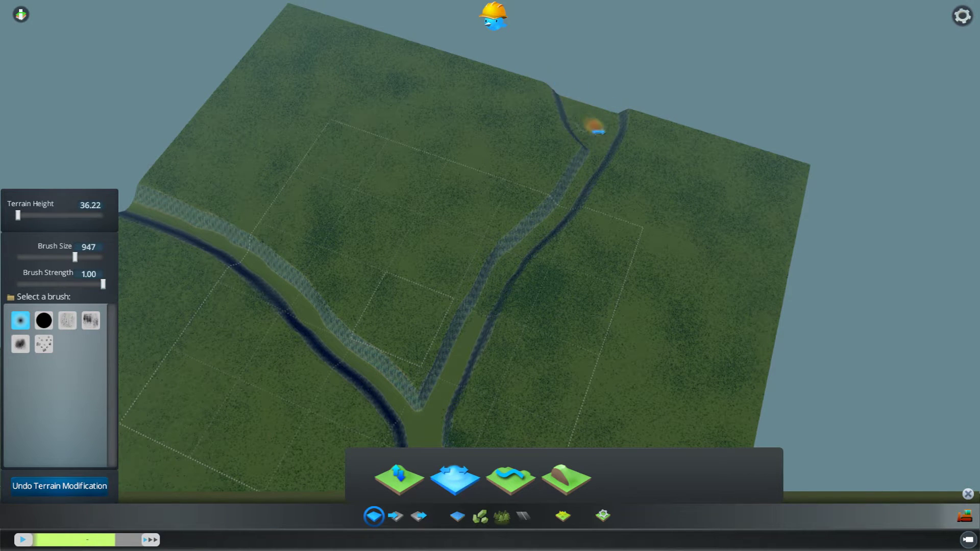
- Close the main channel's opening at the map edge by levelling it to the sampled surrounding height of 400.19
key("a")
scroll(408, 189, "up", 5)
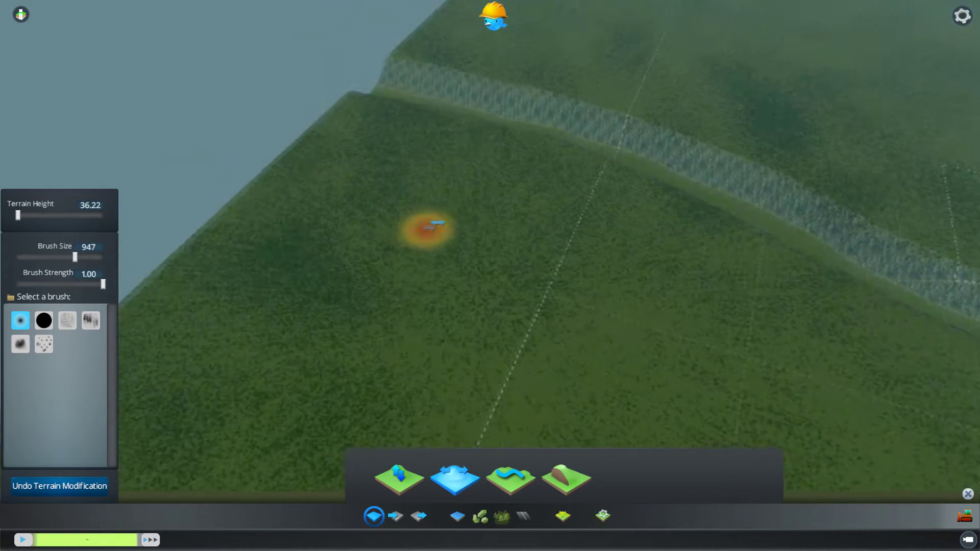
right_click(372, 111)
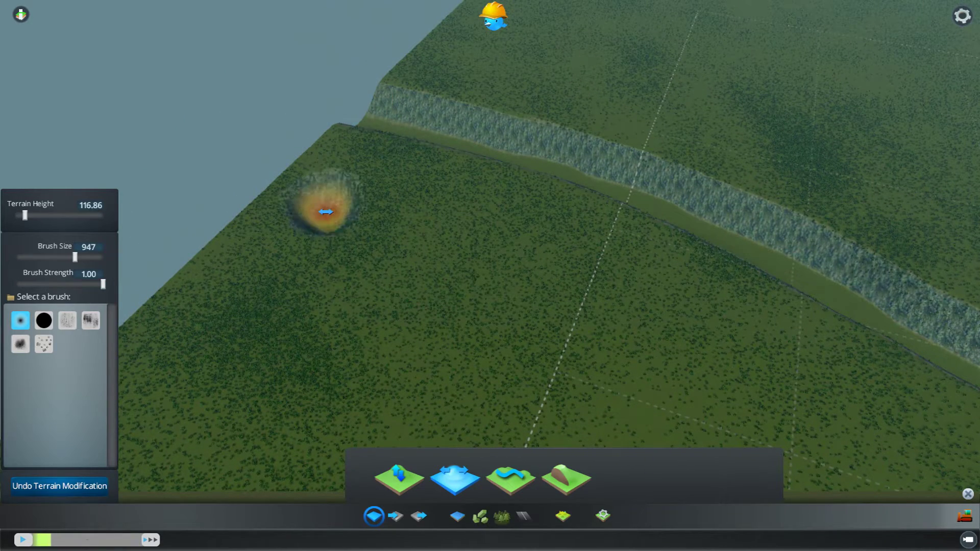
right_click(323, 321)
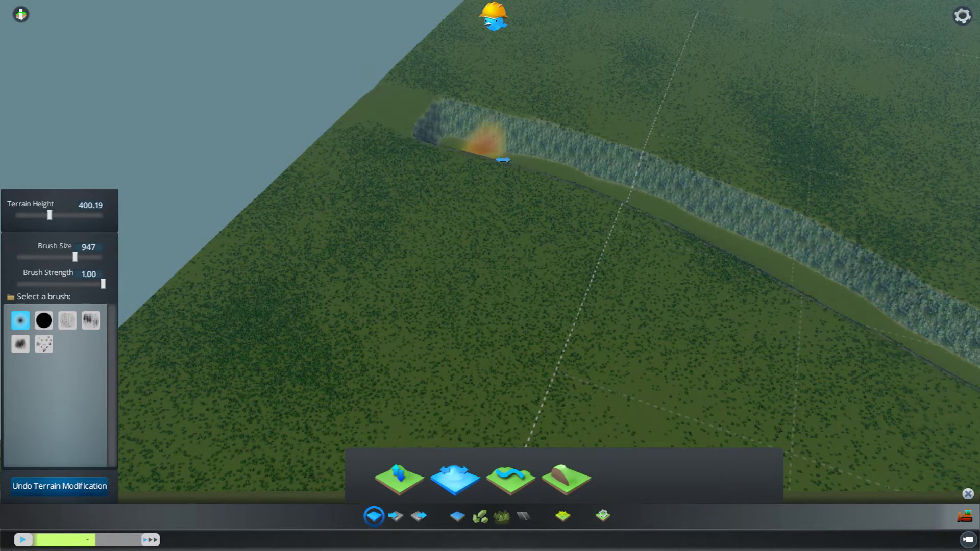
- Sample the channel floor height of 37.23 and carve a large rounded bowl at the main channel's closed end
key("d")
scroll(724, 413, "down", 5)
right_click(645, 427)
key("w")
scroll(423, 301, "up", 2)
left_click_drag(424, 300, 407, 286)
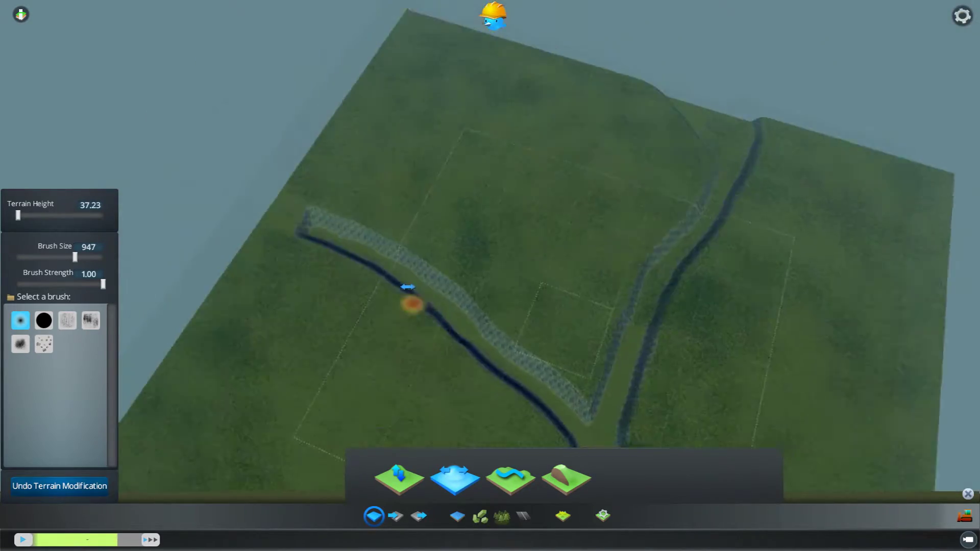
scroll(408, 287, "up", 3)
key("a")
key("s")
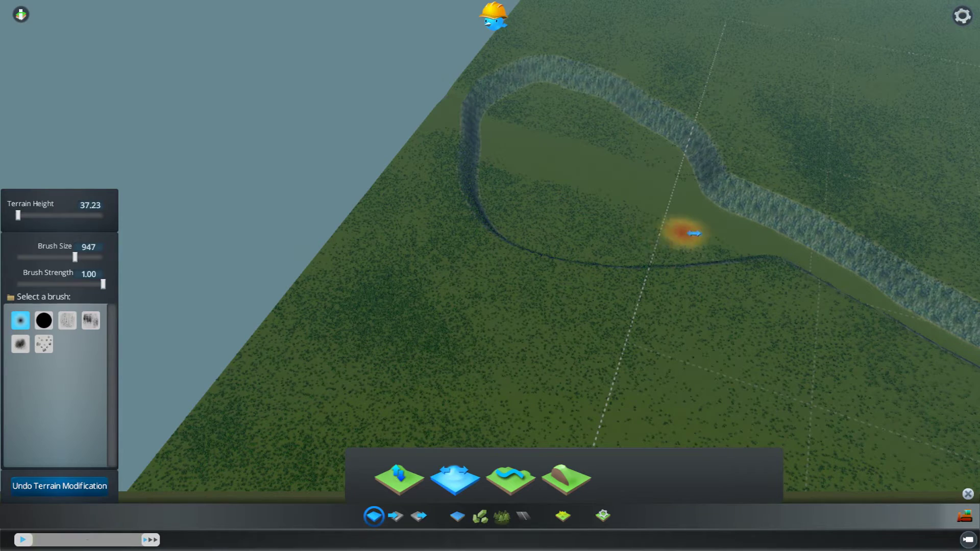
- Clear the trees from the bowl's floor and plant trees on its outer rim near the map edge, with brush size 947 and strength 1.00
left_click(499, 516)
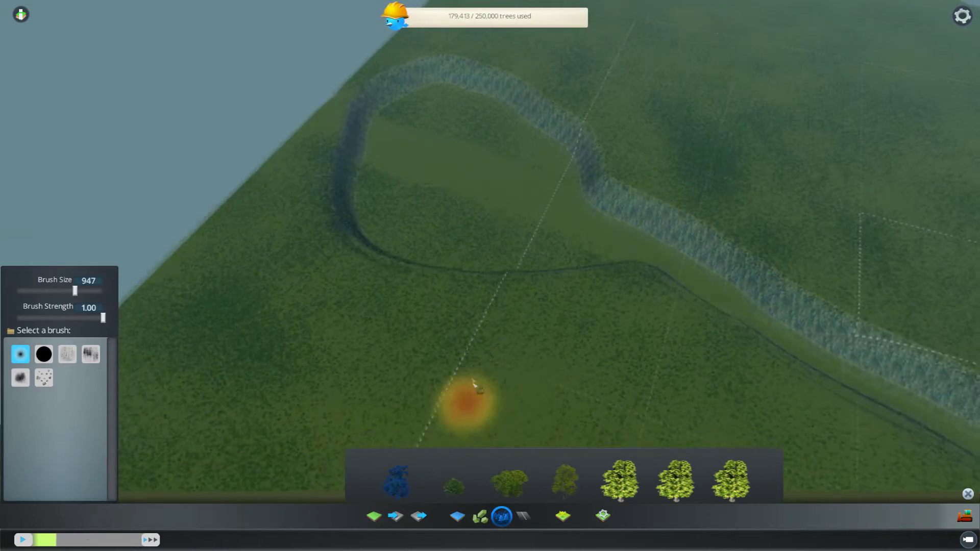
mouse_move(595, 353)
right_mouse_down()
mouse_move(411, 346)
mouse_move(329, 251)
right_mouse_up()
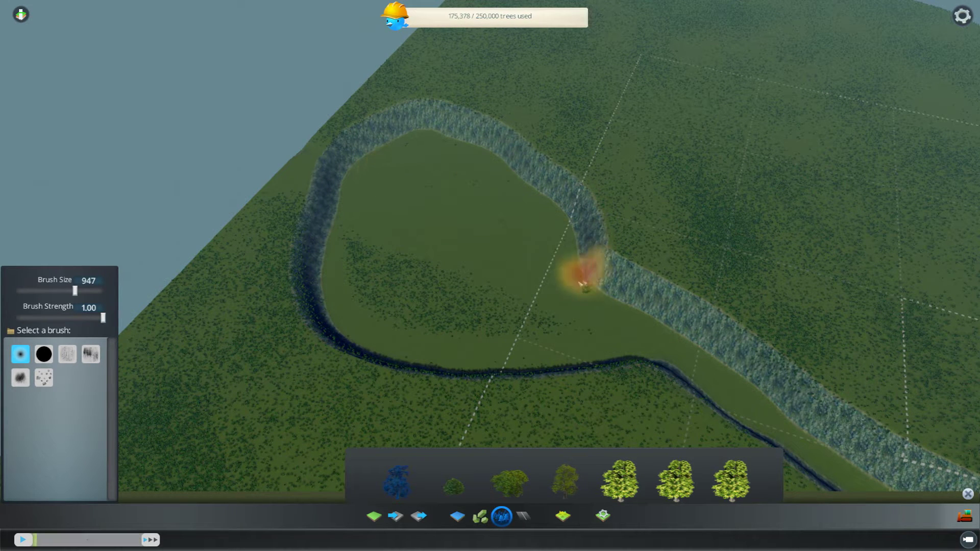
right_click_drag(560, 319, 329, 238)
mouse_move(428, 303)
right_mouse_down()
mouse_move(518, 314)
mouse_move(432, 317)
right_mouse_up()
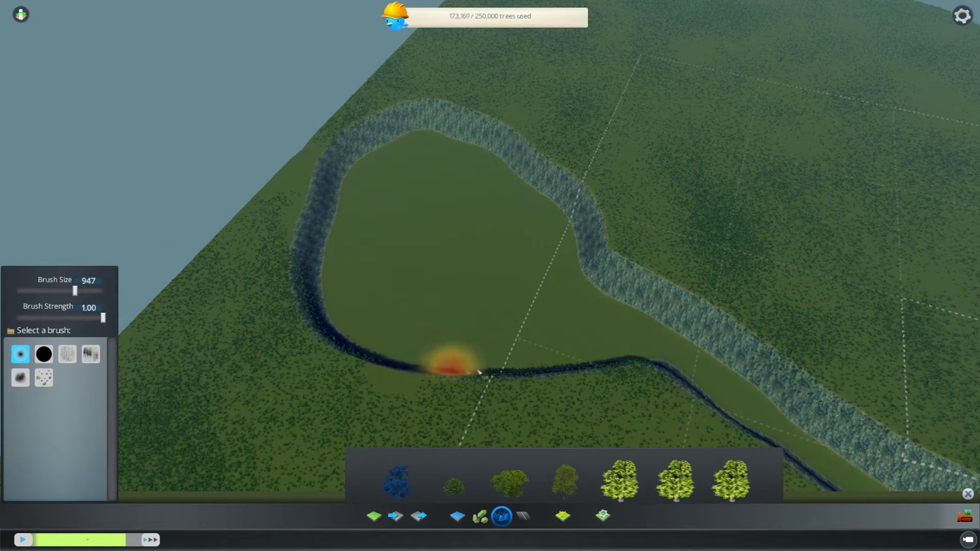
right_click_drag(396, 369, 311, 305)
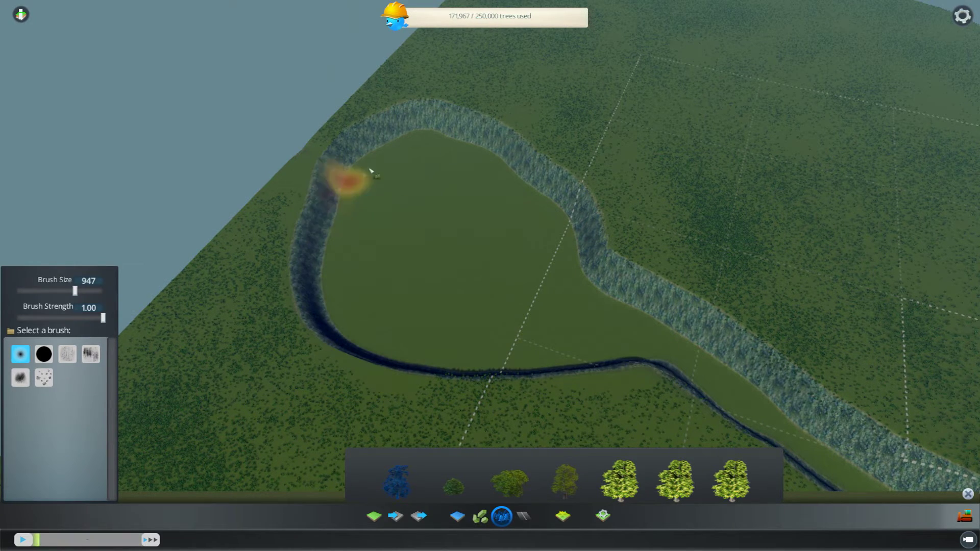
mouse_move(380, 194)
middle_mouse_down()
mouse_move(389, 219)
mouse_move(338, 292)
middle_mouse_up()
left_click_drag(337, 292, 436, 200)
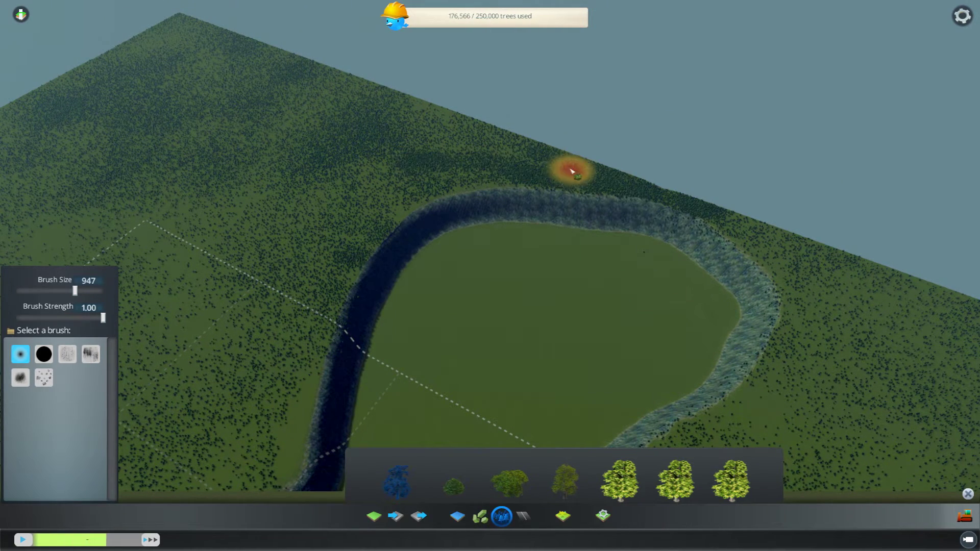
- Fill the lowered corner basin, the forked river channels and the rounded bowl with water
scroll(546, 255, "down", 5)
key("a")
key("s")
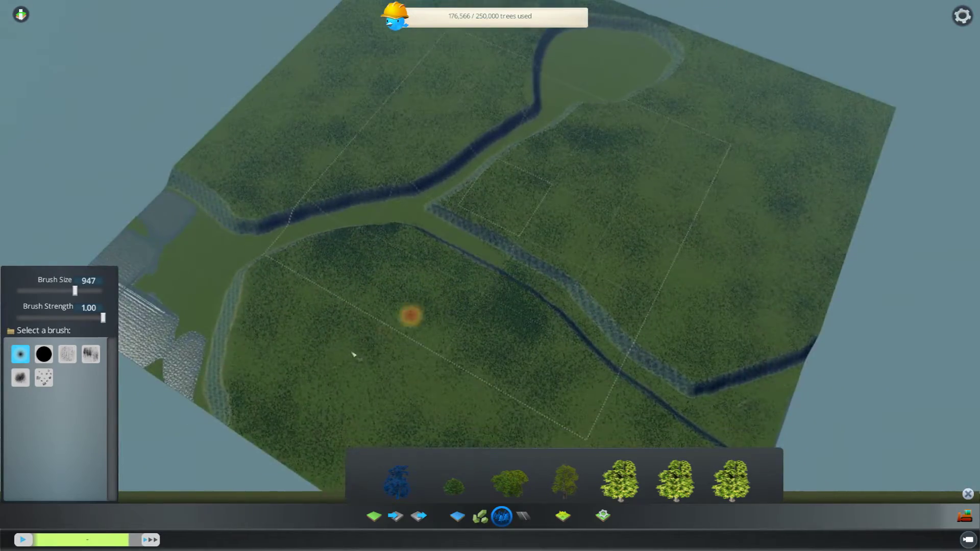
key("a")
left_click(457, 516)
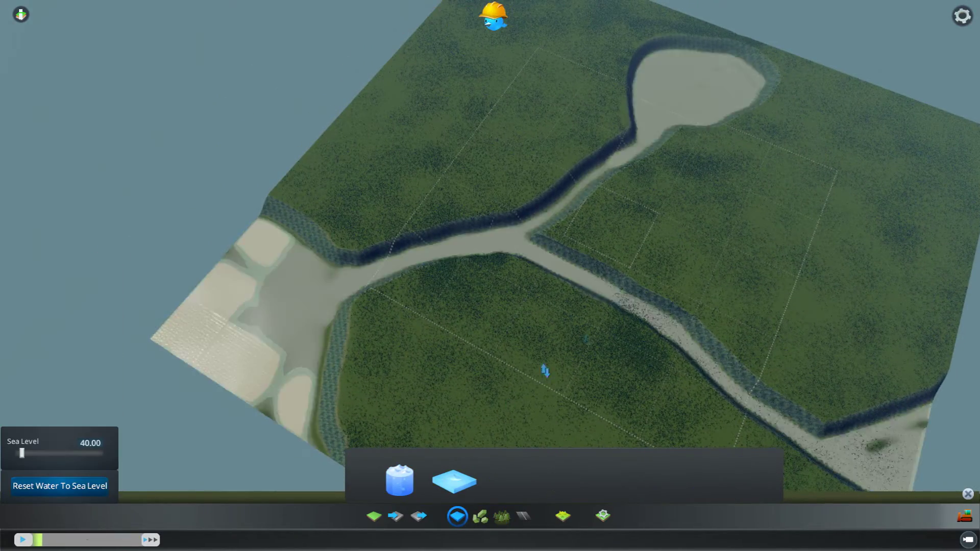
scroll(530, 285, "up", 5)
left_click_drag(531, 286, 493, 227)
scroll(536, 234, "down", 6)
left_click(457, 516)
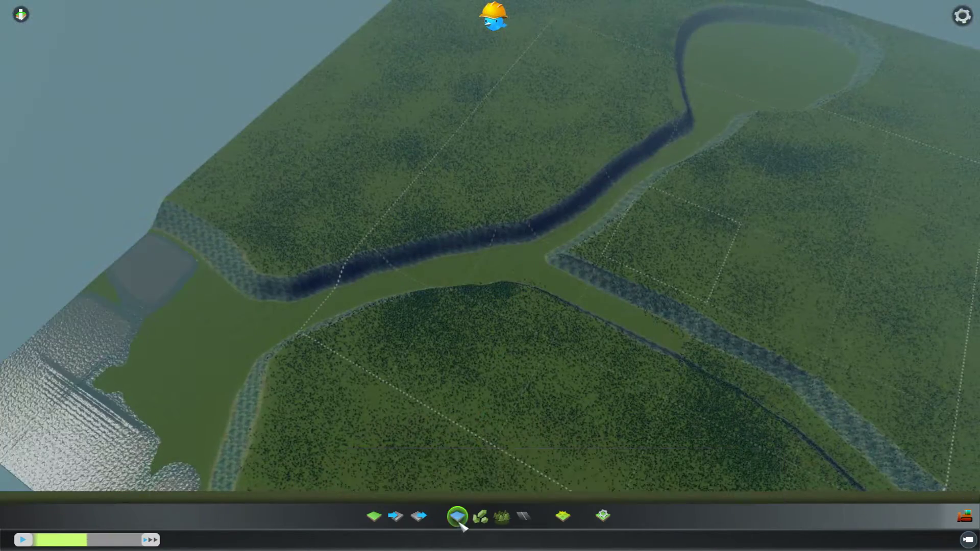
key("d")
key("ctrl+w")
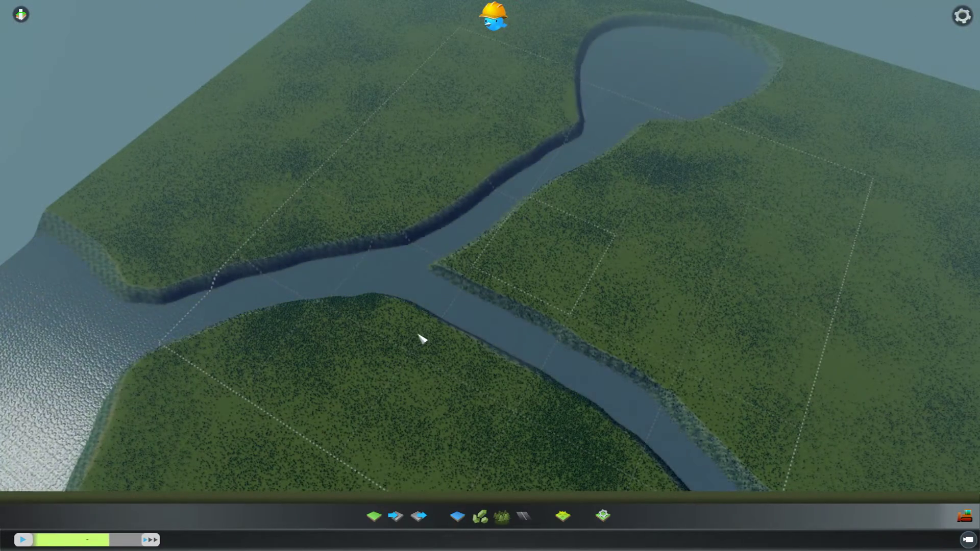
- Sample the riverbed height of 36.22 and carve into the bank at the branch's mouth by the map edge
scroll(416, 333, "down", 3)
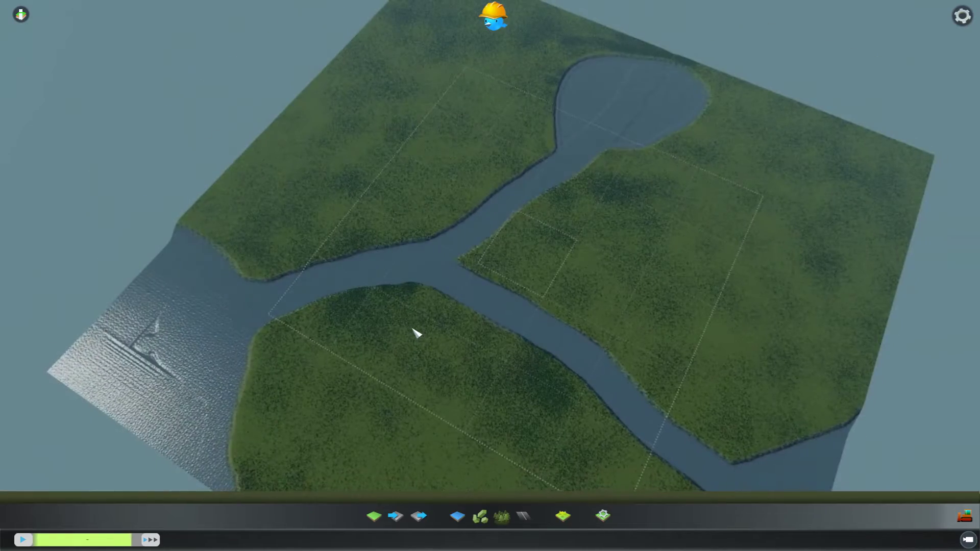
key("q")
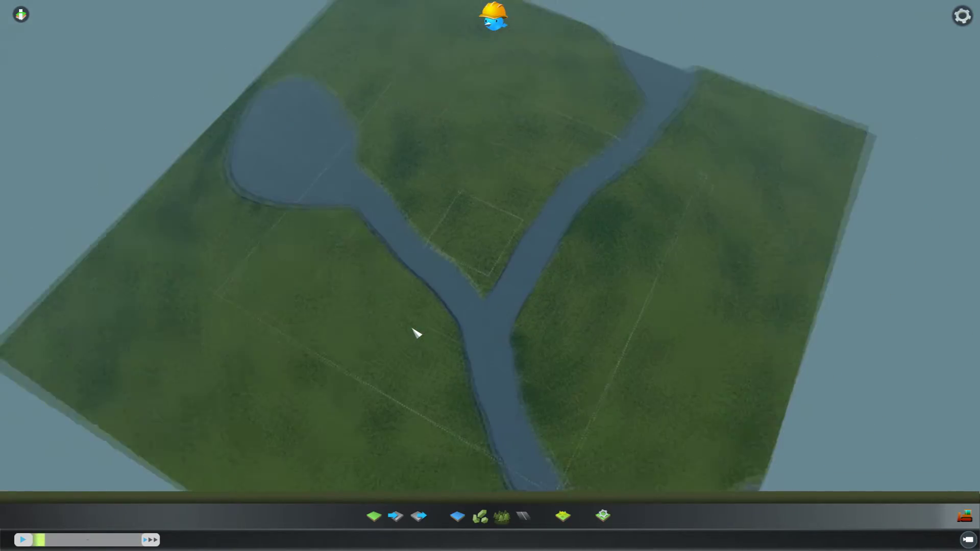
key("e")
scroll(592, 343, "up", 5)
left_click(374, 516)
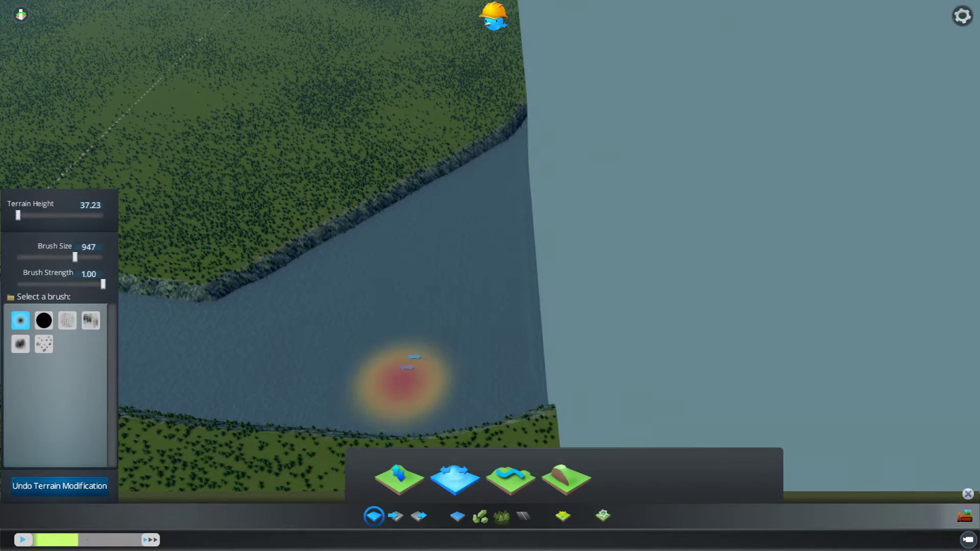
right_click(412, 328)
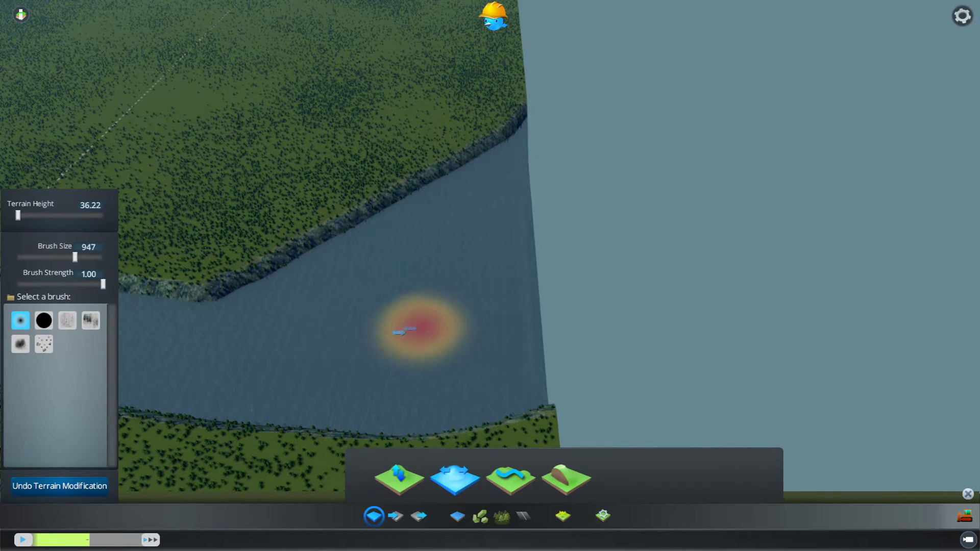
key("s")
mouse_move(353, 281)
left_mouse_down()
mouse_move(436, 297)
mouse_move(544, 265)
mouse_move(484, 242)
mouse_move(403, 234)
mouse_move(566, 324)
left_mouse_up()
- Build up the banks at the branch's mouth by levelling to the sampled surrounding heights of 400.19 and 399.89
key("s")
key("w")
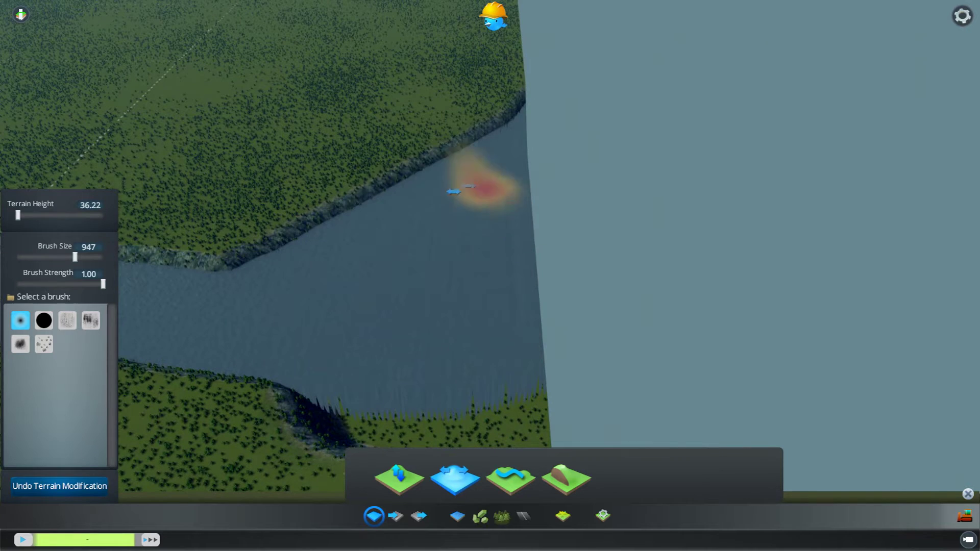
left_click_drag(333, 163, 553, 124)
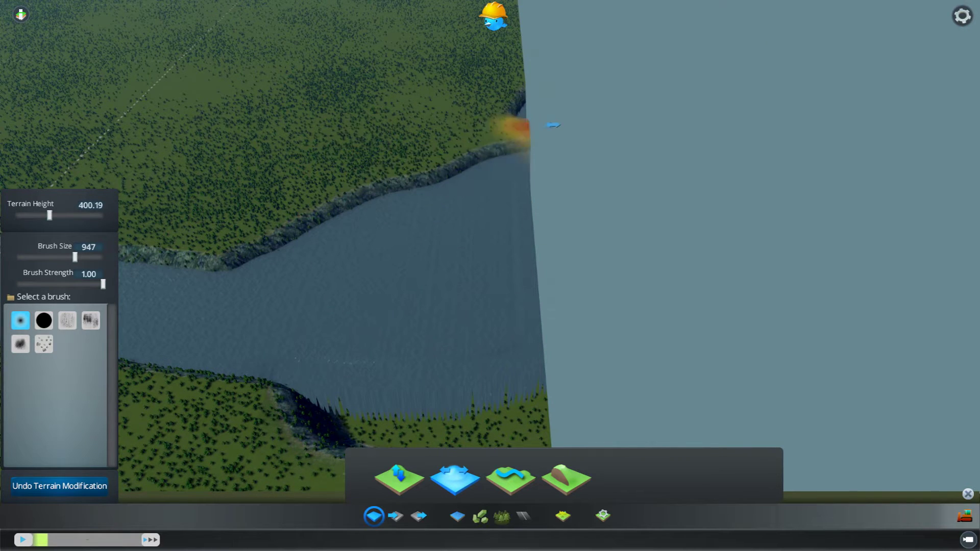
key("s")
key("a")
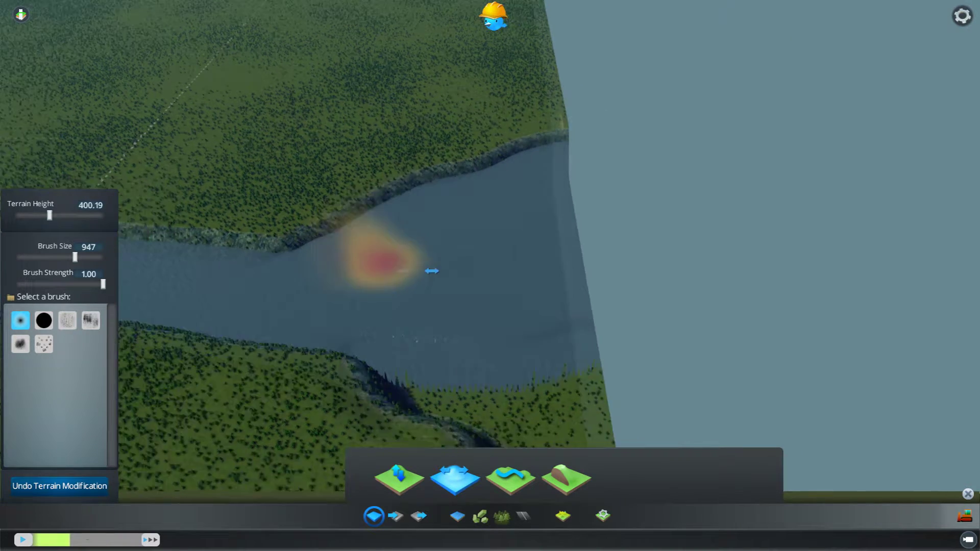
key("w")
right_click(689, 361)
left_click_drag(440, 225, 411, 230)
mouse_move(465, 115)
left_mouse_down()
mouse_move(432, 154)
mouse_move(350, 163)
mouse_move(382, 170)
mouse_move(478, 125)
left_mouse_up()
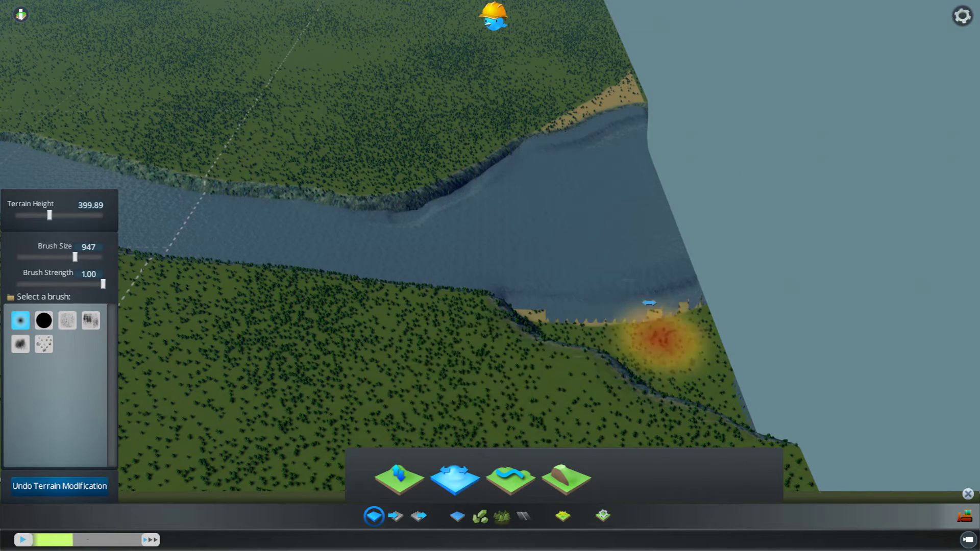
- Reshape the pointed tip of land at the river fork by levelling it to the sampled height of 77.48
right_click(597, 240)
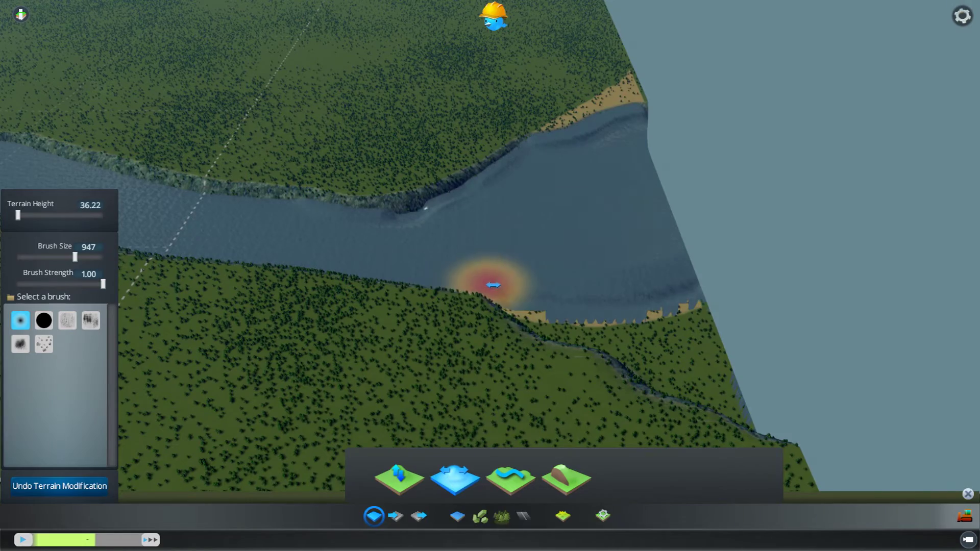
scroll(612, 276, "down", 10)
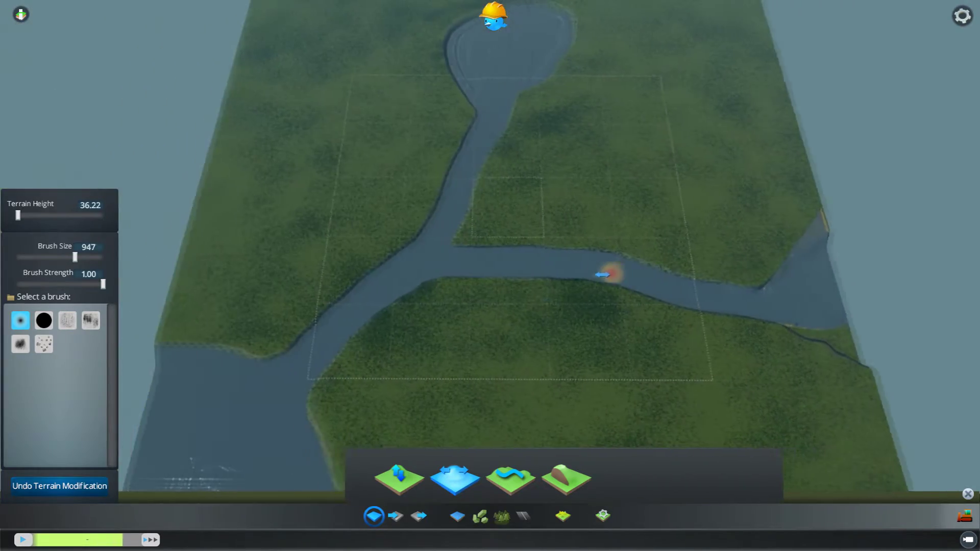
scroll(405, 269, "up", 10)
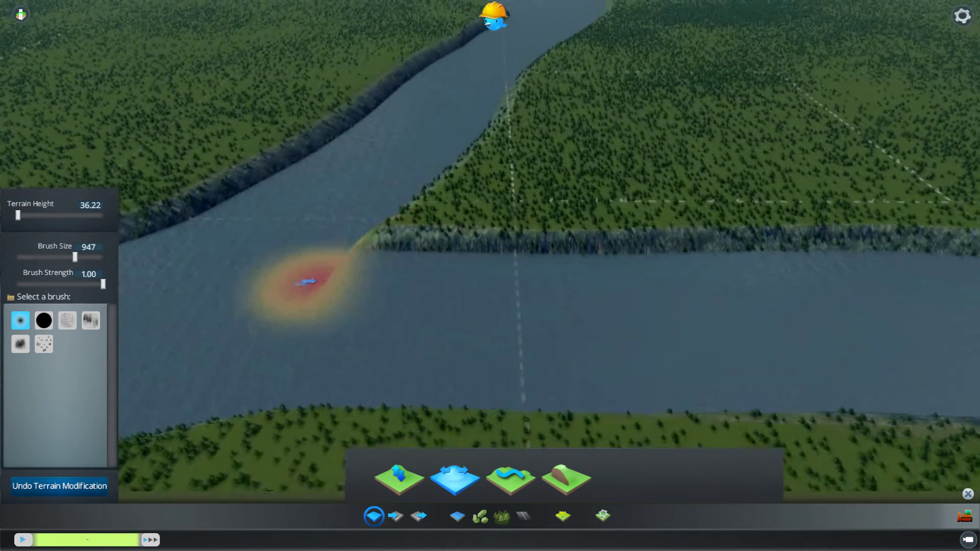
right_click(341, 313)
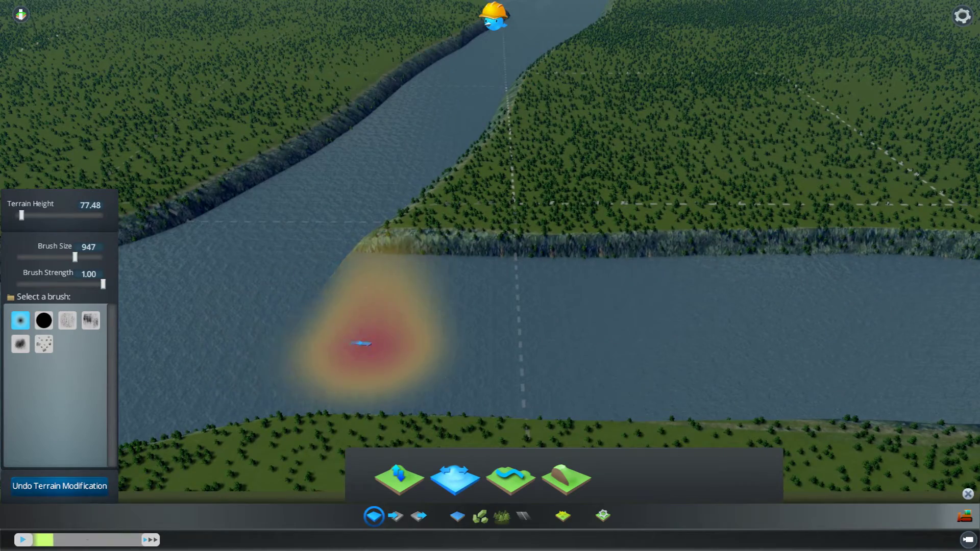
key("a")
key("s")
mouse_move(474, 236)
left_mouse_down()
mouse_move(533, 245)
mouse_move(480, 217)
left_mouse_up()
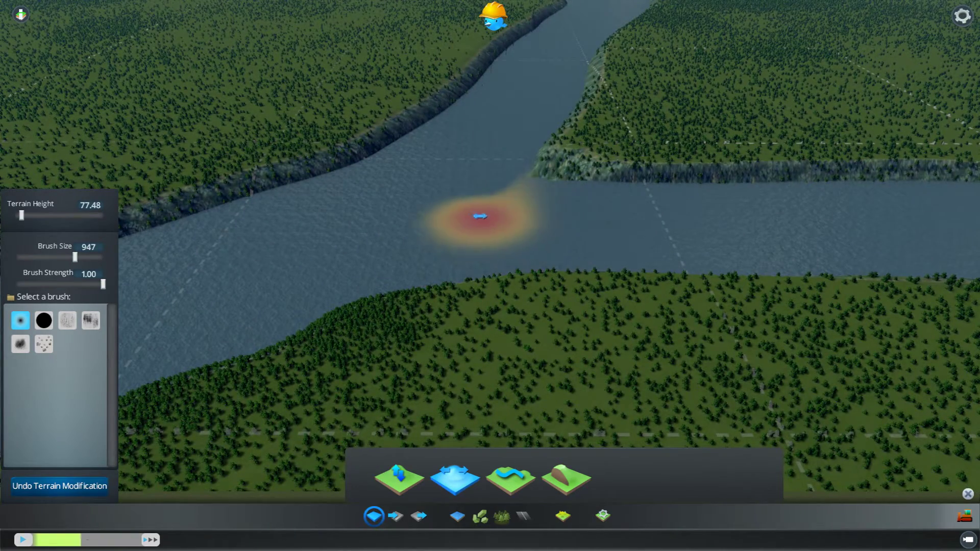
- Form low shoreline strips along both banks of the flooded corner basin
scroll(649, 348, "down", 5)
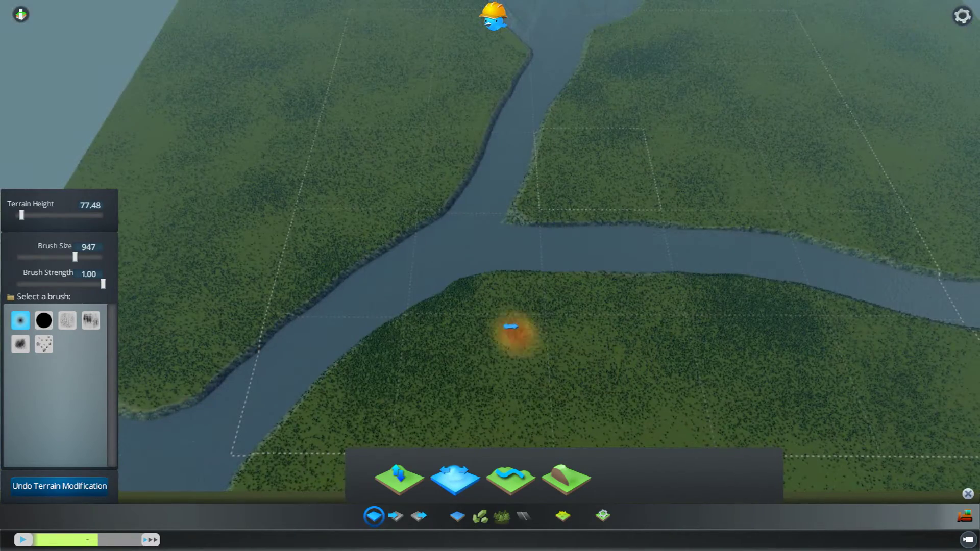
key("s")
key("a")
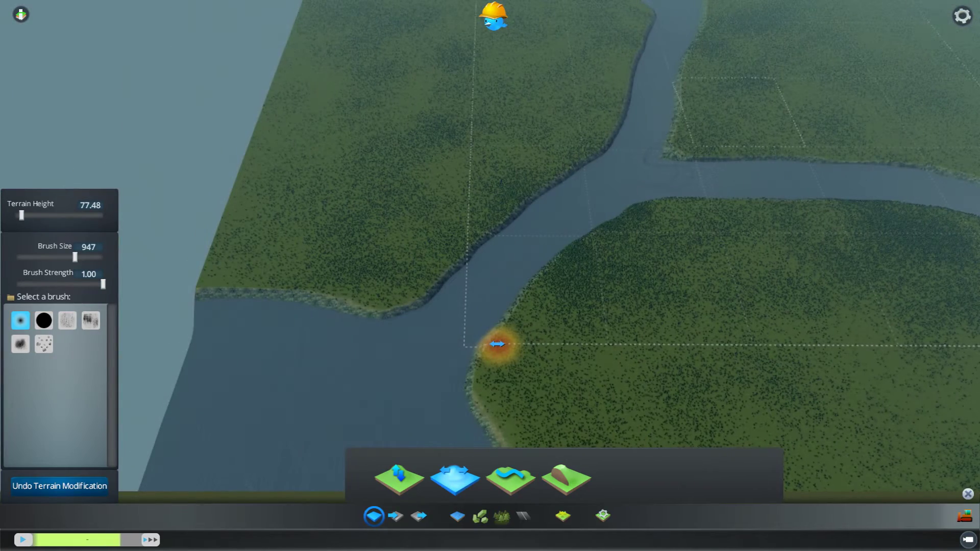
scroll(496, 344, "down", 3)
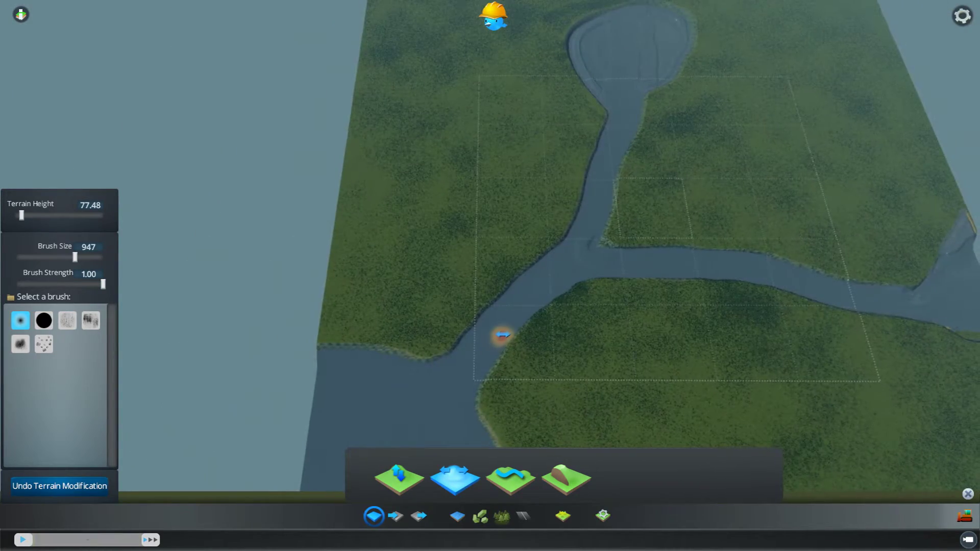
key("e")
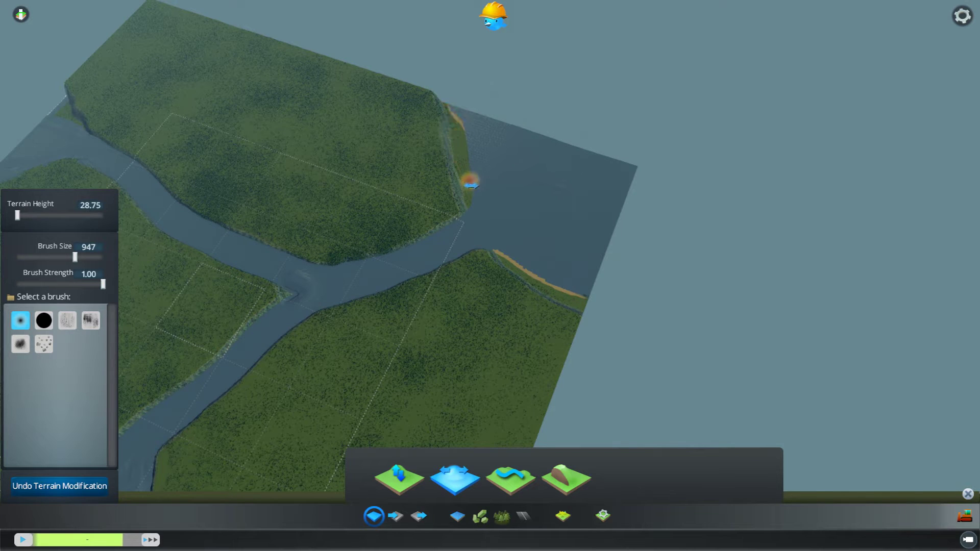
- Examine the basin, river fork and bowl from several sides of the flooded map
key("e")
key("a")
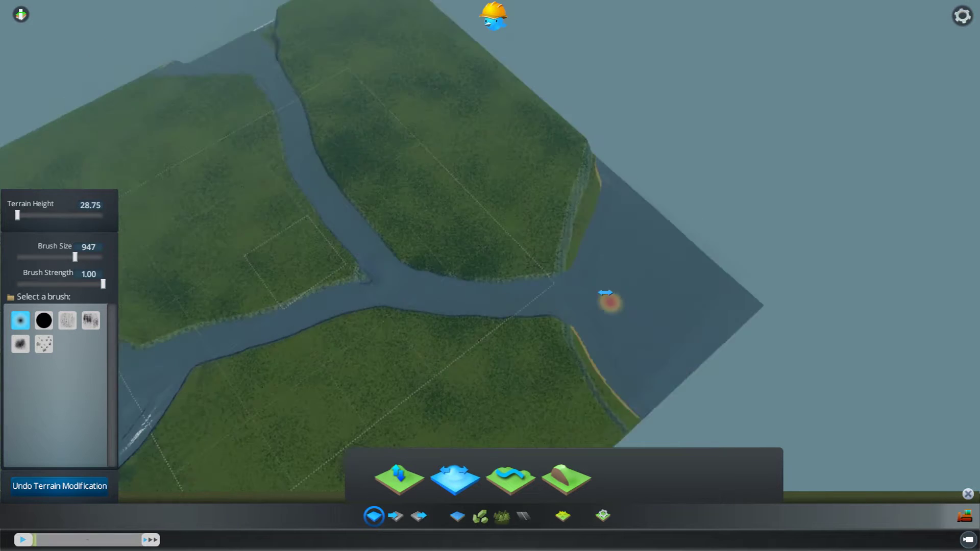
key("a")
key("s")
key("e")
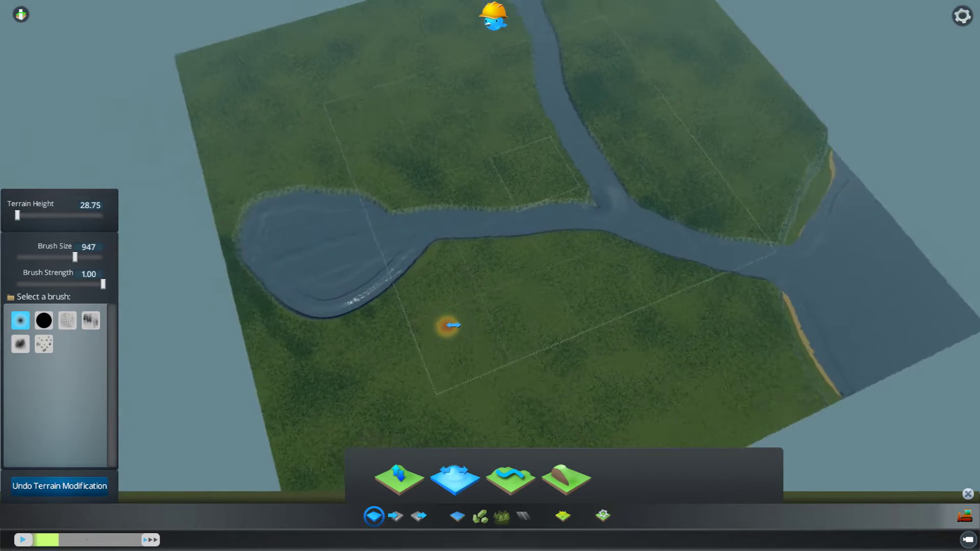
key("d")
key("e")
key("a")
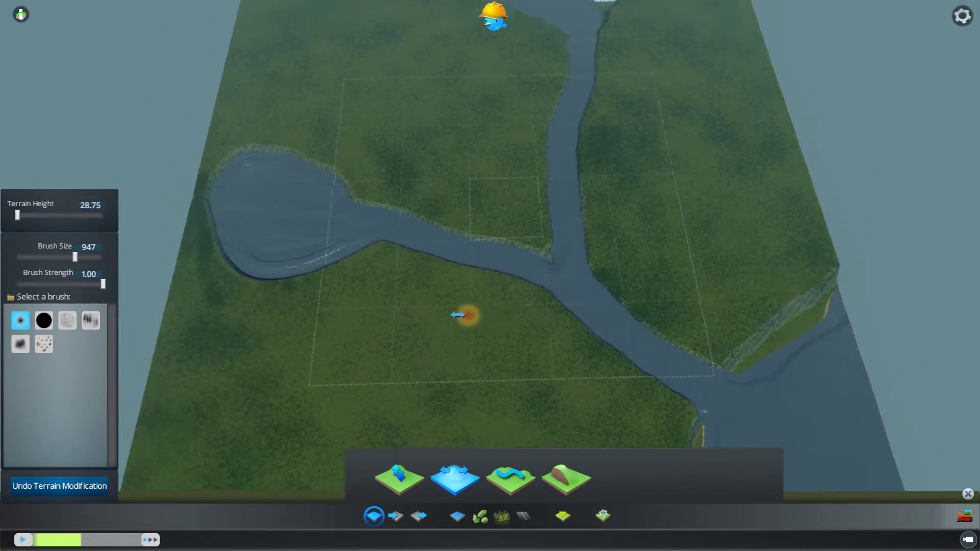
- Form a low shore where the bowl narrows into the main channel, levelling to a terrain height of 50.06
scroll(462, 315, "up", 6)
key("w")
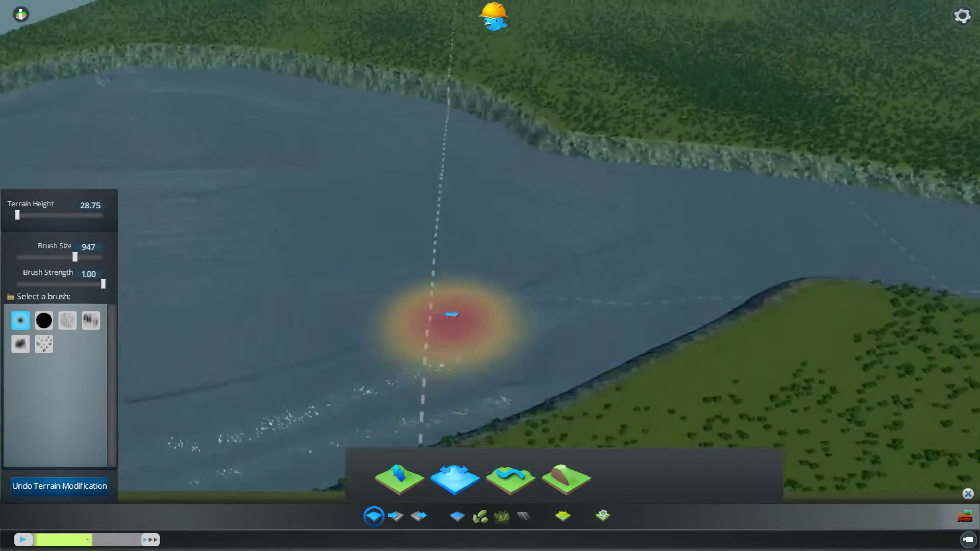
scroll(452, 315, "down", 6)
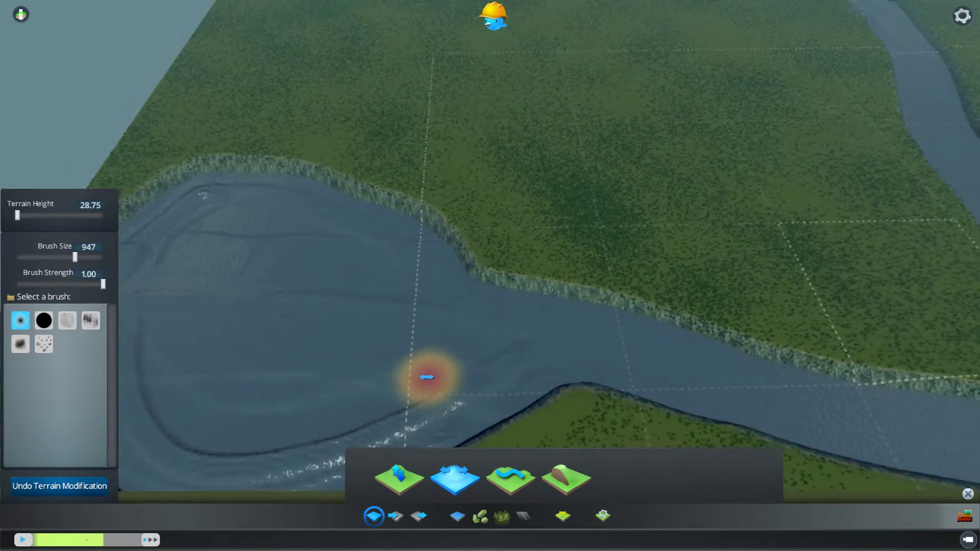
key("w")
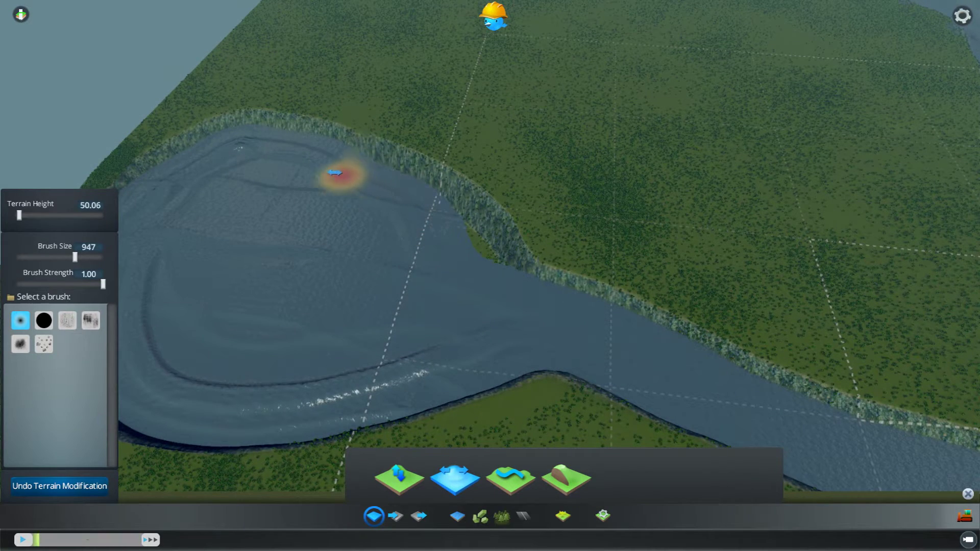
- Level the bowl's outer rim near the map edge to the sampled terrain height of 400.19
scroll(300, 298, "down", 2)
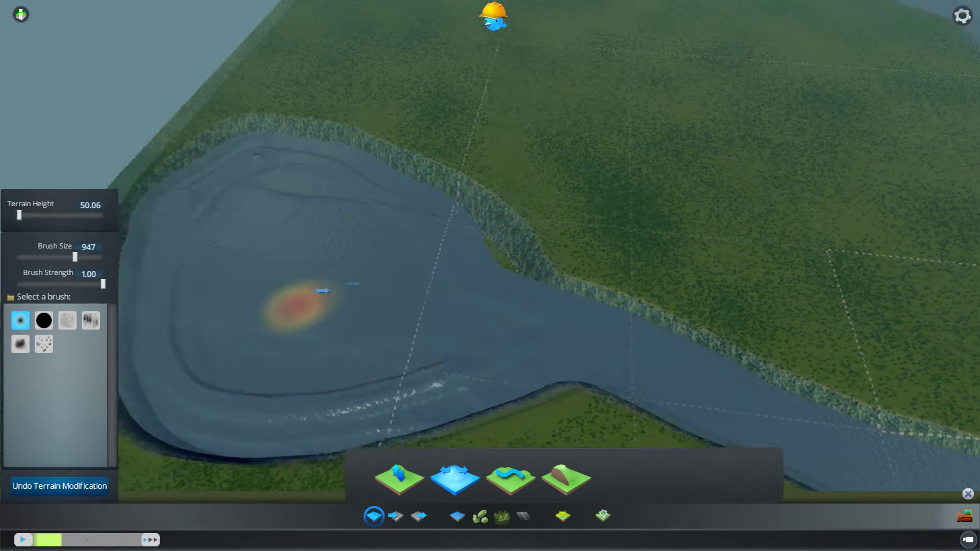
key("a")
scroll(510, 271, "up", 3)
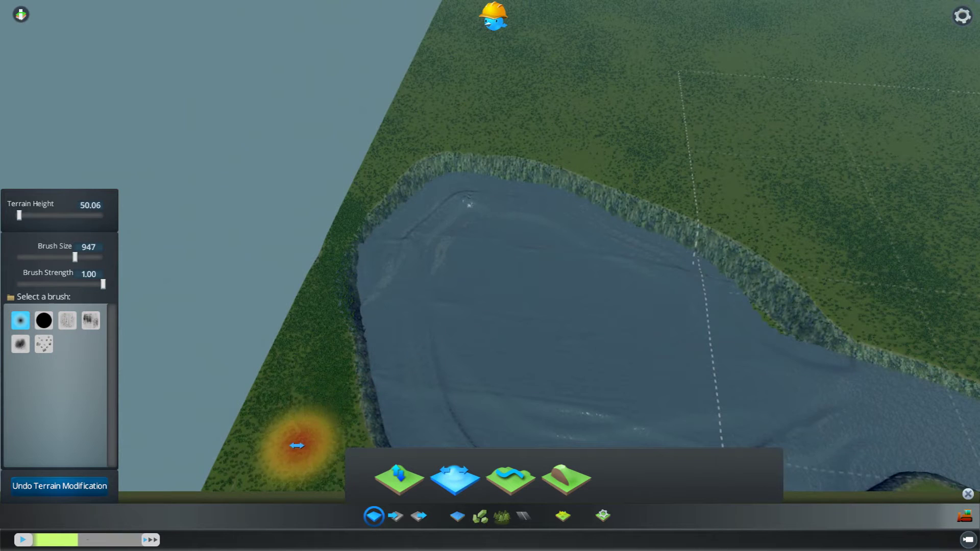
right_click(296, 446)
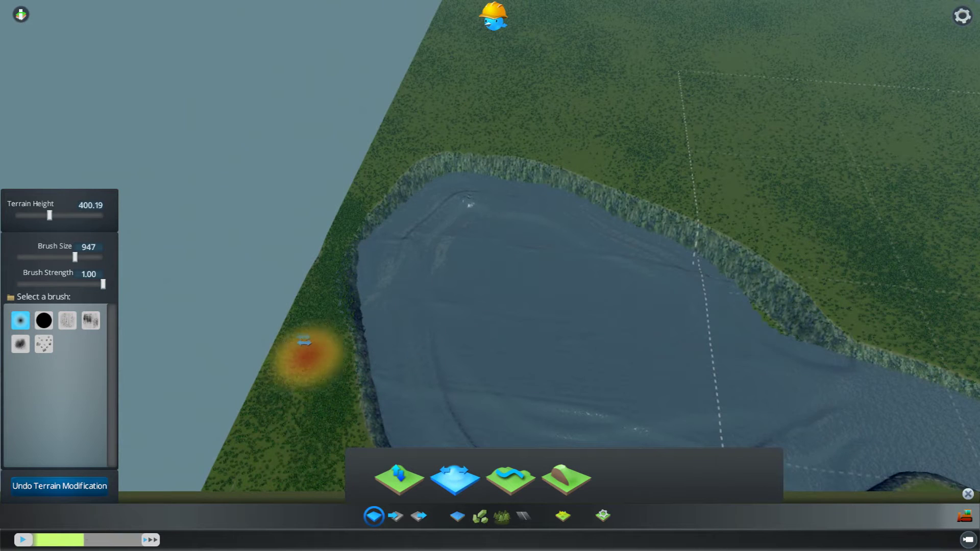
mouse_move(327, 281)
left_mouse_down()
mouse_move(392, 194)
mouse_move(593, 144)
left_mouse_up()
mouse_move(428, 179)
left_mouse_down()
mouse_move(328, 267)
mouse_move(312, 365)
mouse_move(329, 295)
mouse_move(389, 223)
left_mouse_up()
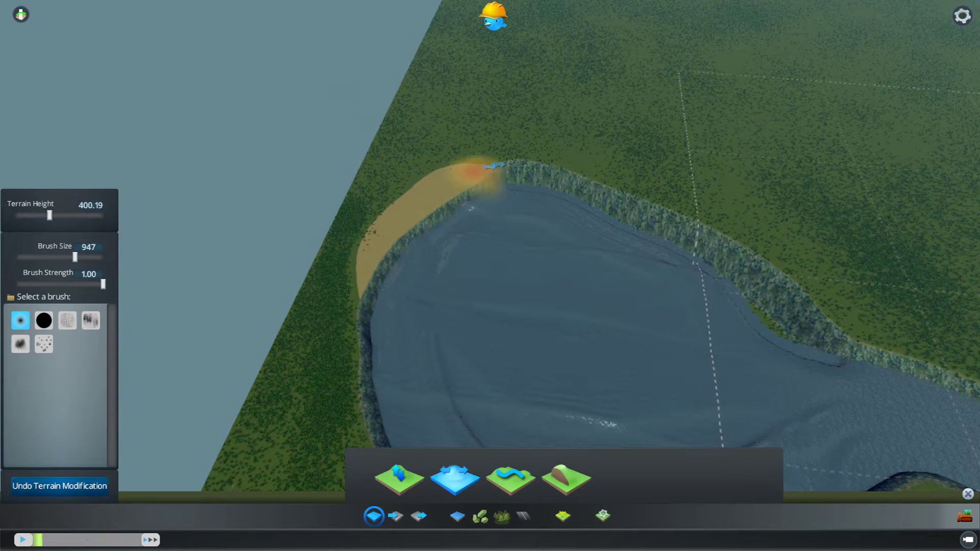
- Plant trees over the bare strip of ground along the bowl's outer rim with the 947-size brush
scroll(633, 168, "down", 3)
left_click(501, 516)
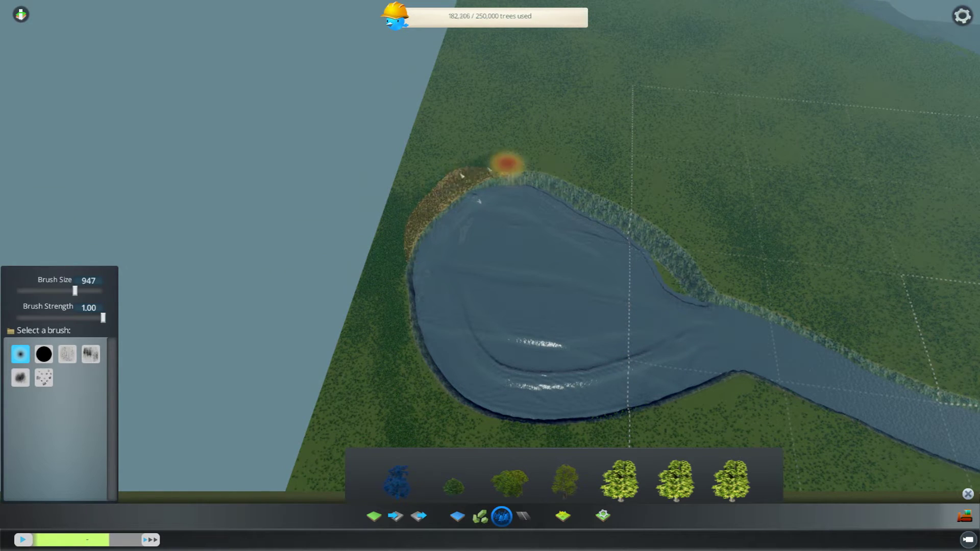
mouse_move(402, 223)
left_mouse_down()
mouse_move(447, 243)
mouse_move(415, 175)
mouse_move(433, 166)
left_mouse_up()
- Examine the whole map from several sides, including the river channel with the water tools open
scroll(477, 244, "down", 5)
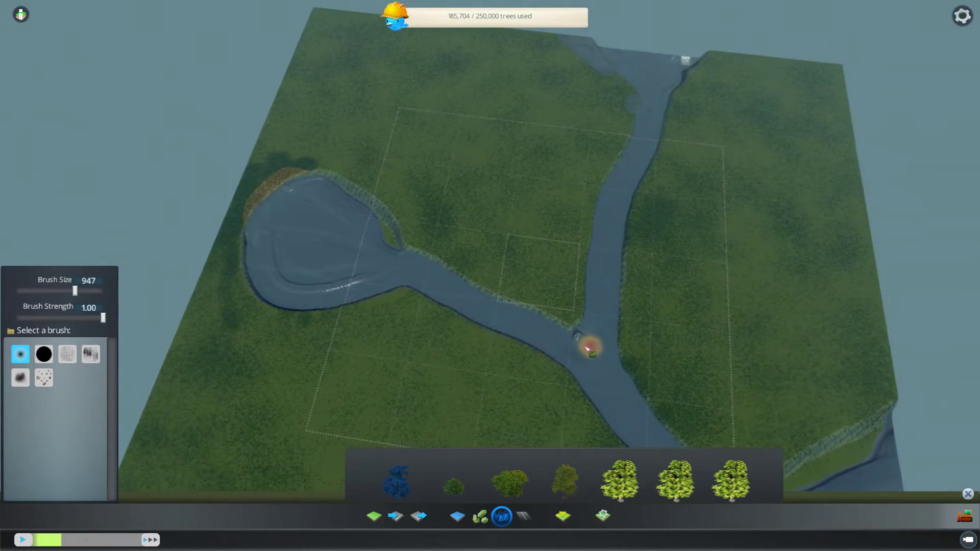
key("q")
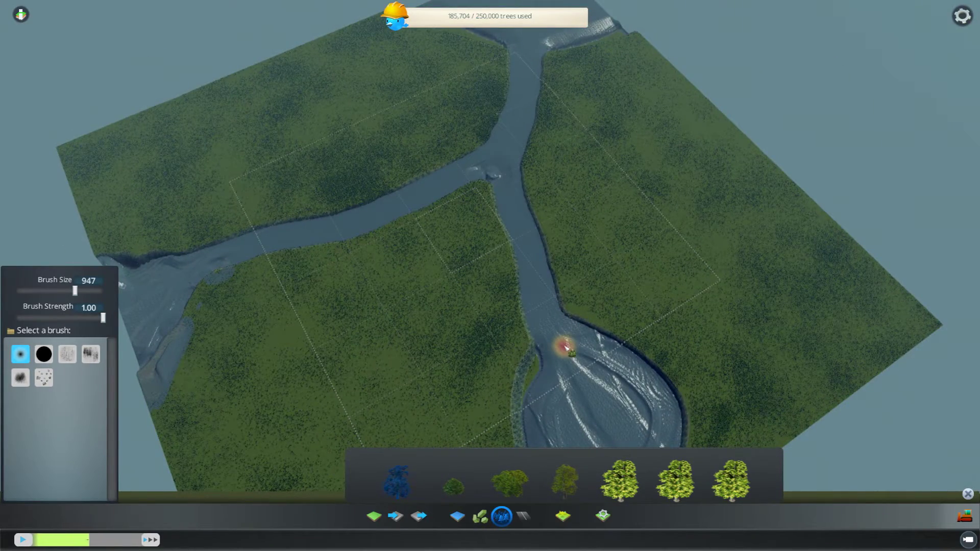
key("e")
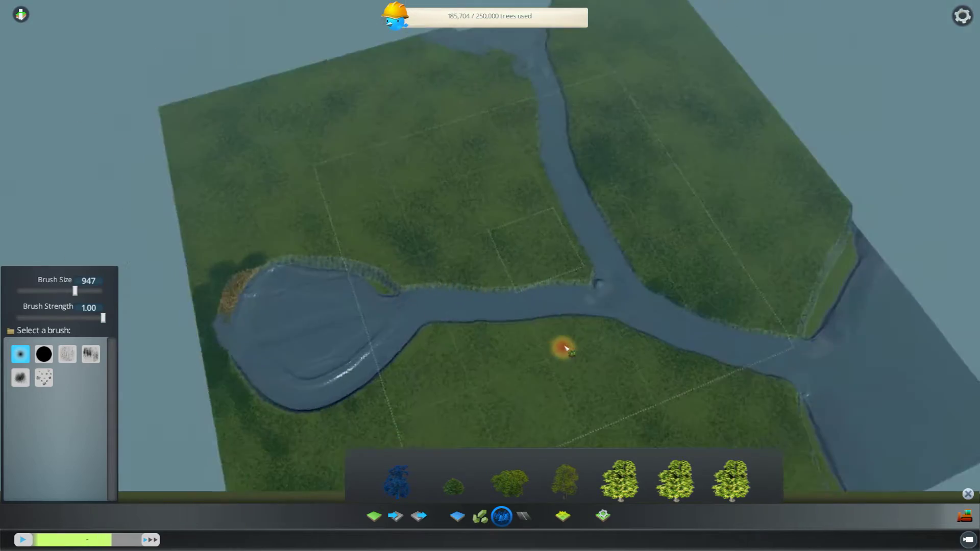
key("q")
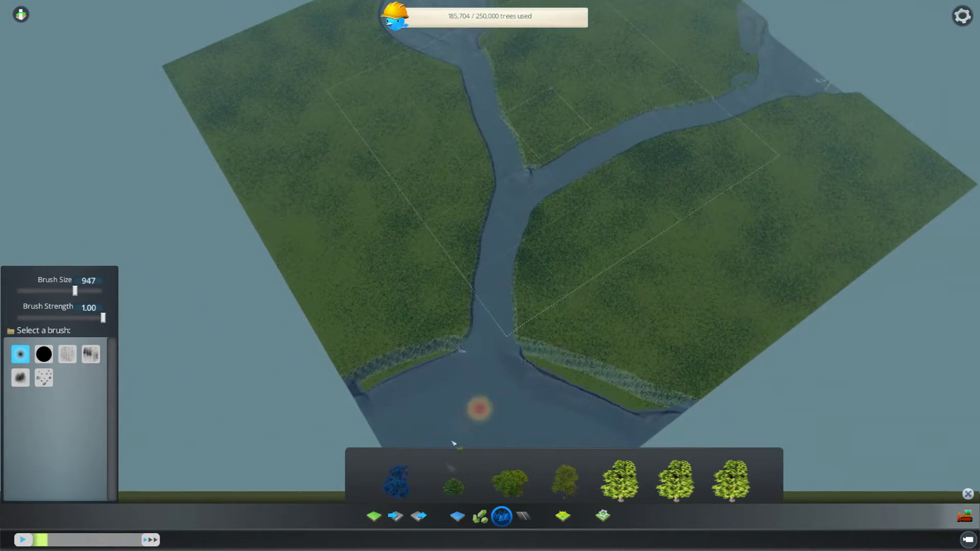
left_click(465, 519)
key("e")
scroll(495, 343, "up", 5)
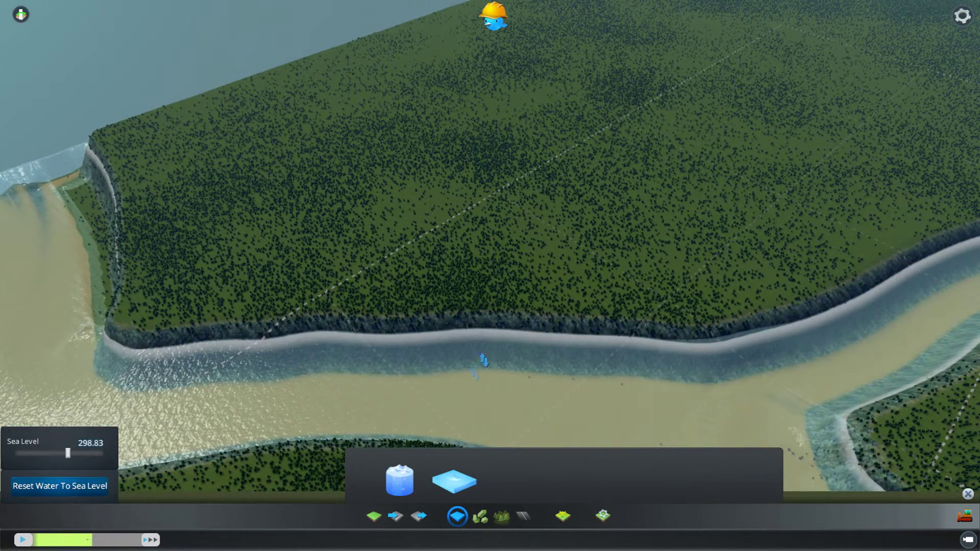
left_click(448, 510)
- Examine the water flow and shorelines in the flooded corner basin and around the bowl
key("a")
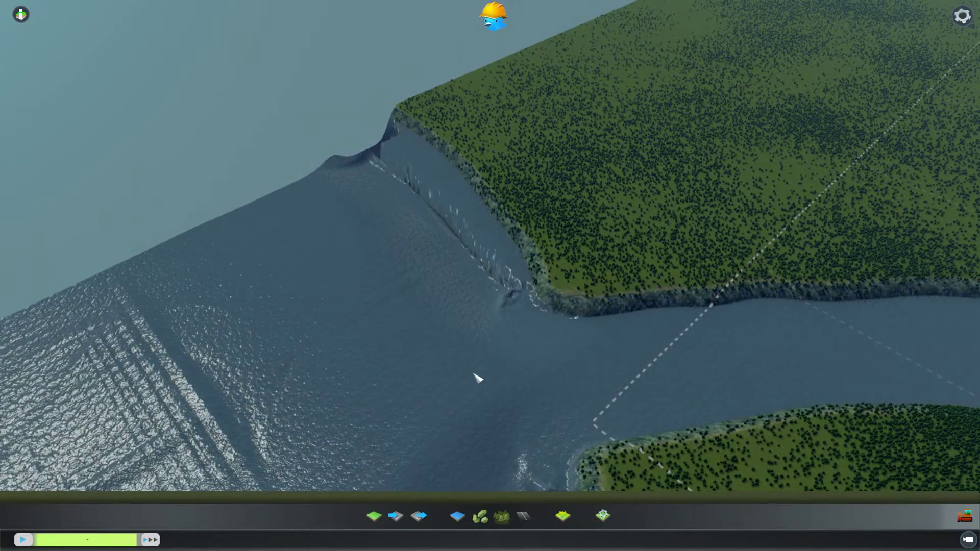
scroll(478, 377, "up", 5)
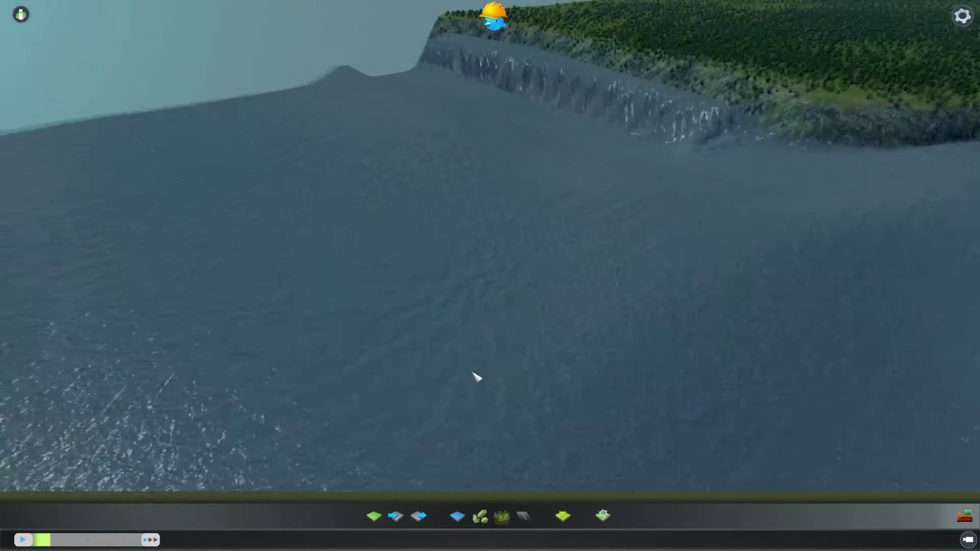
scroll(484, 375, "down", 3)
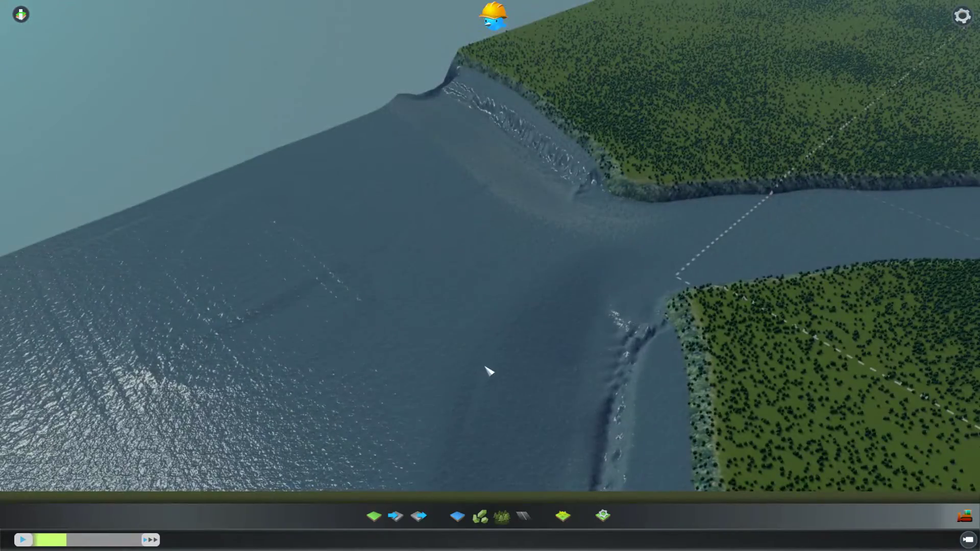
key("a")
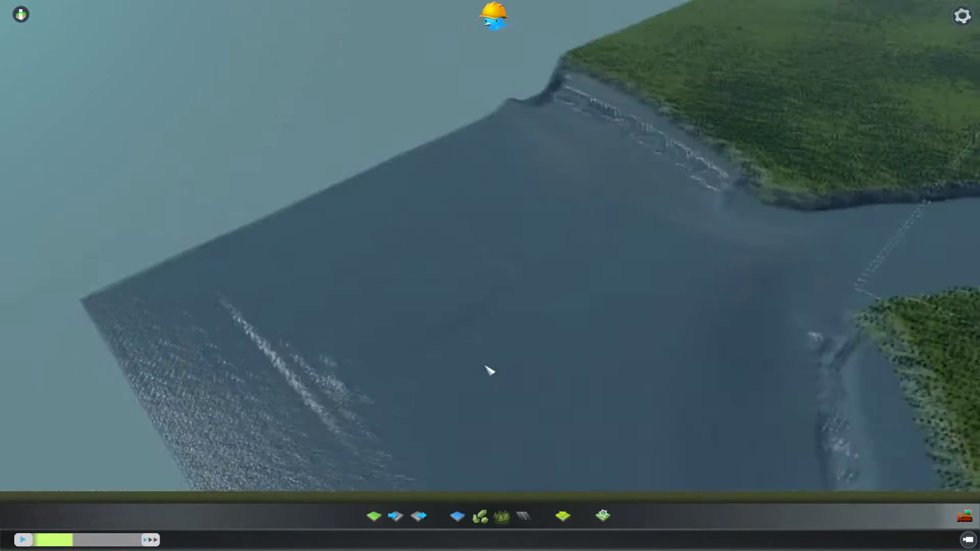
scroll(488, 371, "down", 5)
key("d")
scroll(487, 373, "up", 4)
scroll(487, 373, "up", 5)
key("d")
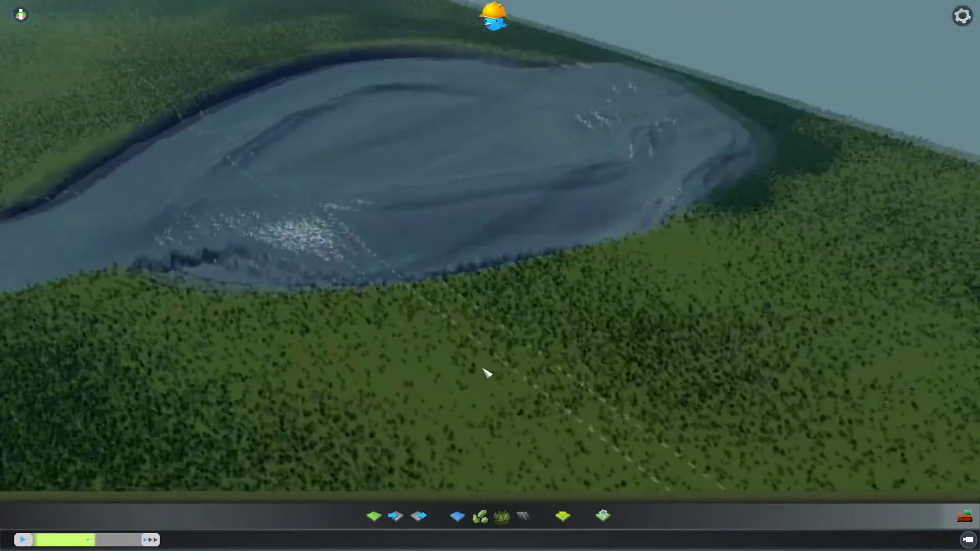
key("w")
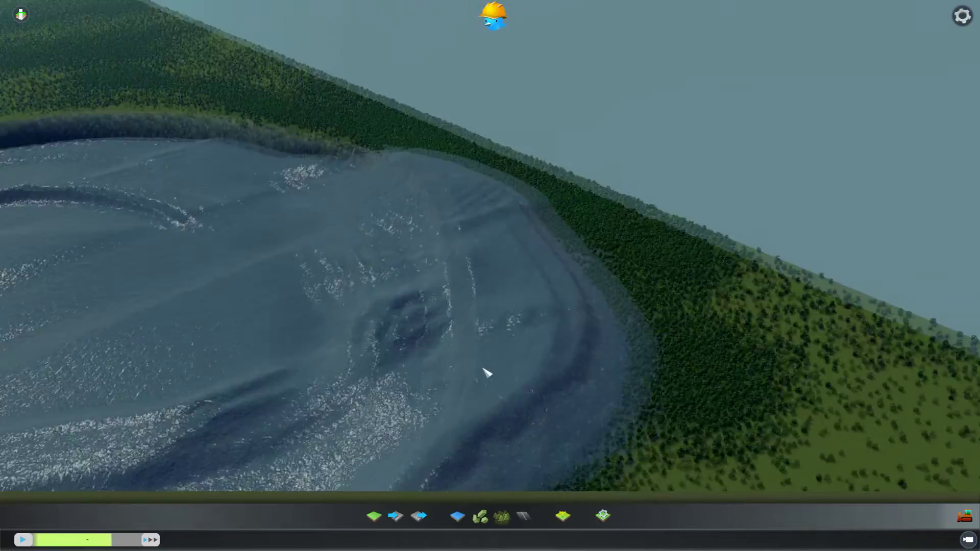
scroll(488, 373, "down", 6)
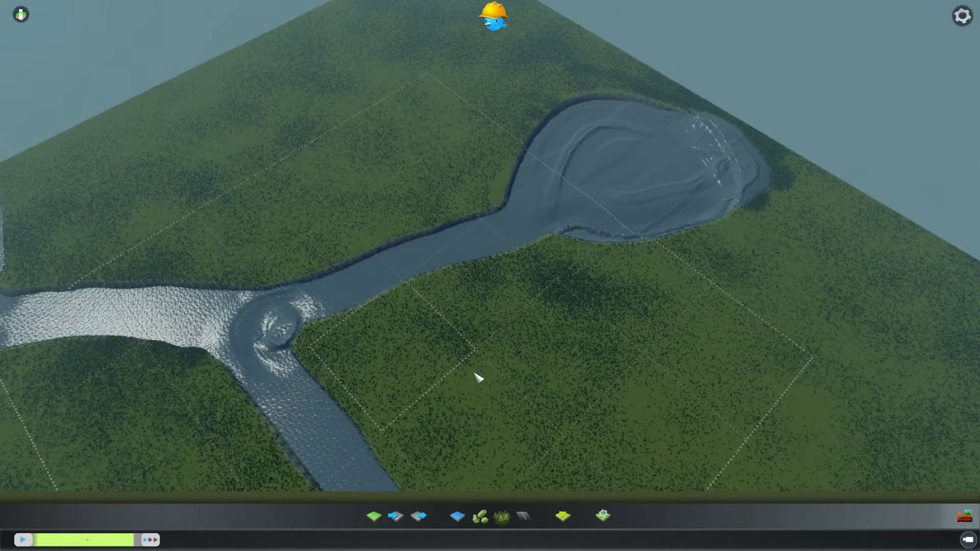
- Examine the river fork and the far river mouth at the map edge for flooding over the banks
key("a")
key("s")
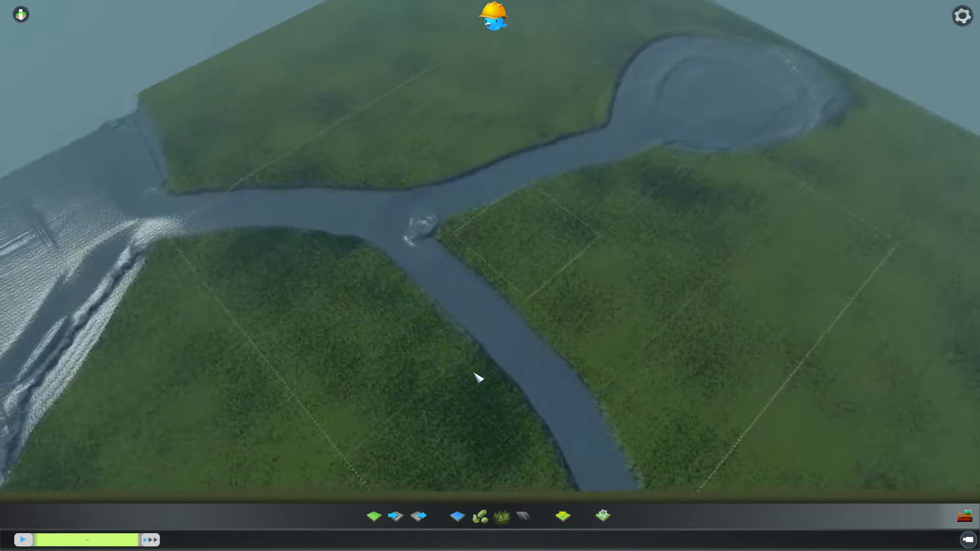
key("e")
key("q")
key("d")
scroll(472, 373, "up", 5)
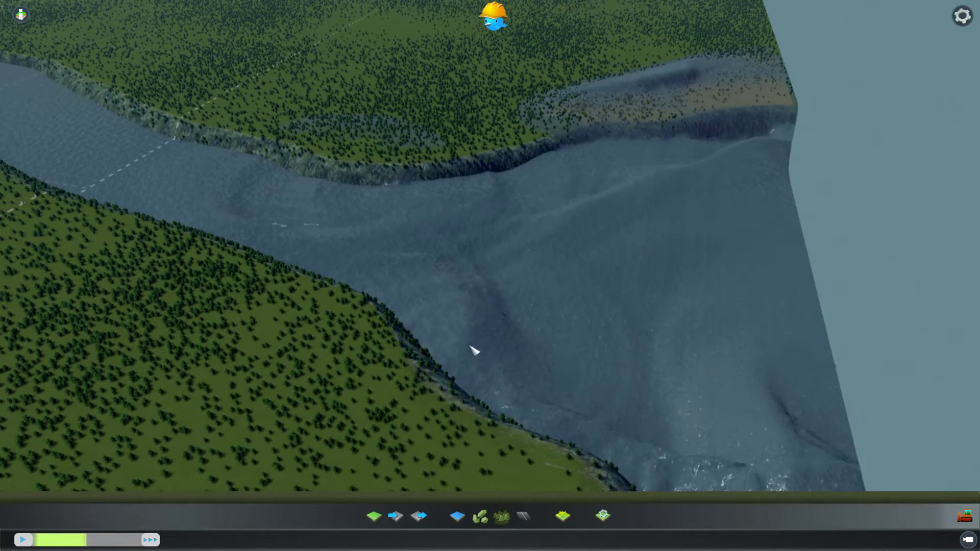
key("a")
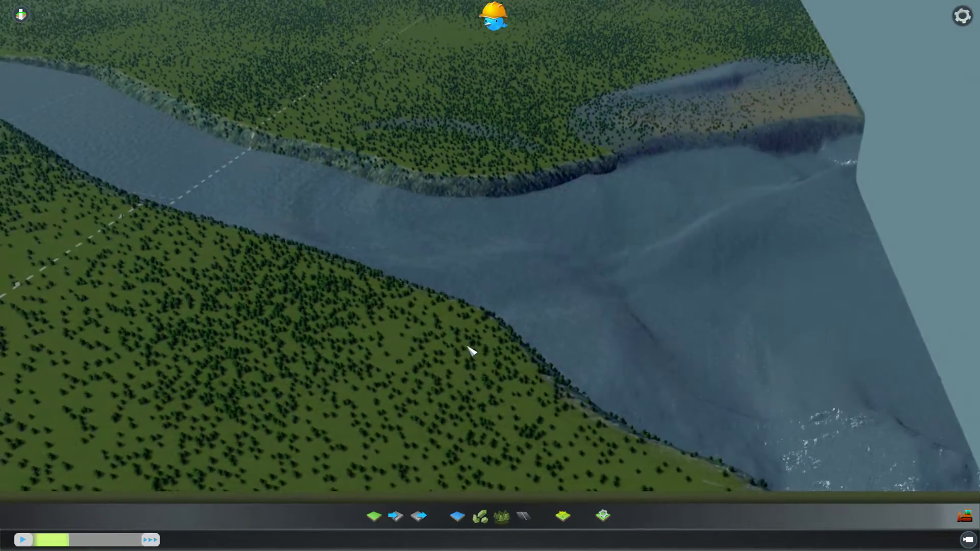
key("d")
key("s")
key("q")
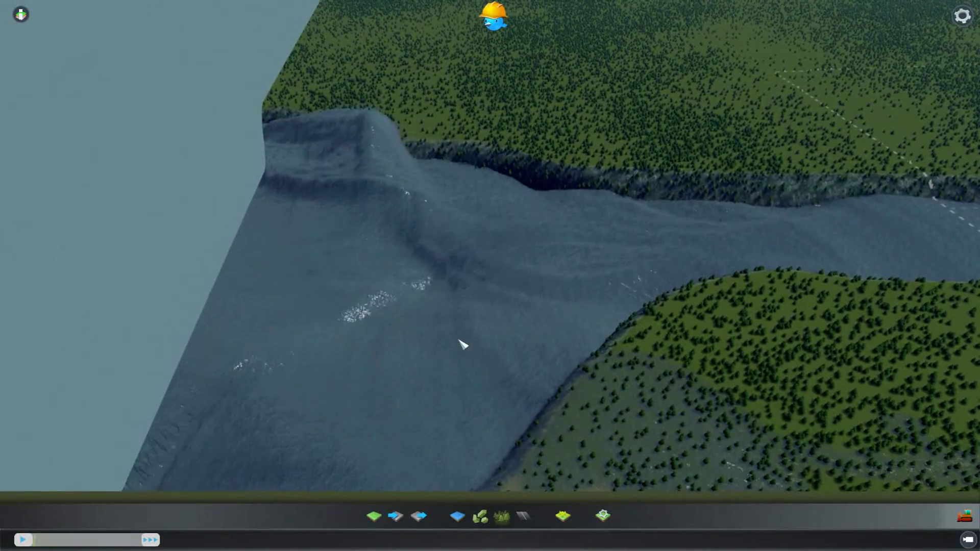
scroll(462, 345, "down", 5)
key("w")
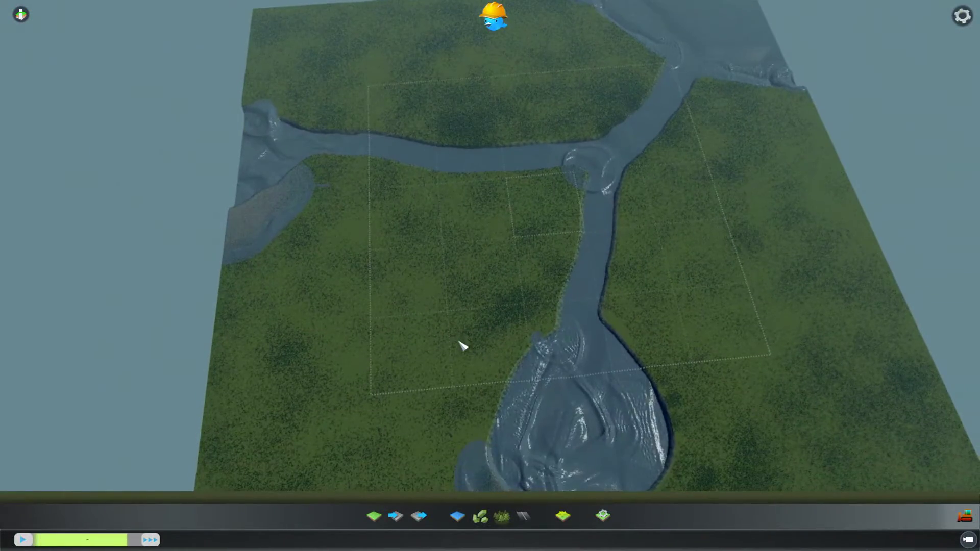
- Raise rough terrain on the land beside the flooded corner basin, using Shift Terrain with the wavy-textured brush at size 947
left_click(377, 517)
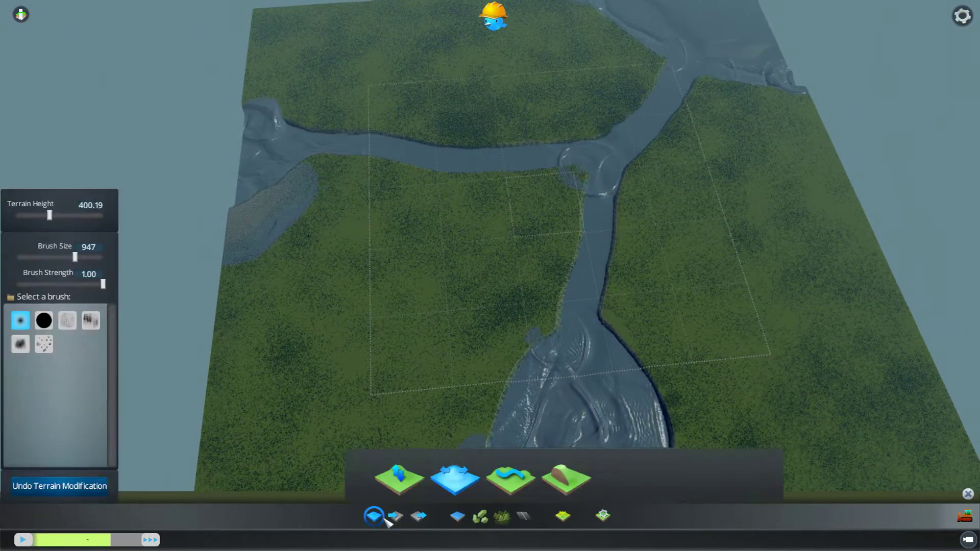
left_click(410, 484)
key("d")
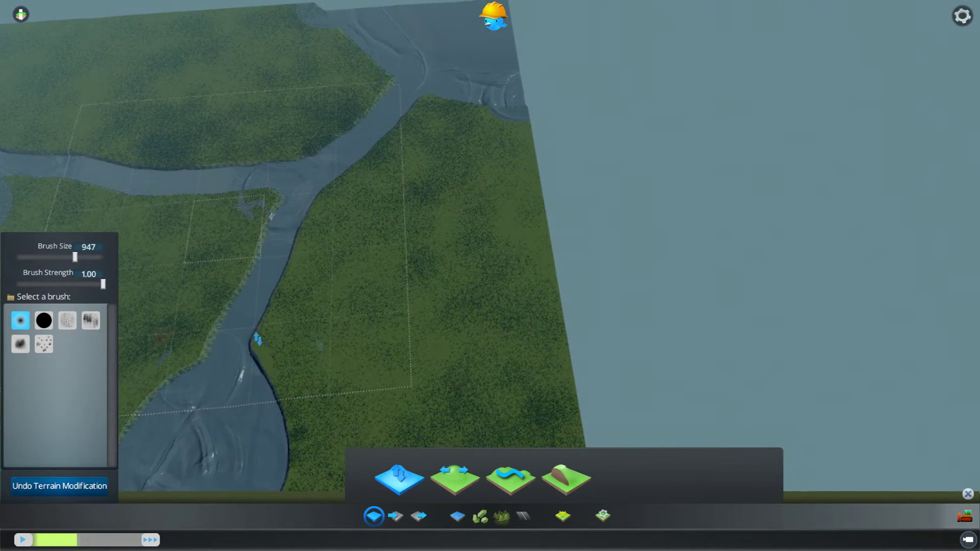
key("a")
left_click(44, 344)
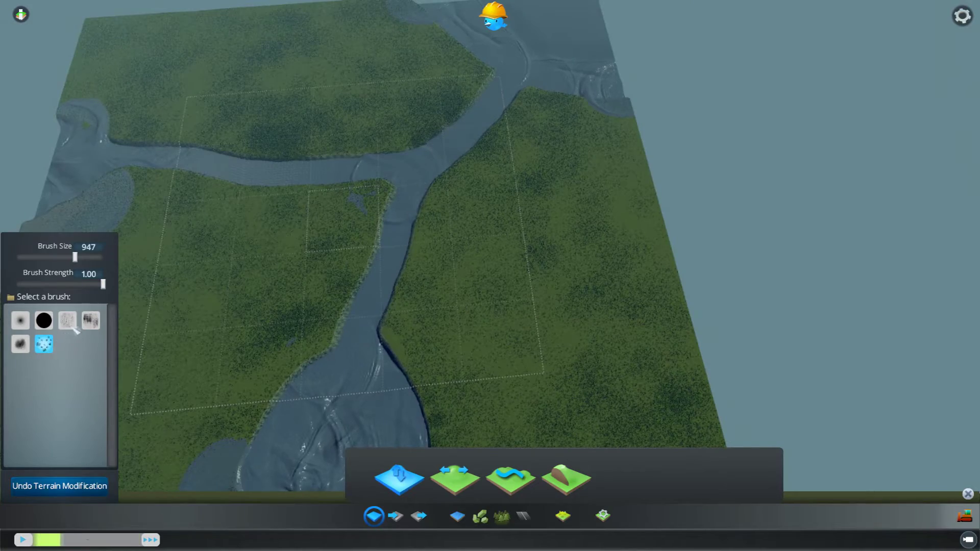
scroll(480, 330, "up", 5)
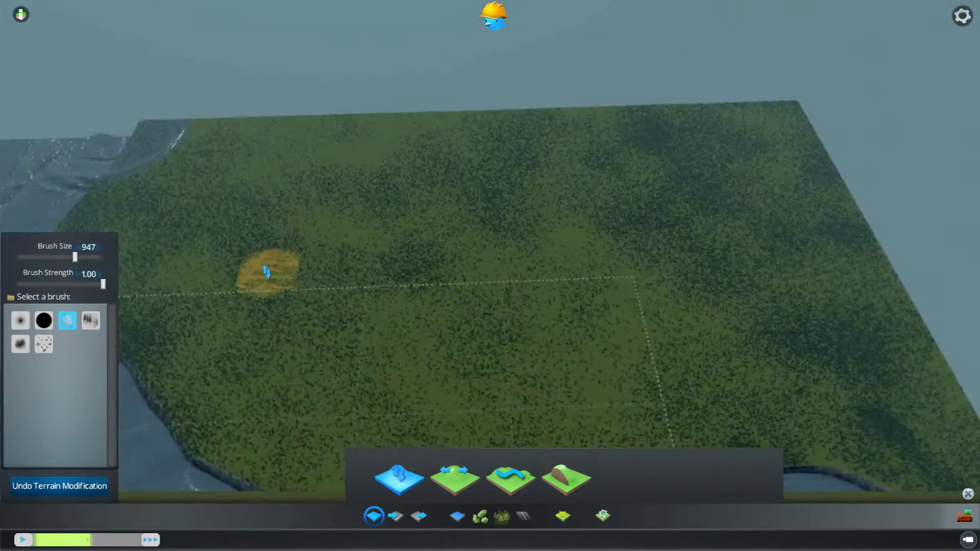
key("a")
key("w")
mouse_move(261, 310)
left_mouse_down()
mouse_move(323, 328)
mouse_move(329, 266)
left_mouse_up()
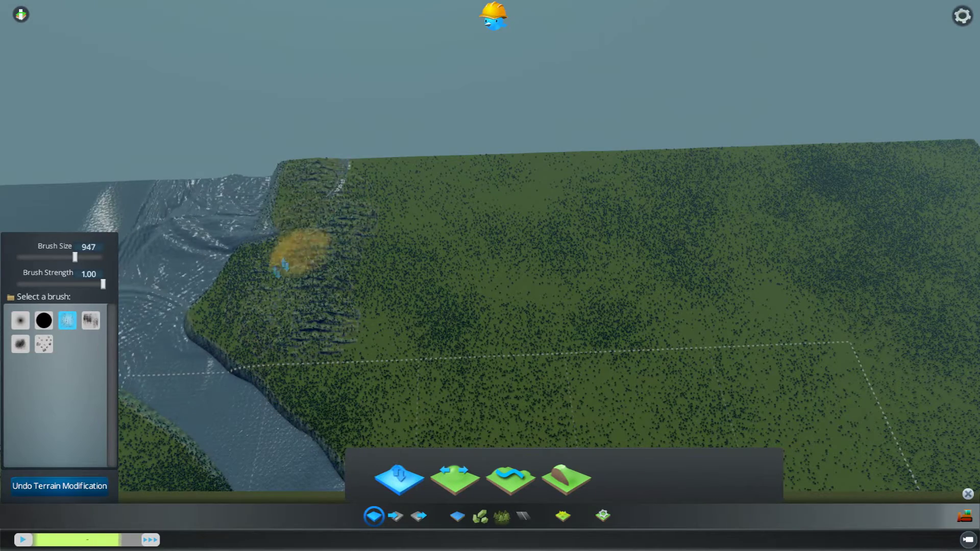
mouse_move(288, 341)
left_mouse_down()
mouse_move(274, 277)
mouse_move(295, 182)
mouse_move(354, 225)
mouse_move(407, 325)
mouse_move(401, 212)
mouse_move(419, 215)
mouse_move(436, 313)
mouse_move(210, 305)
mouse_move(372, 324)
mouse_move(335, 230)
mouse_move(411, 250)
mouse_move(417, 226)
mouse_move(383, 195)
left_mouse_up()
- Extend the rough terrain across the land block and build up a chain of higher hills through its middle
key("d")
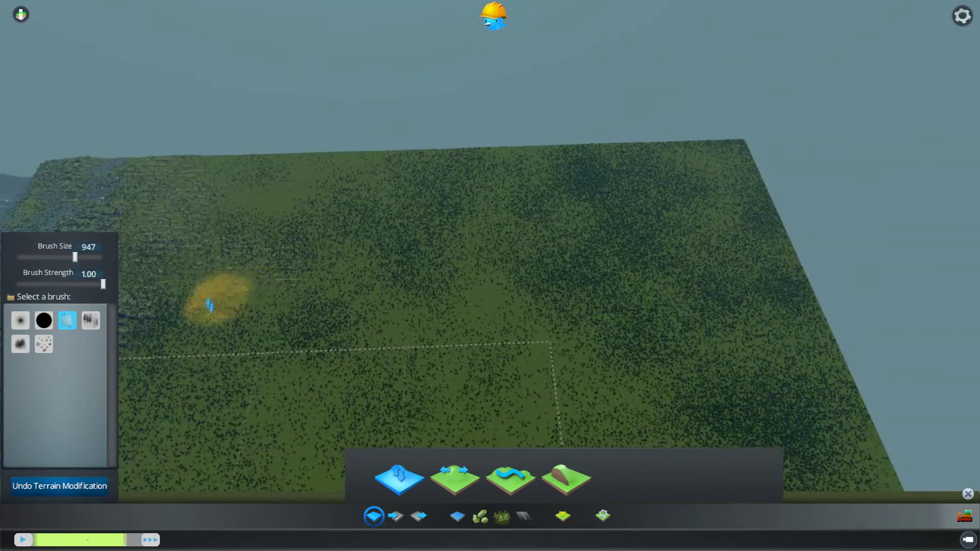
key("a")
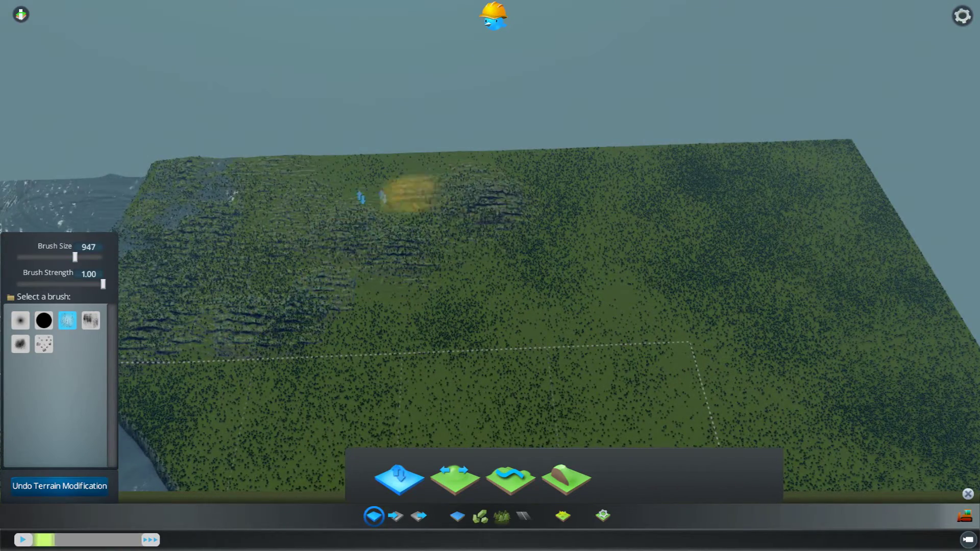
mouse_move(563, 164)
left_mouse_down()
mouse_move(354, 256)
mouse_move(663, 280)
mouse_move(487, 221)
mouse_move(516, 203)
left_mouse_up()
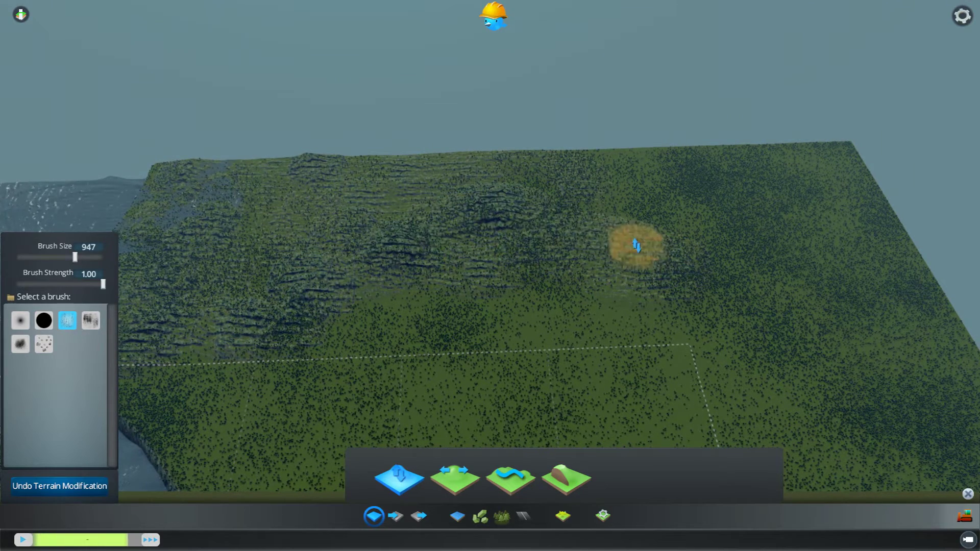
mouse_move(260, 264)
left_mouse_down()
mouse_move(293, 290)
mouse_move(271, 313)
mouse_move(400, 244)
left_mouse_up()
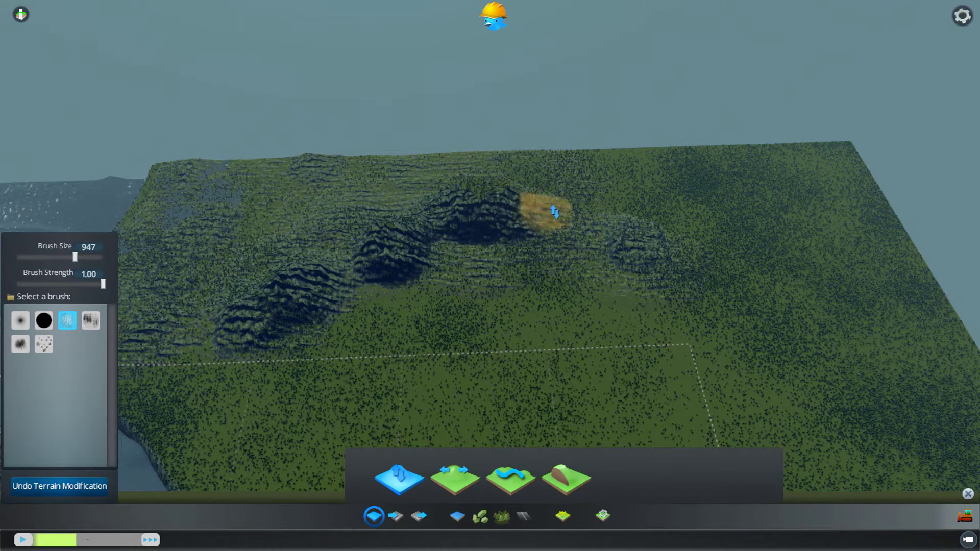
mouse_move(536, 238)
left_mouse_down()
mouse_move(444, 255)
mouse_move(516, 280)
mouse_move(462, 304)
mouse_move(367, 308)
mouse_move(293, 331)
mouse_move(415, 271)
mouse_move(541, 270)
mouse_move(673, 288)
mouse_move(682, 274)
mouse_move(676, 308)
mouse_move(598, 300)
mouse_move(543, 337)
mouse_move(449, 294)
mouse_move(314, 326)
mouse_move(234, 377)
mouse_move(320, 267)
left_mouse_up()
- Raise more rugged hills along the outer map edge and around the central peaks with the same textured brush
key("w")
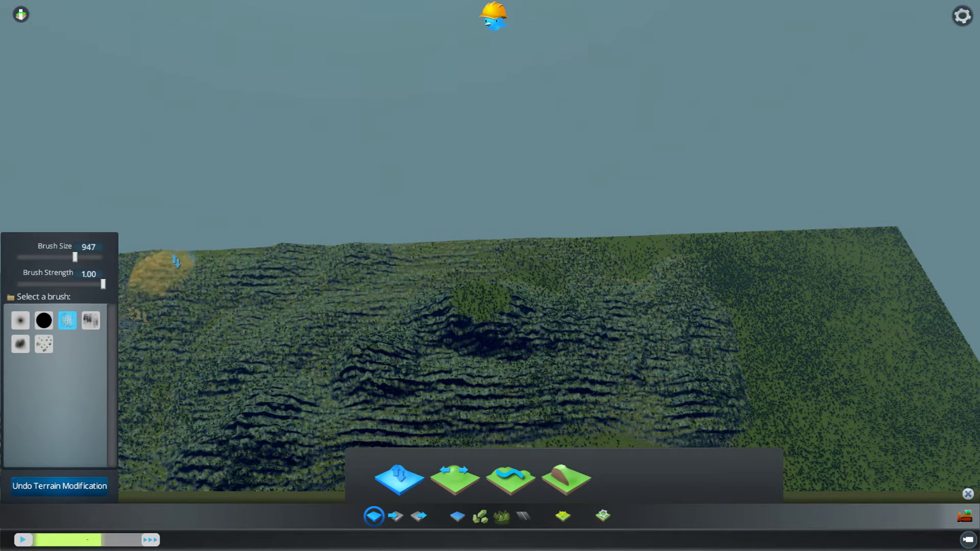
key("a")
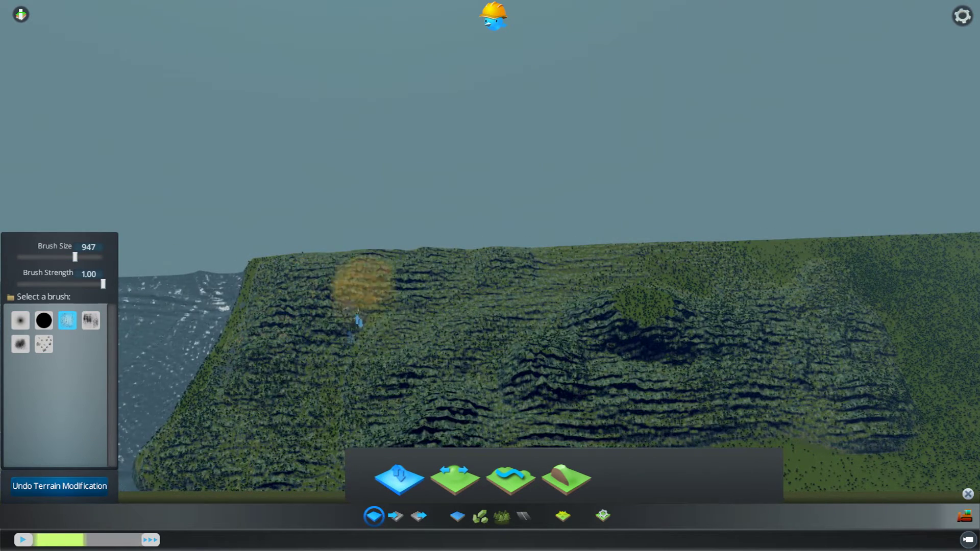
mouse_move(433, 294)
left_mouse_down()
mouse_move(465, 267)
mouse_move(461, 319)
left_mouse_up()
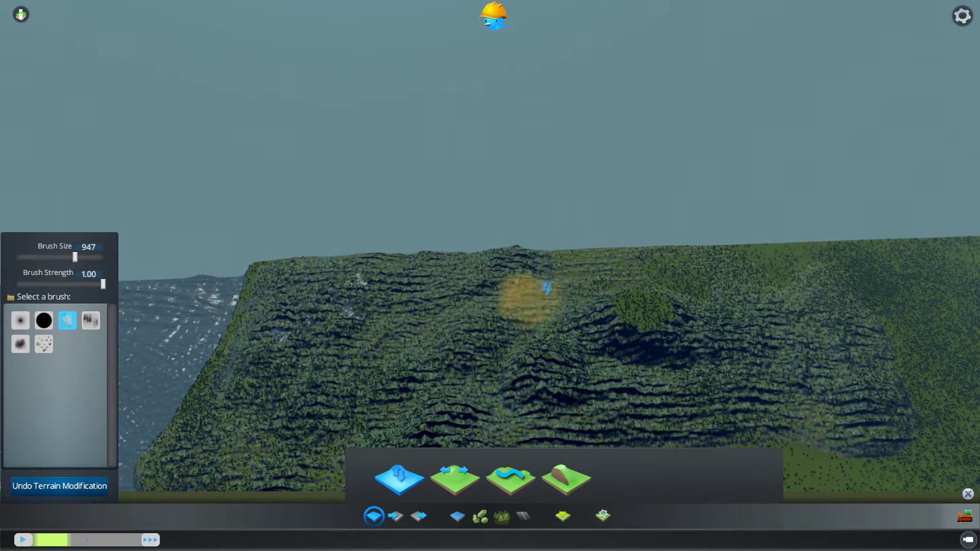
mouse_move(749, 266)
left_mouse_down()
mouse_move(813, 280)
mouse_move(724, 327)
mouse_move(748, 323)
mouse_move(741, 332)
mouse_move(529, 320)
mouse_move(429, 346)
left_mouse_up()
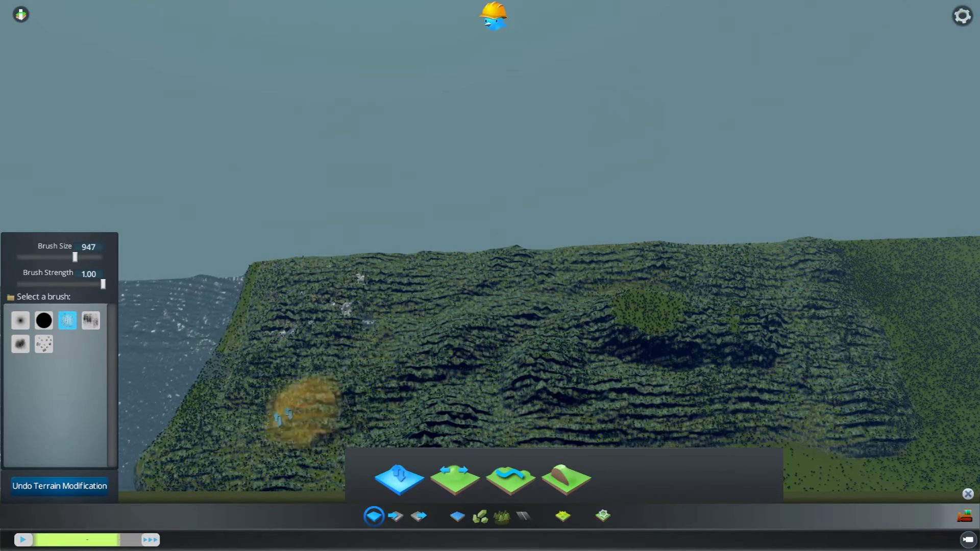
- Extend the rugged hills with the wavy-textured brush around the corner of the dotted boundary towards the far map corner, raising a new cluster of peaks
key("s")
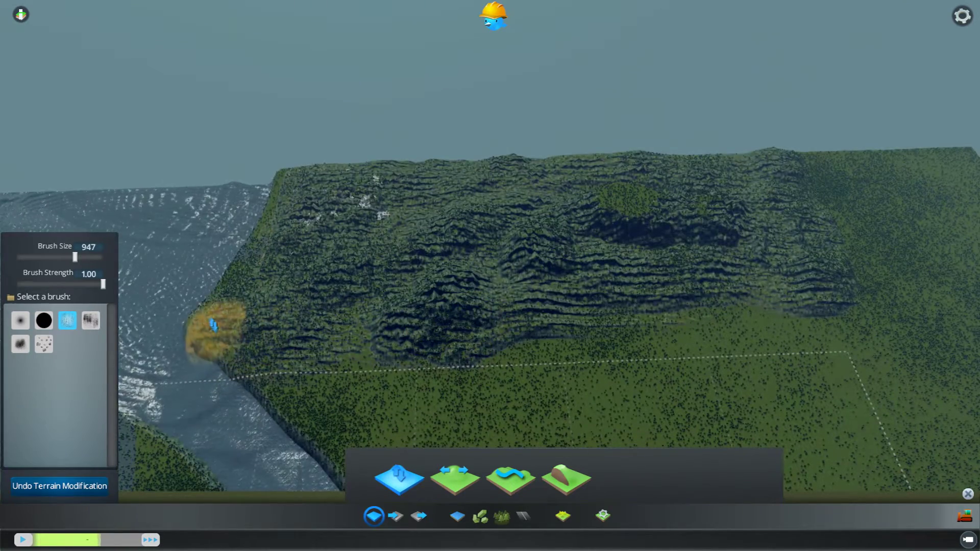
key("s")
key("d")
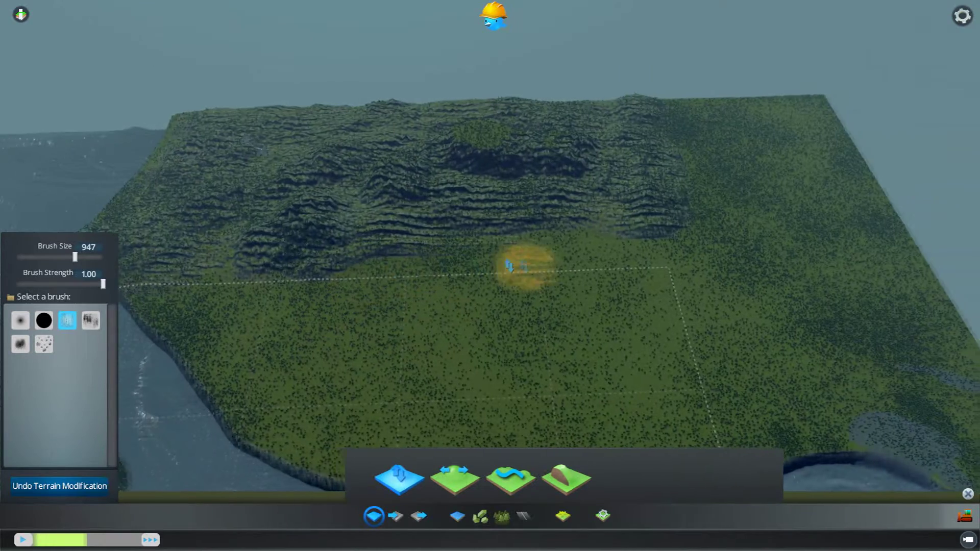
key("w")
key("d")
mouse_move(238, 360)
left_mouse_down()
mouse_move(689, 389)
mouse_move(485, 378)
mouse_move(590, 376)
mouse_move(498, 311)
mouse_move(531, 265)
mouse_move(585, 307)
mouse_move(616, 211)
mouse_move(616, 375)
mouse_move(651, 288)
mouse_move(645, 372)
mouse_move(663, 284)
mouse_move(615, 372)
mouse_move(581, 370)
mouse_move(584, 317)
mouse_move(650, 280)
mouse_move(568, 334)
mouse_move(674, 357)
mouse_move(545, 362)
left_mouse_up()
mouse_move(658, 320)
left_mouse_down()
mouse_move(606, 393)
mouse_move(519, 293)
mouse_move(668, 276)
mouse_move(609, 386)
mouse_move(722, 327)
mouse_move(679, 282)
left_mouse_up()
key("s")
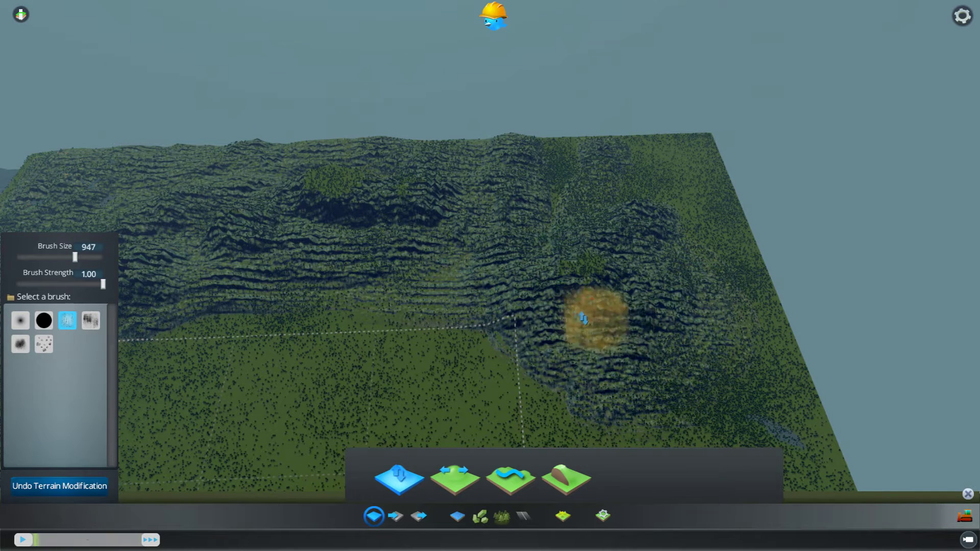
mouse_move(560, 202)
left_mouse_down()
mouse_move(485, 262)
mouse_move(492, 324)
mouse_move(600, 392)
left_mouse_up()
mouse_move(524, 361)
left_mouse_down()
mouse_move(459, 324)
mouse_move(582, 221)
left_mouse_up()
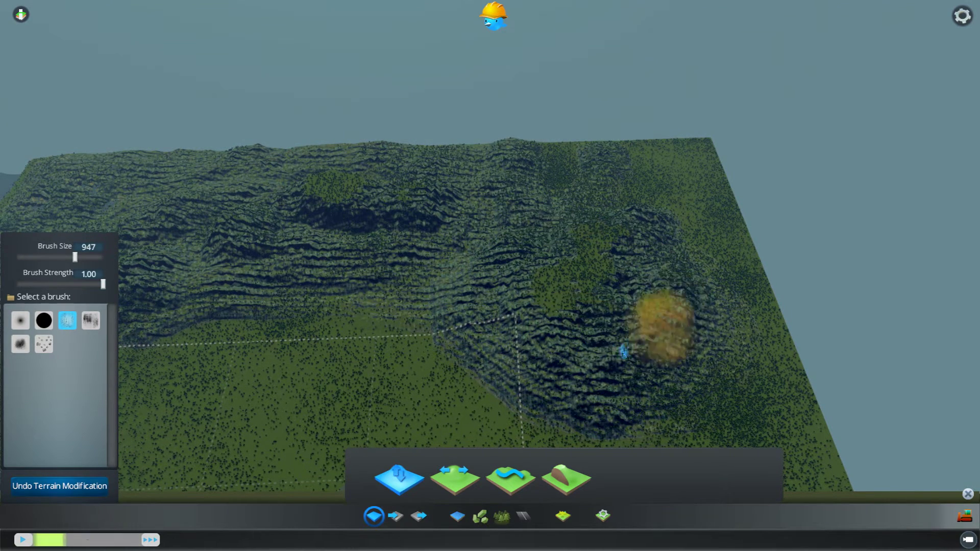
- Raise rough terrain between the new peaks and the bowl-shaped lake, continuing along the outer map edge
mouse_move(605, 378)
middle_mouse_down()
mouse_move(573, 389)
mouse_move(556, 374)
middle_mouse_up()
scroll(606, 354, "up", 4)
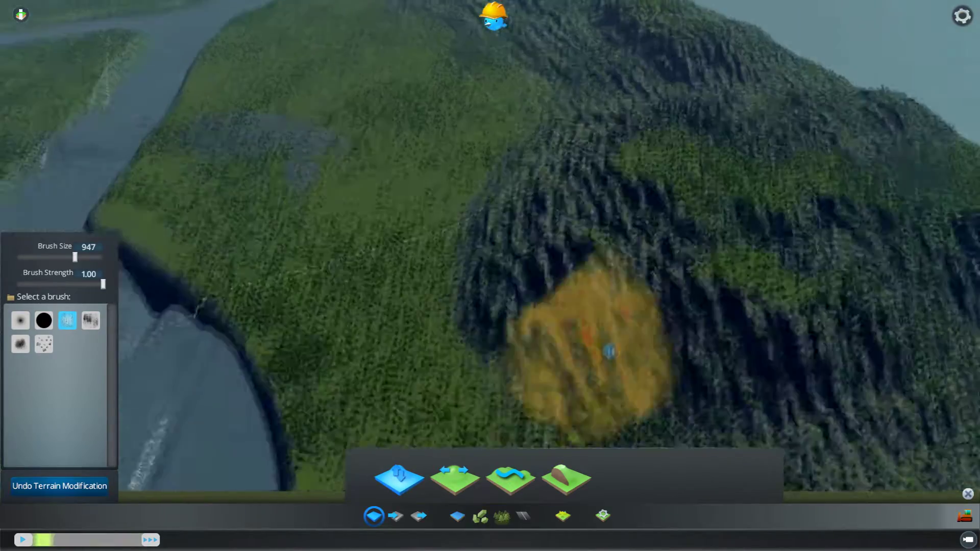
scroll(604, 315, "down", 4)
mouse_move(619, 324)
middle_mouse_down()
mouse_move(713, 291)
mouse_move(704, 277)
mouse_move(693, 288)
mouse_move(492, 302)
middle_mouse_up()
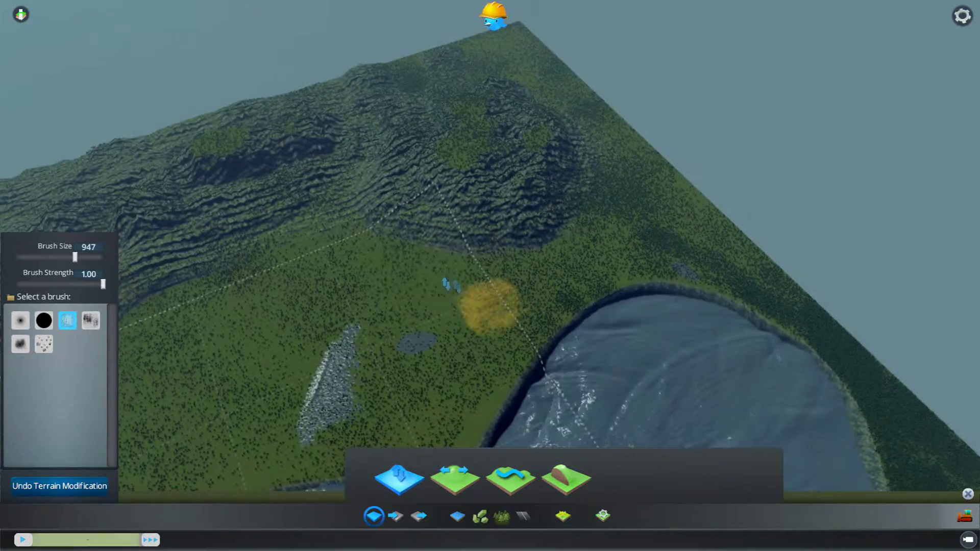
left_click_drag(460, 265, 606, 240)
left_click_drag(657, 208, 731, 267)
middle_click_drag(631, 149, 628, 196)
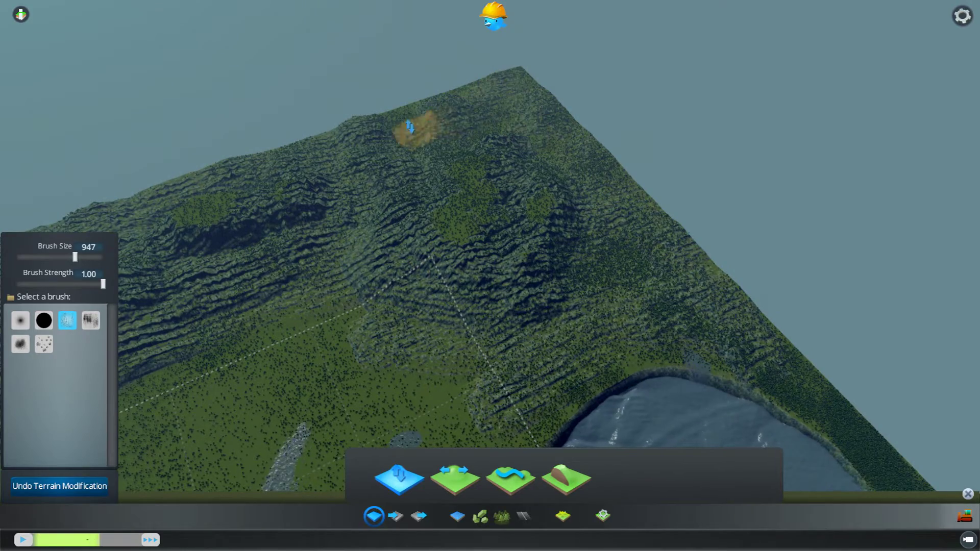
- Examine the hill block, the bowl-shaped lake and the river branches across the whole map
key("s")
key("a")
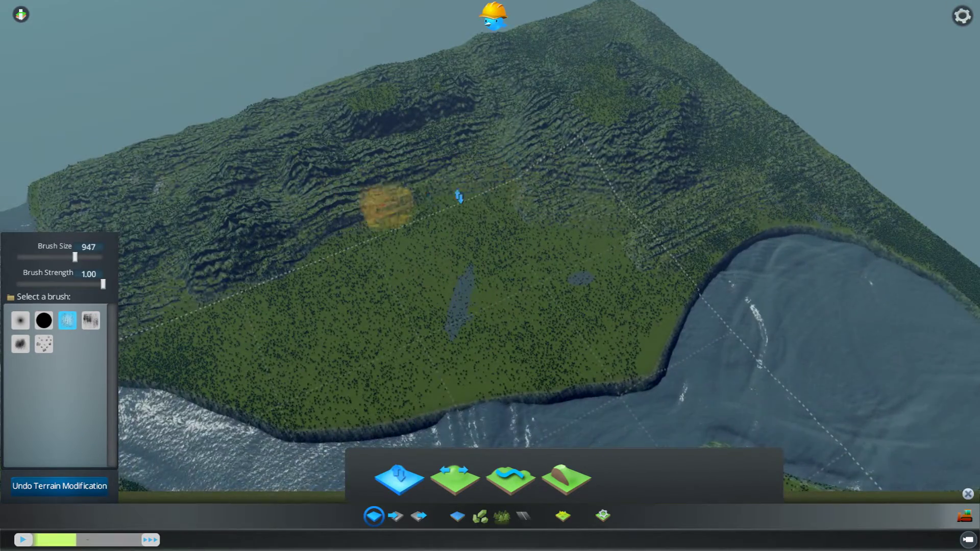
key("s")
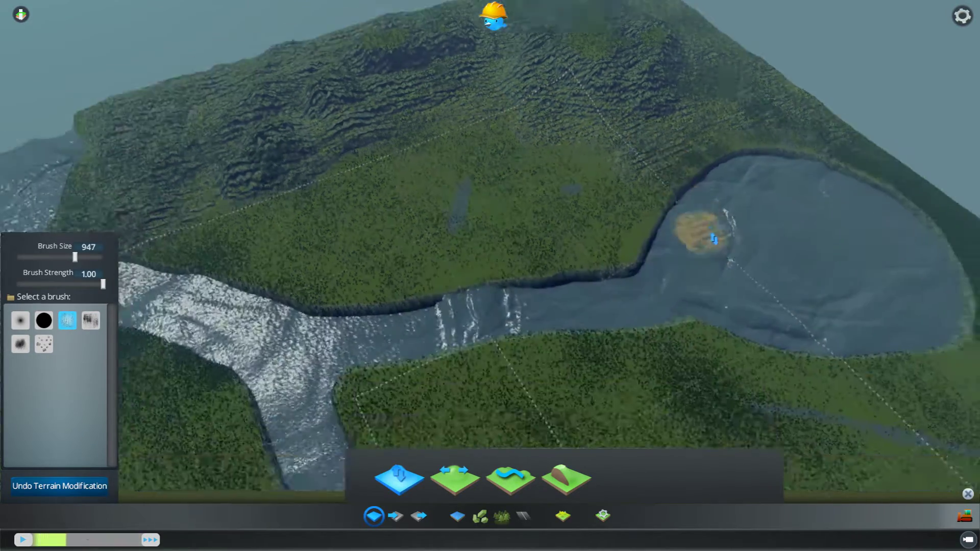
key("d")
middle_click_drag(731, 238, 754, 215)
key("d")
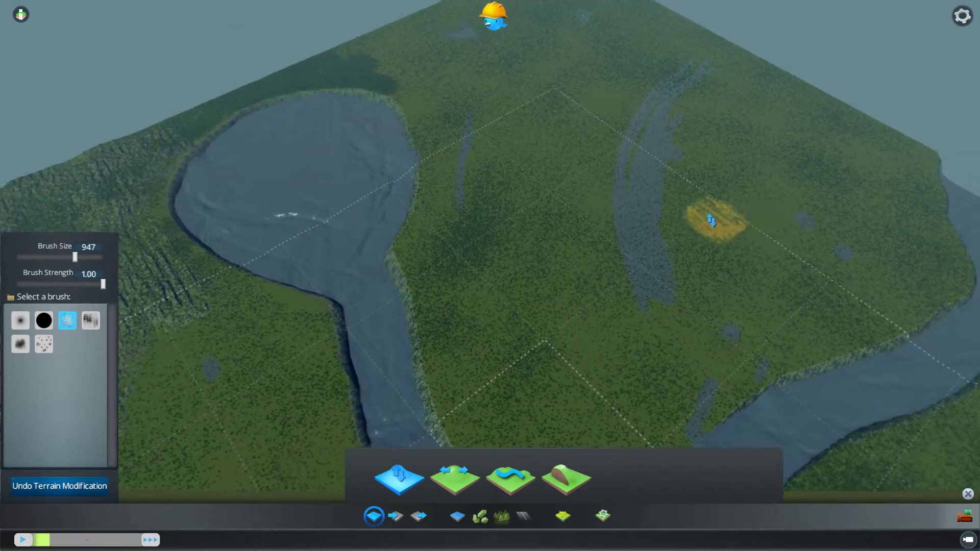
scroll(710, 220, "down", 4)
key("s")
- Paint an ore deposit with the soft round brush at size 947 on the flat land between the hills and the river
left_click(507, 518)
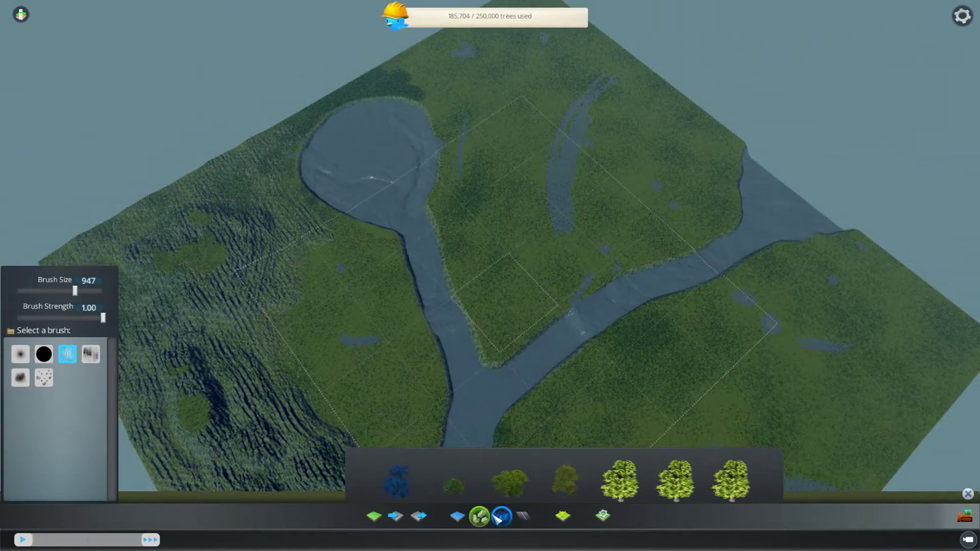
left_click(480, 515)
key("s")
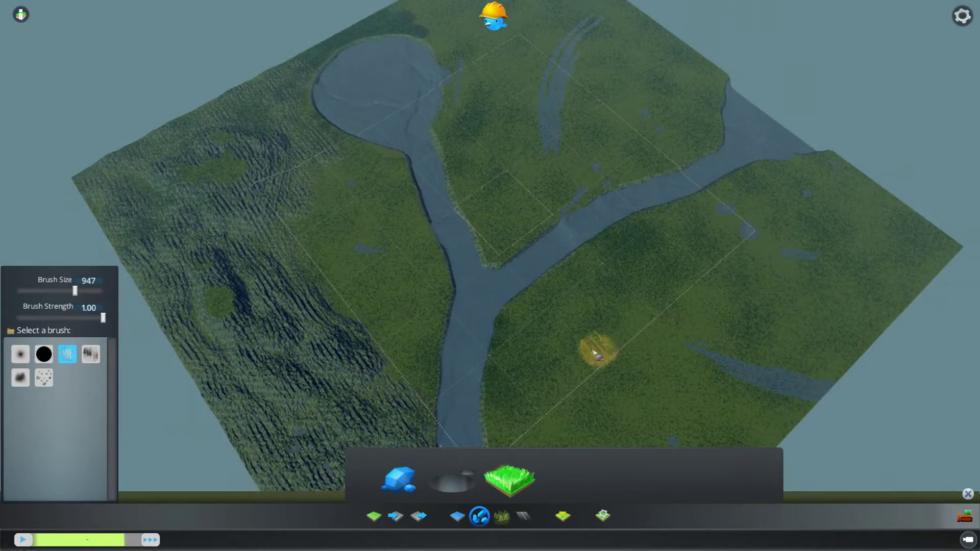
key("s")
key("a")
key("w")
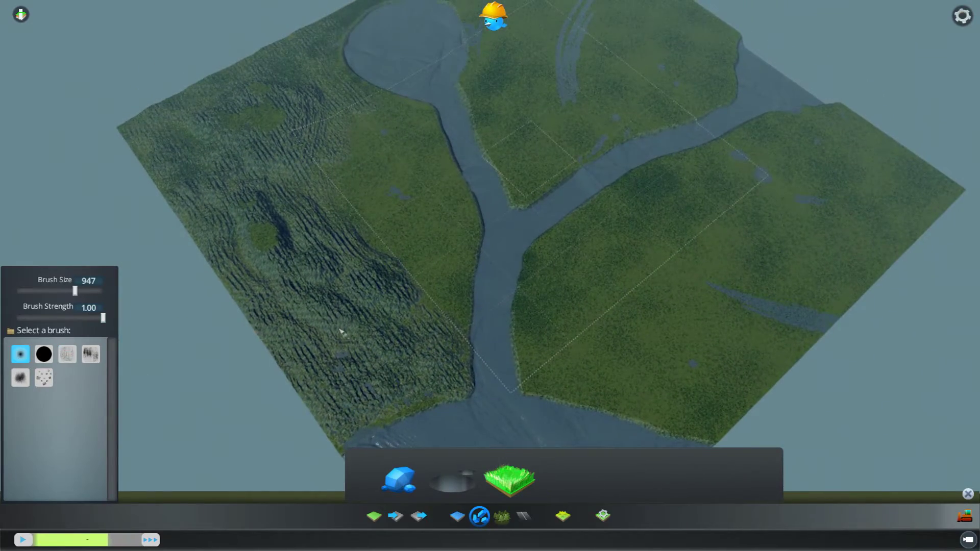
key("d")
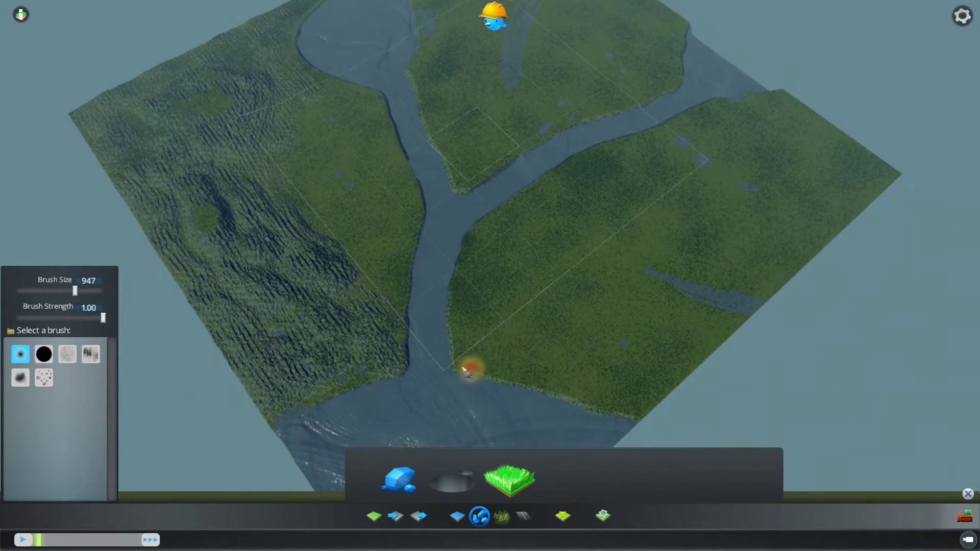
key("q")
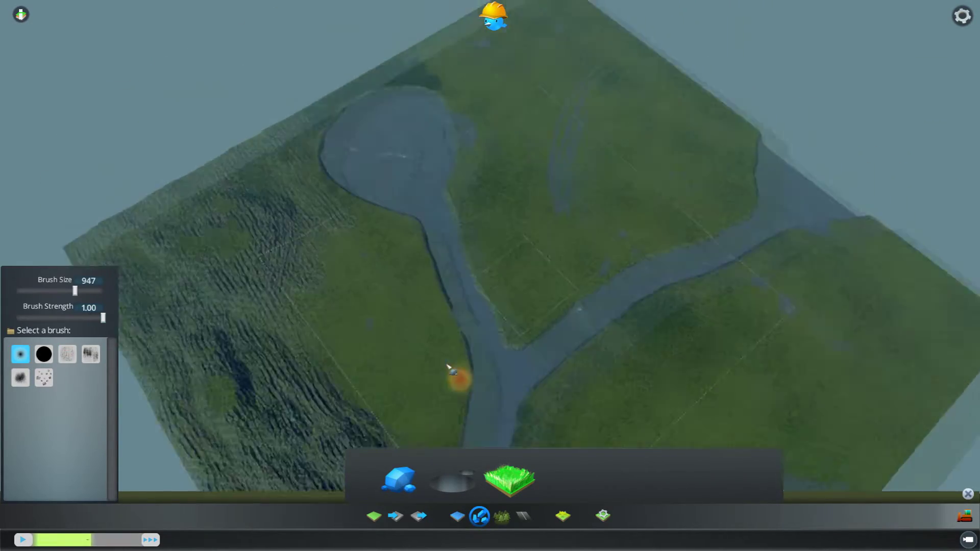
key("s")
key("a")
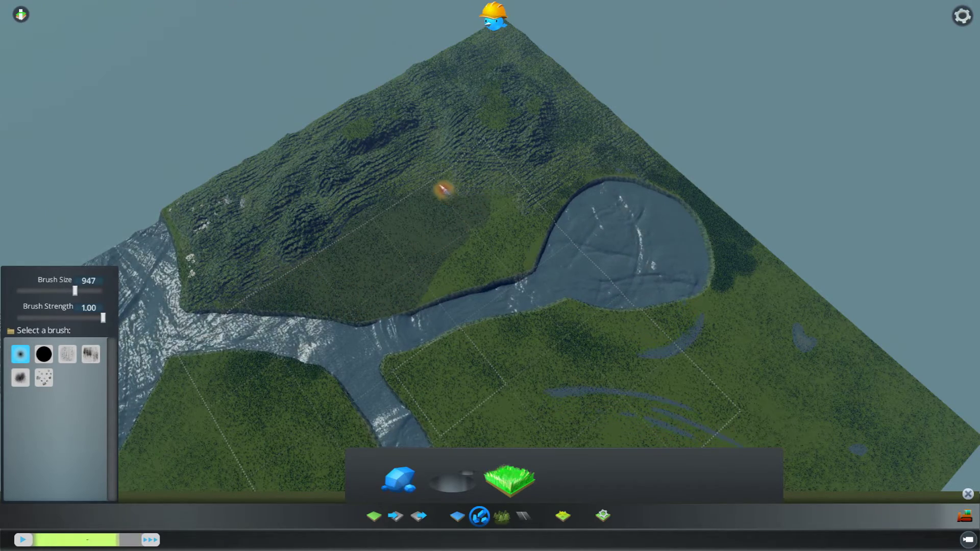
- Paint an oil field on the land beyond the lake and a large fertile area on the block across the river
mouse_move(489, 327)
middle_mouse_down()
mouse_move(667, 320)
mouse_move(638, 286)
mouse_move(729, 243)
mouse_move(628, 227)
mouse_move(629, 239)
mouse_move(595, 249)
mouse_move(627, 243)
mouse_move(585, 349)
middle_mouse_up()
middle_click_drag(487, 295, 475, 285)
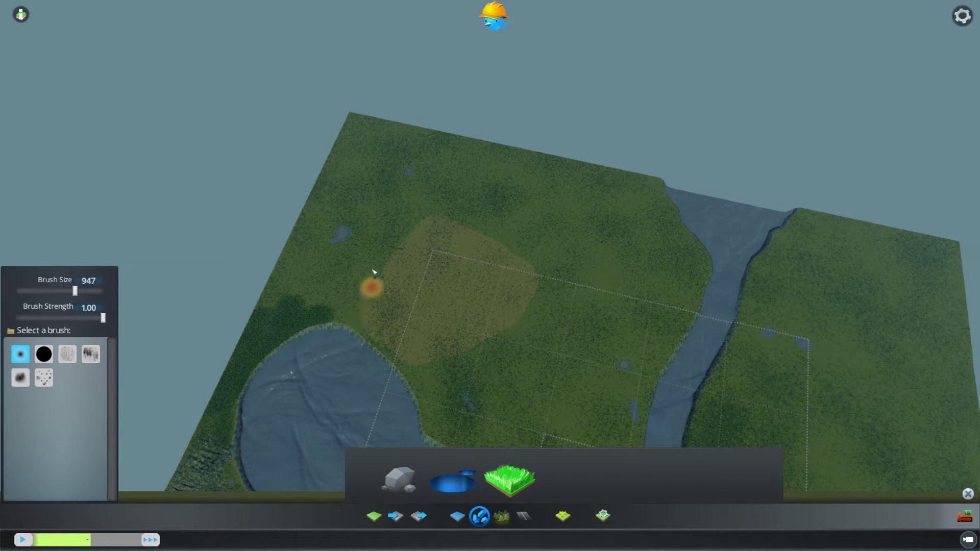
key("s")
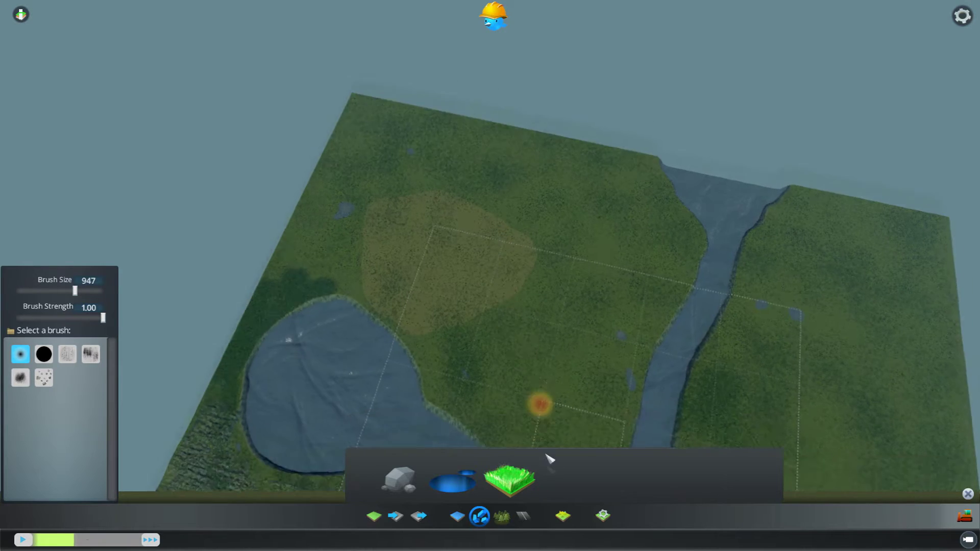
left_click(519, 475)
key("s")
key("d")
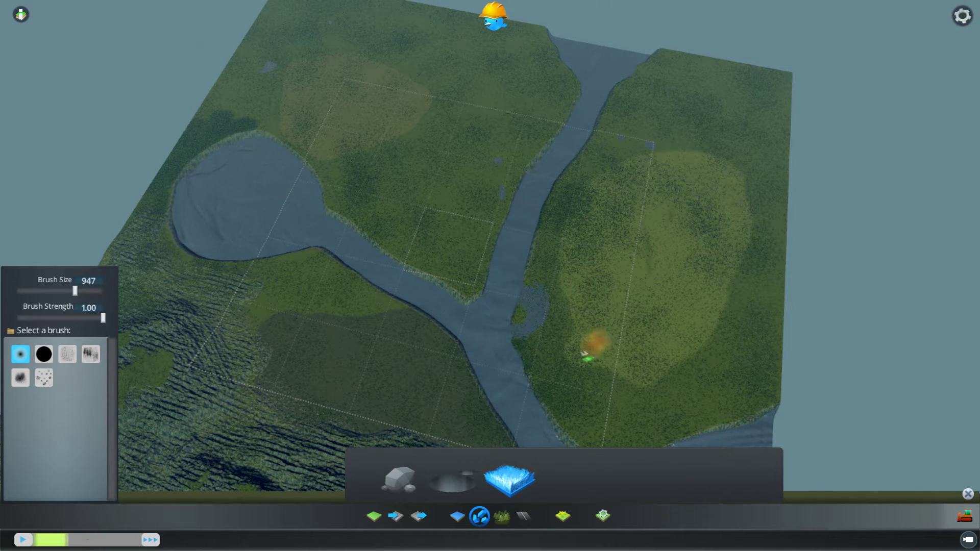
middle_click_drag(609, 338, 501, 516)
left_click(500, 515)
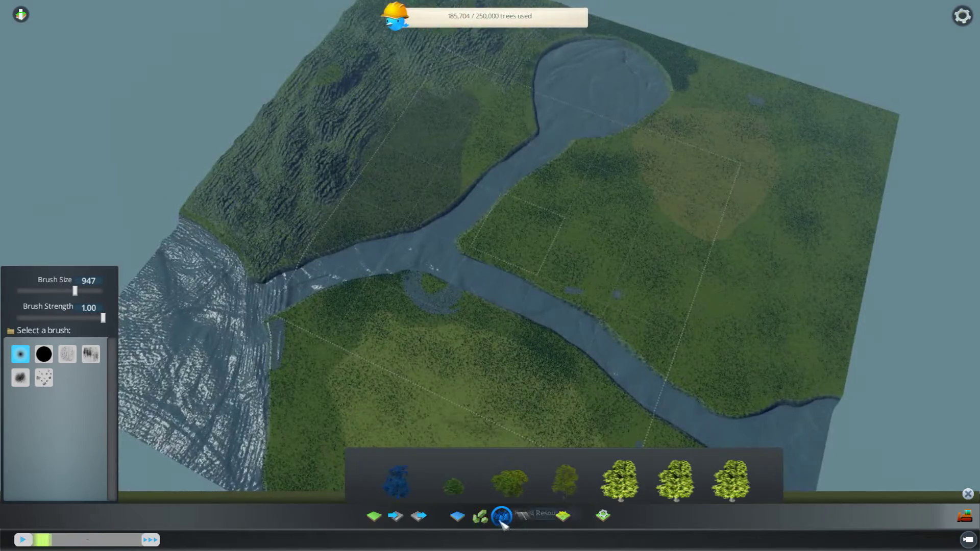
middle_click_drag(449, 334, 494, 495)
scroll(575, 305, "up", 4)
left_click(457, 515)
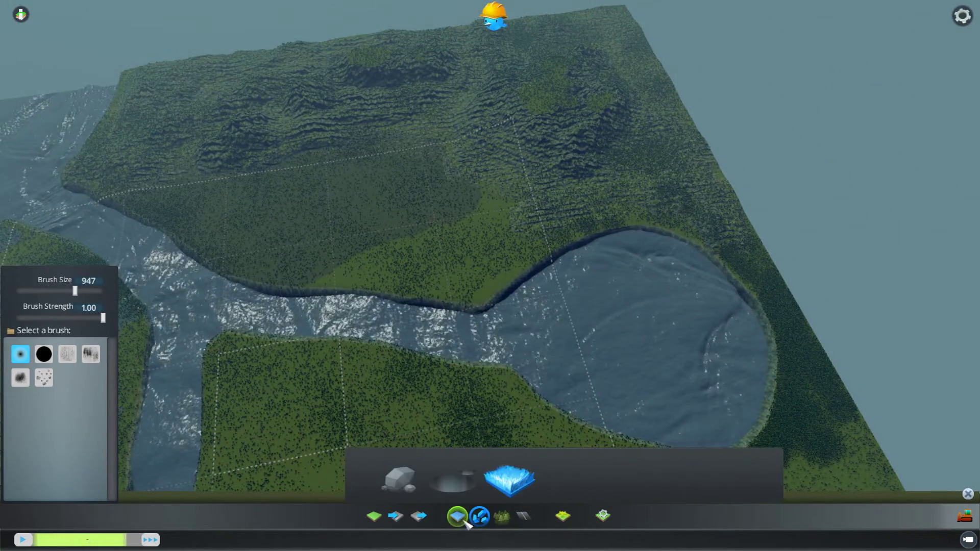
- Switch back to terrain shaping with the wavy-textured brush and examine the hills and the riverside land
left_click(373, 515)
mouse_move(373, 515)
middle_mouse_down()
mouse_move(393, 409)
mouse_move(299, 376)
mouse_move(474, 300)
middle_mouse_up()
left_click(67, 320)
mouse_move(67, 320)
middle_mouse_down()
mouse_move(625, 336)
mouse_move(638, 345)
mouse_move(585, 415)
middle_mouse_up()
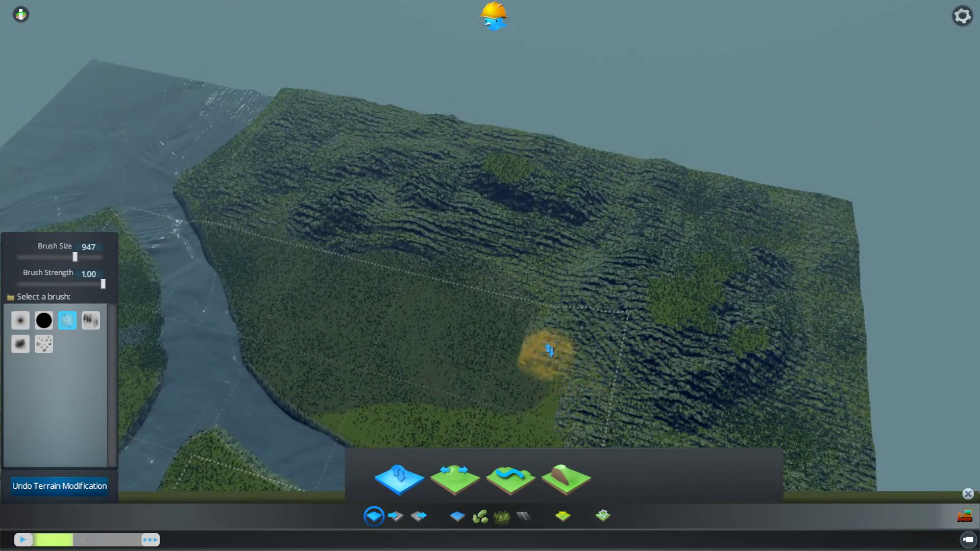
key("d")
key("s")
key("a")
key("w")
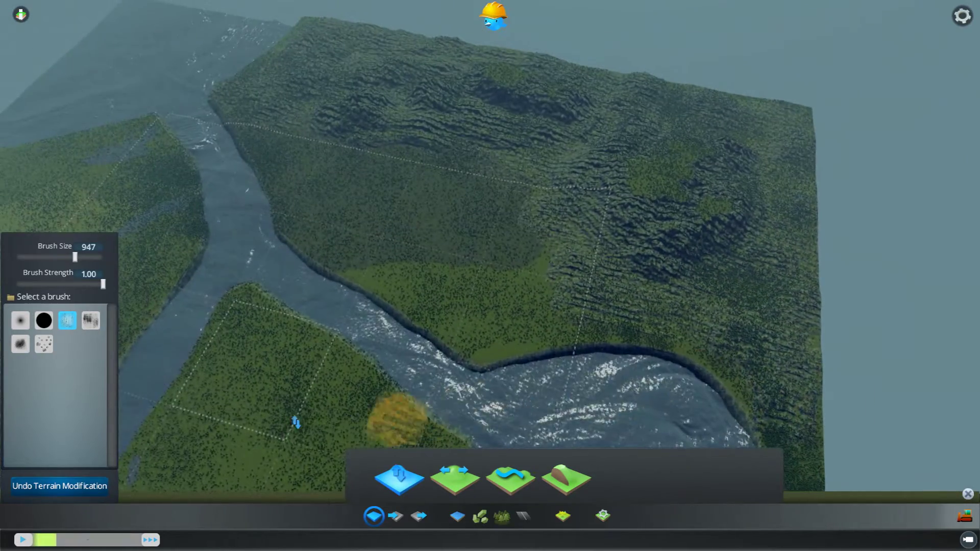
key("a")
- Soften the rough hills beside the flooded basin and through the middle of the block, using Soften Terrain with the solid round brush at size 947
left_click(45, 323)
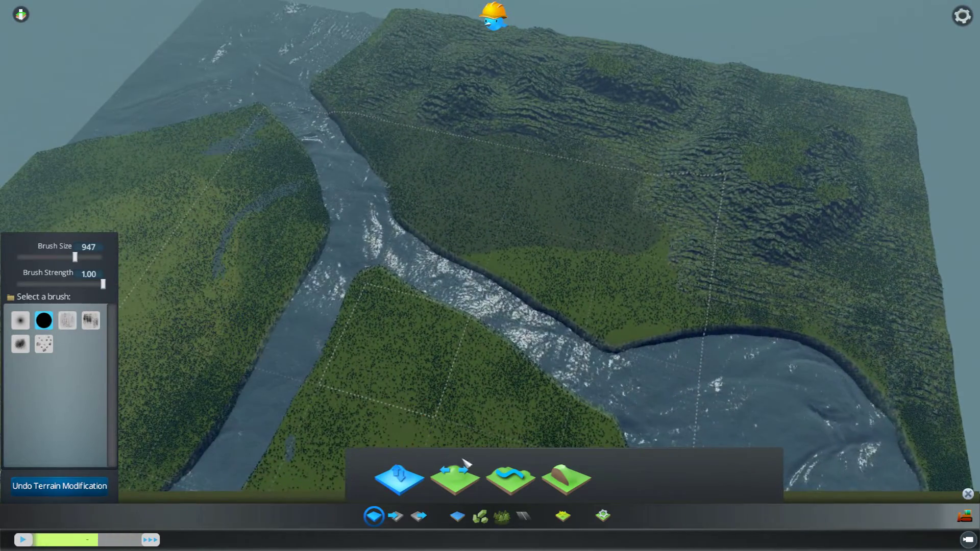
left_click(505, 477)
key("e")
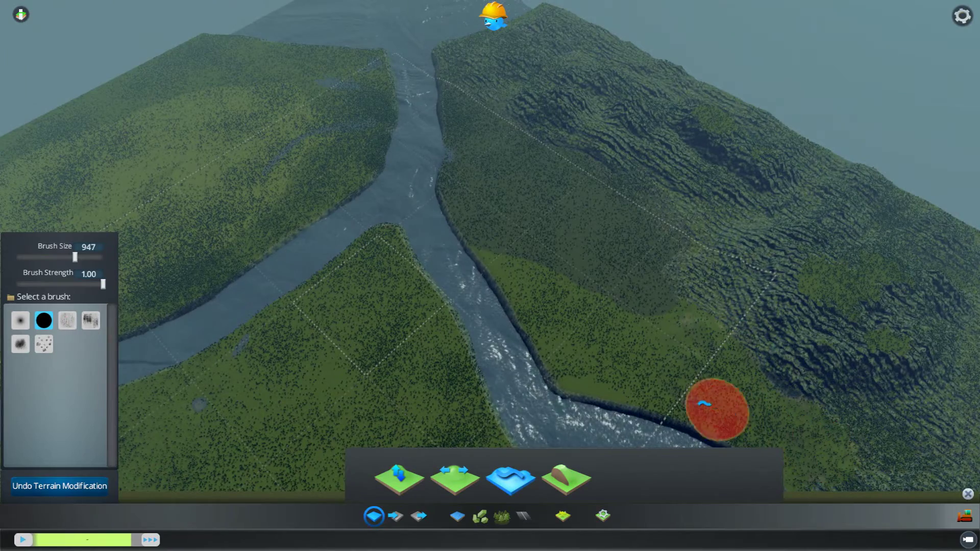
key("w")
key("q")
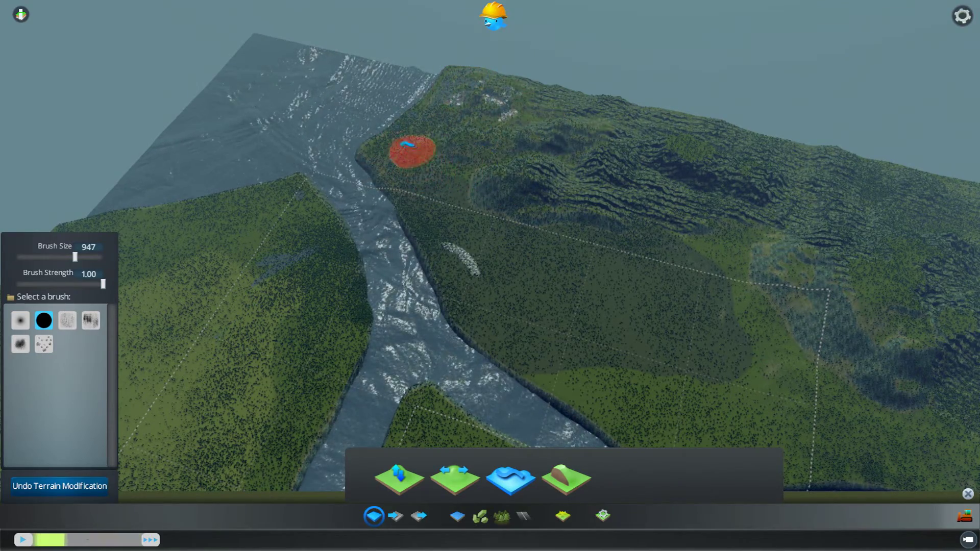
key("w")
mouse_move(752, 361)
left_mouse_down()
mouse_move(565, 276)
mouse_move(691, 284)
mouse_move(591, 225)
mouse_move(666, 232)
mouse_move(525, 214)
mouse_move(656, 235)
mouse_move(780, 309)
mouse_move(795, 356)
mouse_move(925, 415)
mouse_move(755, 397)
mouse_move(564, 284)
mouse_move(761, 356)
left_mouse_up()
key("d")
key("s")
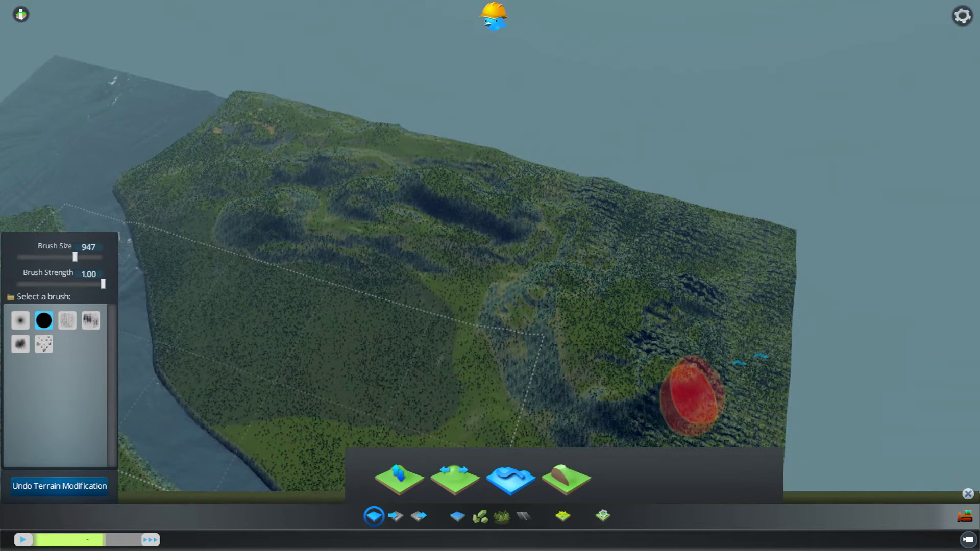
- Soften the remaining rough peaks near the far corner and the ridged strip between the lake and the map edge
mouse_move(691, 395)
left_mouse_down()
mouse_move(715, 322)
mouse_move(542, 254)
left_mouse_up()
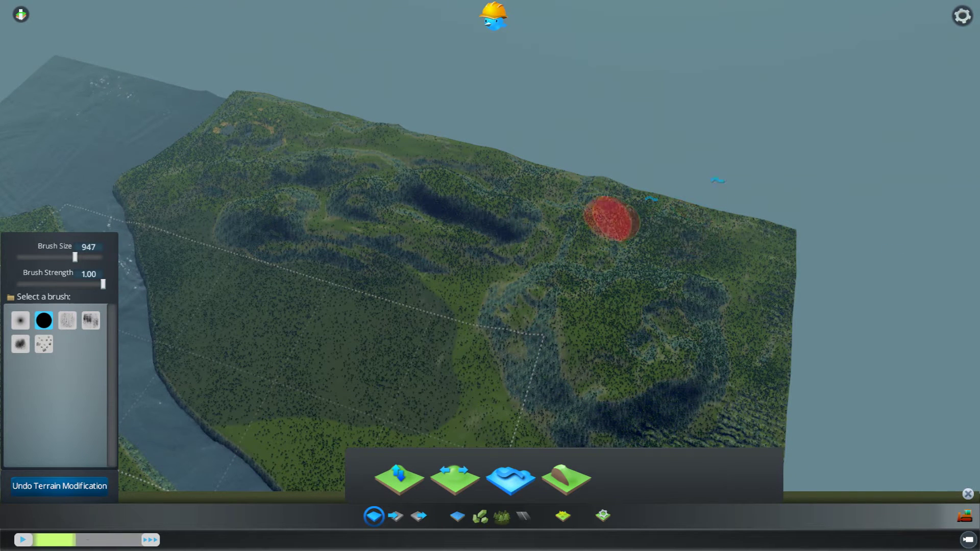
key("s")
mouse_move(759, 401)
left_mouse_down()
mouse_move(718, 315)
mouse_move(702, 391)
mouse_move(631, 300)
left_mouse_up()
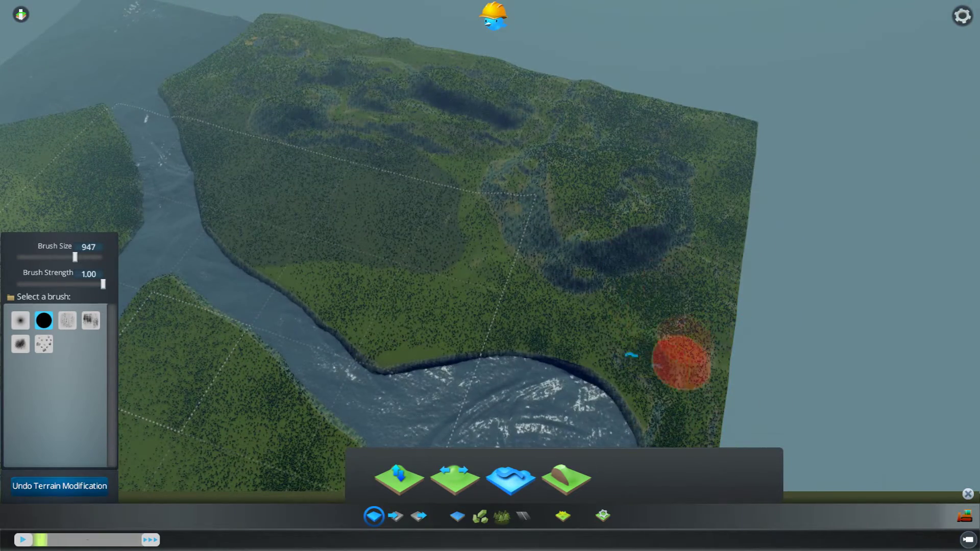
key("w")
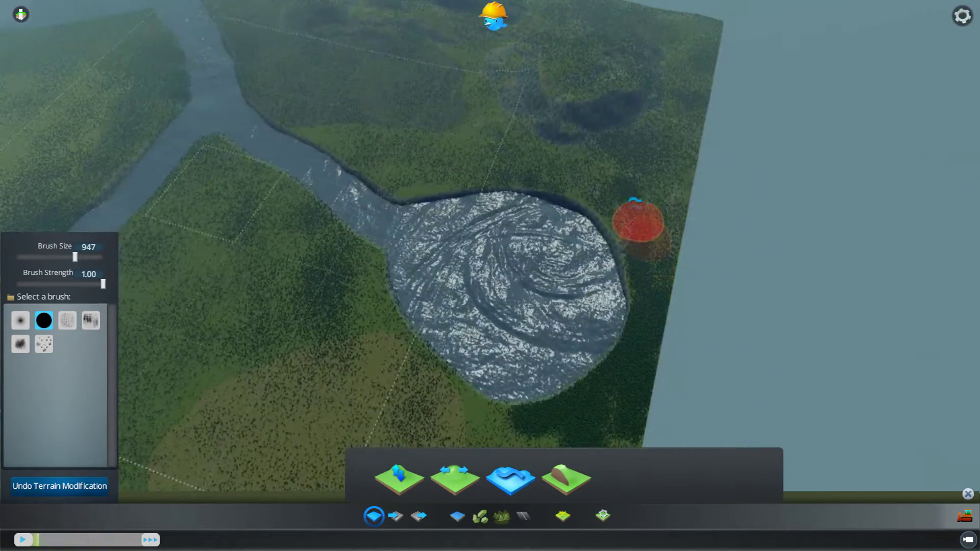
key("w")
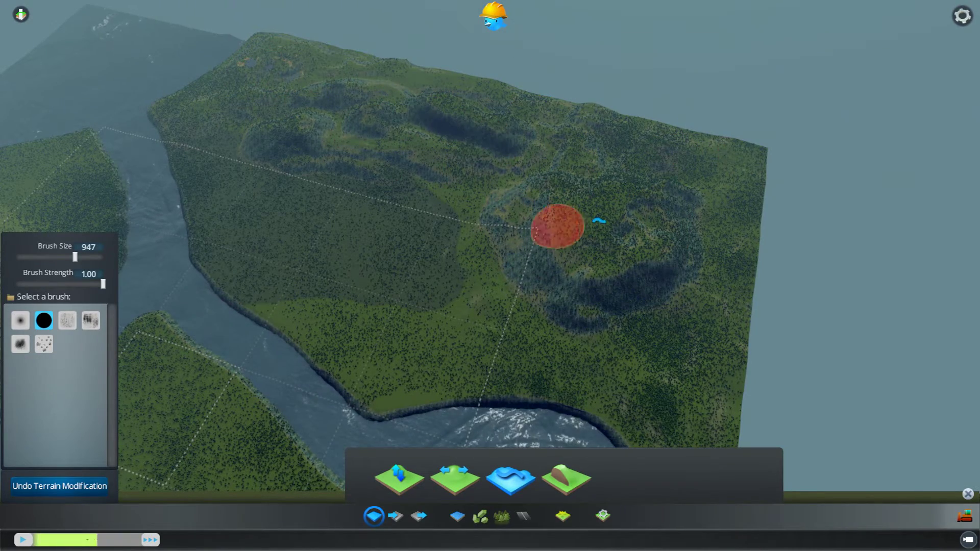
- Examine the softened hills, the lake surroundings and the painted resource areas across the map and up close
key("s")
key("q")
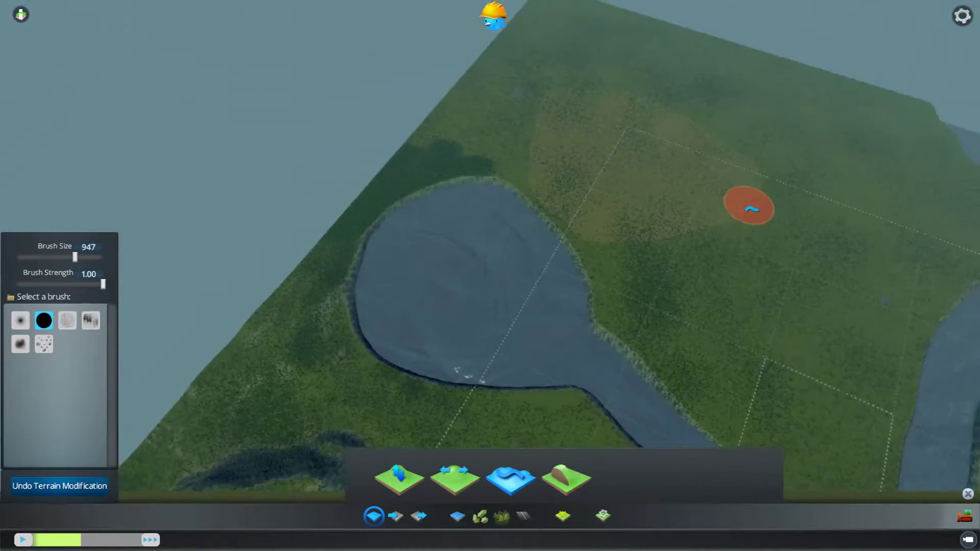
key("e")
key("s")
scroll(729, 152, "down", 3)
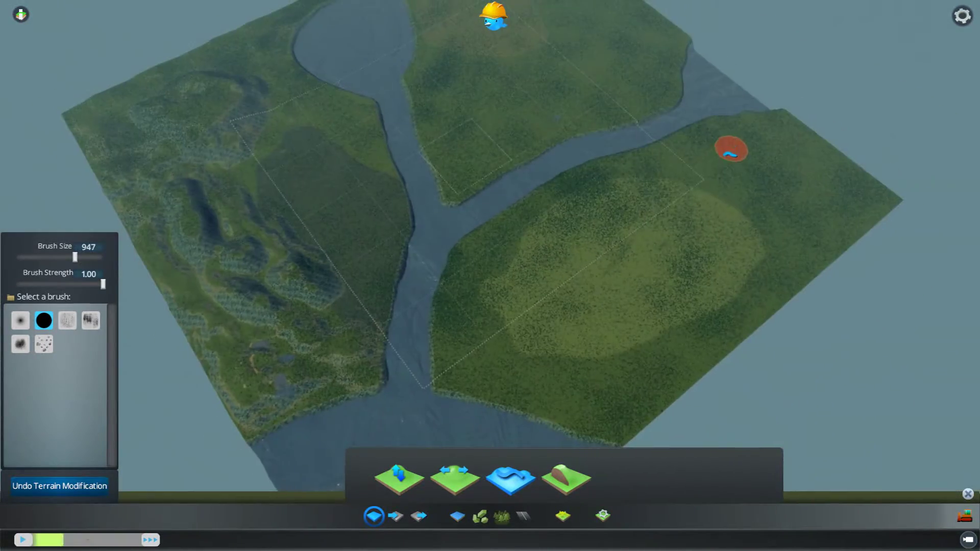
key("q")
key("q")
scroll(754, 301, "up", 5)
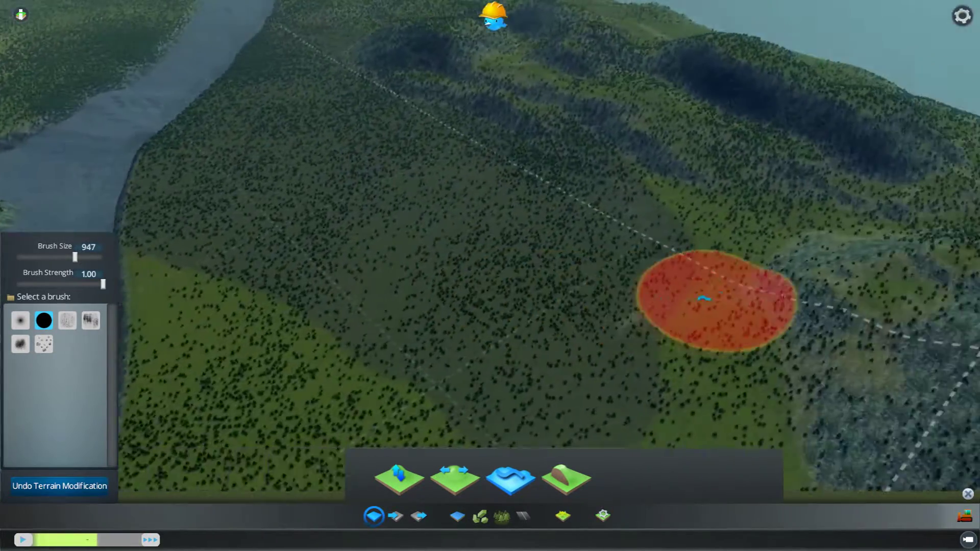
scroll(704, 298, "down", 5)
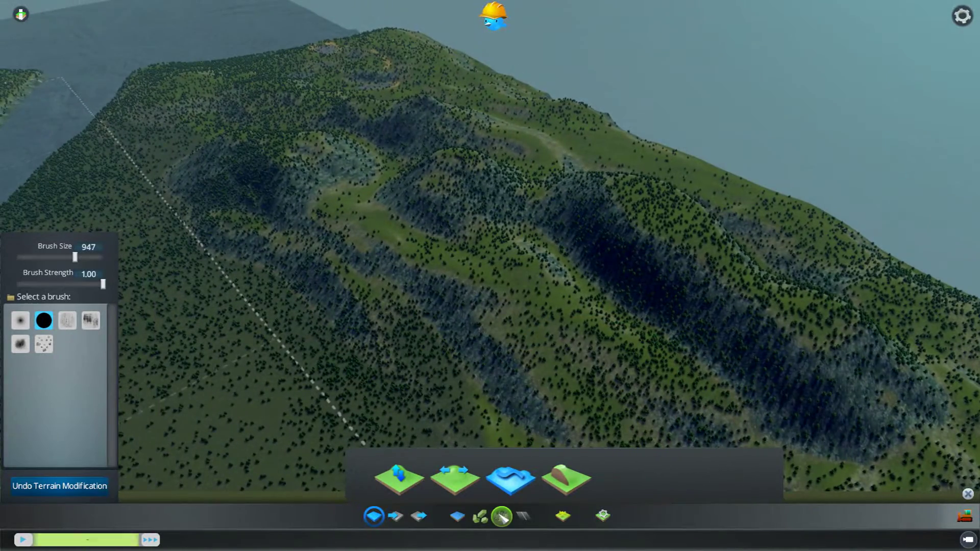
- Raise a rough ridge along the outer side of the land across the river, using Shift Terrain with the streaky brush at size 947
key("e")
scroll(276, 258, "down", 4)
key("w")
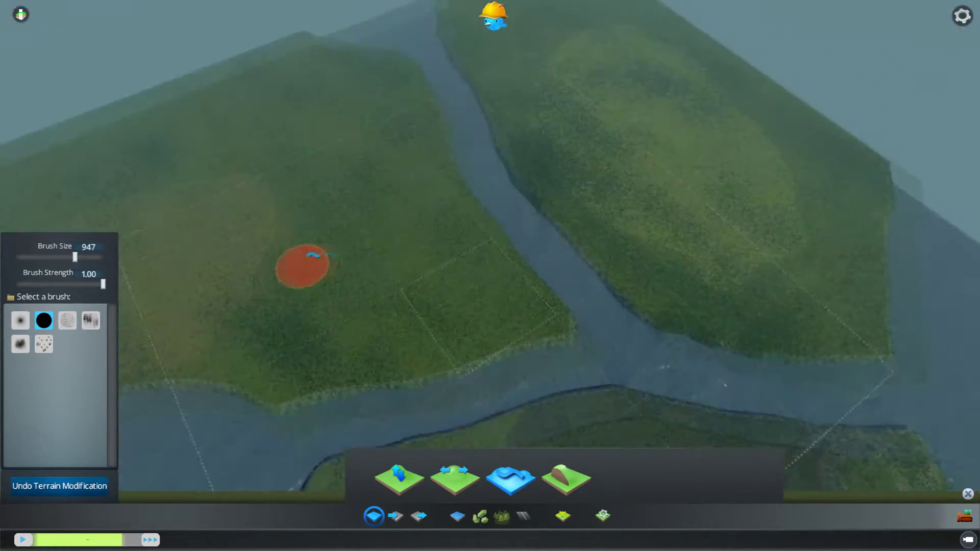
mouse_move(392, 261)
middle_mouse_down()
mouse_move(613, 265)
mouse_move(245, 328)
middle_mouse_up()
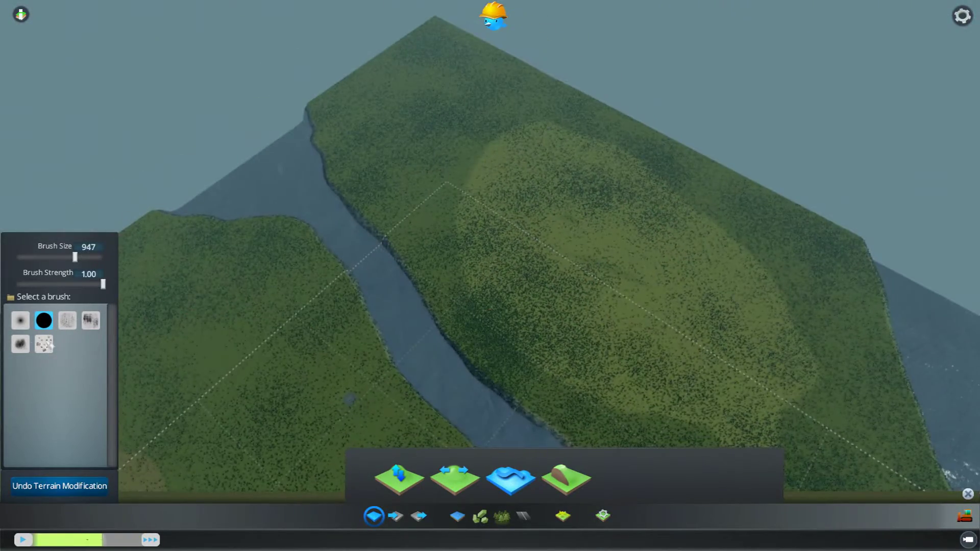
left_click(68, 321)
middle_click_drag(306, 274, 489, 268)
middle_click_drag(300, 252, 654, 237)
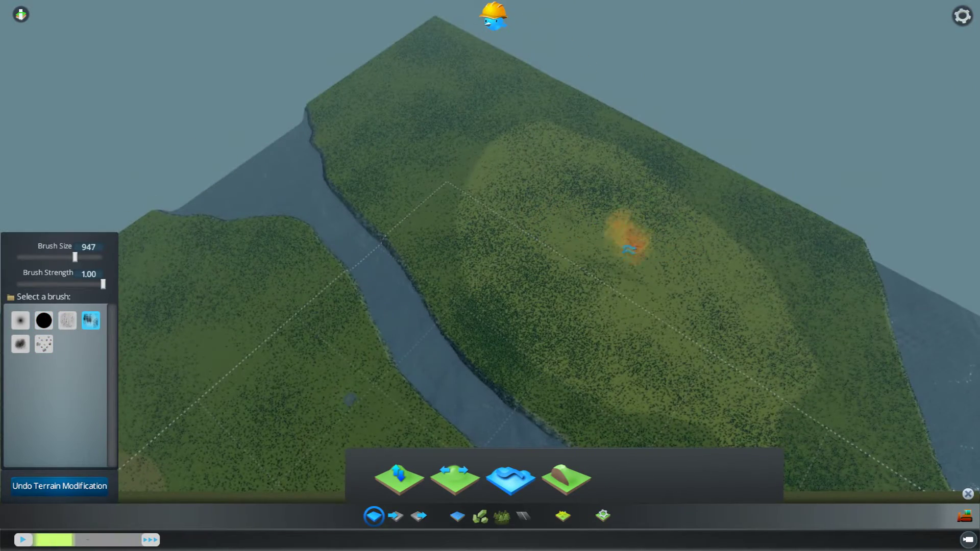
key("d")
left_click(450, 478)
left_click(402, 478)
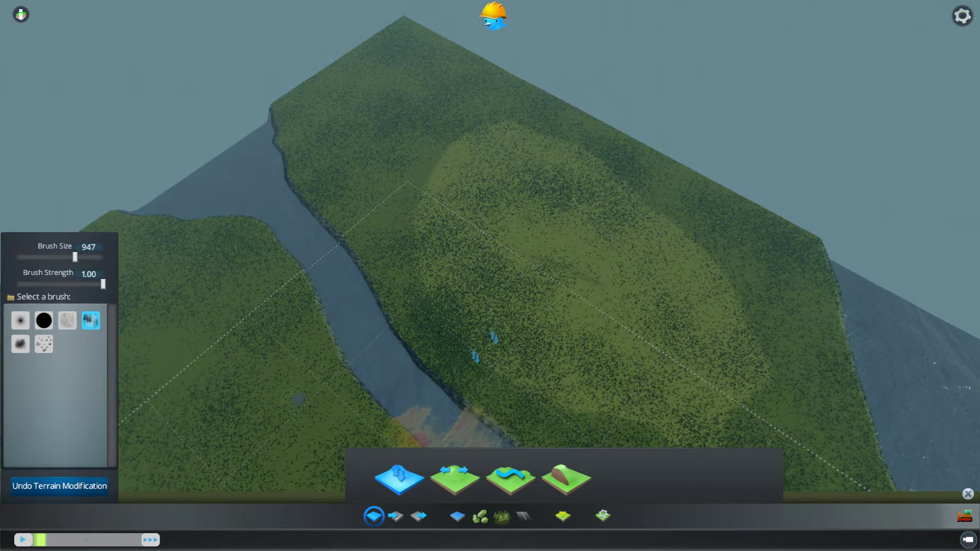
key("w")
mouse_move(356, 235)
left_mouse_down()
mouse_move(388, 209)
mouse_move(363, 163)
mouse_move(447, 175)
left_mouse_up()
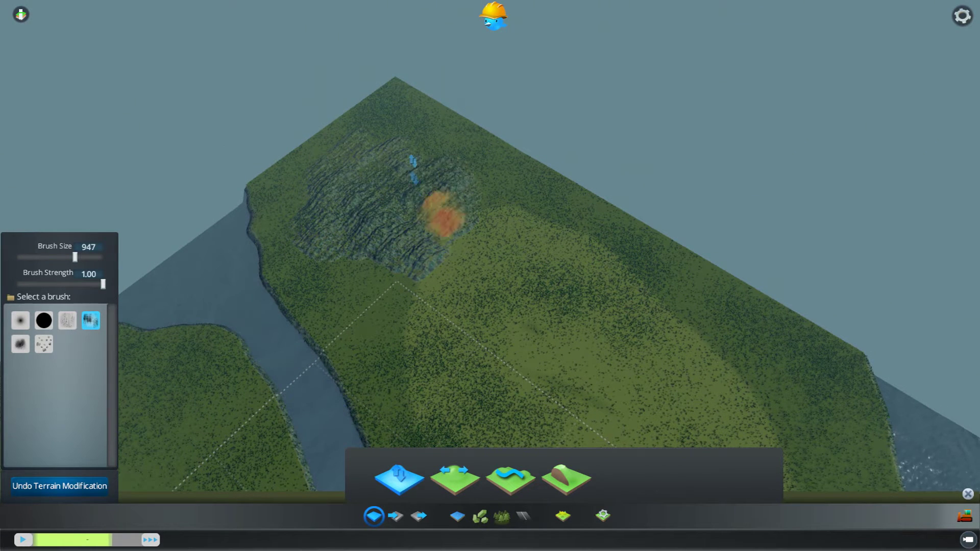
mouse_move(356, 194)
left_mouse_down()
mouse_move(410, 219)
mouse_move(497, 293)
mouse_move(674, 380)
mouse_move(520, 285)
mouse_move(476, 223)
mouse_move(717, 398)
mouse_move(689, 391)
mouse_move(728, 324)
mouse_move(665, 328)
mouse_move(728, 250)
mouse_move(797, 386)
mouse_move(733, 389)
mouse_move(638, 271)
mouse_move(737, 359)
mouse_move(712, 261)
left_mouse_up()
- Build the new ridge up into higher peaks at its two ends and fill in its middle stretch
key("s")
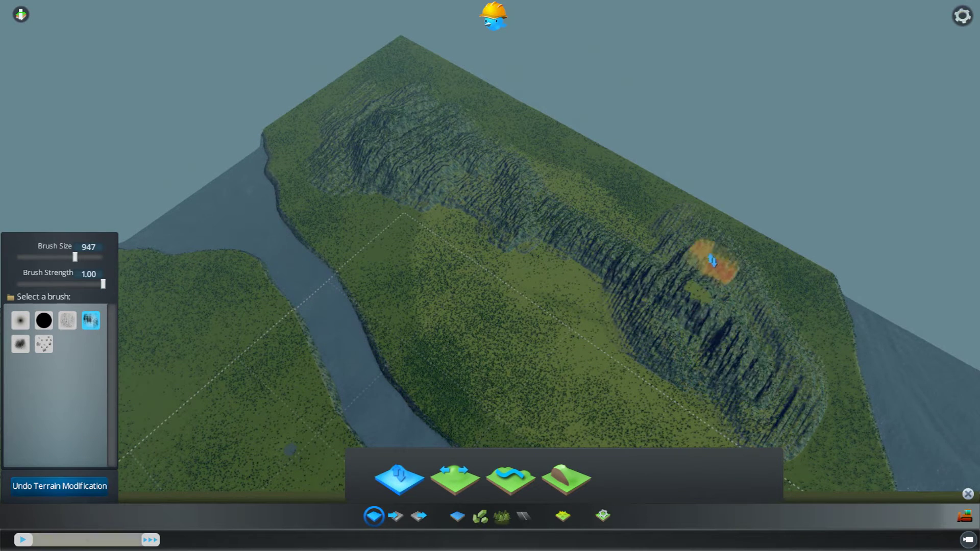
mouse_move(750, 326)
left_mouse_down()
mouse_move(704, 295)
mouse_move(700, 328)
mouse_move(664, 249)
left_mouse_up()
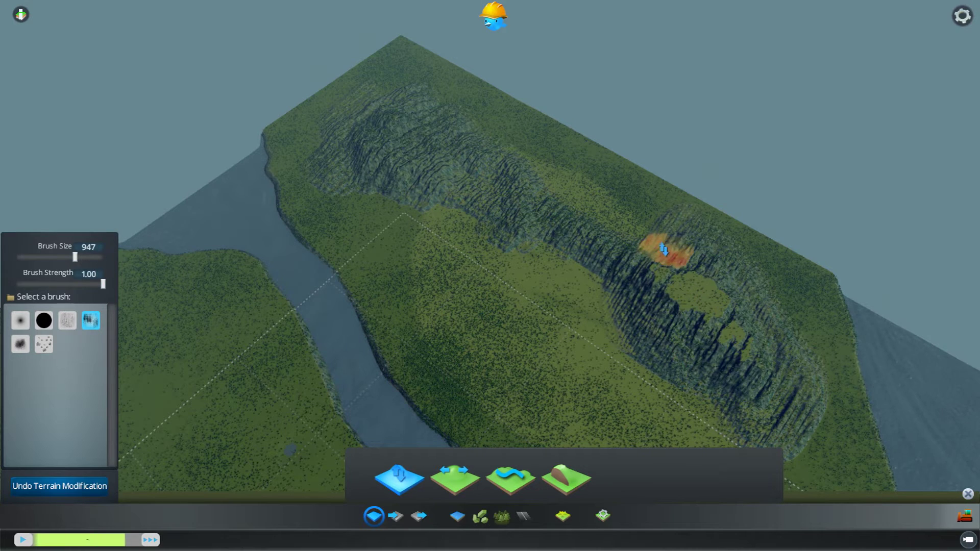
mouse_move(769, 329)
left_mouse_down()
mouse_move(656, 322)
mouse_move(562, 248)
mouse_move(636, 238)
left_mouse_up()
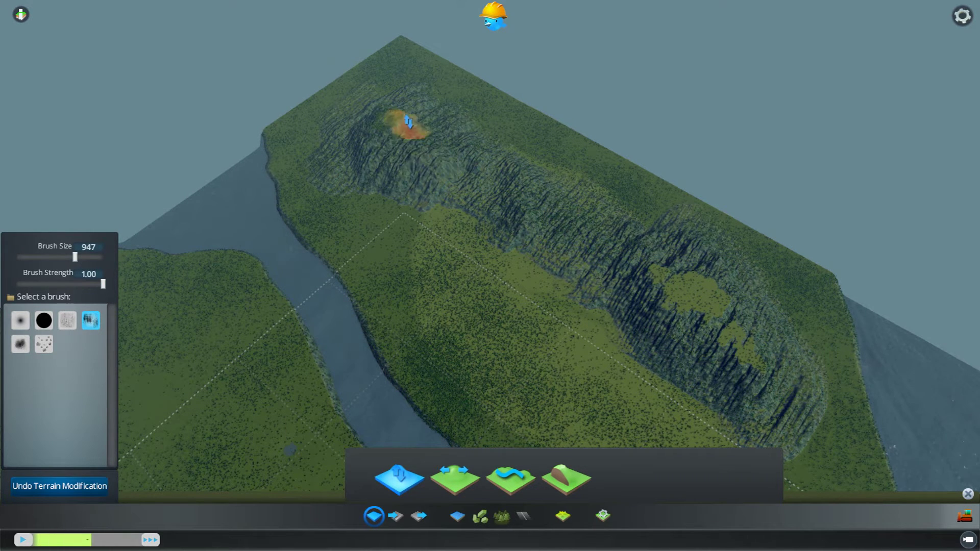
left_click_drag(343, 179, 559, 228)
- Soften the streaky ridge across the river, using Soften Terrain with the solid round brush at size 947
key("s")
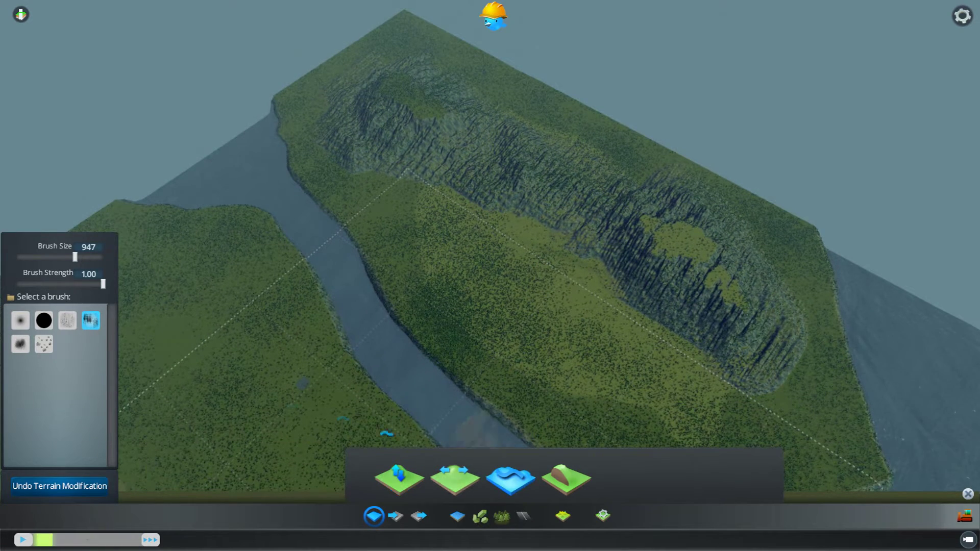
left_click(44, 321)
mouse_move(716, 356)
left_mouse_down()
mouse_move(681, 309)
mouse_move(663, 239)
mouse_move(778, 304)
mouse_move(731, 206)
mouse_move(696, 171)
mouse_move(656, 219)
mouse_move(499, 225)
mouse_move(610, 168)
mouse_move(481, 193)
left_mouse_up()
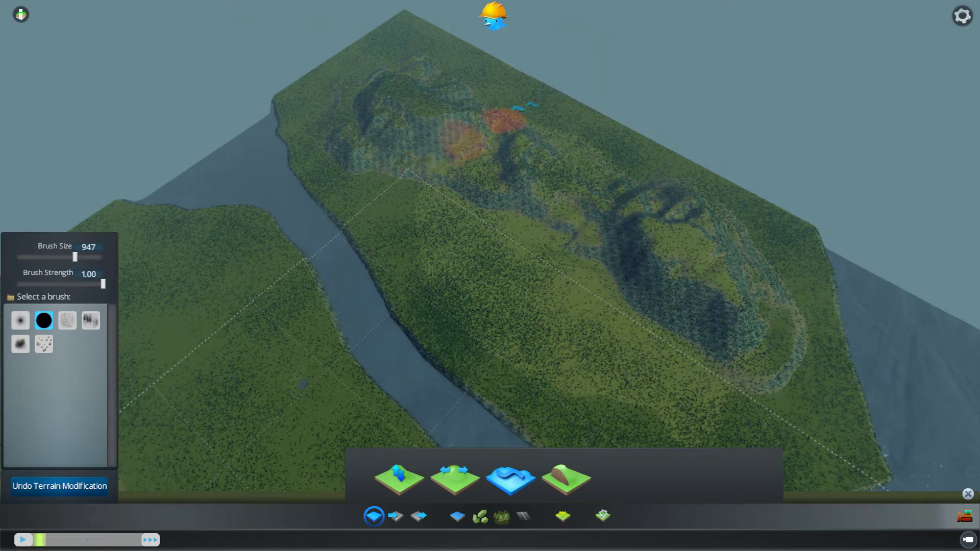
key("s")
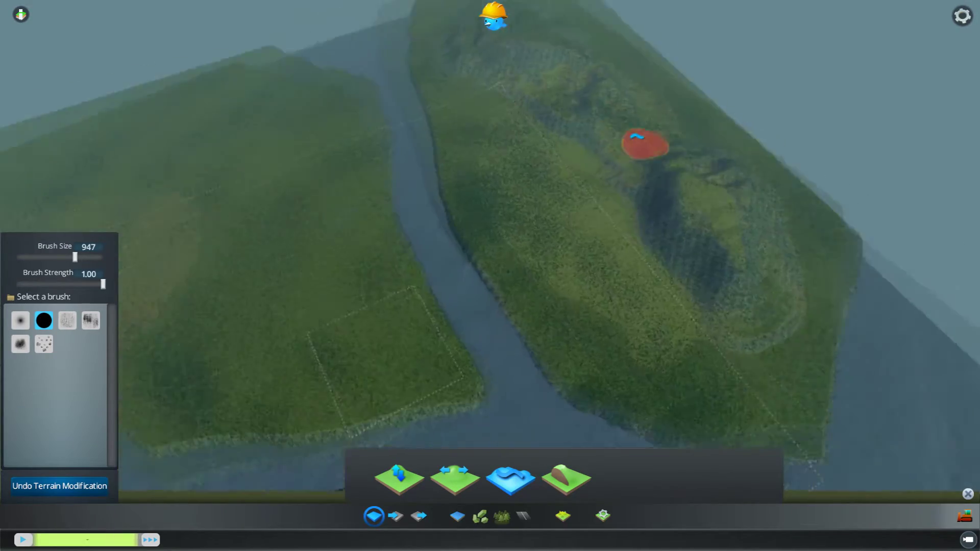
- Raise bumpy hills between the brown resource area and the map edge, using Shift Terrain with the spotted brush at size 947
key("e")
key("w")
key("d")
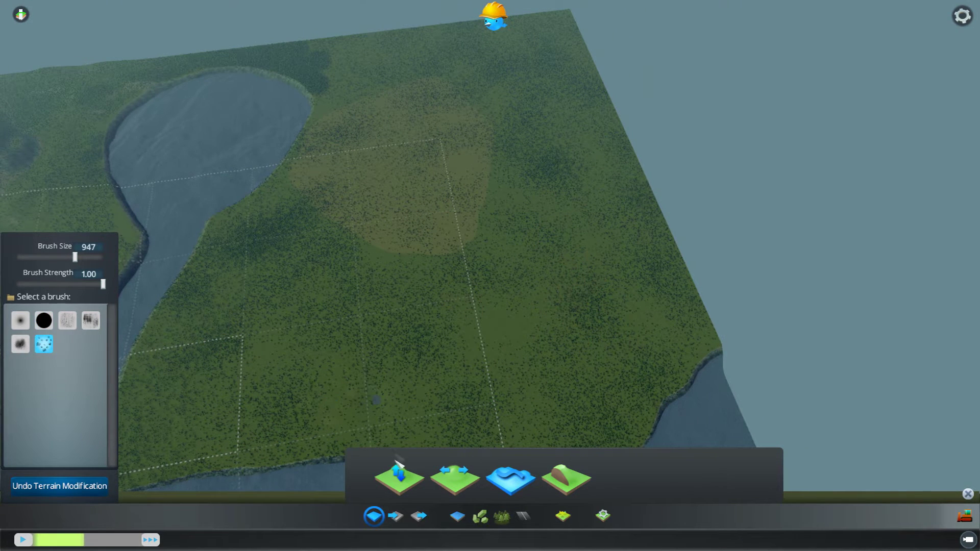
left_click_drag(610, 360, 611, 340)
mouse_move(556, 318)
left_mouse_down()
mouse_move(615, 278)
mouse_move(554, 265)
left_mouse_up()
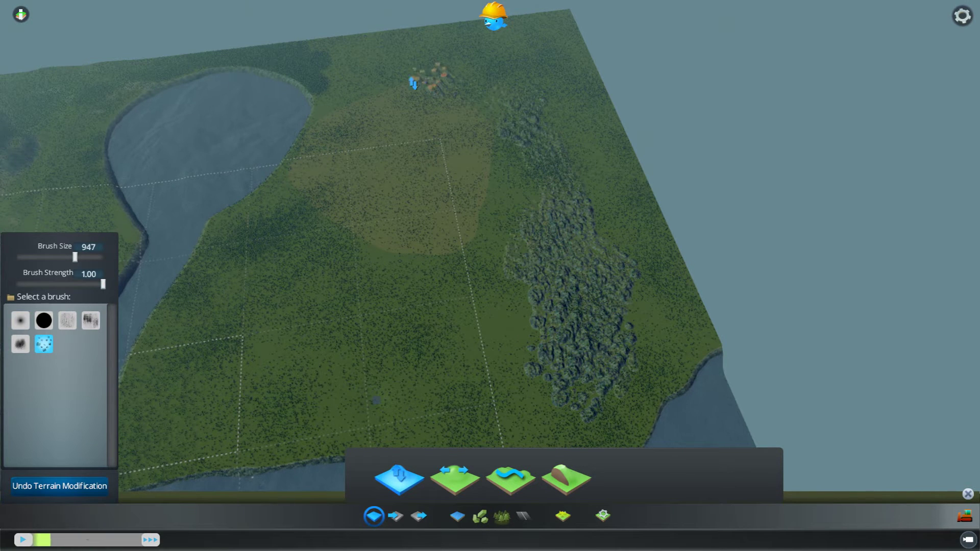
left_click_drag(567, 223, 588, 349)
mouse_move(575, 306)
left_mouse_down()
mouse_move(593, 323)
mouse_move(587, 354)
mouse_move(582, 321)
left_mouse_up()
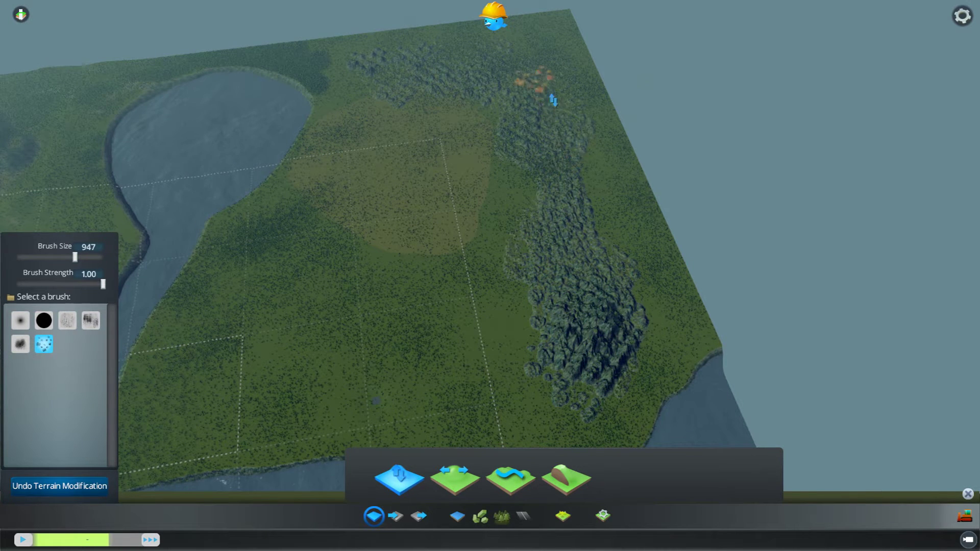
left_click_drag(641, 309, 673, 315)
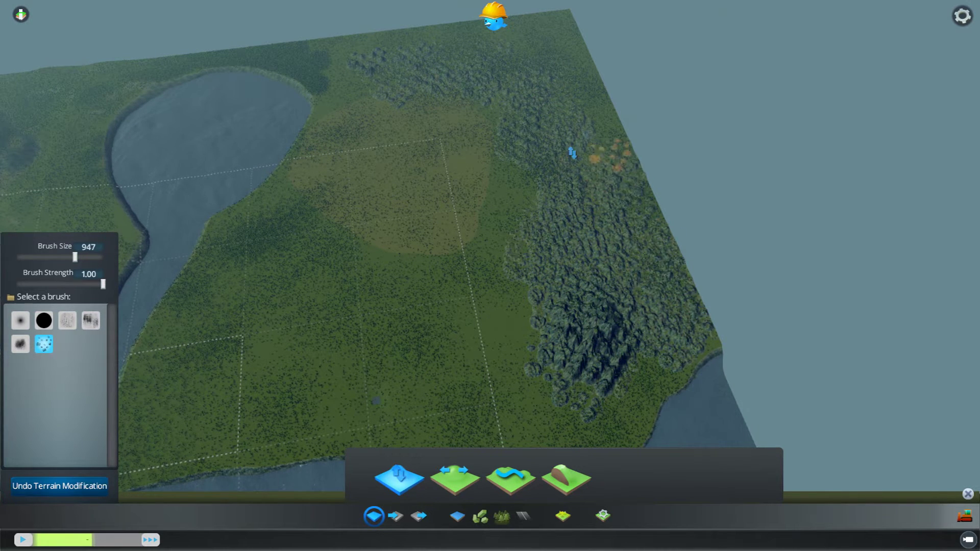
- Extend the bumpy hills across the far map corner and onto the edge of the brown resource area
mouse_move(605, 40)
left_mouse_down()
mouse_move(459, 54)
mouse_move(455, 35)
left_mouse_up()
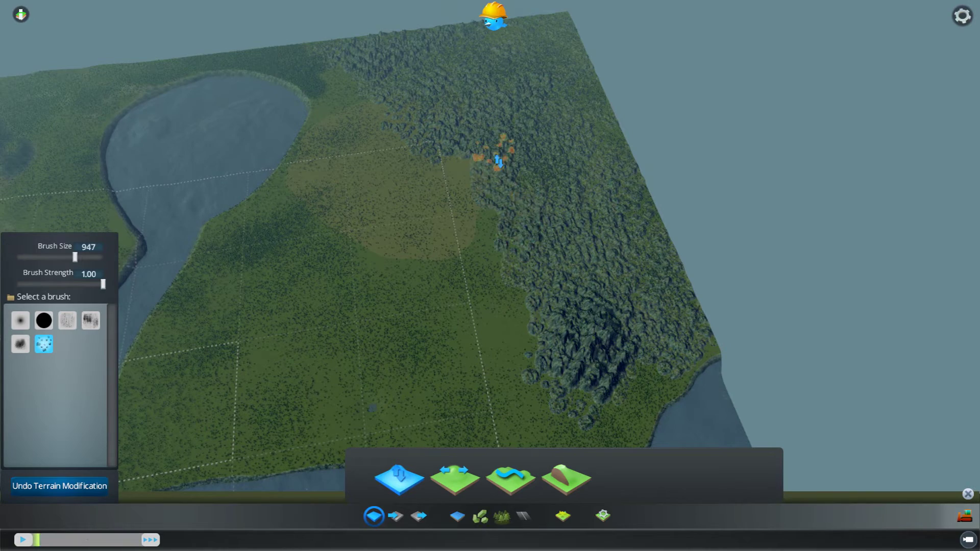
key("w")
key("q")
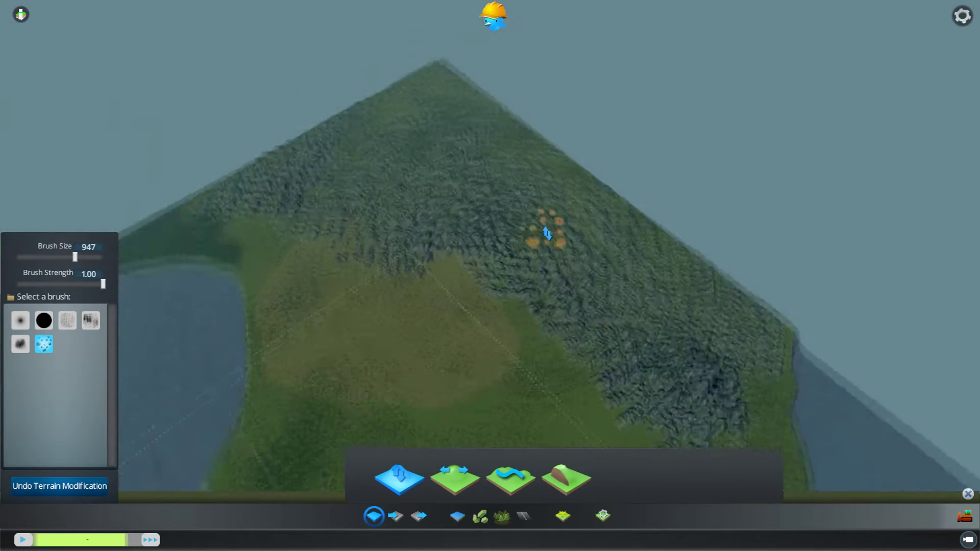
key("a")
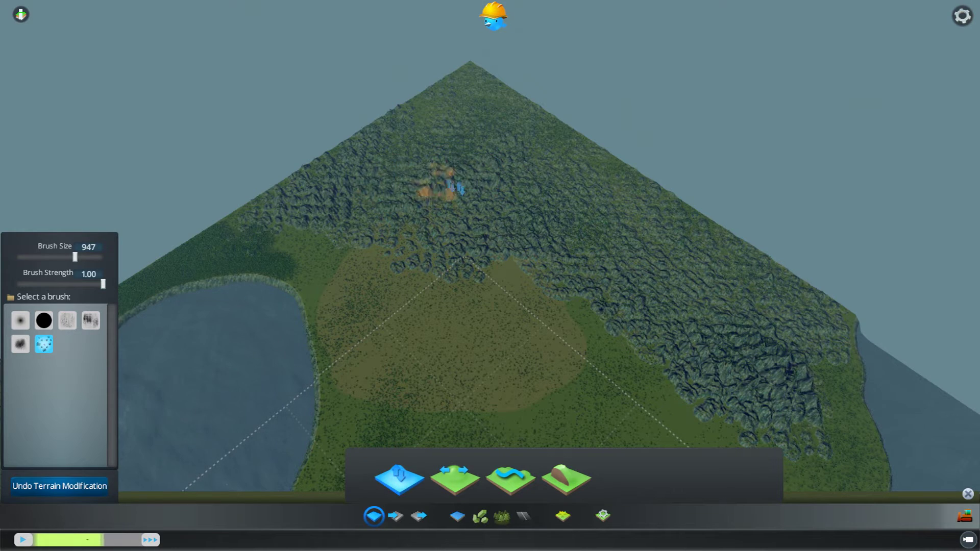
- Soften the bumpy hills along the map edge near the river, using Soften Terrain with the solid round brush at size 947
key("s")
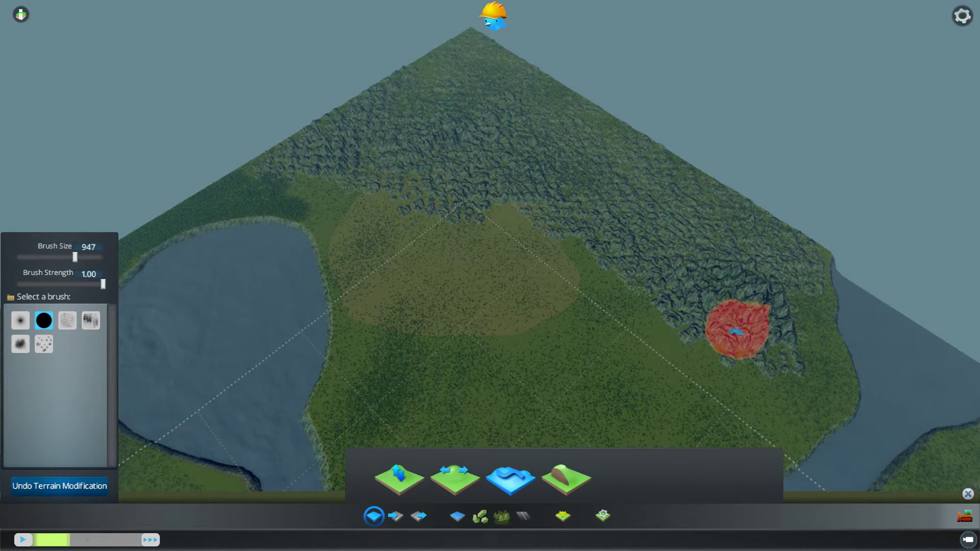
key("d")
left_click_drag(756, 352, 641, 318)
mouse_move(697, 346)
left_mouse_down()
mouse_move(678, 285)
mouse_move(740, 344)
mouse_move(733, 311)
mouse_move(773, 273)
mouse_move(667, 242)
mouse_move(641, 196)
mouse_move(638, 164)
mouse_move(699, 299)
mouse_move(656, 323)
mouse_move(639, 310)
left_mouse_up()
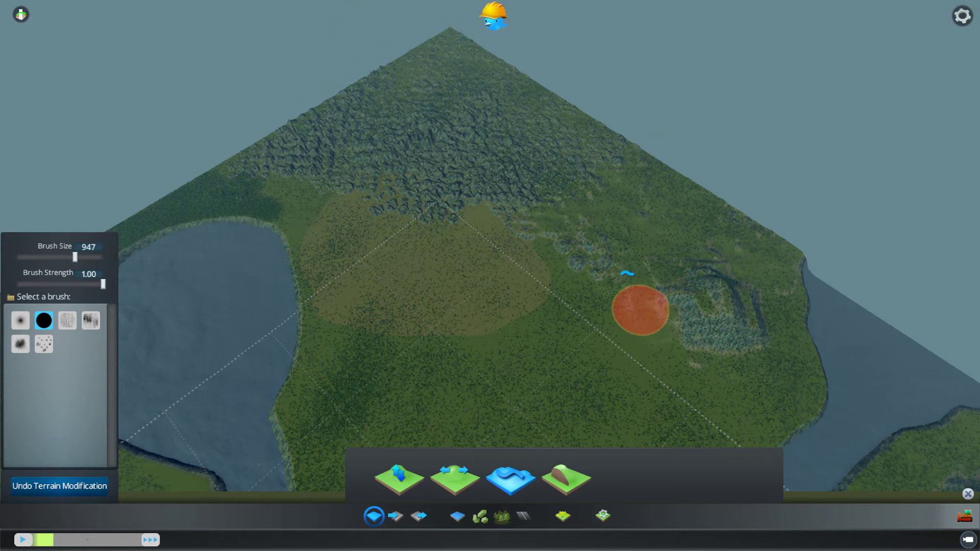
- Soften the remaining bumpy ground in the far map corner and around the brown resource area
key("w")
key("a")
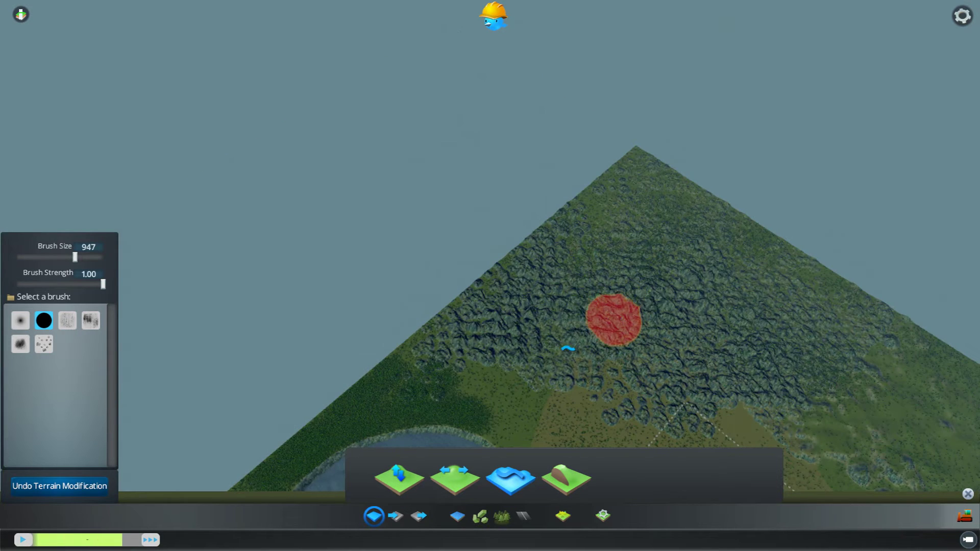
mouse_move(568, 348)
left_mouse_down()
mouse_move(468, 365)
mouse_move(440, 335)
mouse_move(510, 327)
mouse_move(567, 340)
mouse_move(655, 375)
mouse_move(644, 399)
mouse_move(725, 411)
left_mouse_up()
mouse_move(658, 341)
left_mouse_down()
mouse_move(594, 319)
mouse_move(540, 277)
left_mouse_up()
mouse_move(529, 243)
left_mouse_down()
mouse_move(598, 206)
mouse_move(578, 270)
mouse_move(658, 286)
mouse_move(662, 341)
mouse_move(781, 423)
mouse_move(811, 373)
mouse_move(706, 306)
mouse_move(668, 245)
mouse_move(887, 363)
mouse_move(776, 273)
mouse_move(926, 355)
mouse_move(746, 324)
mouse_move(660, 256)
mouse_move(678, 317)
mouse_move(665, 238)
mouse_move(735, 227)
mouse_move(663, 176)
left_mouse_up()
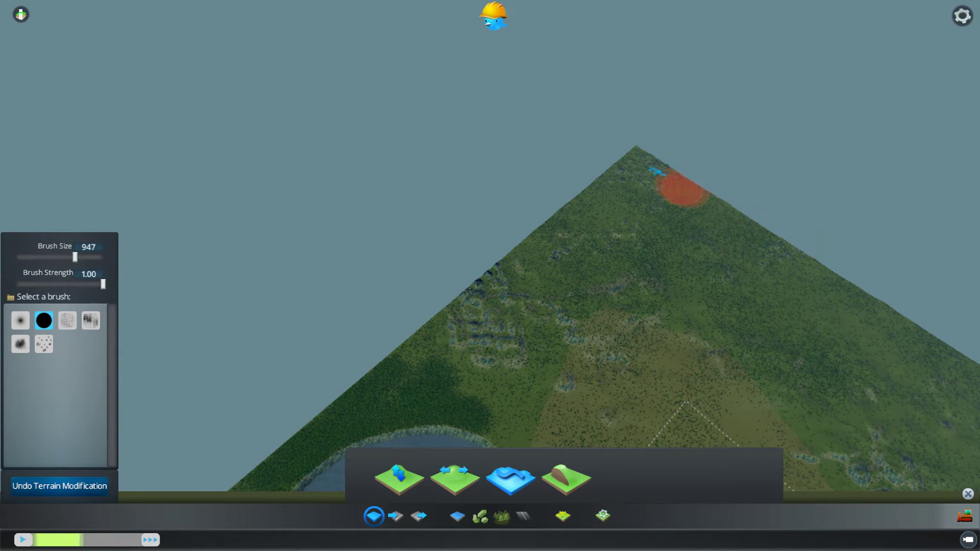
mouse_move(589, 207)
left_mouse_down()
mouse_move(637, 170)
mouse_move(802, 290)
mouse_move(558, 256)
mouse_move(634, 328)
mouse_move(508, 262)
mouse_move(473, 315)
left_mouse_up()
key("d")
key("s")
mouse_move(623, 311)
left_mouse_down()
mouse_move(667, 300)
mouse_move(564, 243)
mouse_move(673, 230)
mouse_move(503, 232)
mouse_move(653, 162)
mouse_move(380, 189)
mouse_move(263, 164)
mouse_move(428, 190)
left_mouse_up()
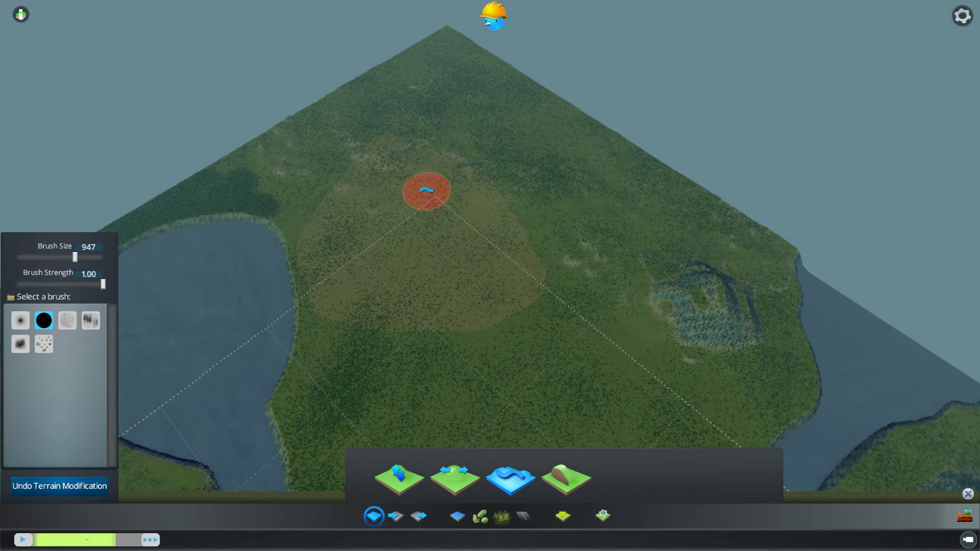
- Examine the softened corner, the rivers and lake, and the older hills beside the dark resource area
key("q")
key("q")
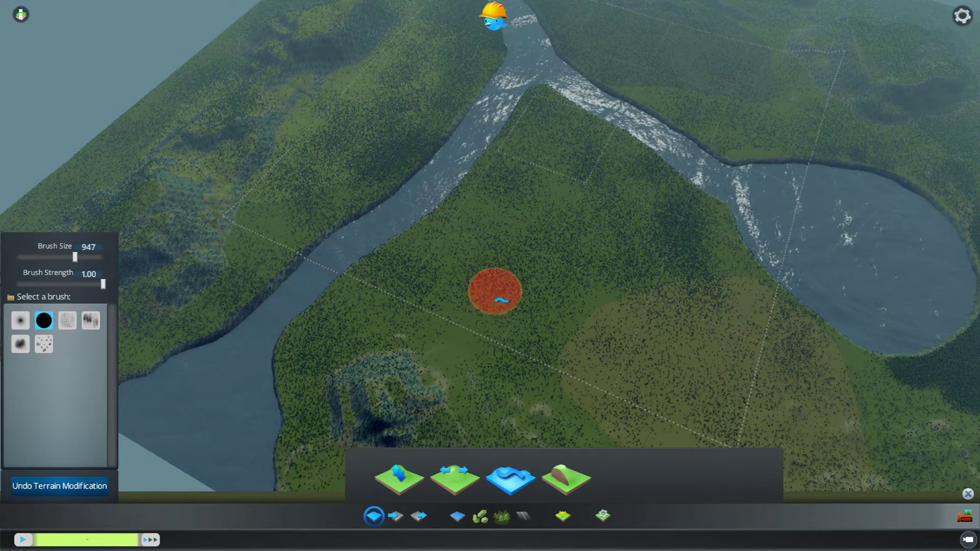
key("q")
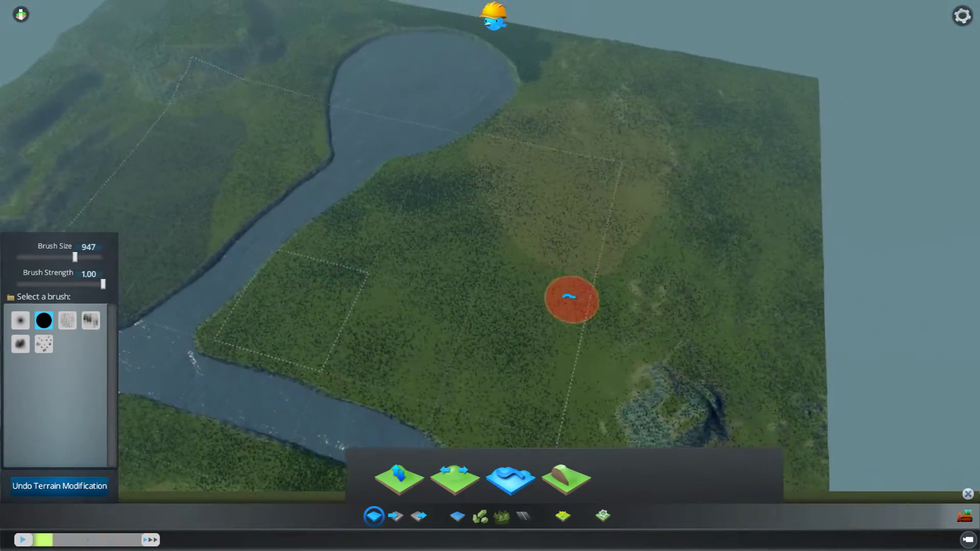
scroll(569, 296, "up", 10)
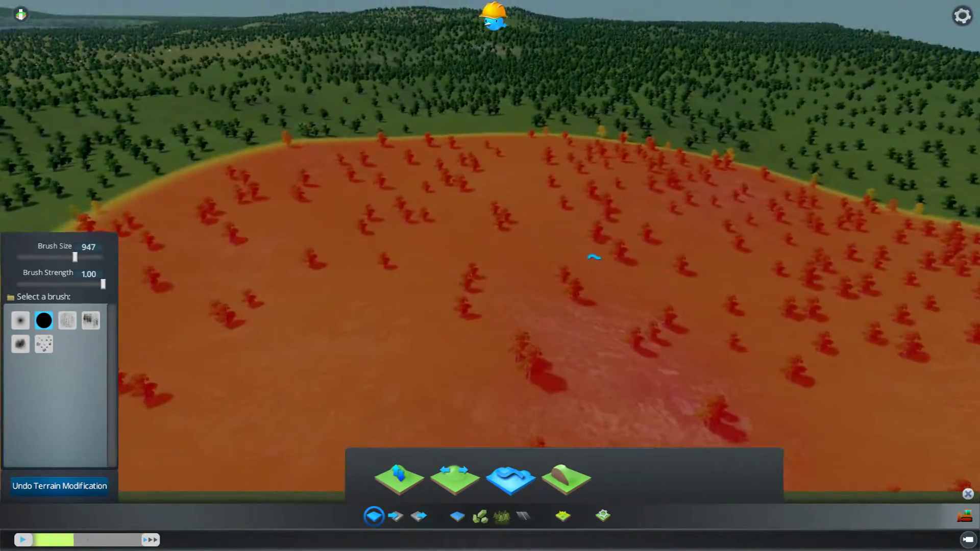
scroll(593, 257, "down", 10)
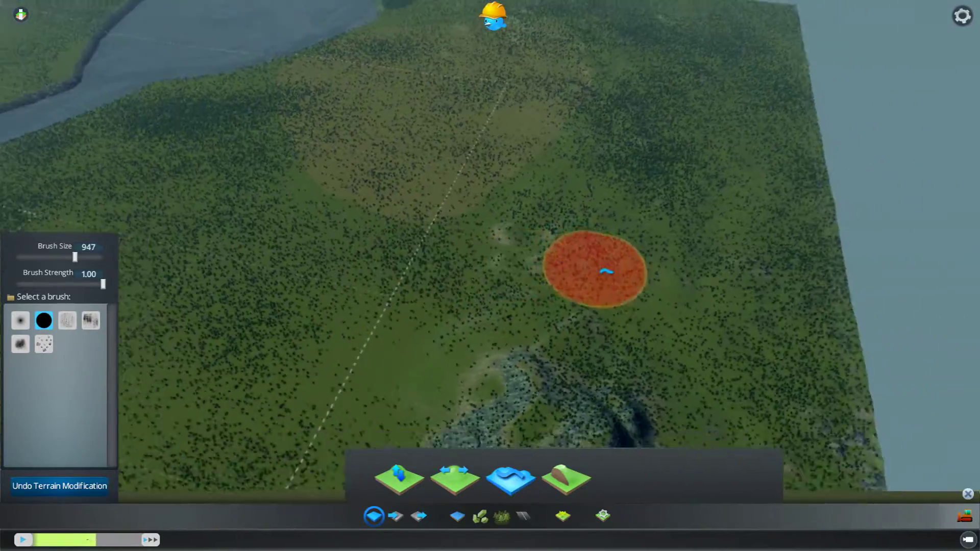
key("a")
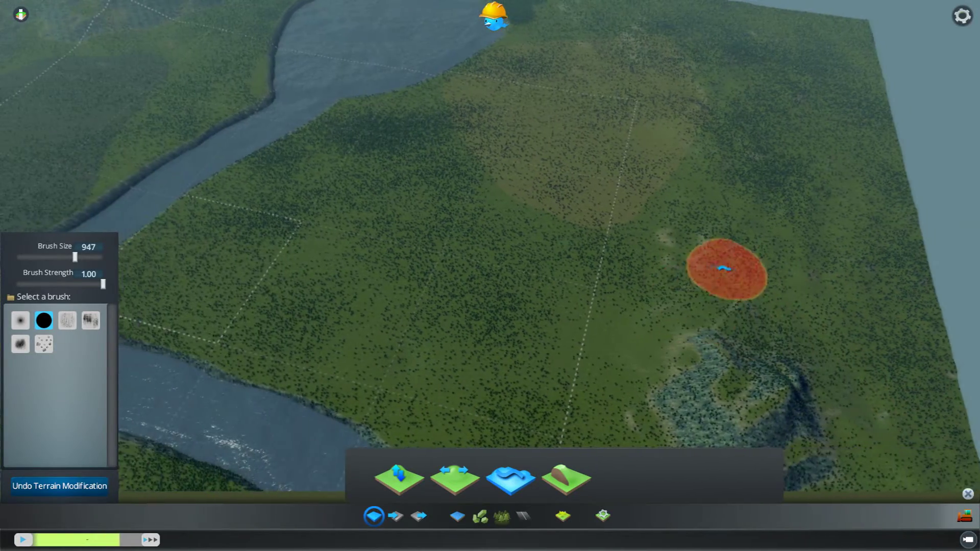
key("a")
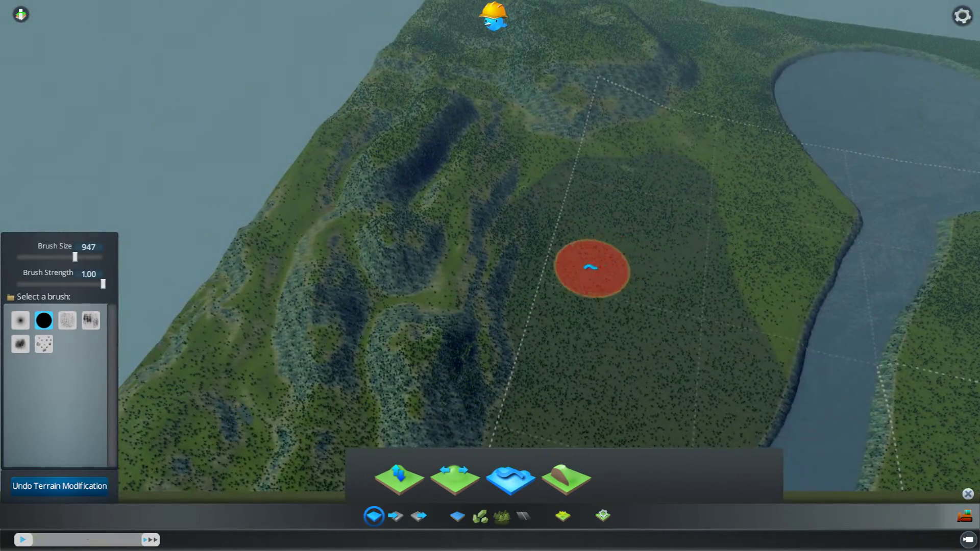
middle_click_drag(591, 267, 481, 411)
key("s")
- Thin the trees on the hills beside the dark resource area with the soft round brush, at reduced and full brush strength
left_click(502, 516)
scroll(460, 327, "up", 5)
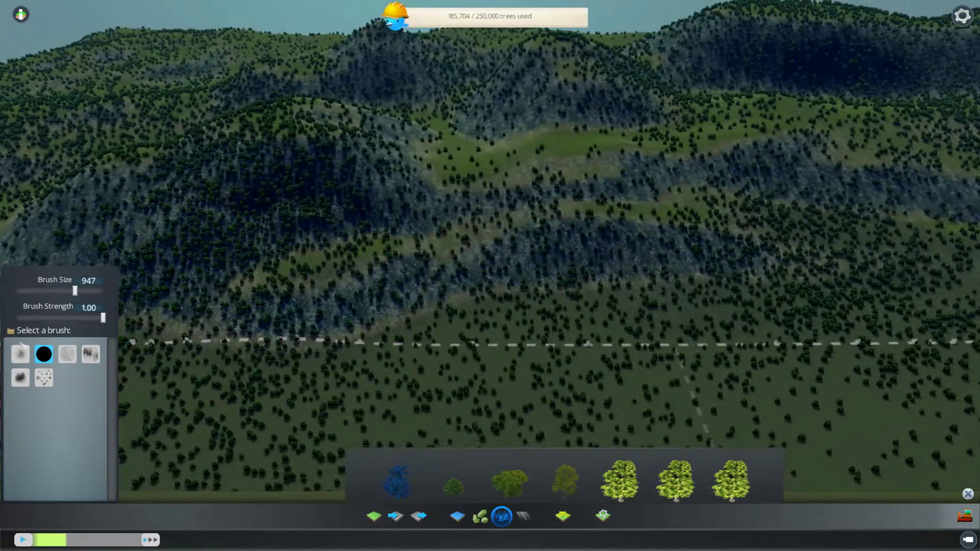
left_click(20, 354)
scroll(145, 317, "up", 3)
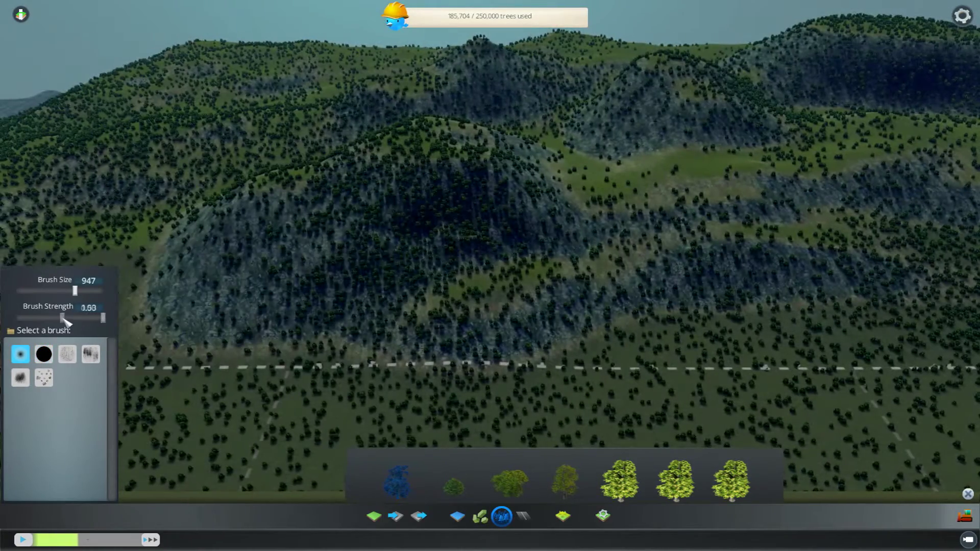
left_click(63, 319)
right_click_drag(236, 280, 211, 285)
left_click_drag(63, 317, 153, 306)
mouse_move(214, 278)
right_mouse_down()
mouse_move(376, 321)
mouse_move(525, 317)
right_mouse_up()
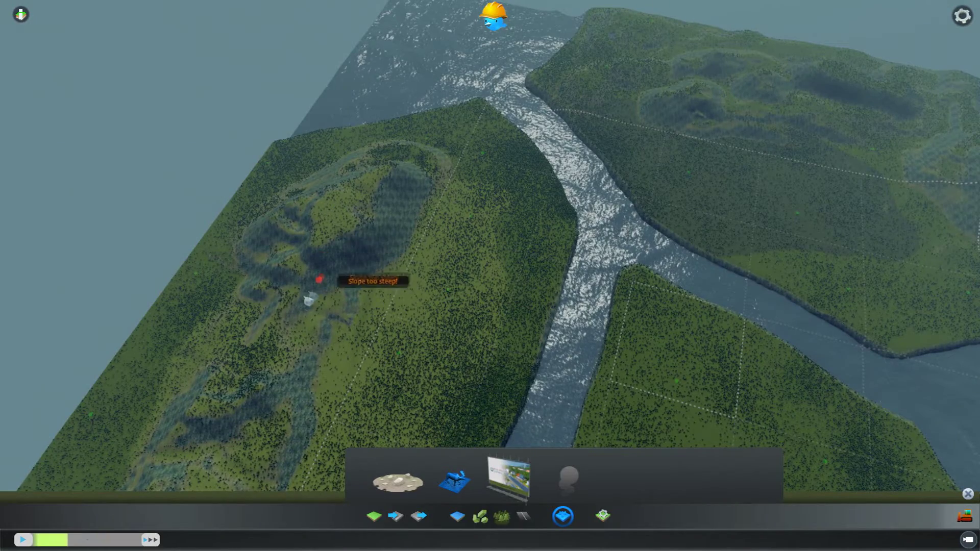
key("s")
key("a")
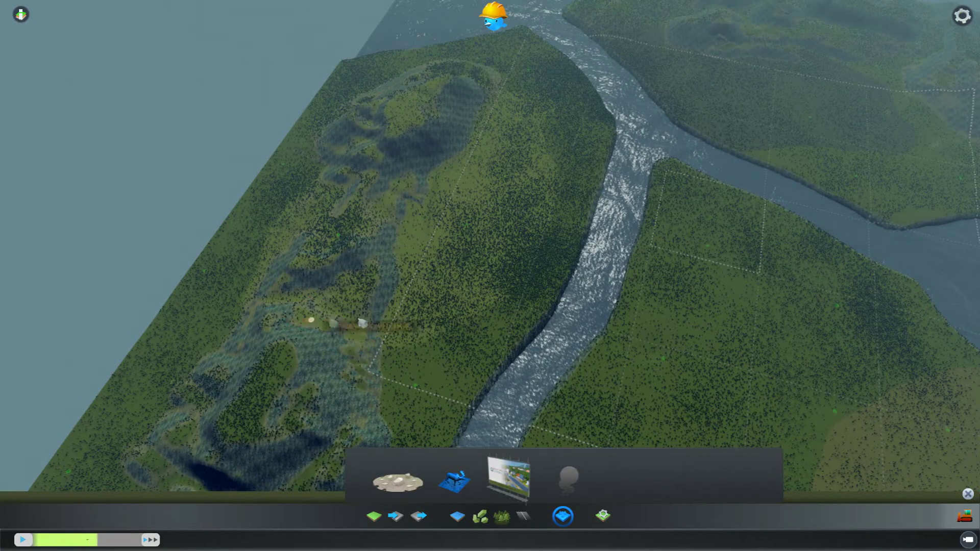
key("s")
key("d")
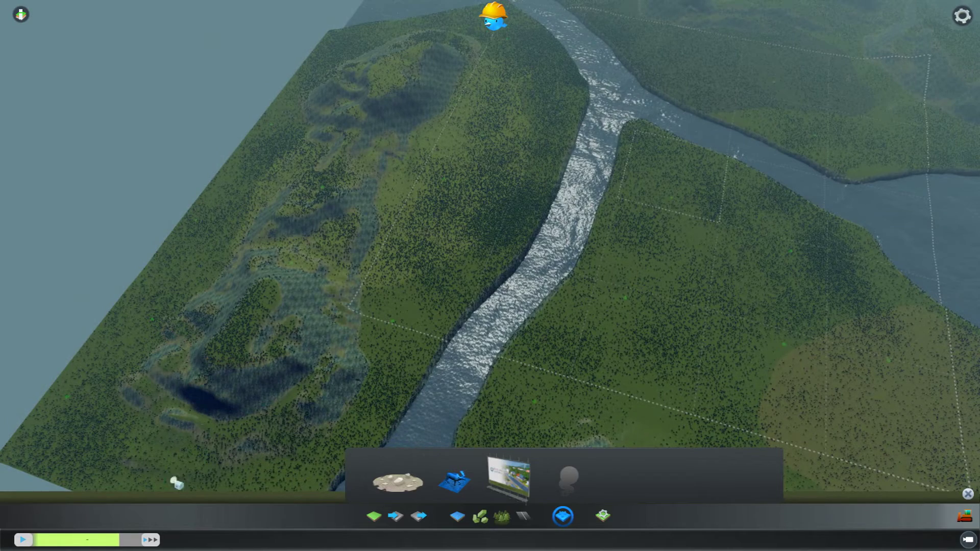
left_click(398, 482)
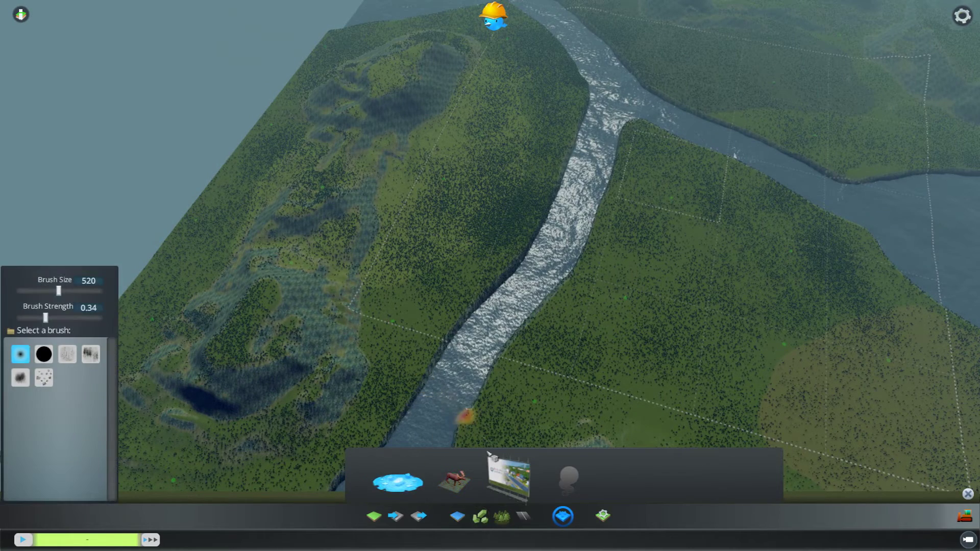
left_click(528, 491)
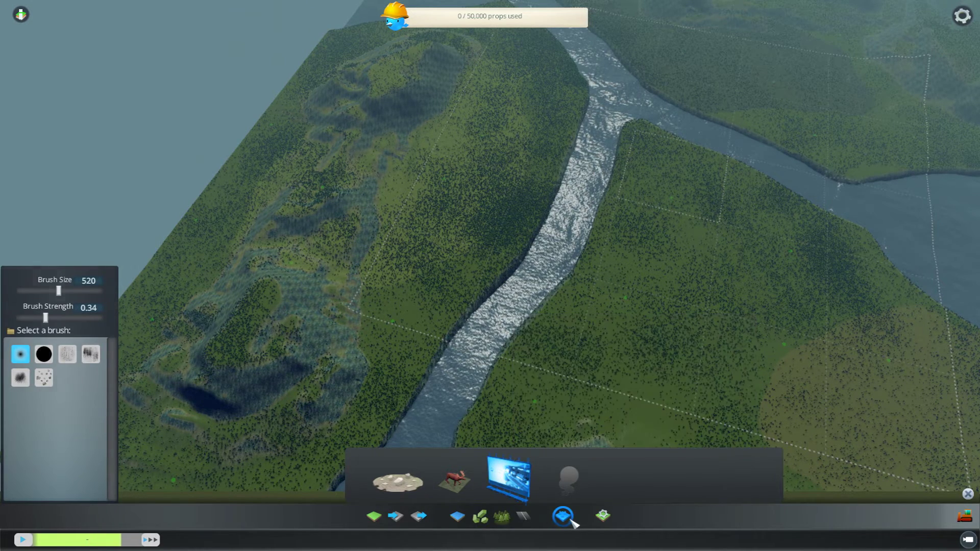
- Examine the start area tiles, and view the rivers, fork and softened hills through the snapshot camera
left_click(602, 516)
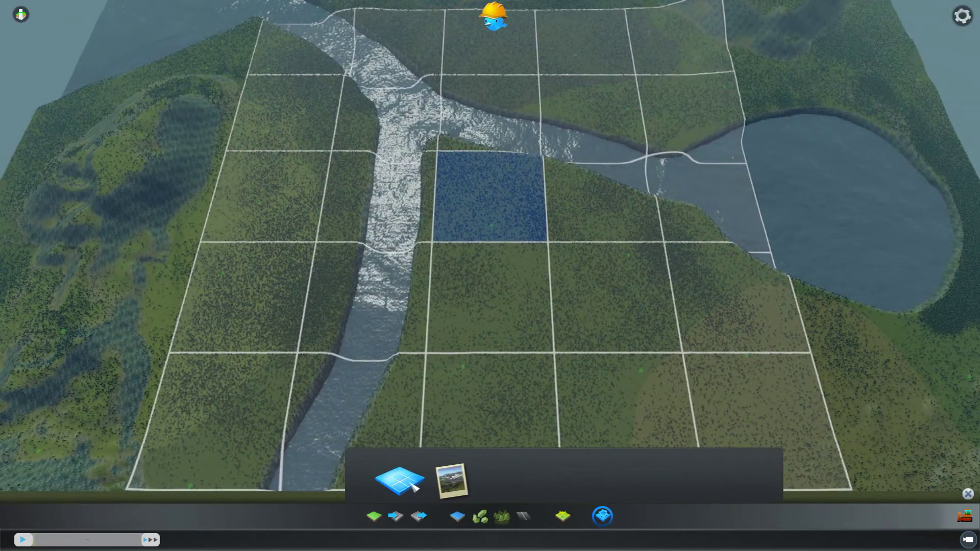
left_click(461, 485)
key("d")
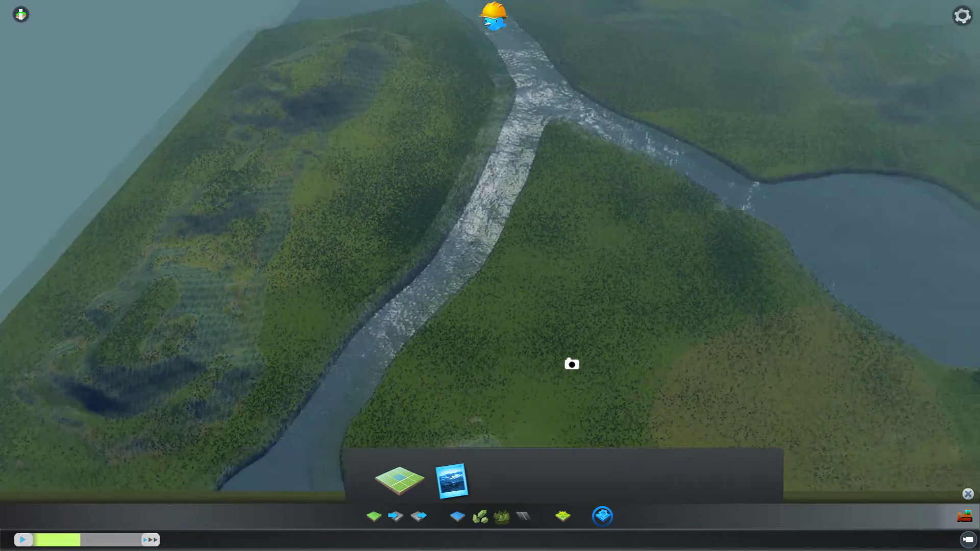
scroll(568, 363, "down", 3)
scroll(569, 366, "up", 5)
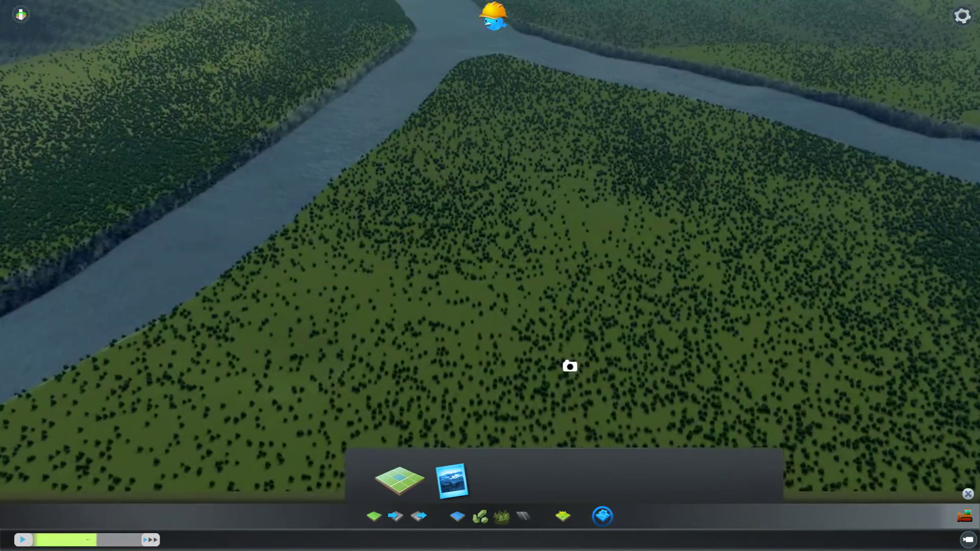
middle_click_drag(570, 365, 496, 145)
scroll(317, 170, "down", 5)
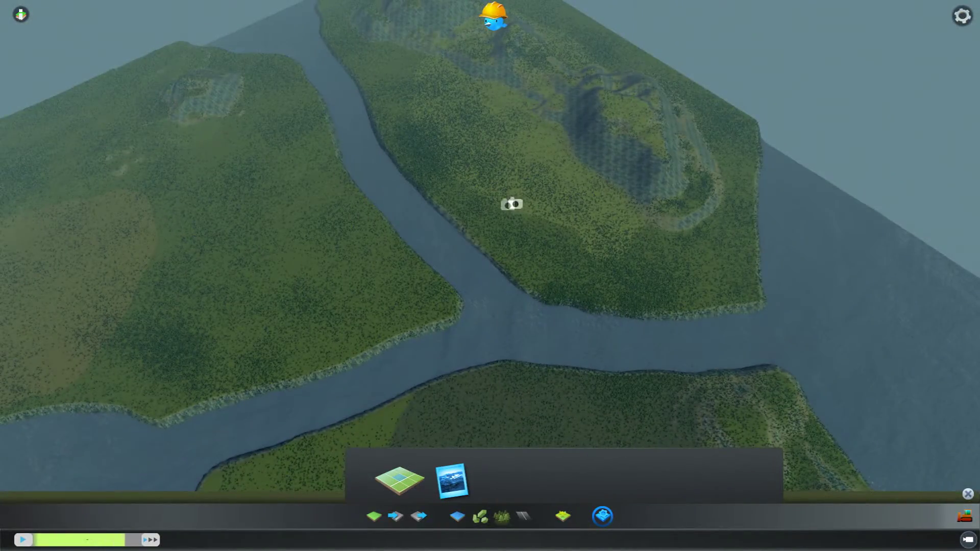
key("a")
key("s")
key("d")
key("w")
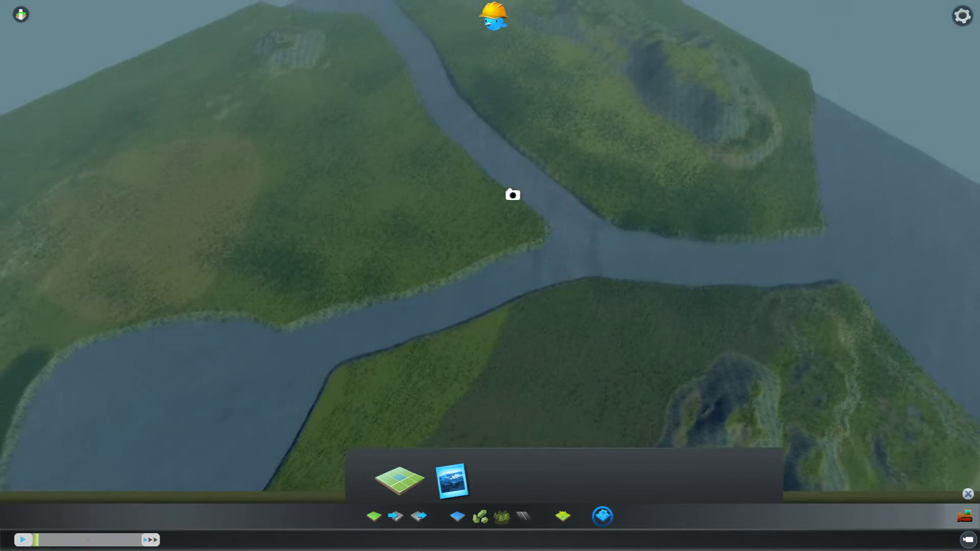
key("e")
scroll(510, 199, "up", 5)
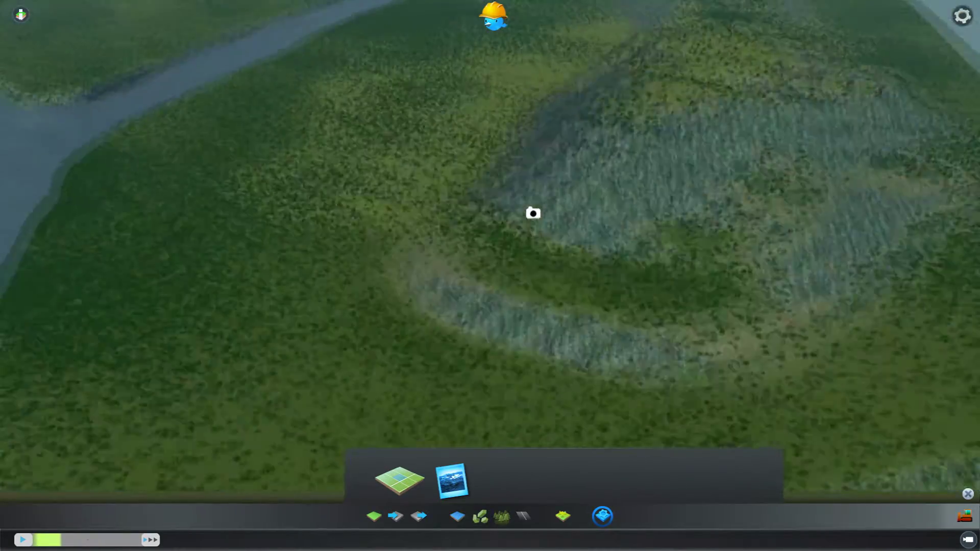
scroll(530, 209, "down", 5)
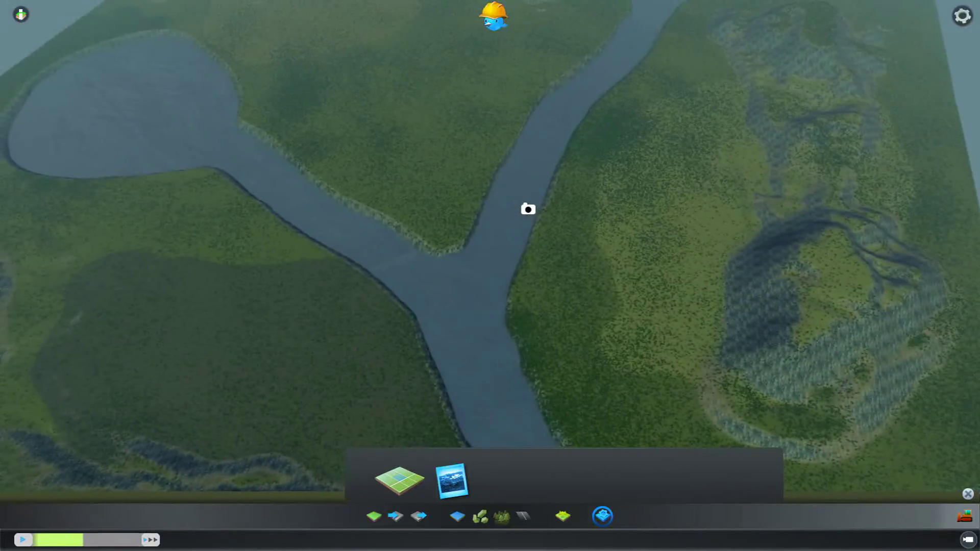
- Examine the lake, brown resource area and overall map layout from several angles through the snapshot camera
key("a")
key("w")
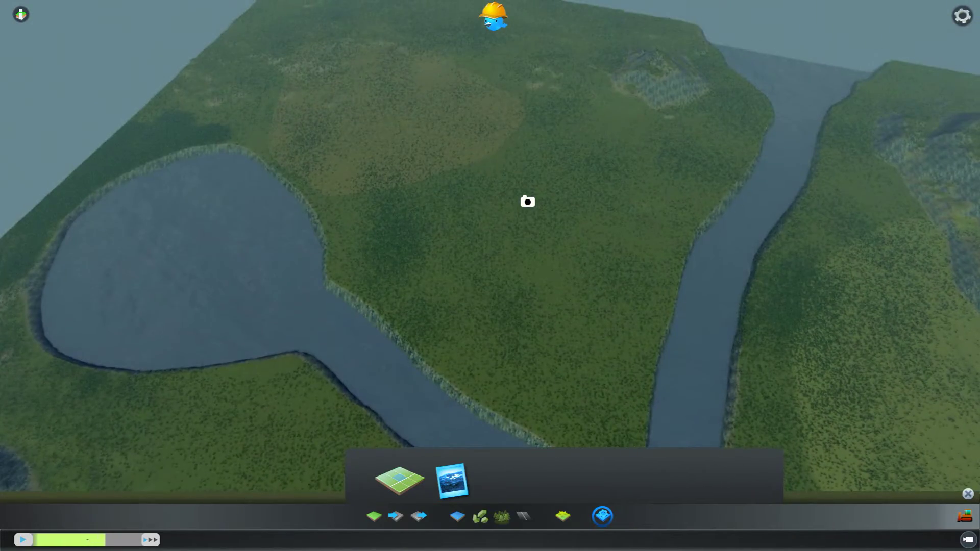
key("a")
key("d")
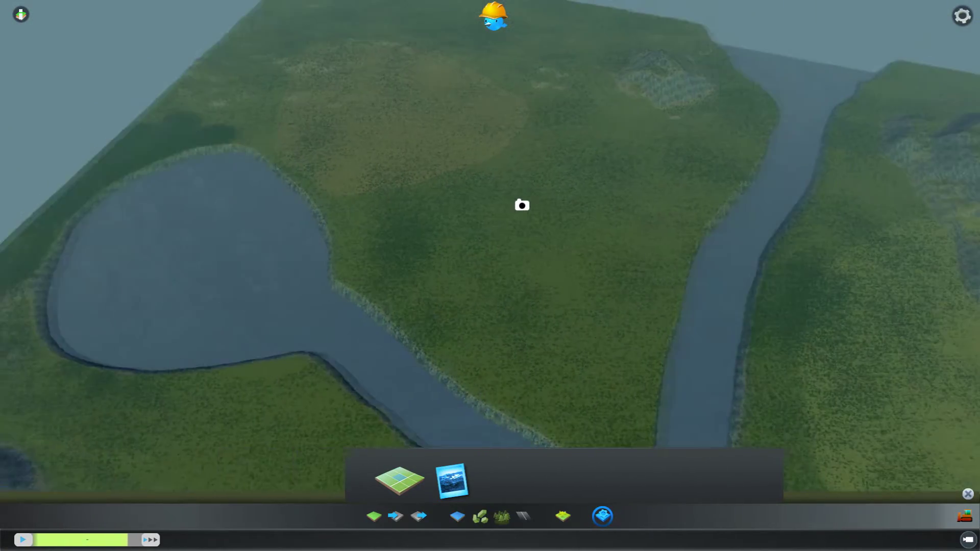
scroll(522, 202, "down", 3)
key("a")
key("w")
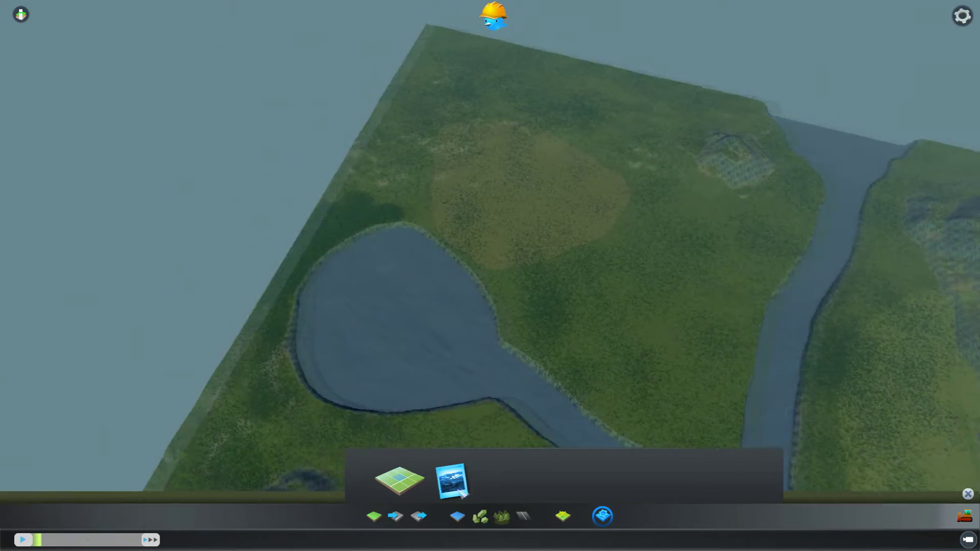
key("d")
middle_click_drag(415, 547, 317, 270)
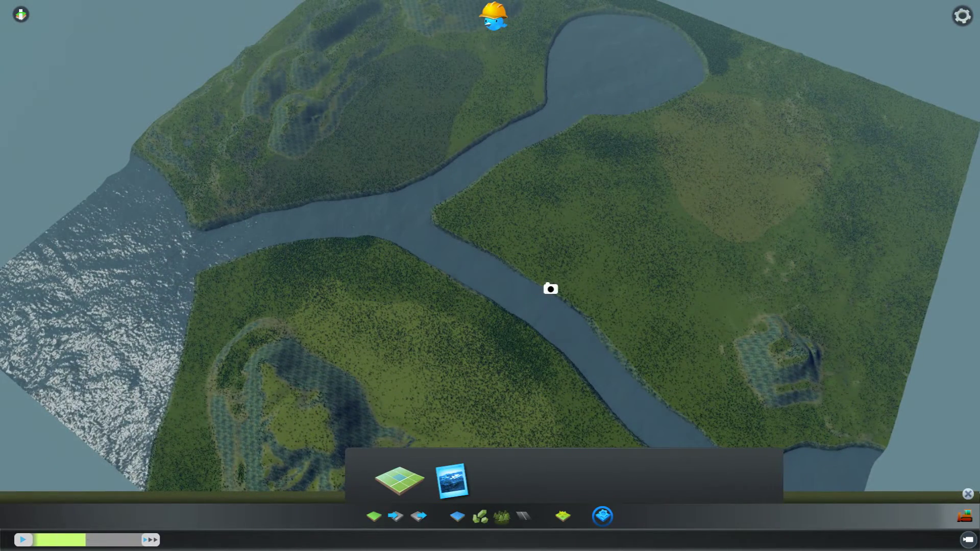
scroll(514, 429, "up", 4)
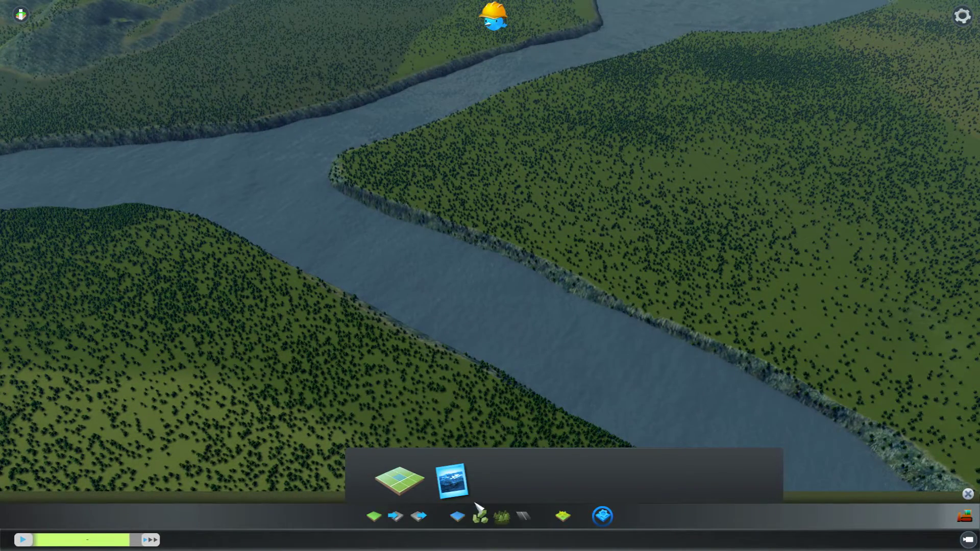
- Place two plane connections across opposite map edges, one beyond the brown resource area and one behind the long hills by the dark area
left_click(522, 517)
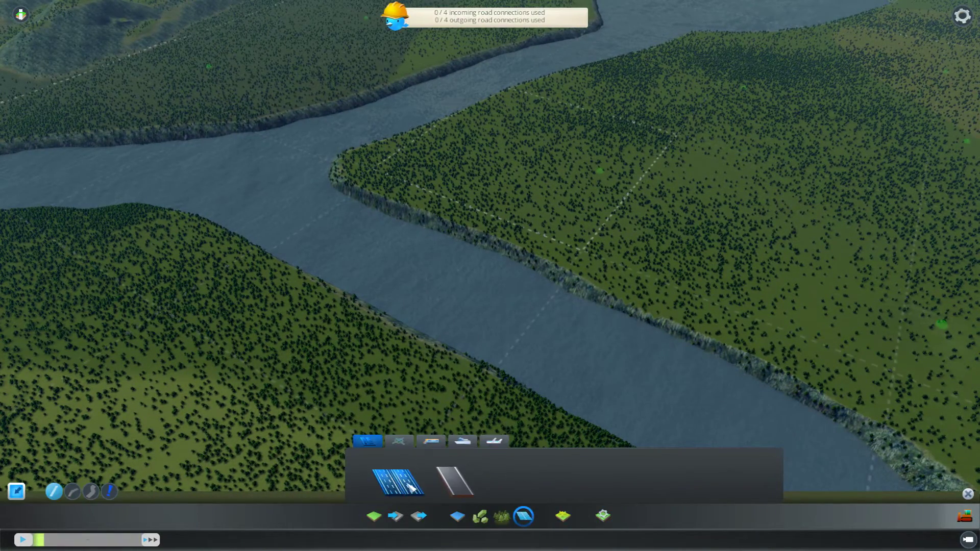
left_click(494, 442)
scroll(487, 381, "down", 5)
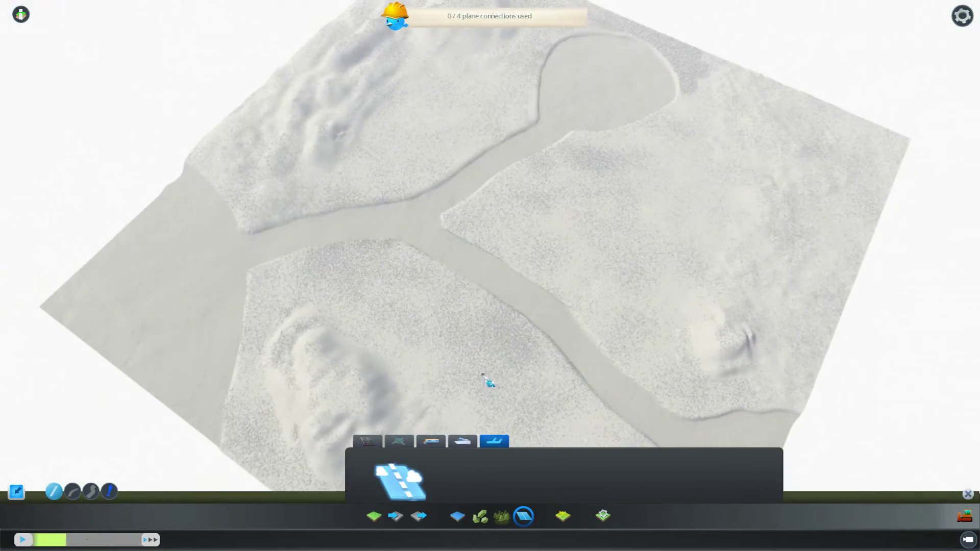
left_click(798, 251)
left_click(888, 291)
key("w")
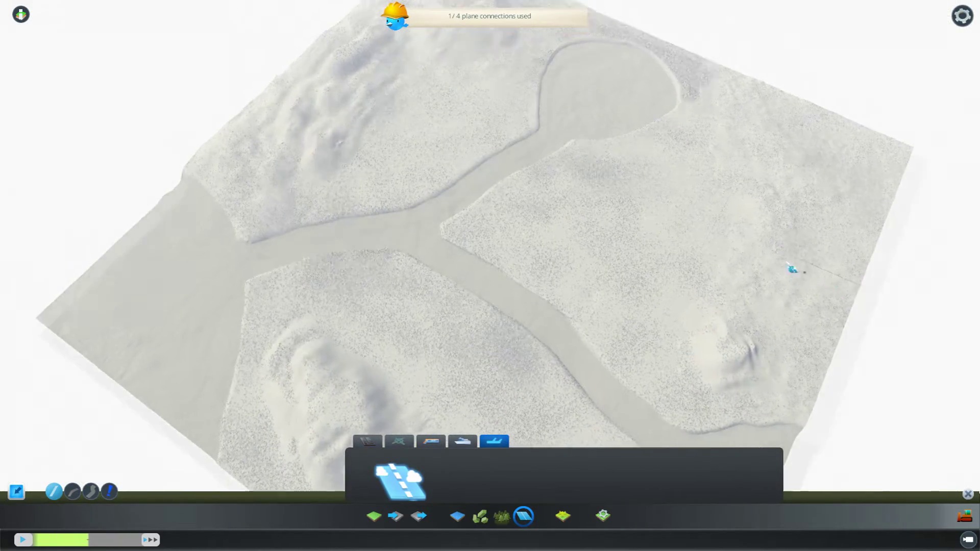
key("a")
left_click(317, 235)
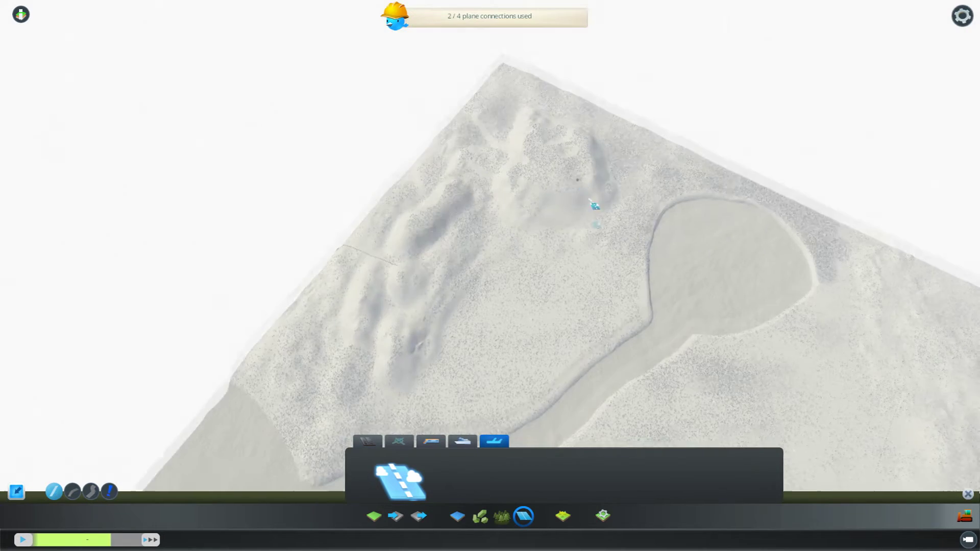
- Place a third and a fourth plane connection across the map edge behind the hill range on the river's far side
key("s")
middle_click_drag(630, 316, 792, 250)
left_click(694, 214)
left_click(800, 237)
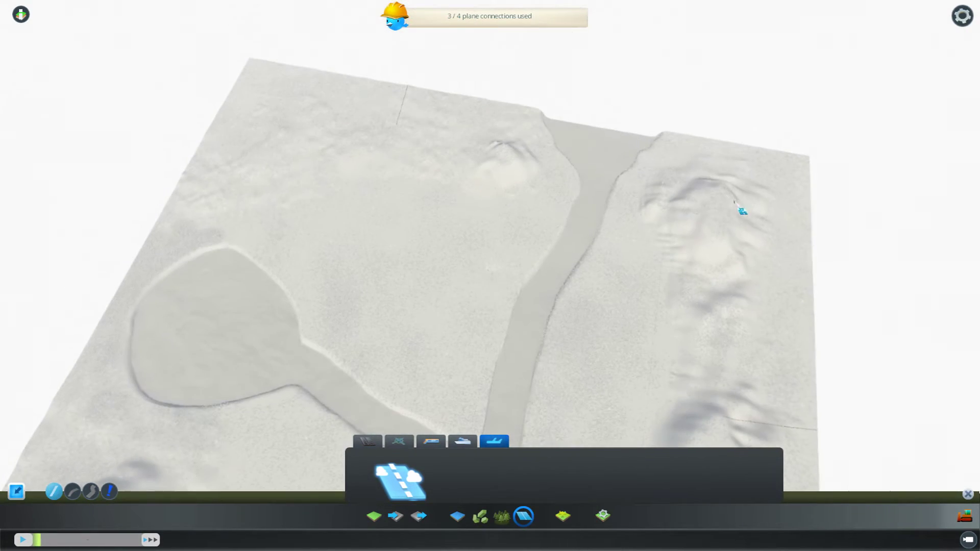
left_click(668, 207)
left_click(859, 223)
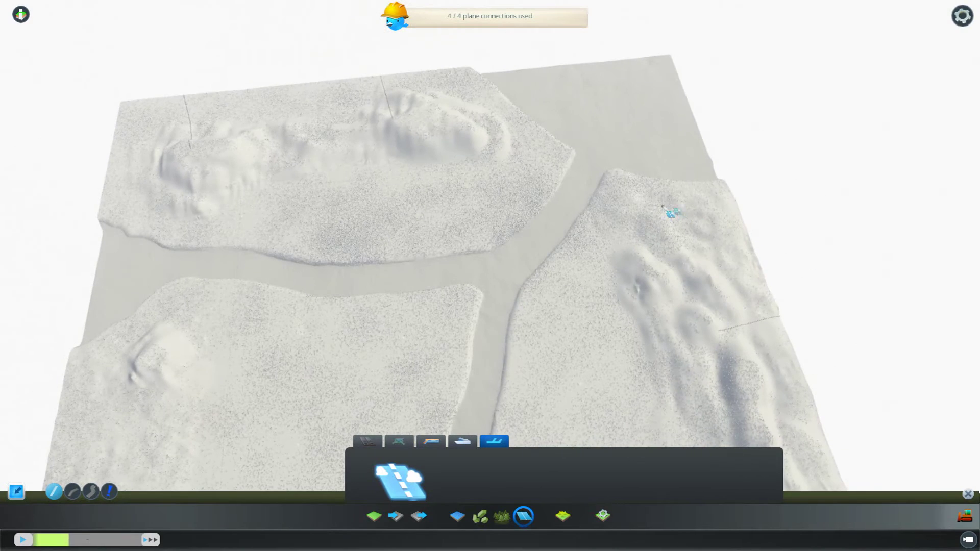
left_click(668, 209)
right_click(663, 134)
right_click(715, 166)
left_click(677, 232)
right_click(750, 228)
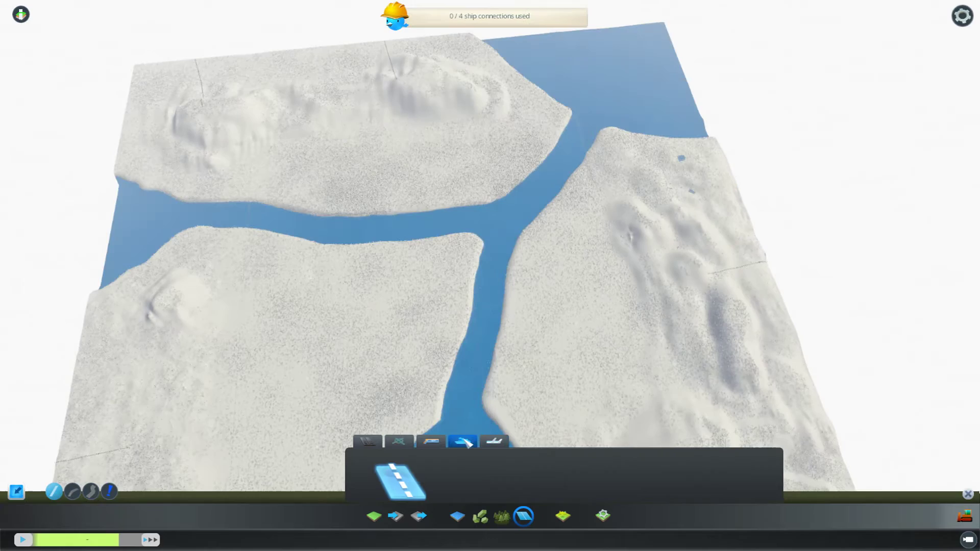
- Place a ship connection across the outer edge of the flooded corner basin, near its shore
left_click(462, 441)
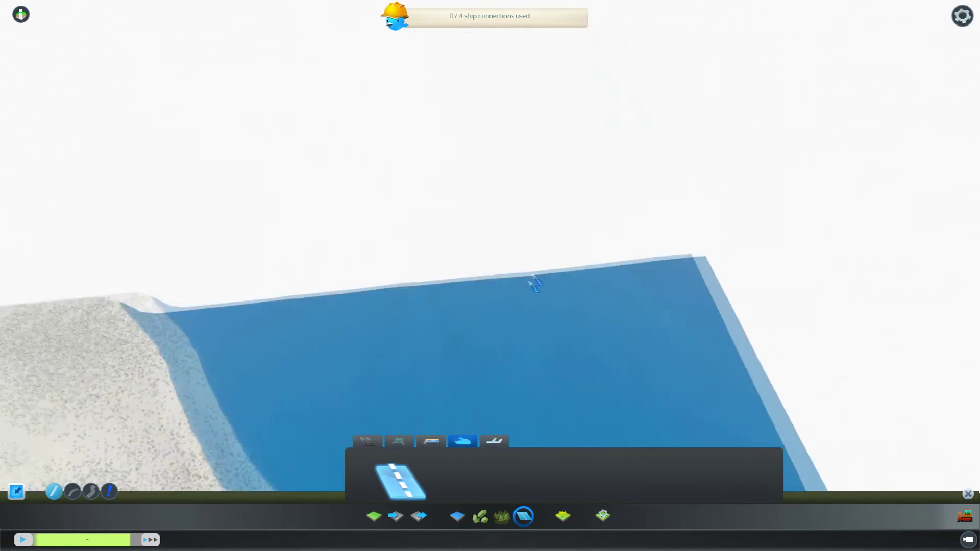
left_click(356, 314)
left_click(326, 206)
right_click(560, 150)
key("s")
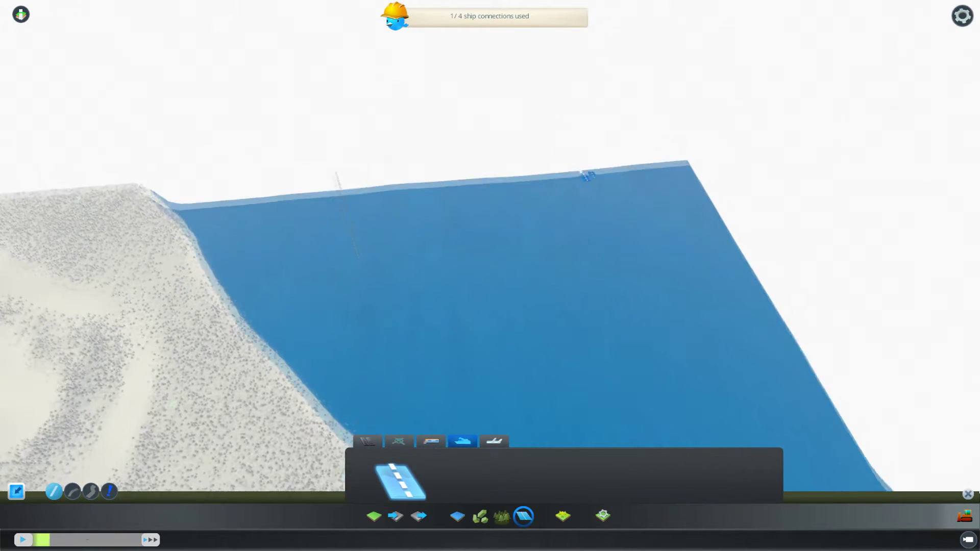
- Add a second and a third ship connection across the outer edges of the flooded corner basin
left_click(617, 255)
left_click(816, 189)
key("s")
left_click(625, 261)
left_click(862, 278)
key("s")
scroll(779, 267, "down", 4)
key("s")
key("a")
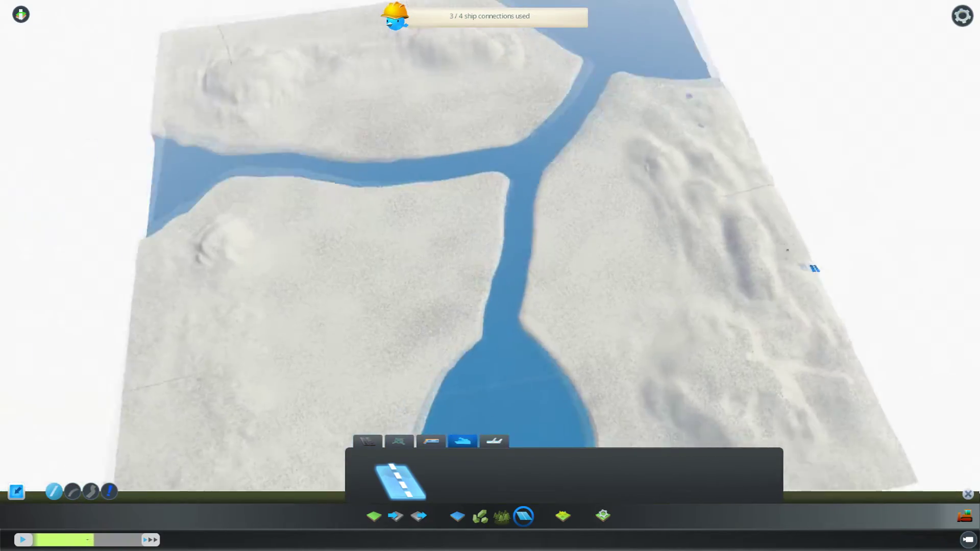
- Look over the river mouth and the basin edges for further ship connection spots
key("q")
key("q")
key("d")
key("e")
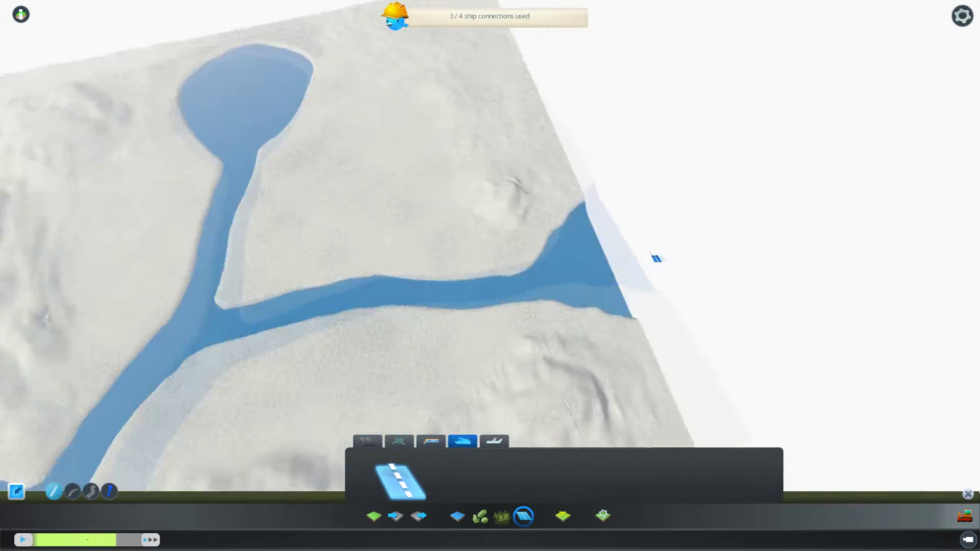
key("a")
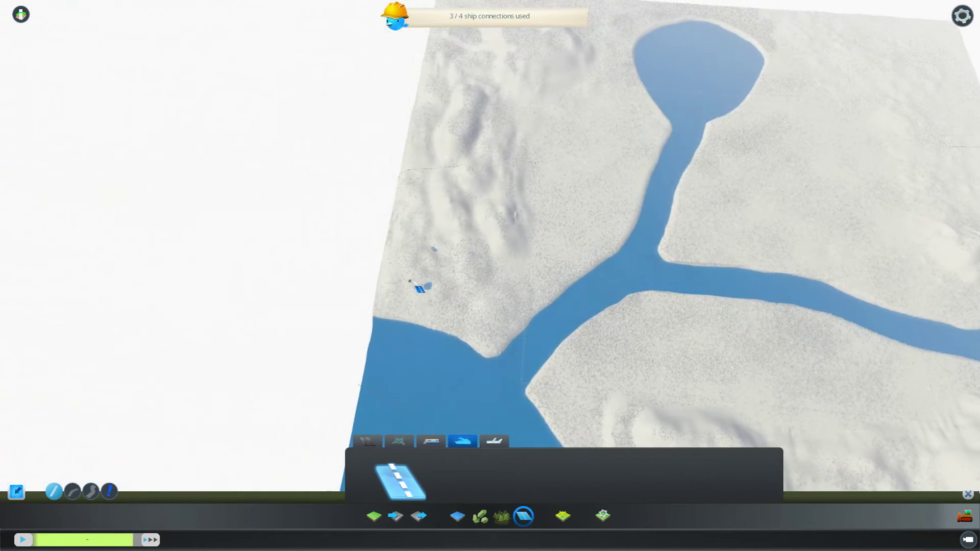
key("d")
key("q")
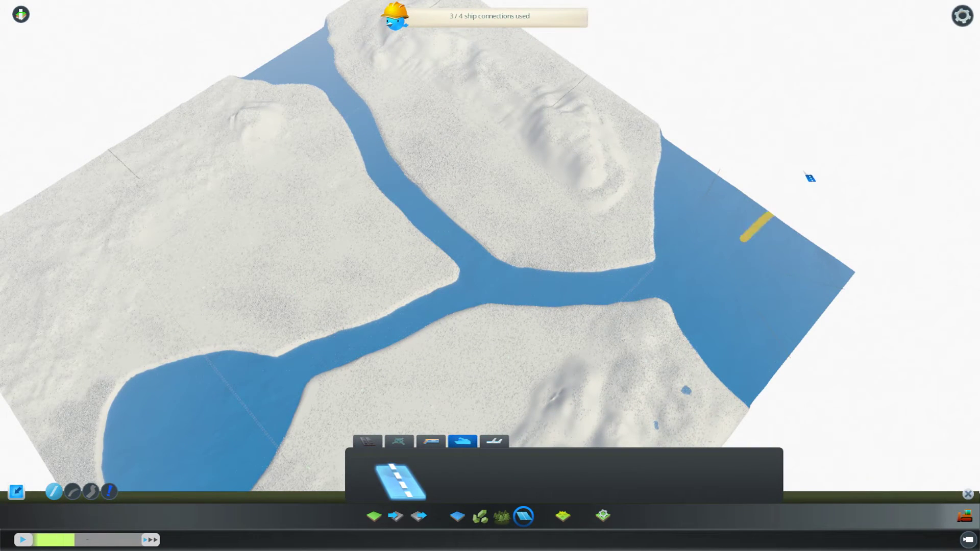
- Place a highway interchange on the open ground across the river, between the lake and the dark resource area
left_click(431, 442)
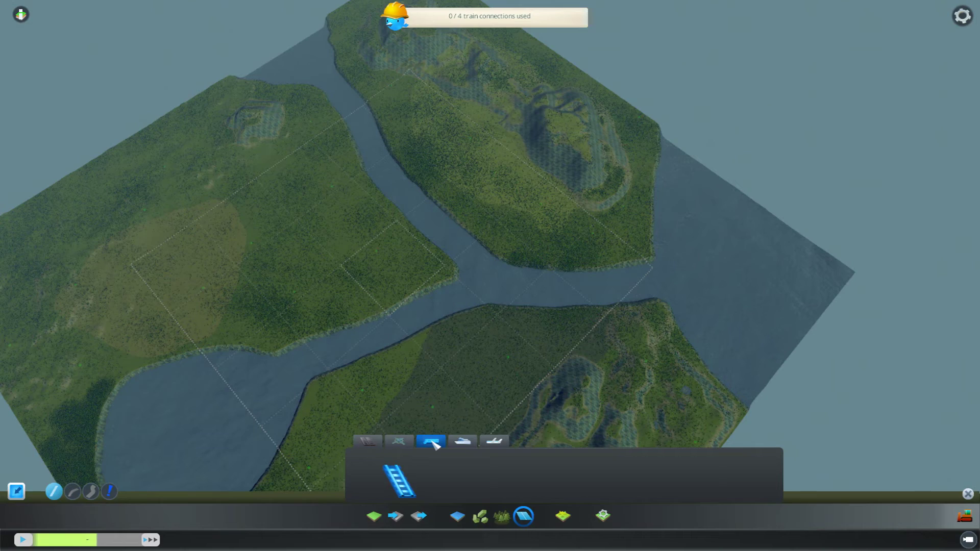
left_click(399, 440)
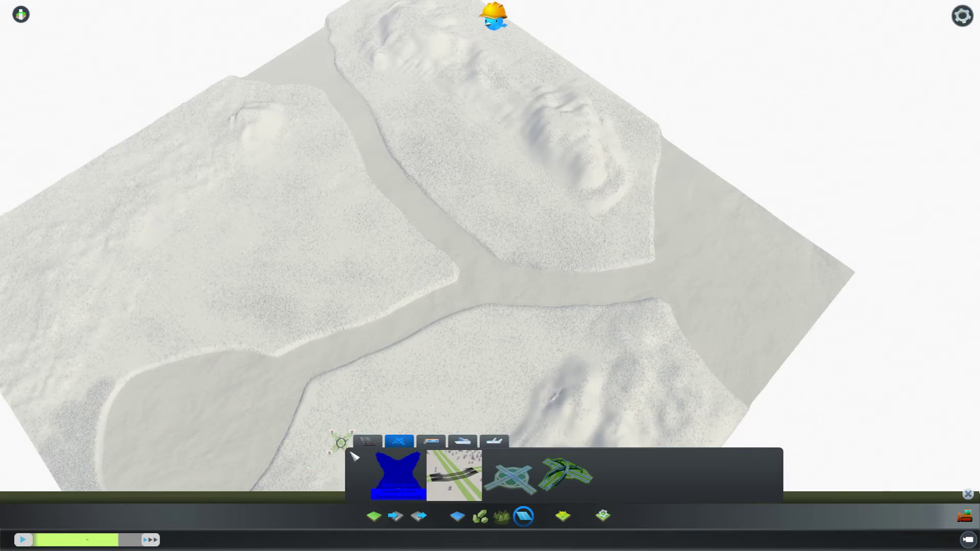
key("q")
key("s")
scroll(679, 408, "up", 5)
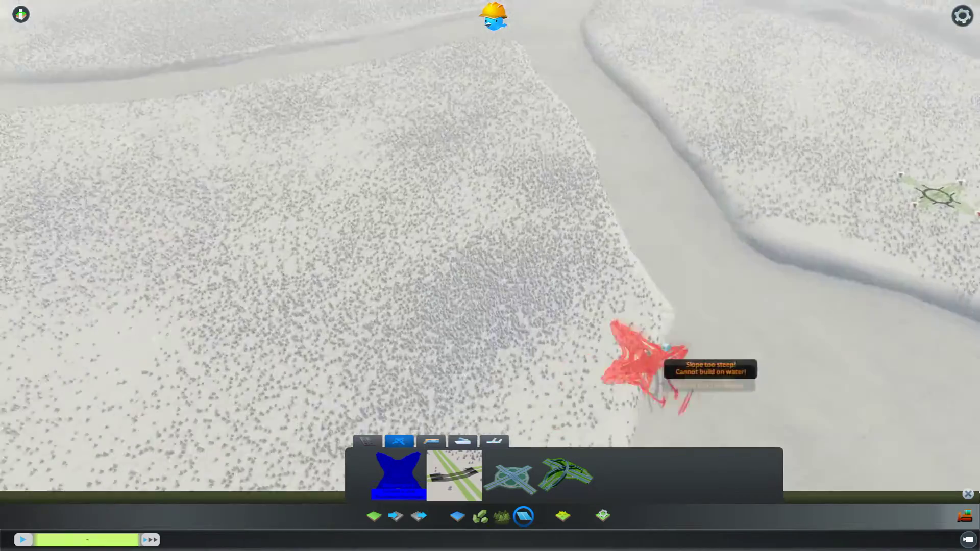
key("d")
key("d")
key("e")
key("d")
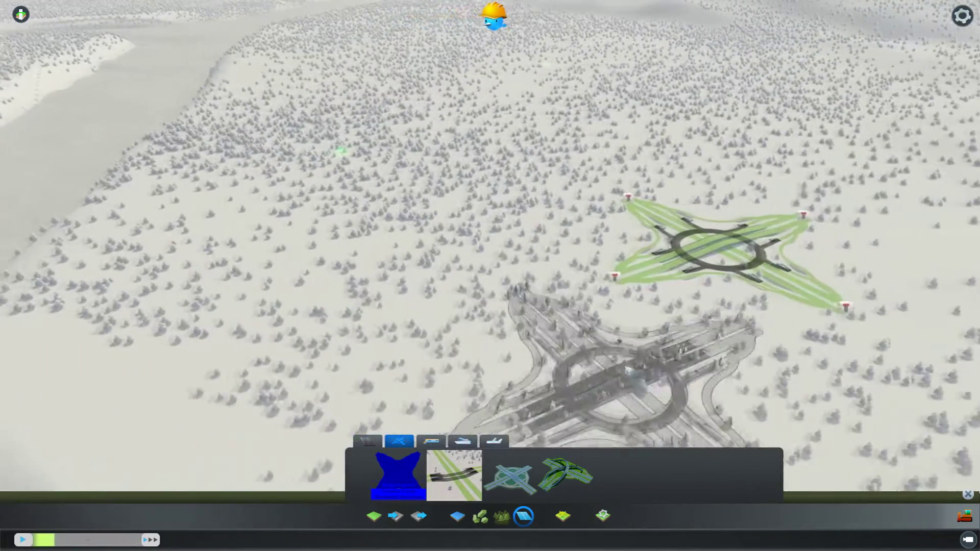
left_click(523, 517)
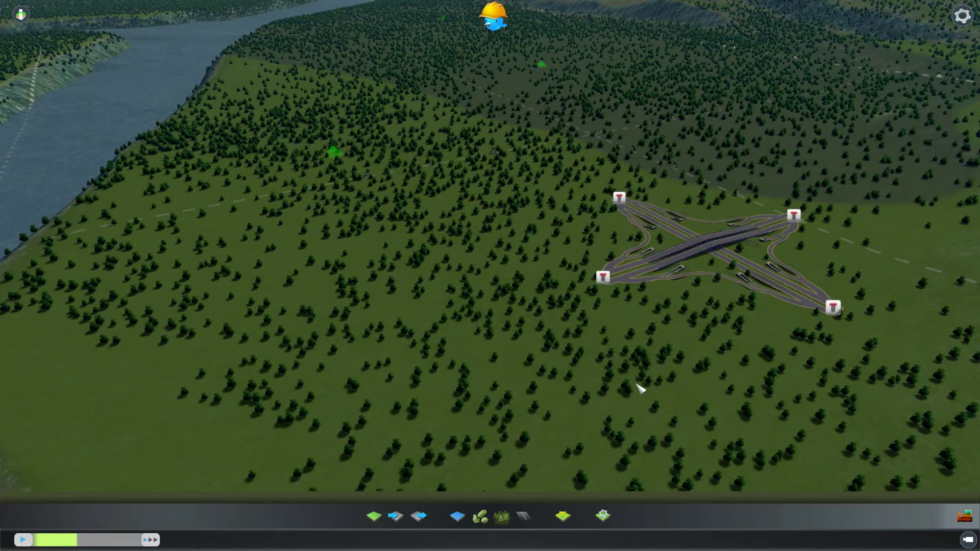
- Demolish the interchange's elevated overpass lanes and the central stretches of the carriageways passing beneath them
key("b")
scroll(625, 377, "up", 3)
left_click(590, 382)
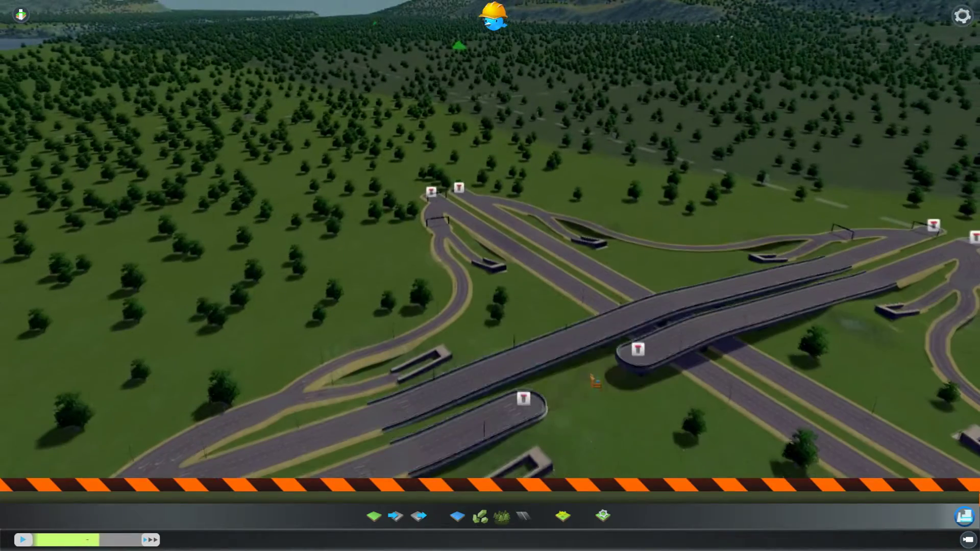
left_click(592, 336)
left_click(674, 337)
left_click(679, 337)
left_click(714, 328)
left_click(821, 296)
left_click(909, 263)
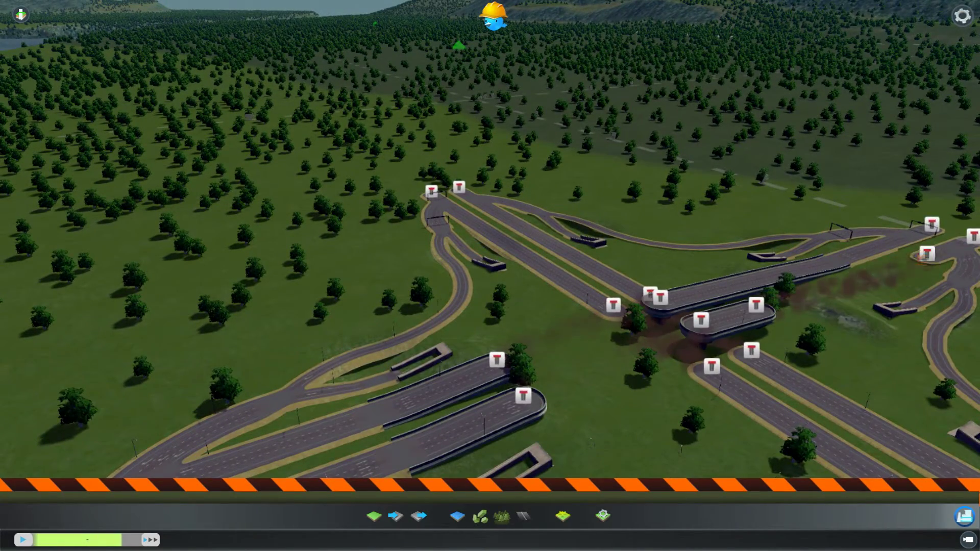
left_click(885, 242)
left_click(796, 273)
left_click(714, 291)
left_click(719, 319)
- Demolish the leftover overpass lanes and outer ramps on the interchange arm facing the river
scroll(566, 346, "down", 5)
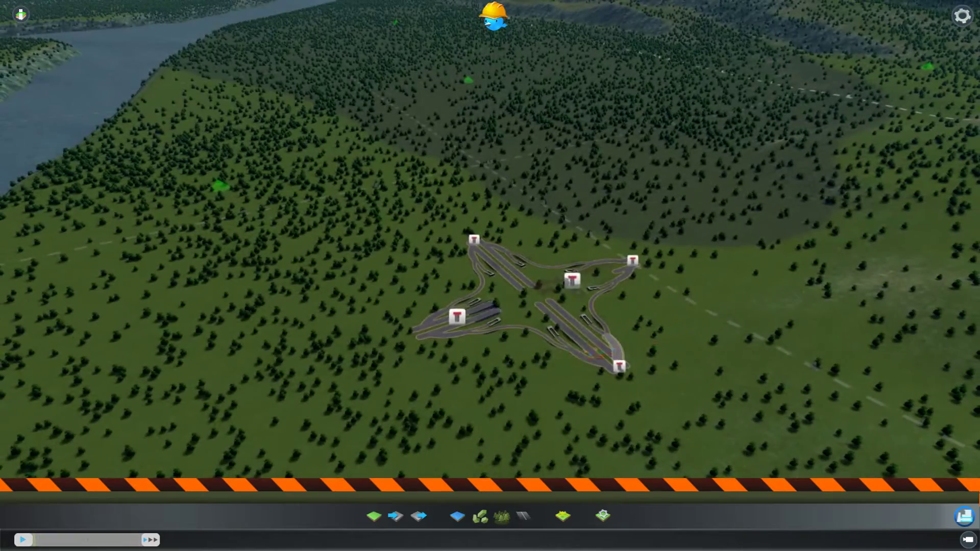
scroll(567, 346, "down", 3)
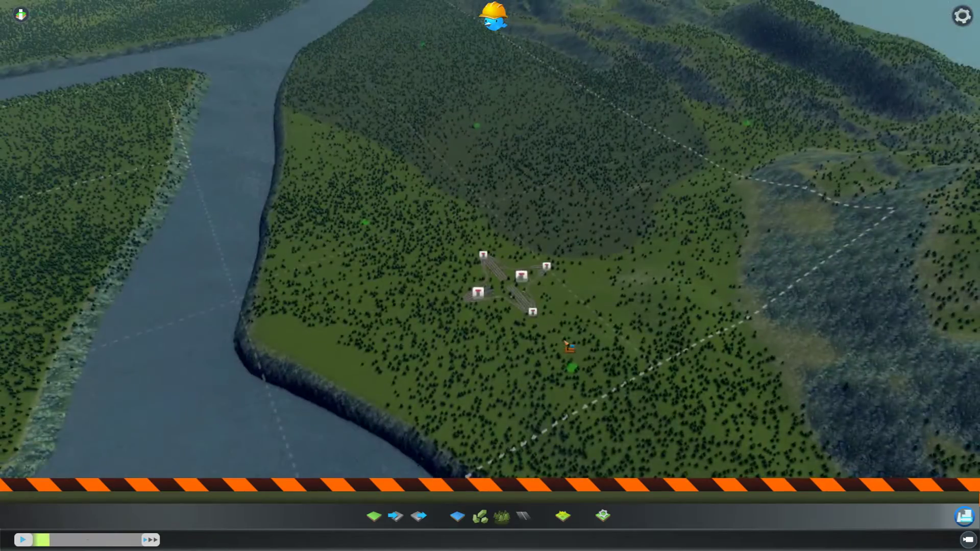
scroll(568, 347, "up", 5)
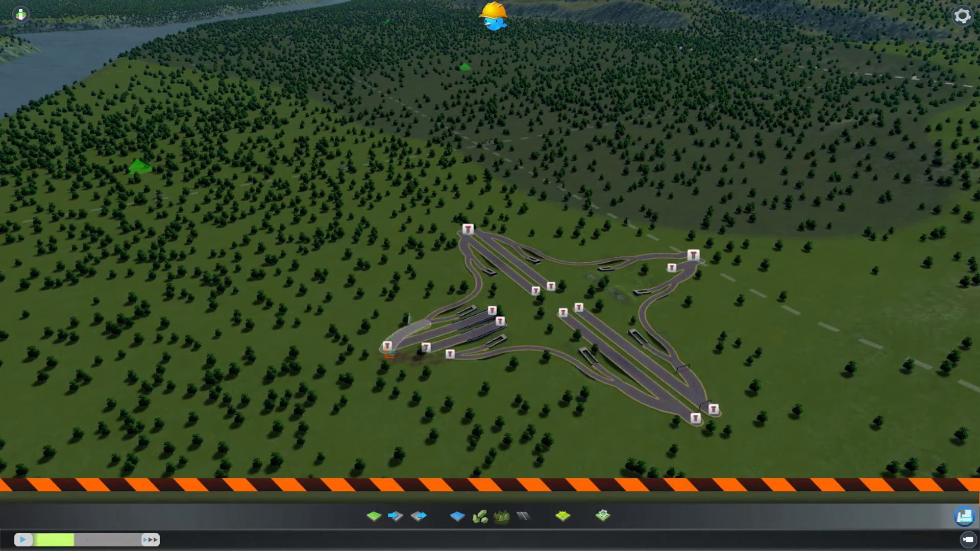
left_click(389, 352)
left_click(428, 337)
left_click(475, 329)
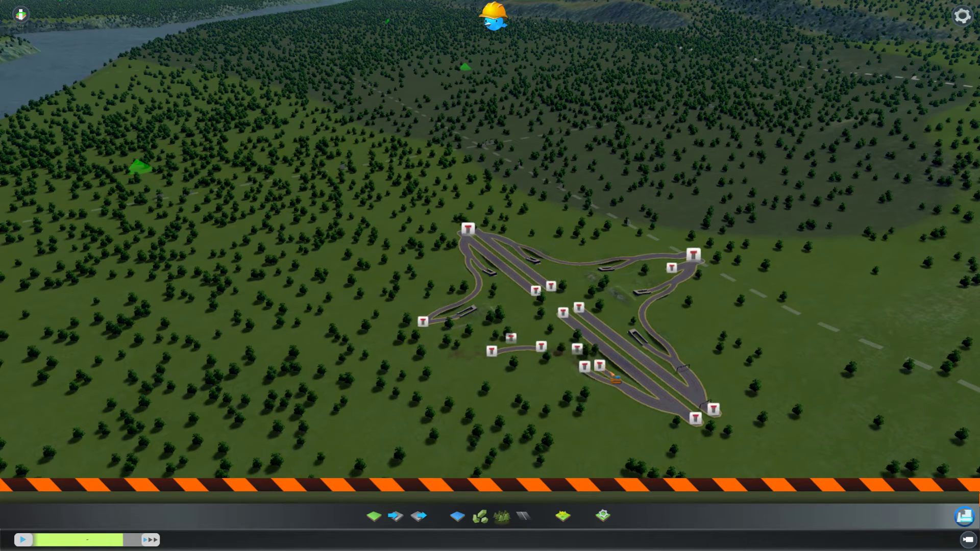
- Demolish the outer carriageway of the interchange's nearest arm together with the ramps joining it
left_click(630, 394)
left_click(667, 398)
left_click(685, 412)
left_click(632, 368)
left_click(592, 336)
- Demolish the far arm's outer carriageway, its curved connecting ramp and the road pieces at its tip
left_click(501, 265)
left_click(466, 319)
left_click(445, 320)
left_click(455, 306)
left_click(480, 261)
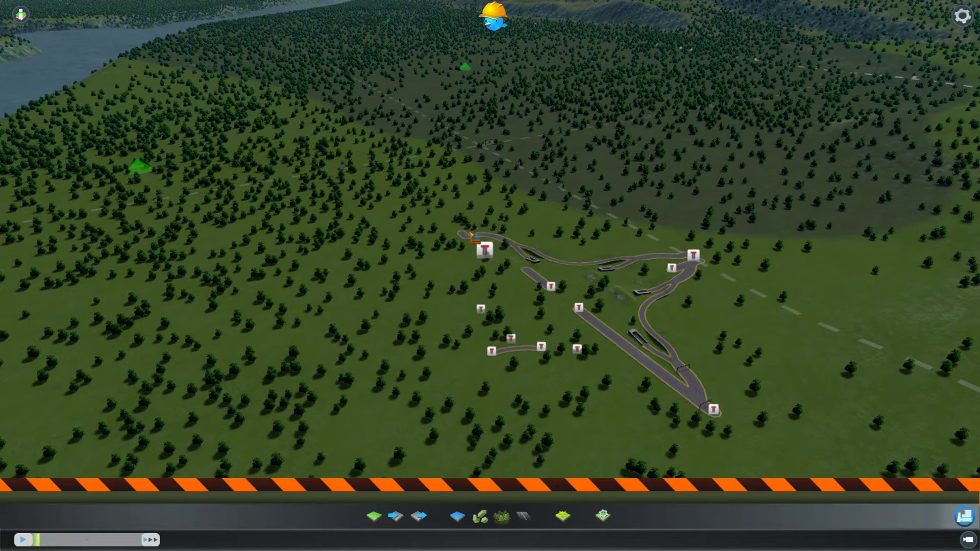
left_click(533, 262)
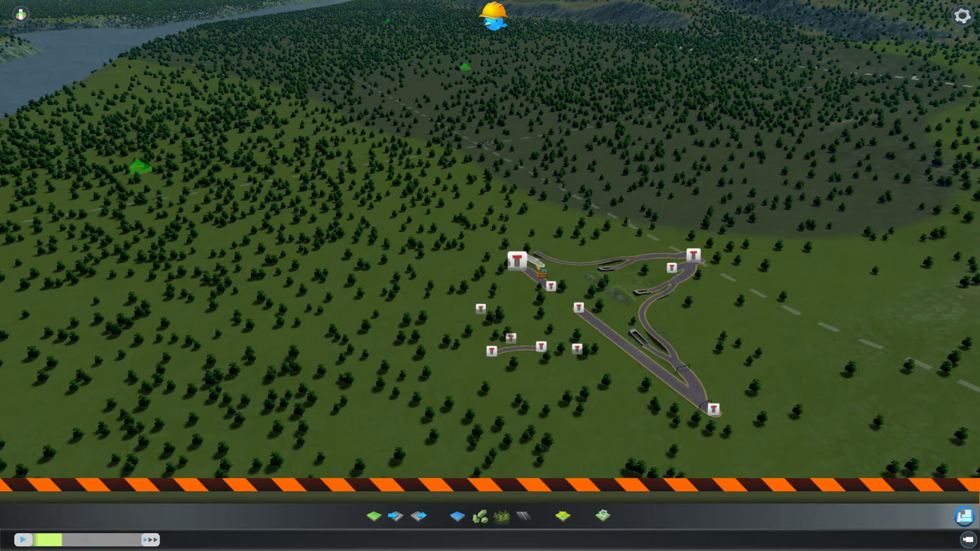
- Demolish the ramps linking the far arm to the arm beside the dark resource area, including their tunnel approaches
left_click(561, 263)
left_click(650, 259)
left_click(687, 273)
left_click(656, 294)
left_click(668, 286)
left_click(681, 271)
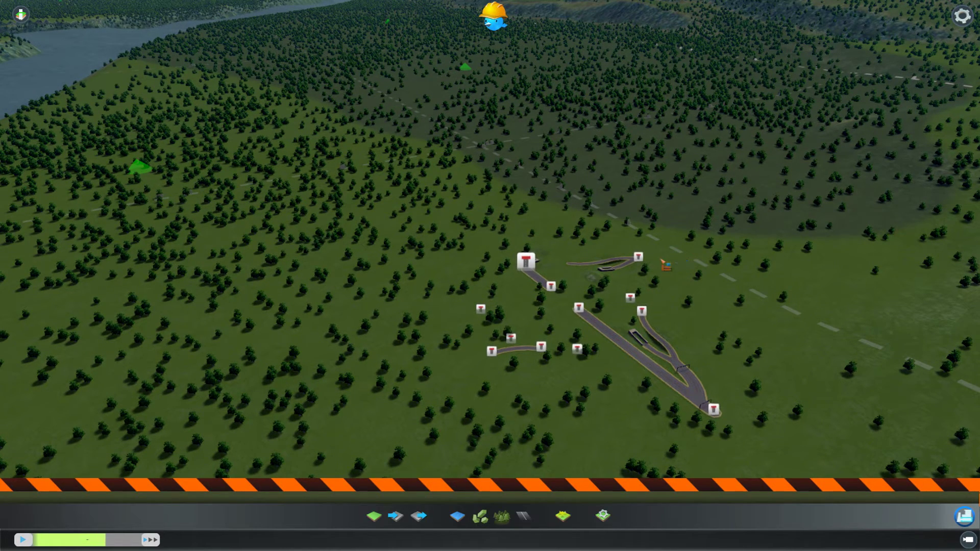
left_click(612, 270)
left_click(624, 265)
left_click(584, 264)
left_click(624, 260)
- Demolish the tip of the nearest arm and the ramps branching from its remaining carriageway
left_click(657, 366)
left_click(684, 387)
left_click(695, 383)
left_click(670, 350)
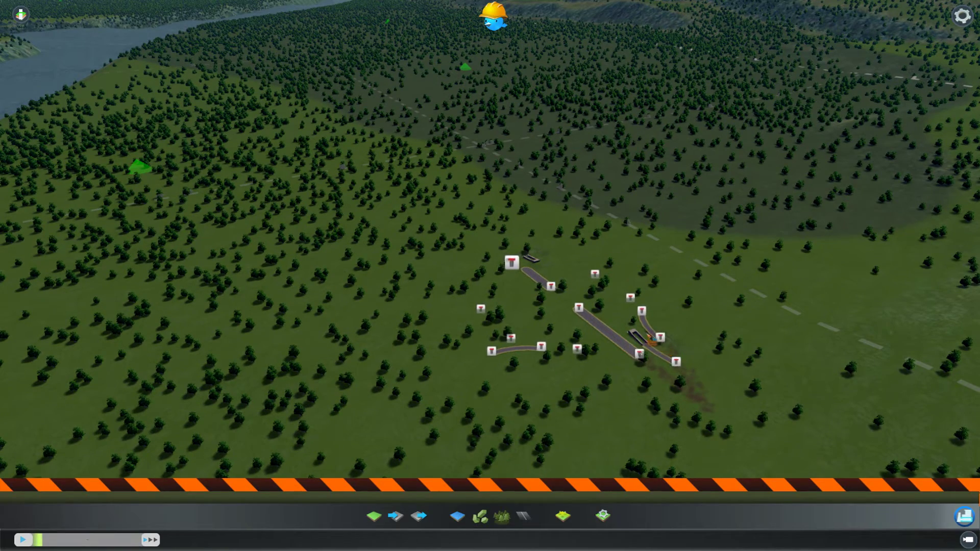
left_click(656, 332)
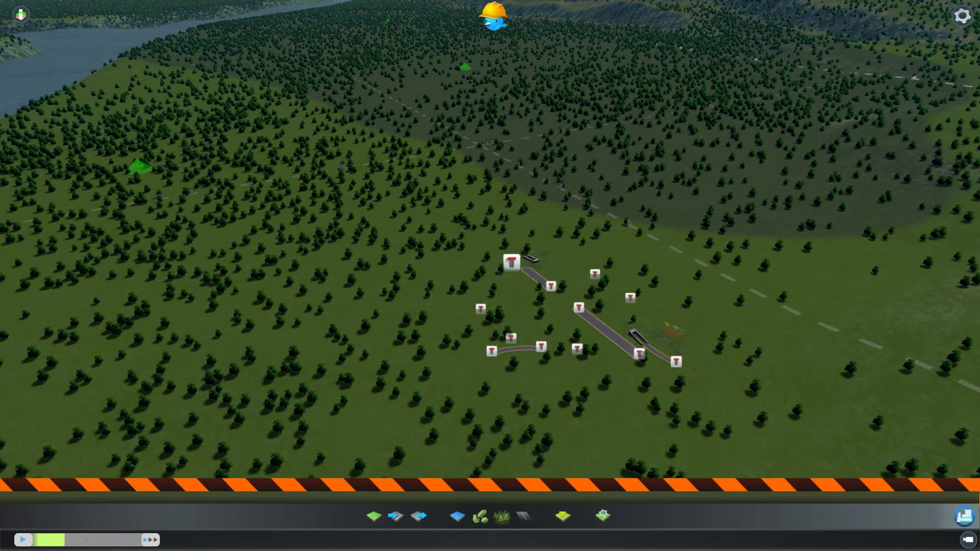
- Demolish the last isolated surface pieces of the interchange: two carriageway stretches, the short curved ramp and the tunnel entrances
scroll(696, 338, "up", 4)
key("d")
key("s")
left_click(709, 371)
left_click(683, 350)
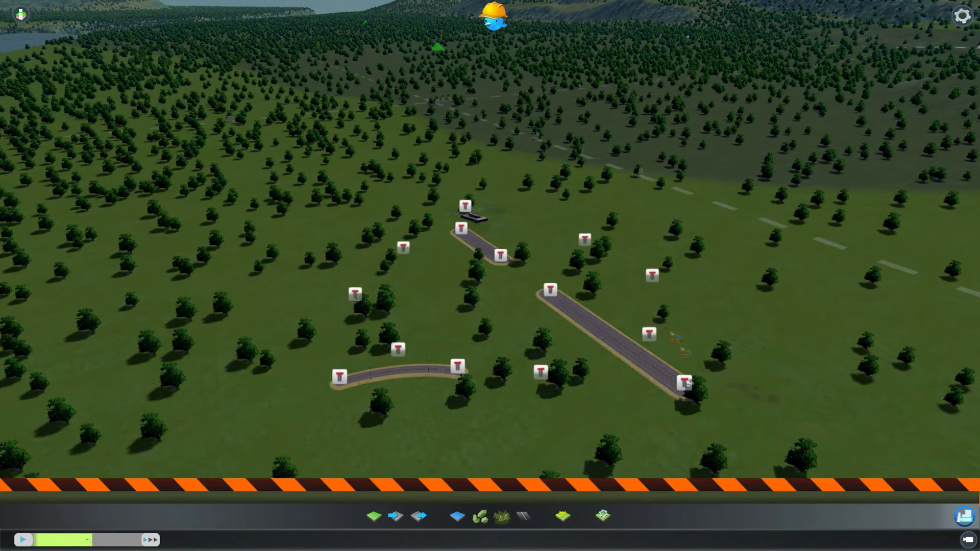
left_click(479, 242)
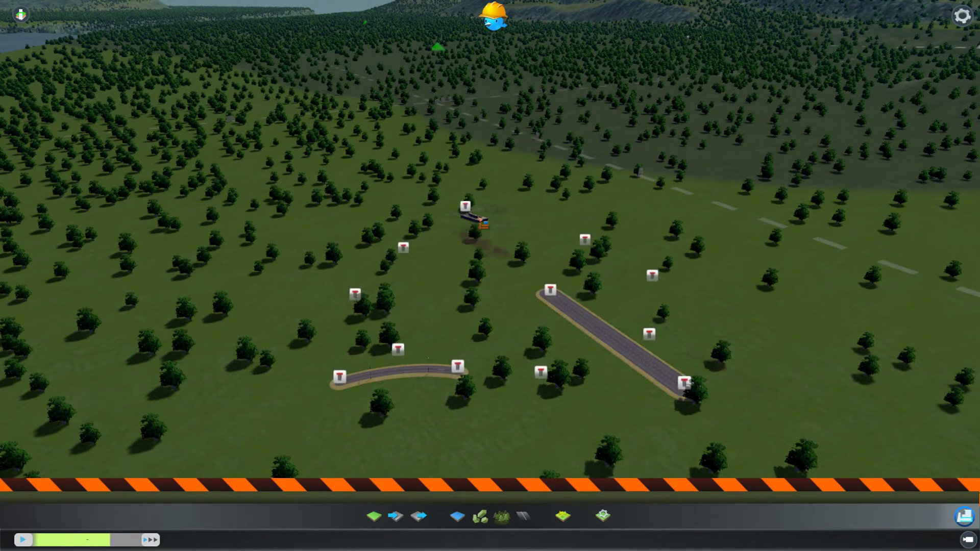
left_click(446, 367)
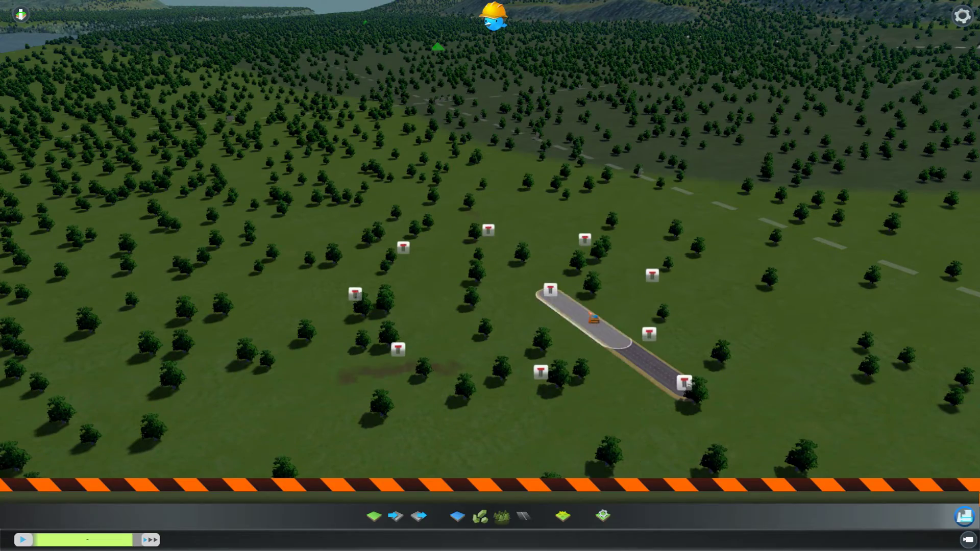
left_click(658, 375)
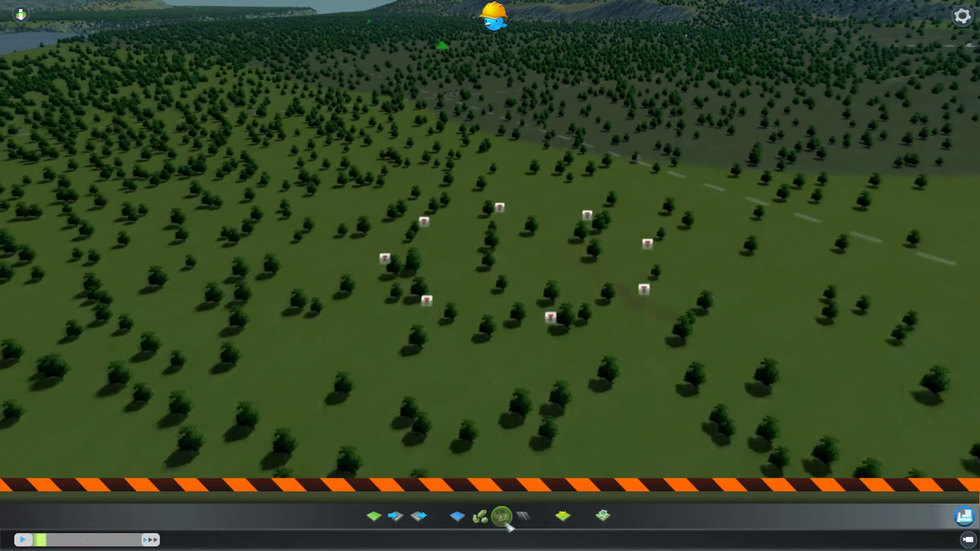
- Show the underground roads and demolish the river-side half of the interchange's tunnel roundabout with its spurs
left_click(523, 516)
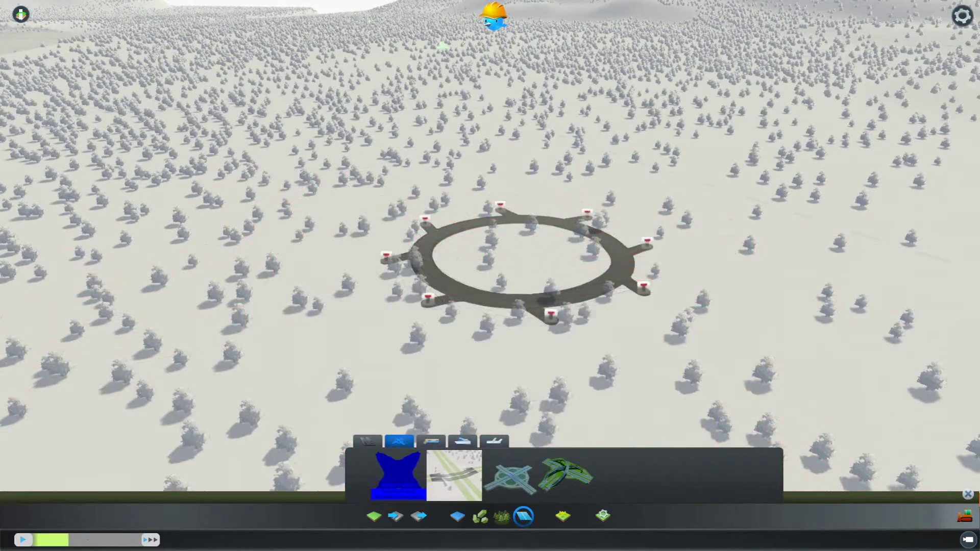
key("b")
left_click(454, 294)
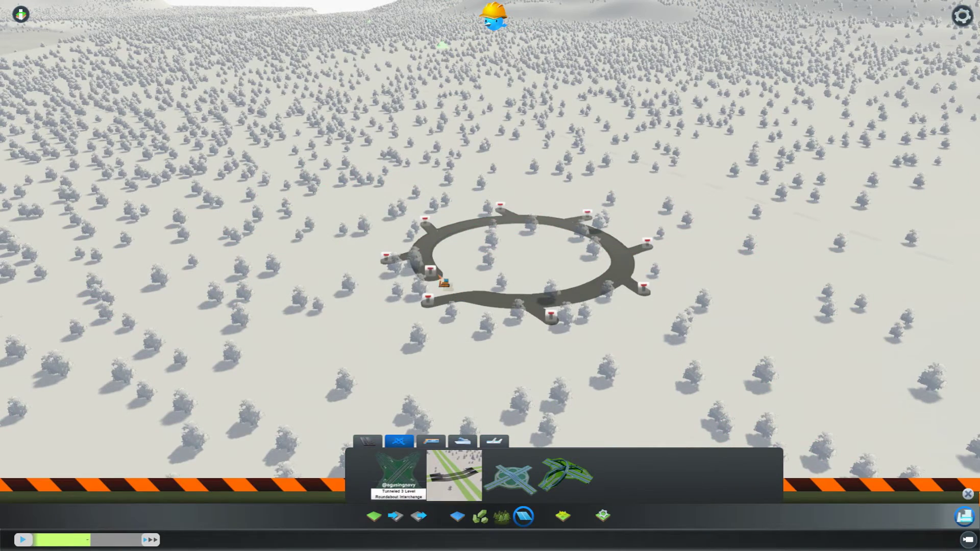
left_click(437, 274)
left_click(431, 241)
left_click(486, 220)
left_click(504, 210)
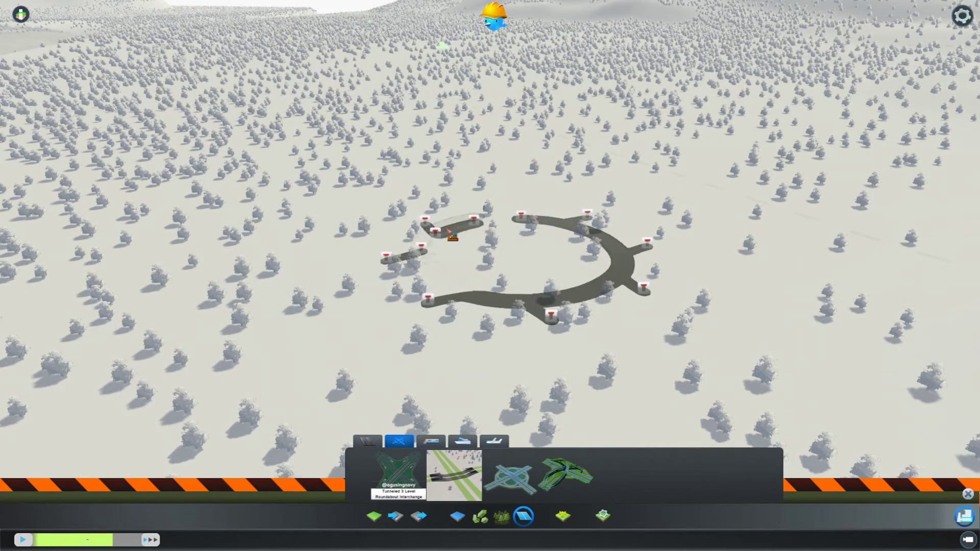
left_click(446, 229)
left_click(432, 230)
- Demolish the rest of the tunnel roundabout ring and its leftover underground stubs
left_click(454, 298)
left_click(494, 301)
left_click(564, 299)
left_click(621, 262)
left_click(602, 238)
left_click(537, 221)
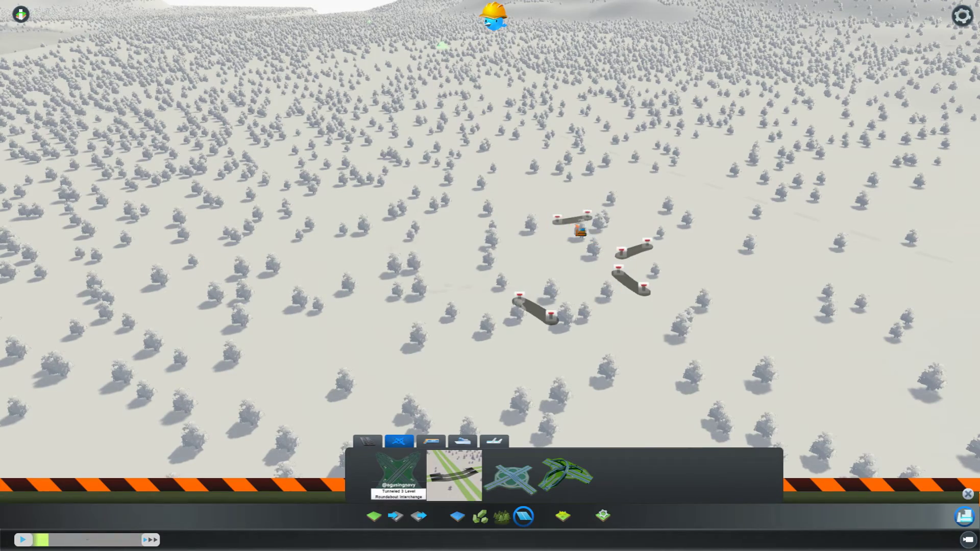
left_click(634, 250)
left_click(572, 218)
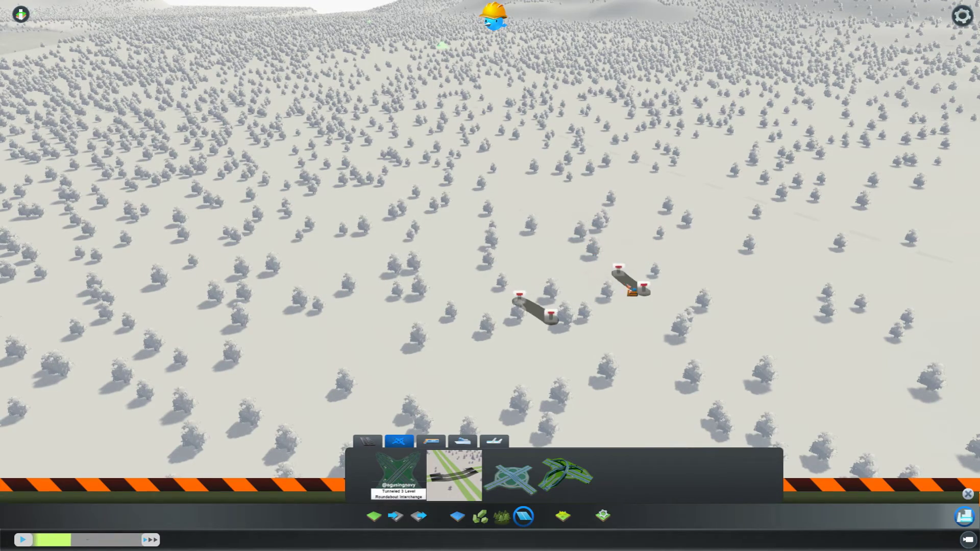
left_click(627, 286)
left_click(541, 315)
- Start an incoming highway connection at the map edge beyond the round lake, beside the dense forest
left_click(398, 475)
scroll(554, 322, "down", 8)
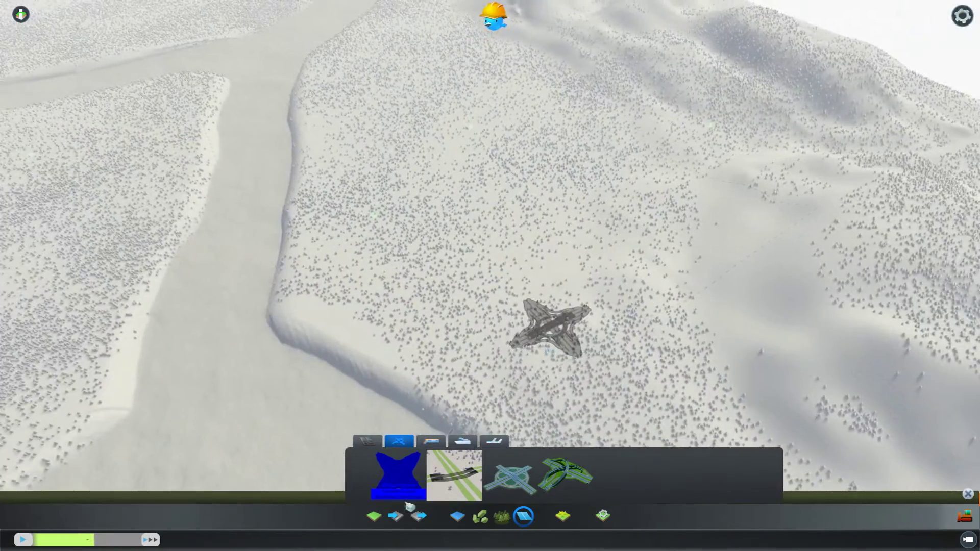
left_click(368, 442)
scroll(587, 326, "down", 6)
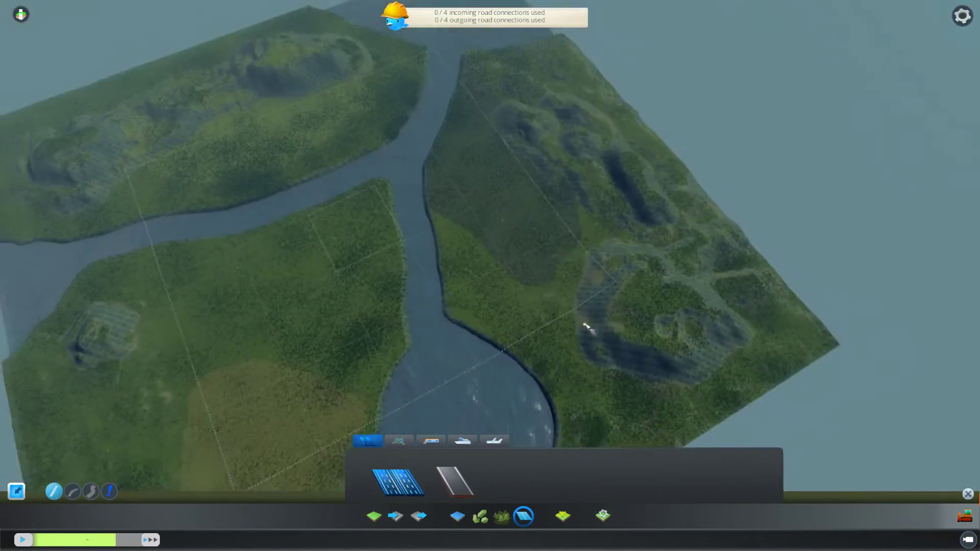
middle_click_drag(579, 334, 595, 266)
key("d")
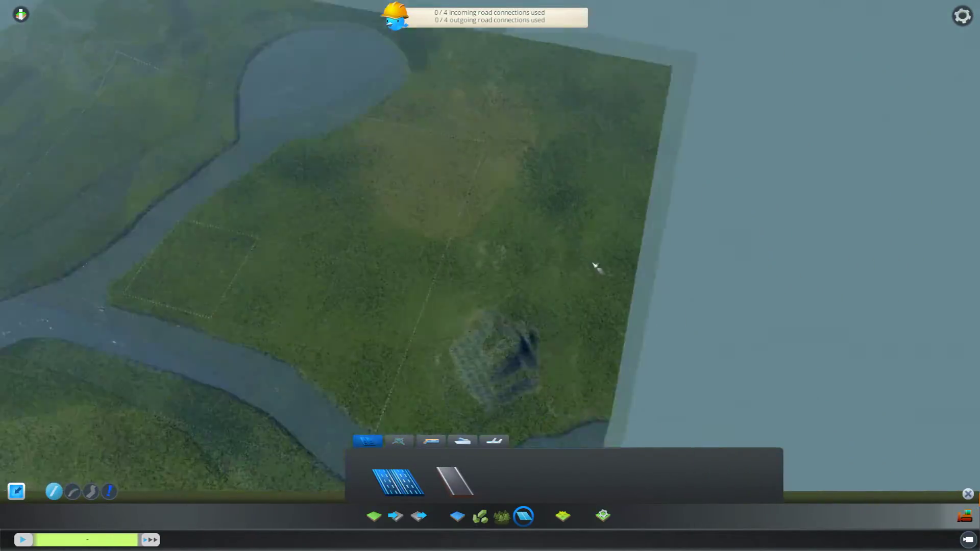
scroll(595, 265, "up", 8)
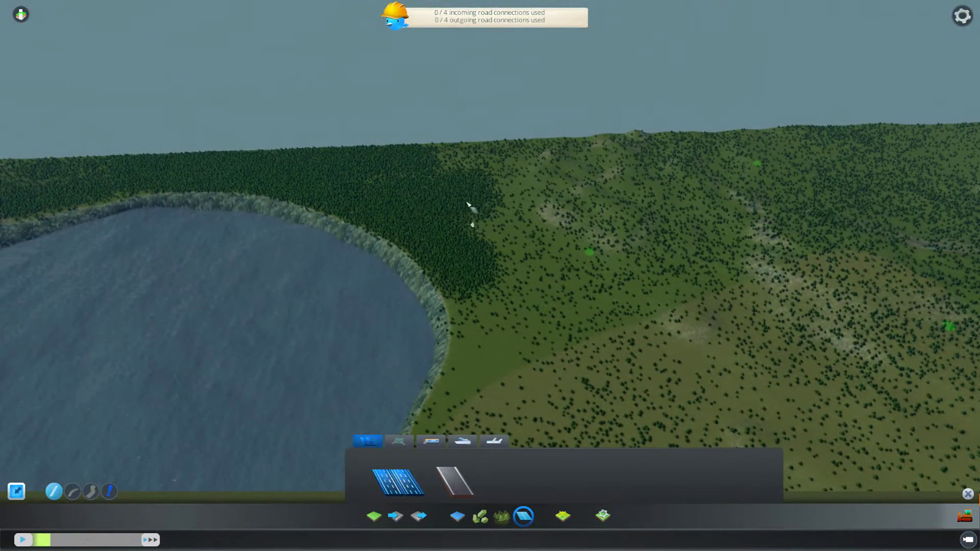
left_click(461, 142)
left_click(478, 171)
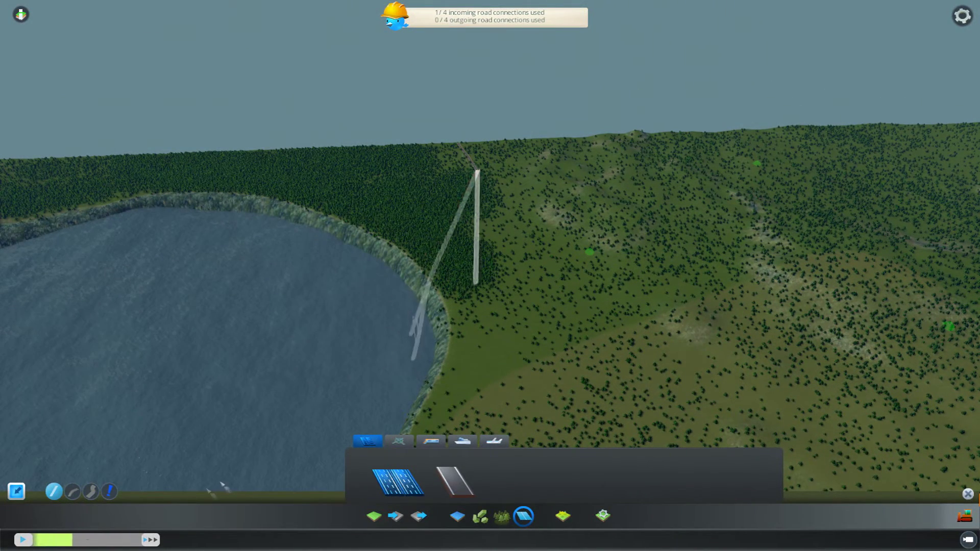
- Switch to freeform road drawing and extend the highway in curves between the lake shore and the brown resource area
left_click(91, 493)
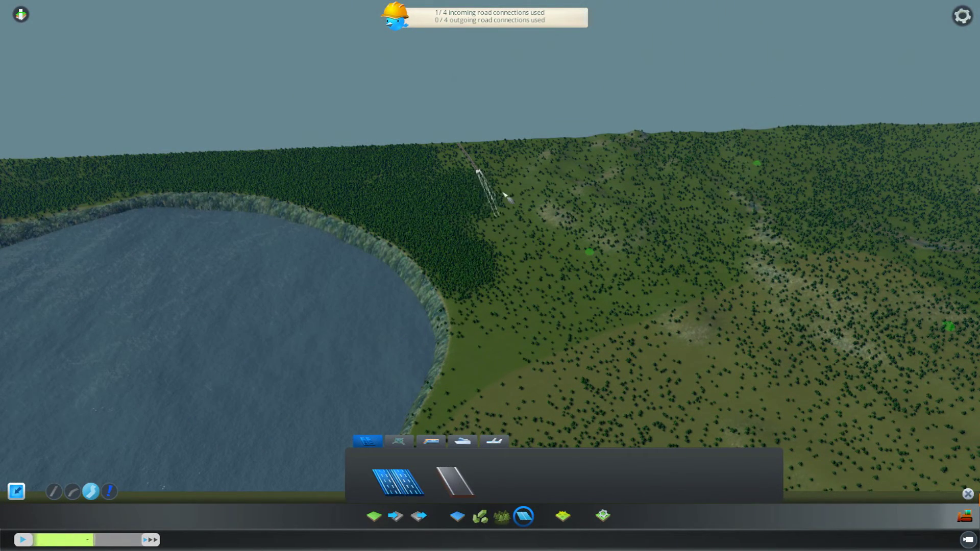
middle_click_drag(503, 327, 432, 210)
left_click(427, 206)
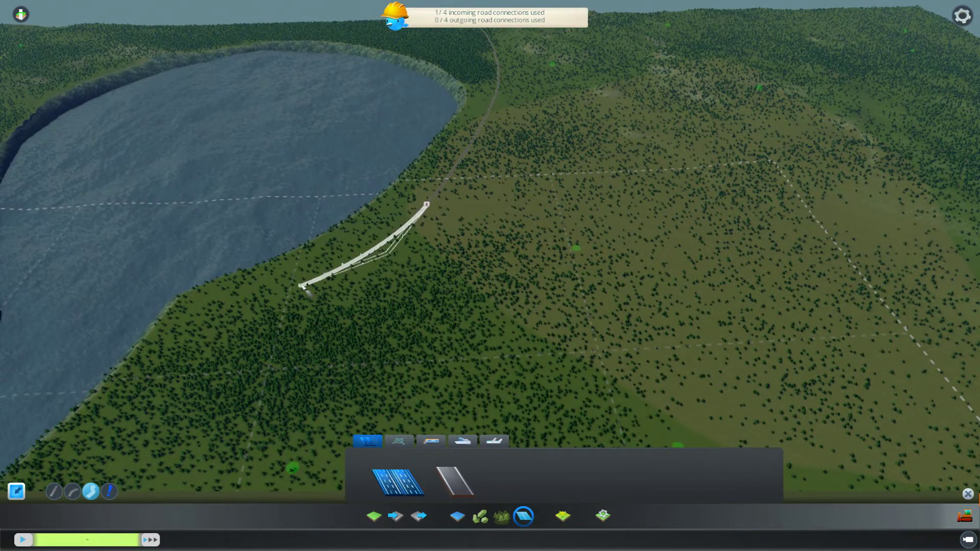
left_click(302, 290)
- Continue the highway in a curve along the river and straight to the bank beside the river junction
middle_click_drag(173, 418, 497, 223)
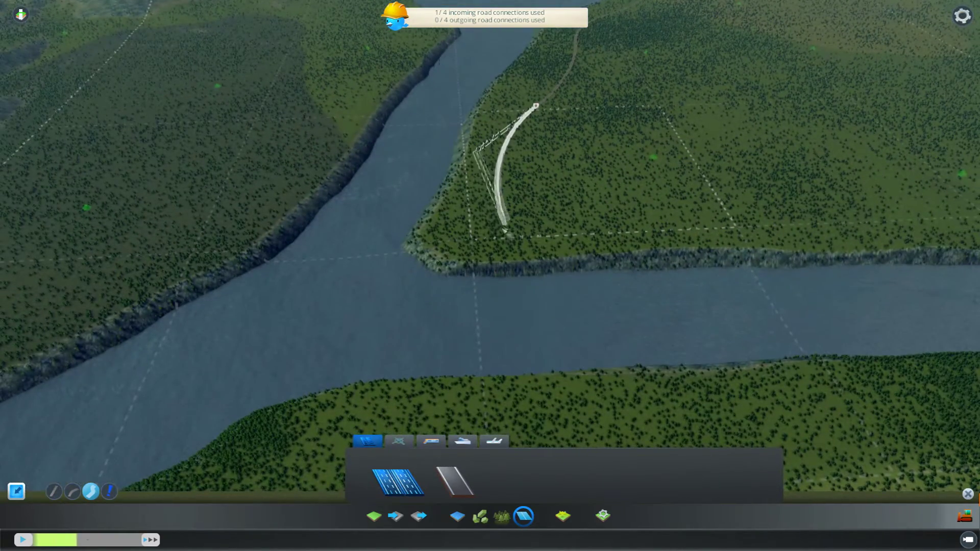
left_click(492, 203)
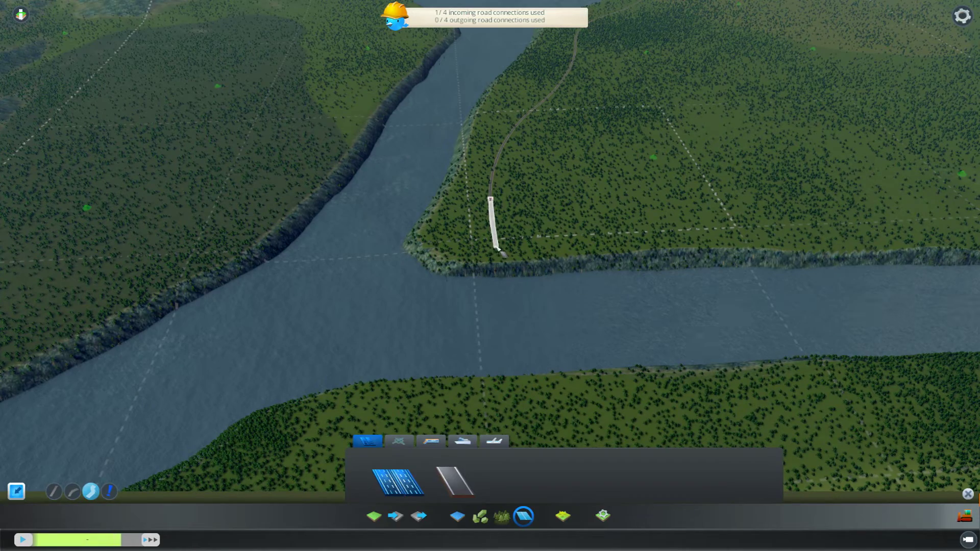
scroll(497, 250, "up", 5)
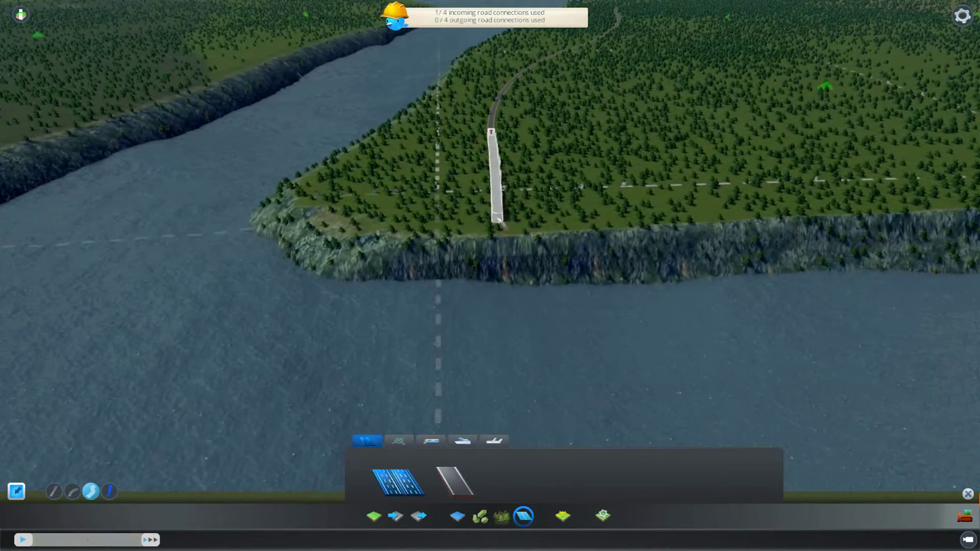
left_click(511, 217)
- Try to carry the highway on a bridge from the bank across the river to the opposite side
key("s")
key("d")
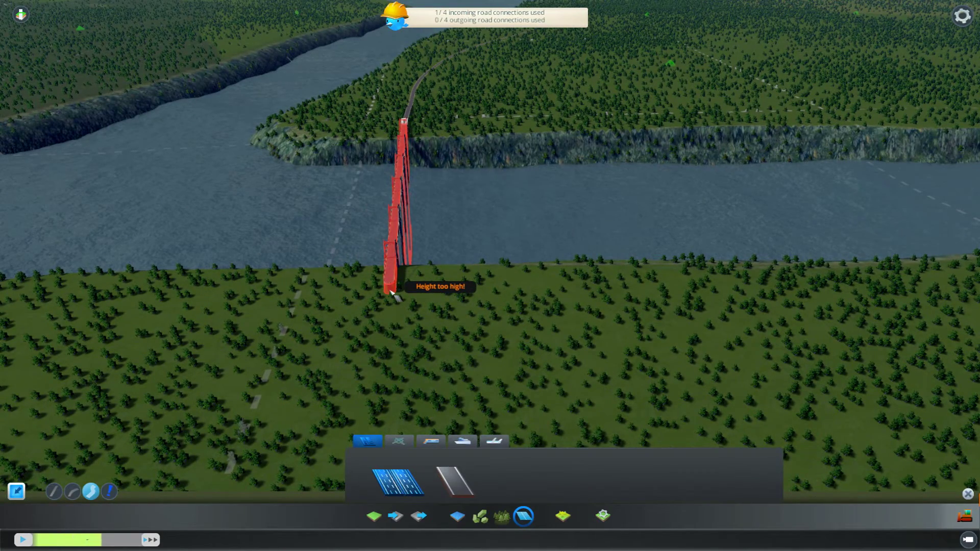
key("q")
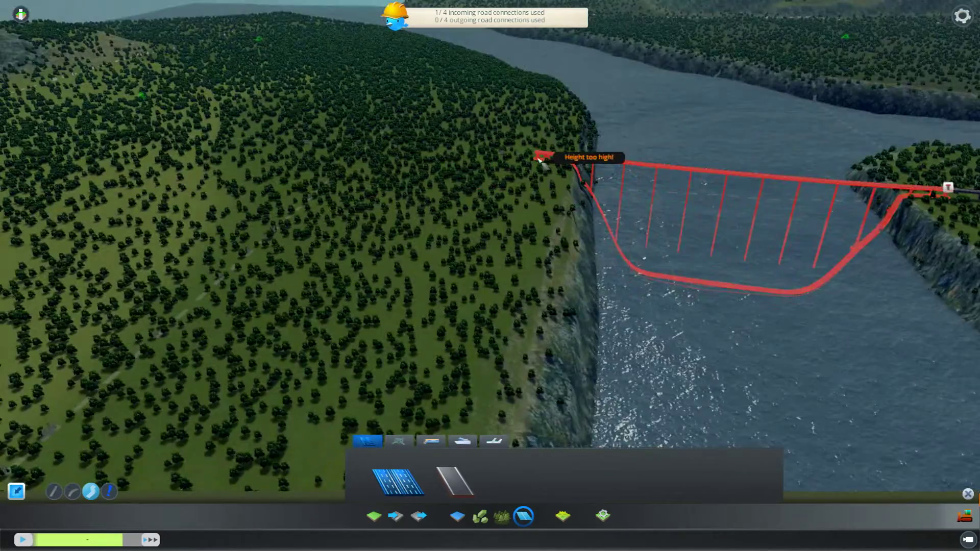
scroll(553, 181, "down", 3)
scroll(553, 191, "up", 4)
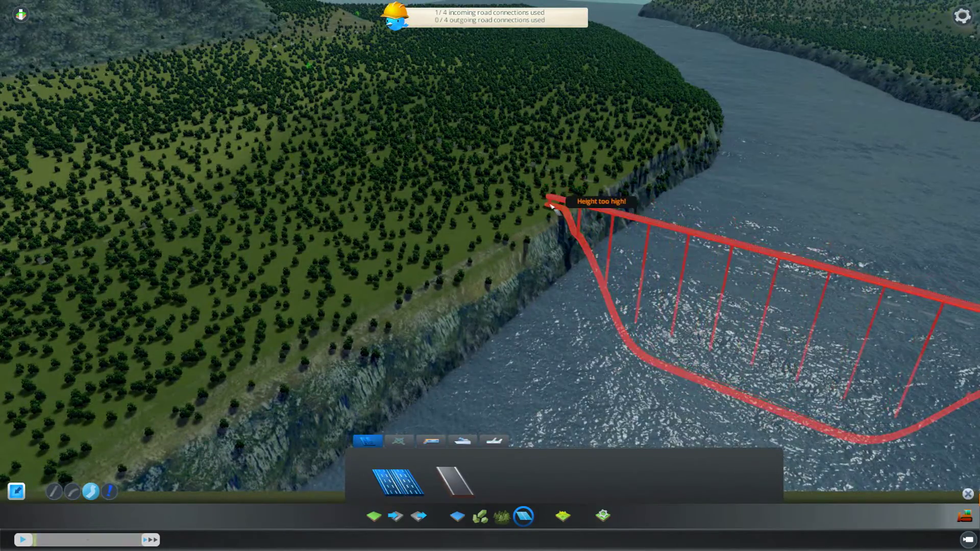
right_click(779, 333)
key("d")
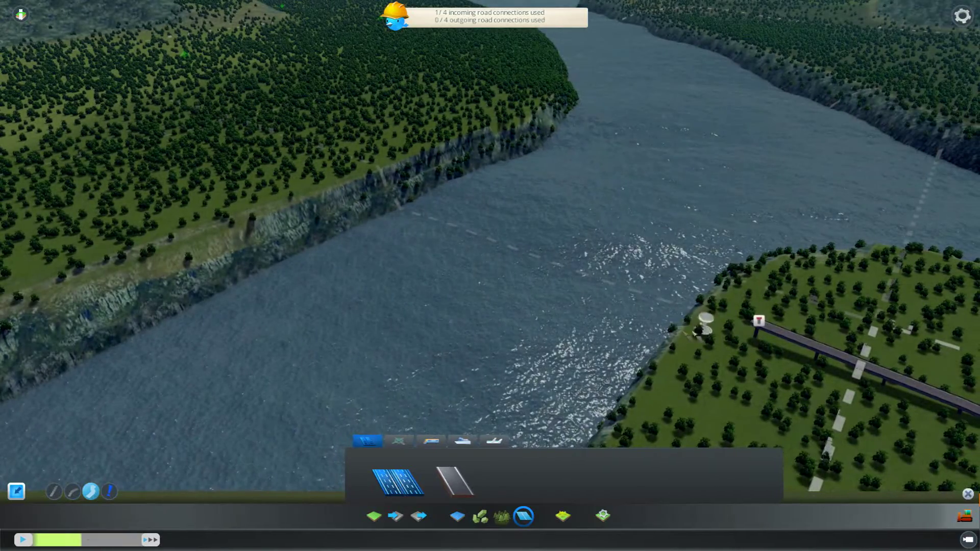
key("a")
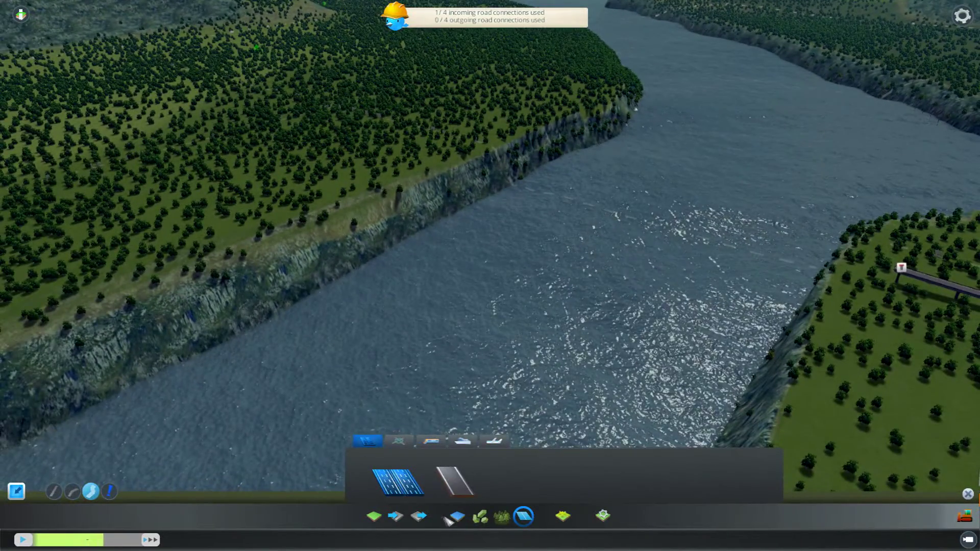
- Level the terrain around the river crossing at height 400.19 with brush size 520 and strength 0.34
left_click(380, 519)
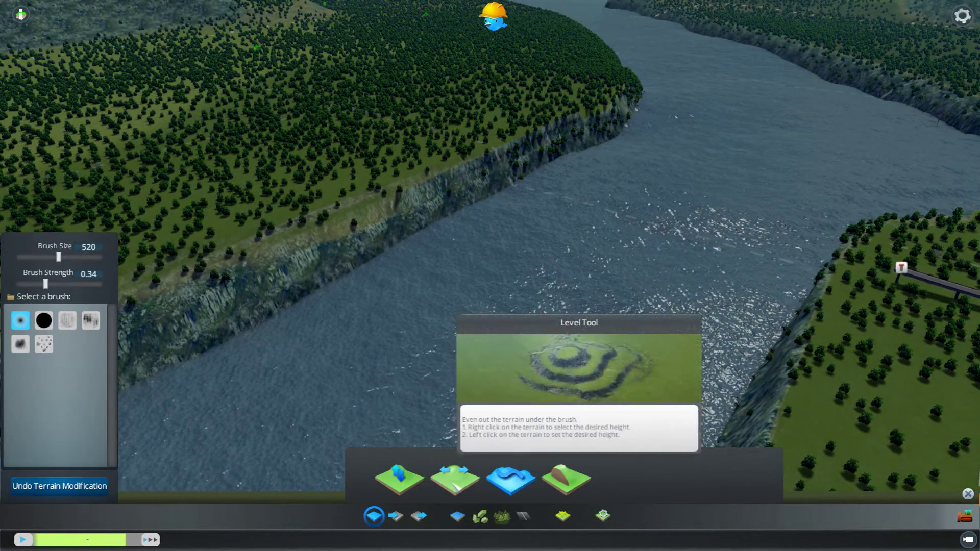
left_click(399, 479)
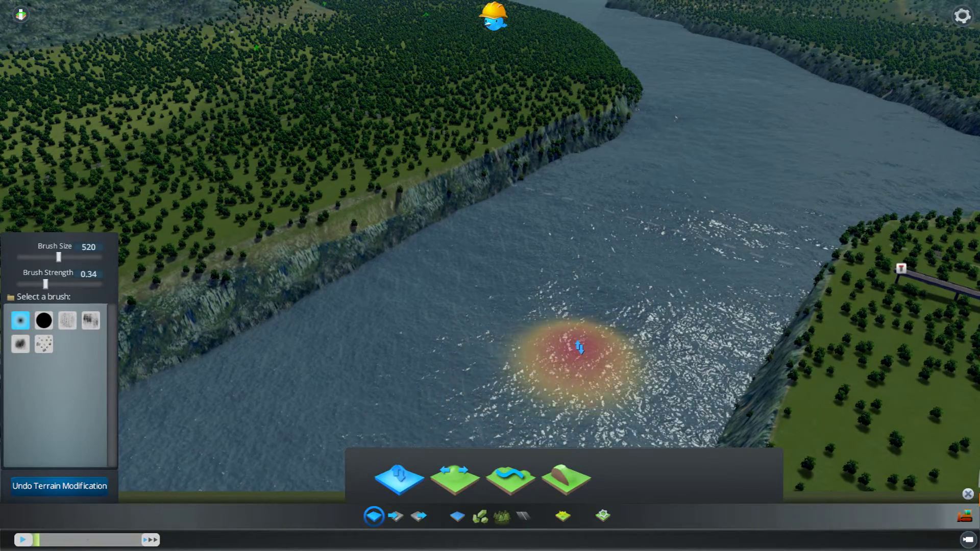
left_click(479, 489)
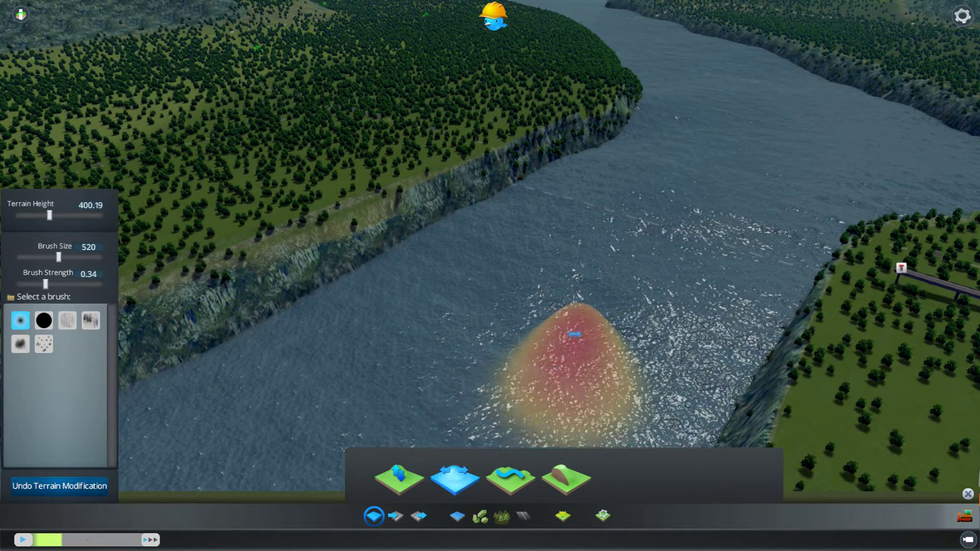
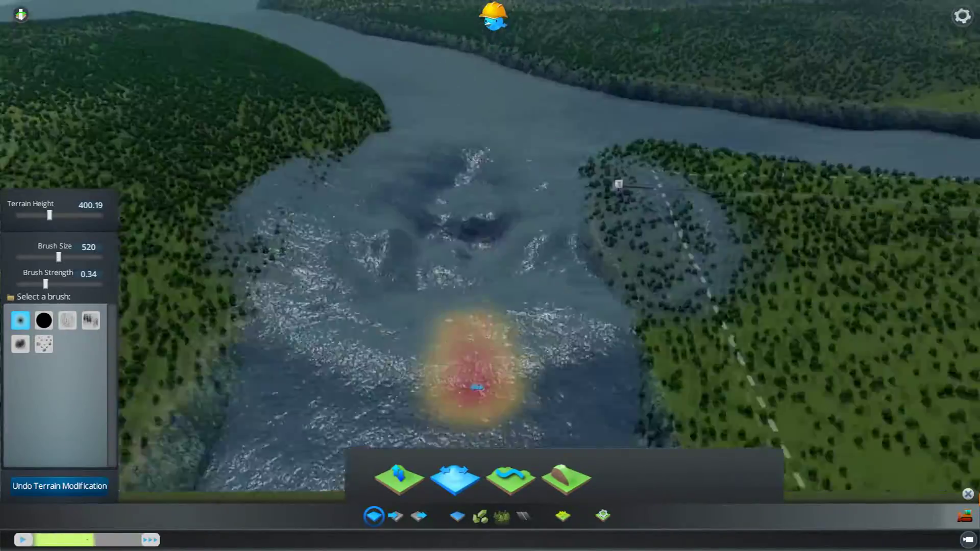
scroll(476, 392, "down", 3)
scroll(476, 398, "up", 2)
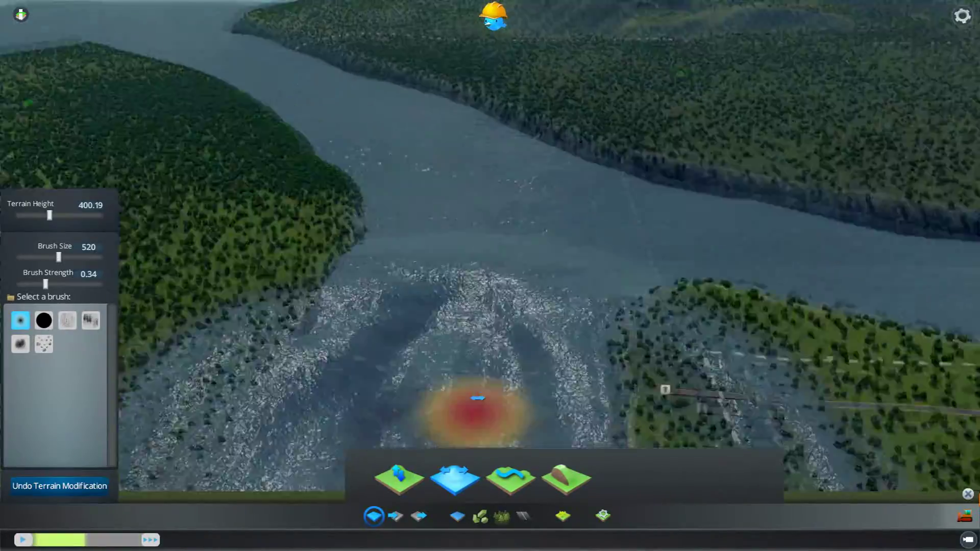
- Carry the highway from its end on the bank across the river on a bridge to the opposite side
left_click(523, 515)
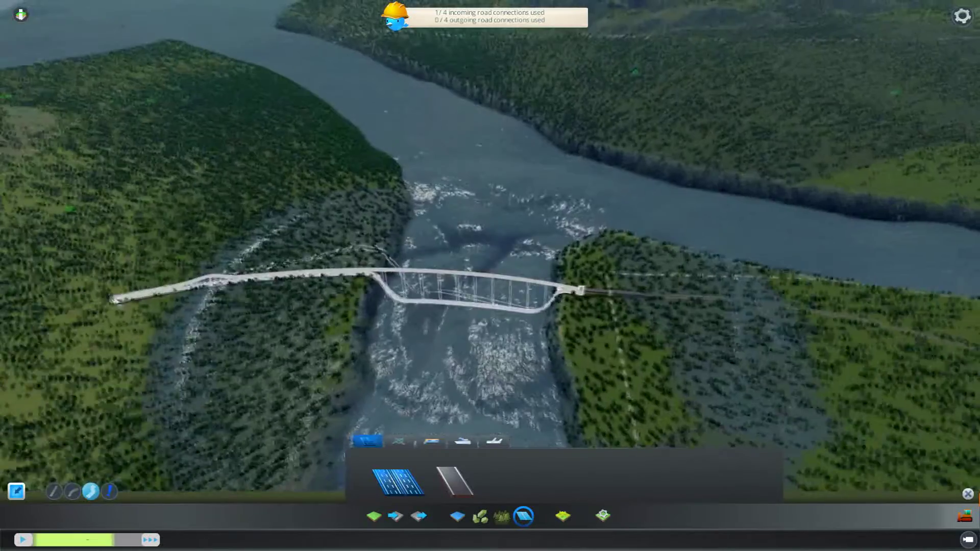
key("d")
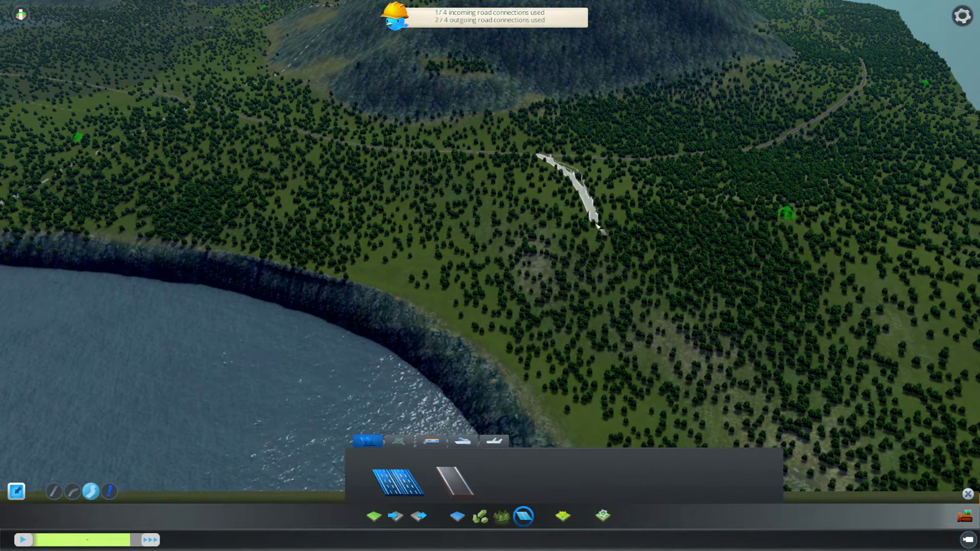
- Extend a highway branch around the round lake through the dense forest and join it to the highway near the map edge
left_click(630, 227)
key("s")
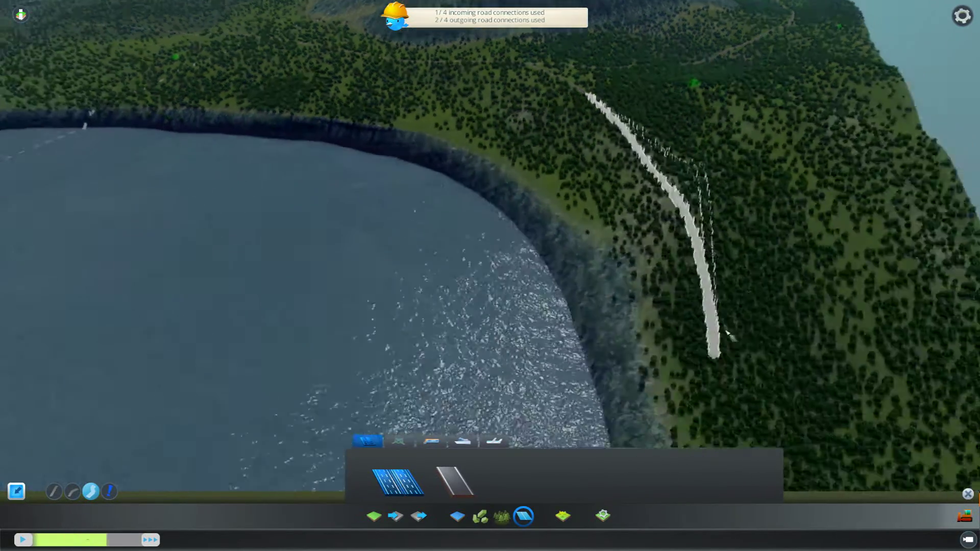
left_click(726, 307)
middle_click_drag(718, 365, 546, 344)
left_click(531, 338)
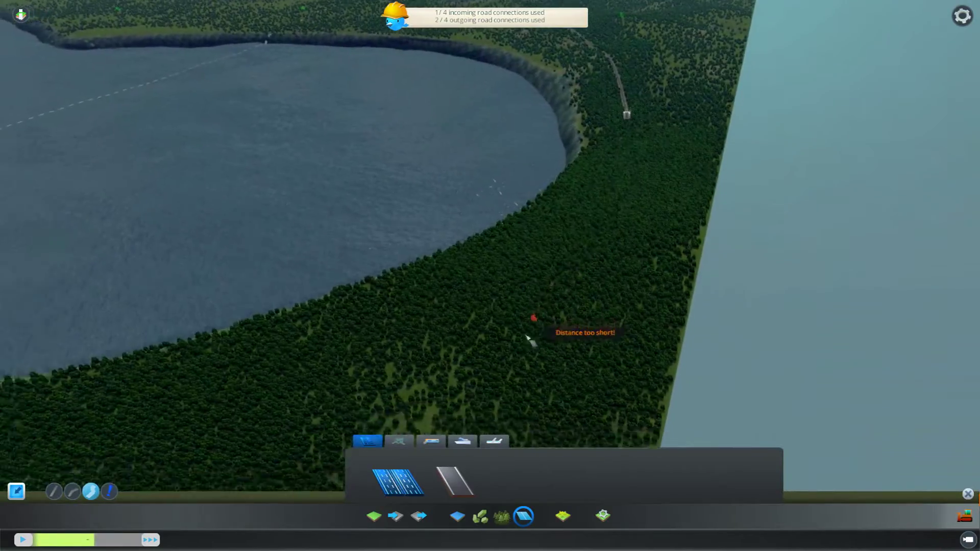
key("s")
middle_click_drag(624, 209, 248, 297)
scroll(602, 230, "up", 4)
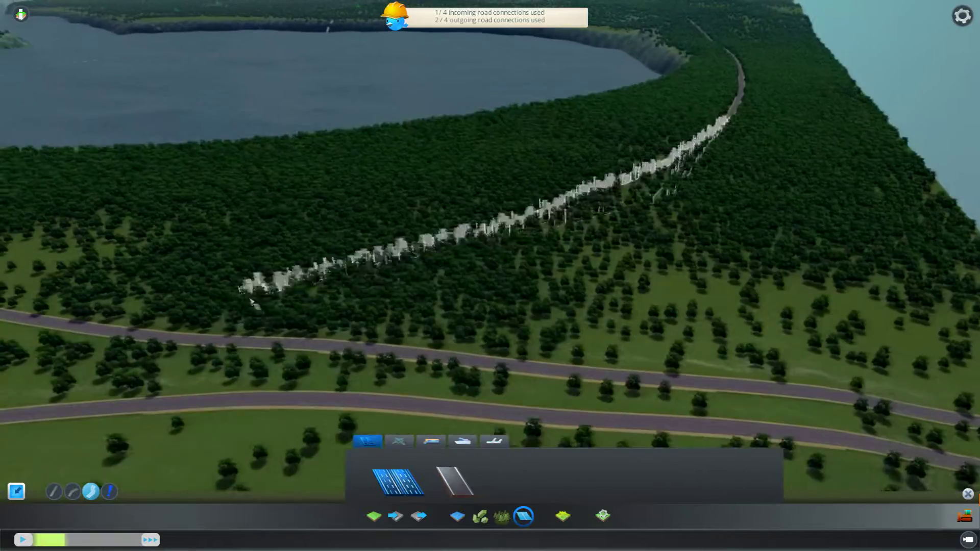
scroll(364, 309, "down", 6)
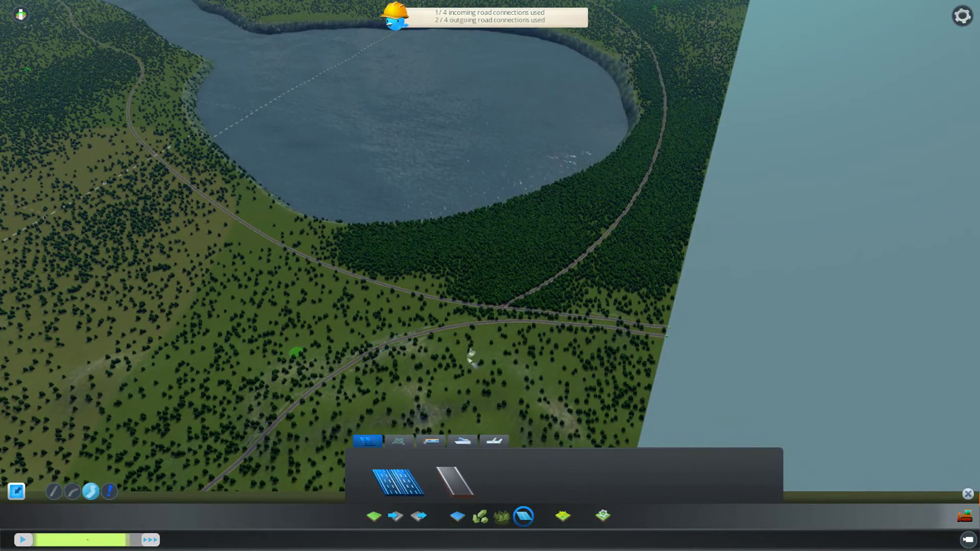
- Switch to train tracks and start a train connection at the map edge, running the track between the two highways
scroll(451, 350, "down", 3)
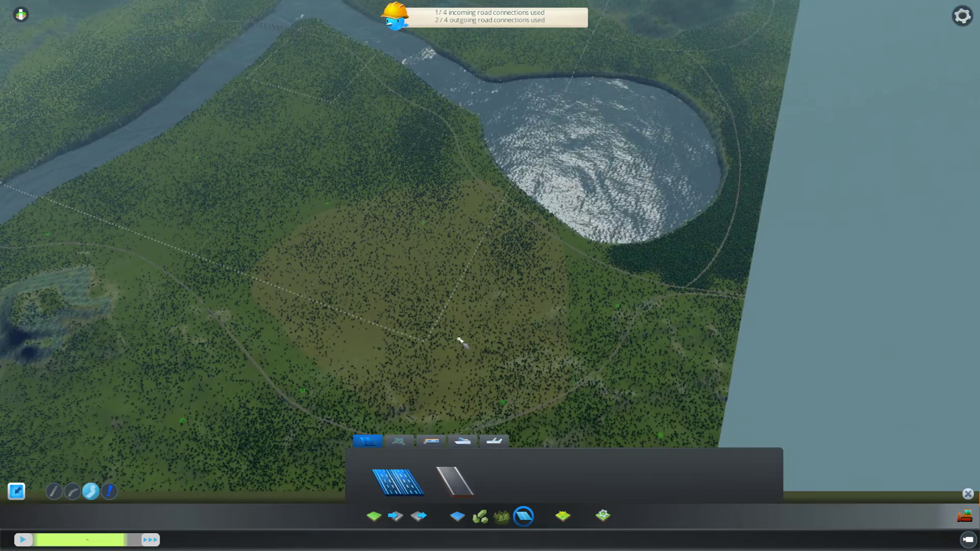
scroll(464, 447, "down", 1)
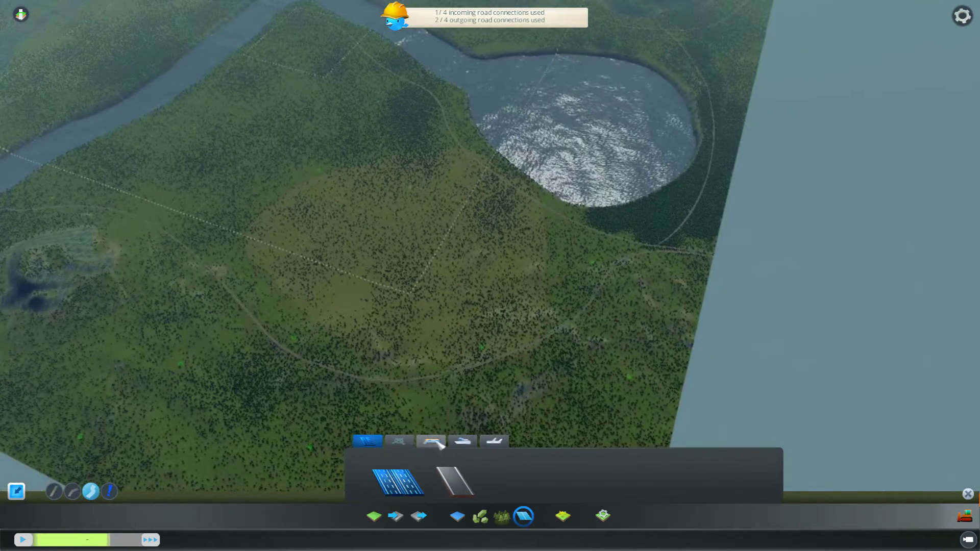
left_click(431, 441)
middle_click_drag(439, 398, 432, 391)
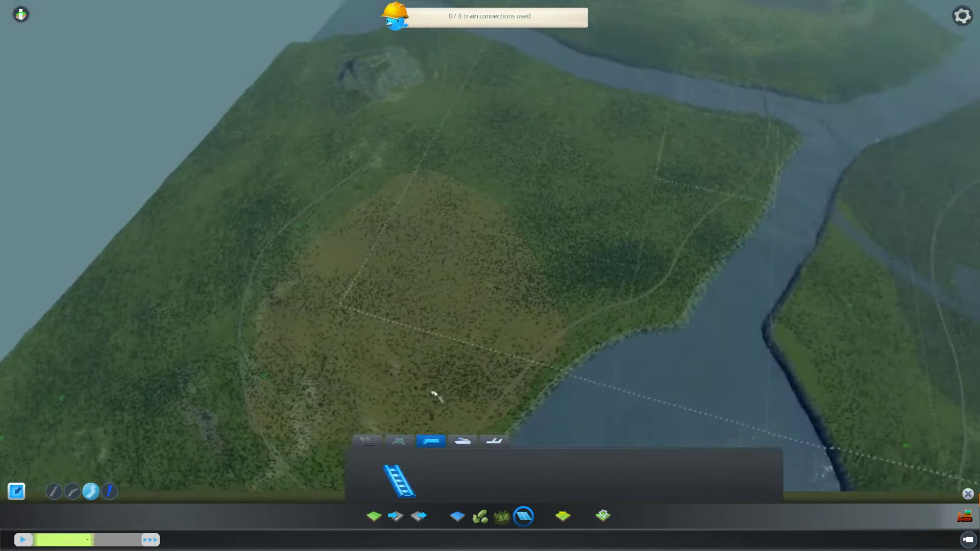
key("e")
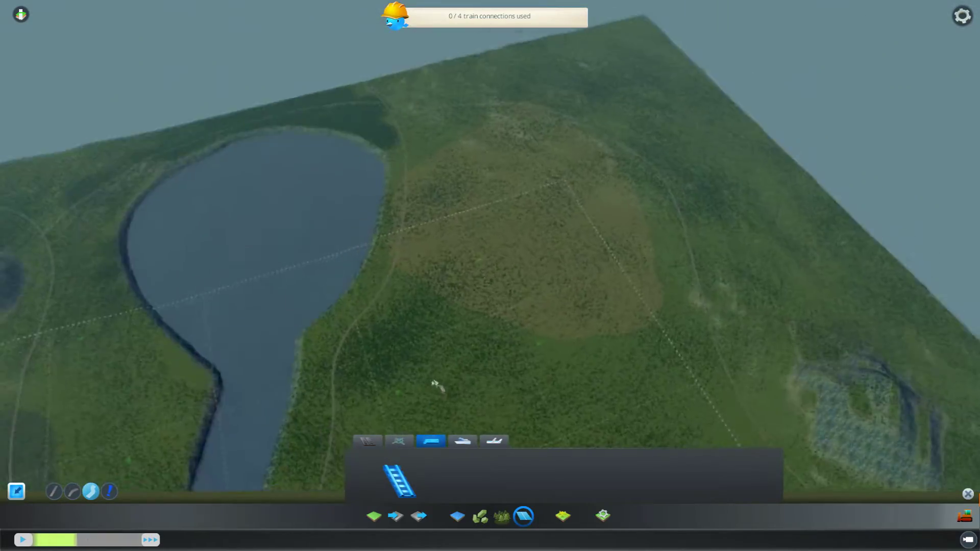
scroll(434, 388, "up", 5)
key("w")
scroll(254, 377, "up", 3)
key("q")
key("e")
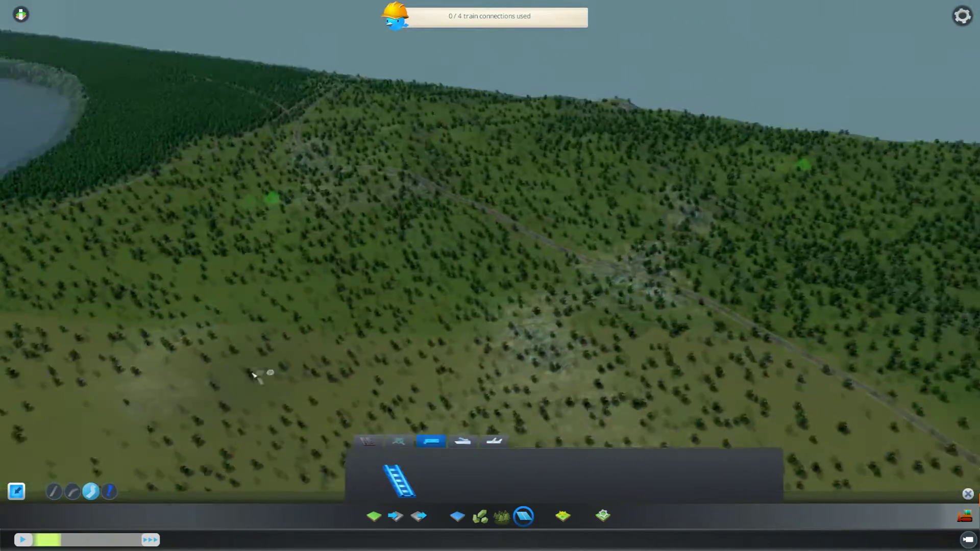
key("w")
key("a")
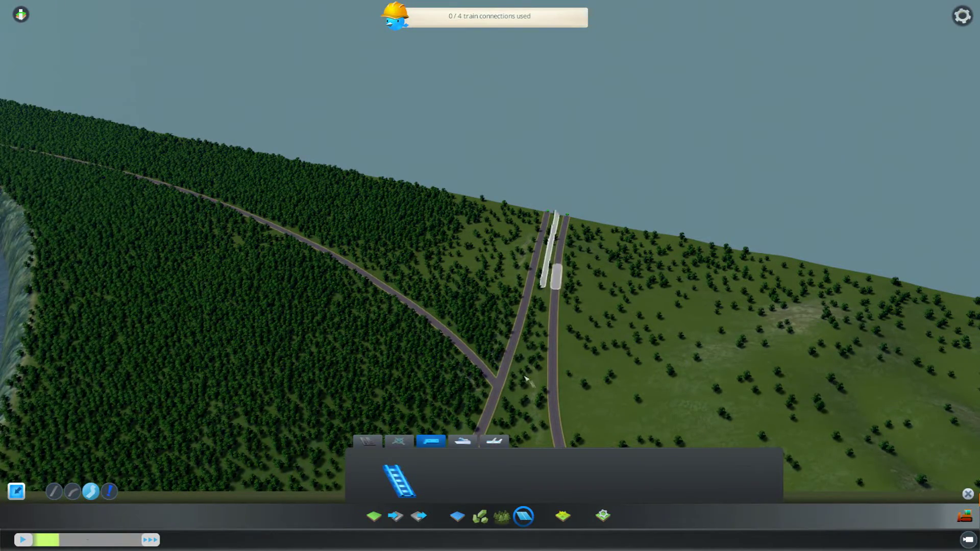
left_click(516, 399)
left_click(515, 403)
- Continue the train track in curves beside the highway, past the dense forest and between the lake shore and the brown resource area
key("s")
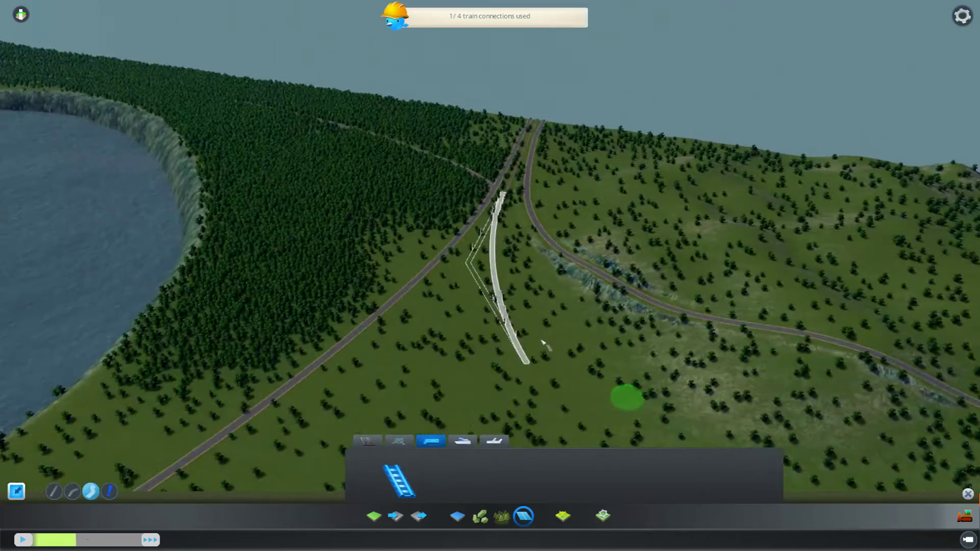
key("a")
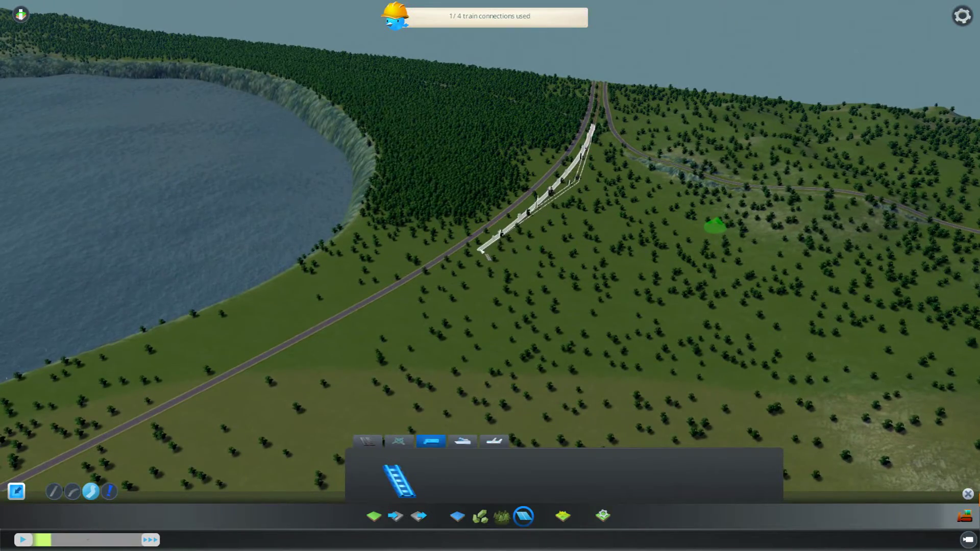
left_click(478, 250)
key("a")
scroll(578, 301, "down", 3)
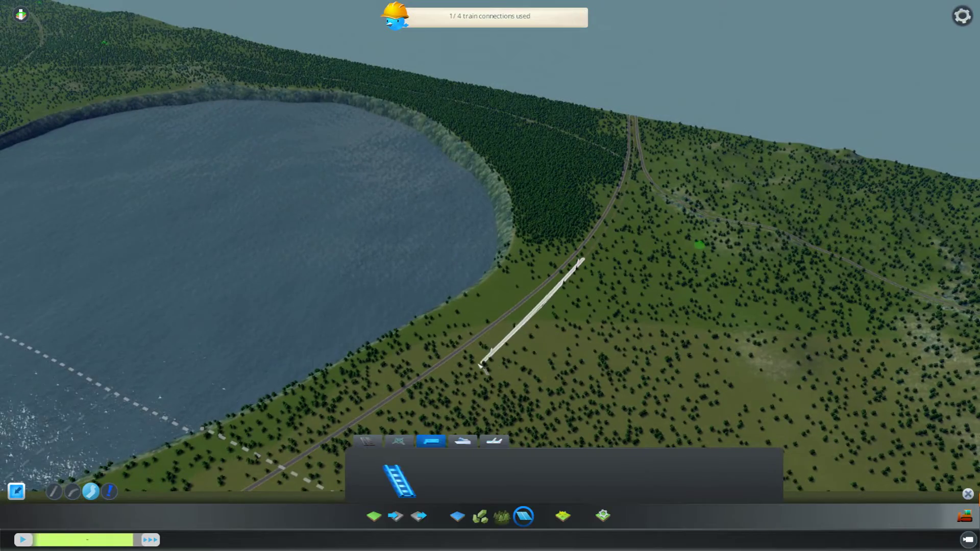
left_click(462, 362)
key("s")
key("a")
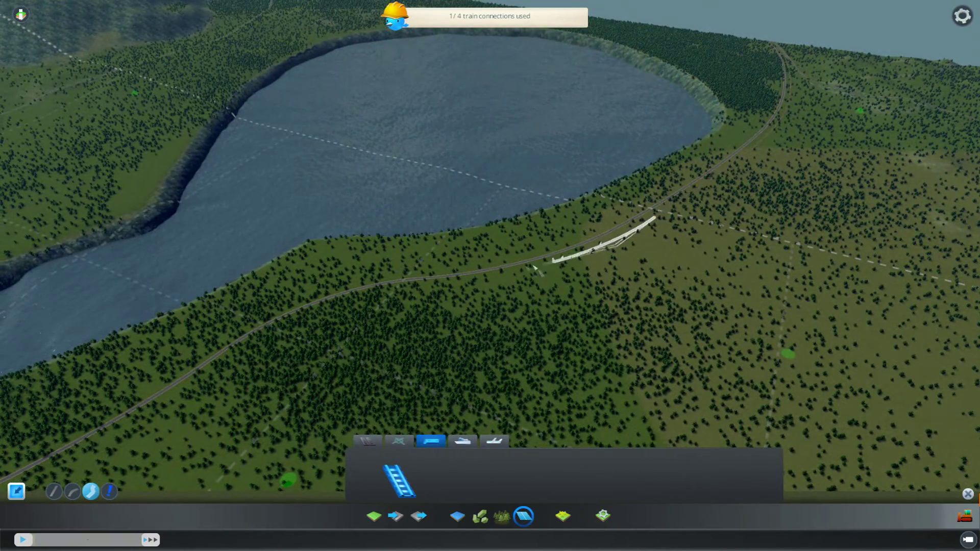
left_click(495, 279)
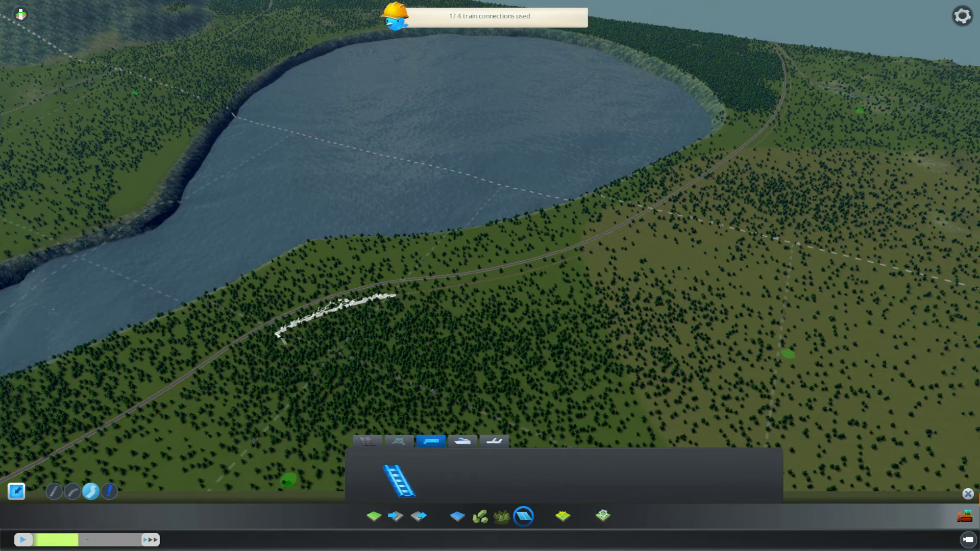
- Extend the train track alongside the highway, following the river toward the bank at the river junction
left_click(270, 336)
key("a")
key("s")
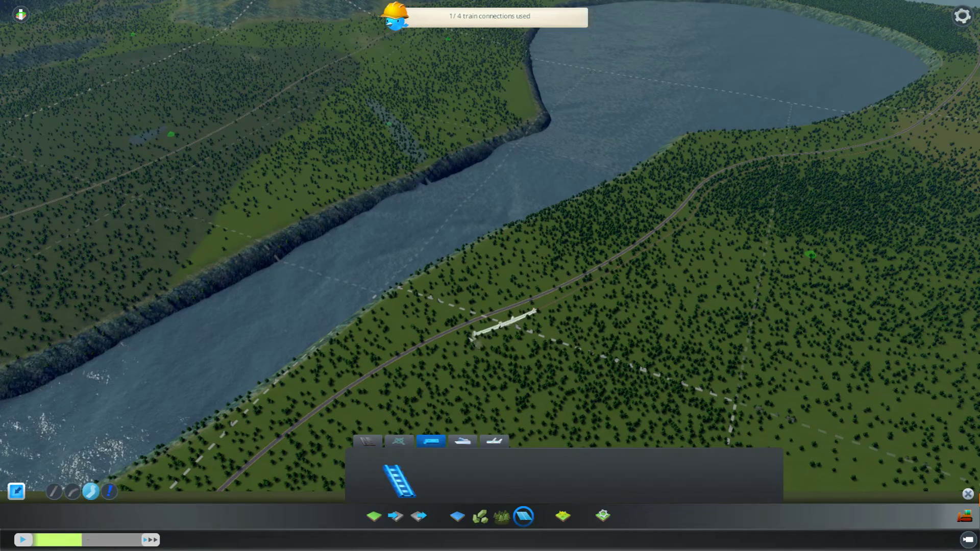
left_click(334, 412)
key("s")
key("a")
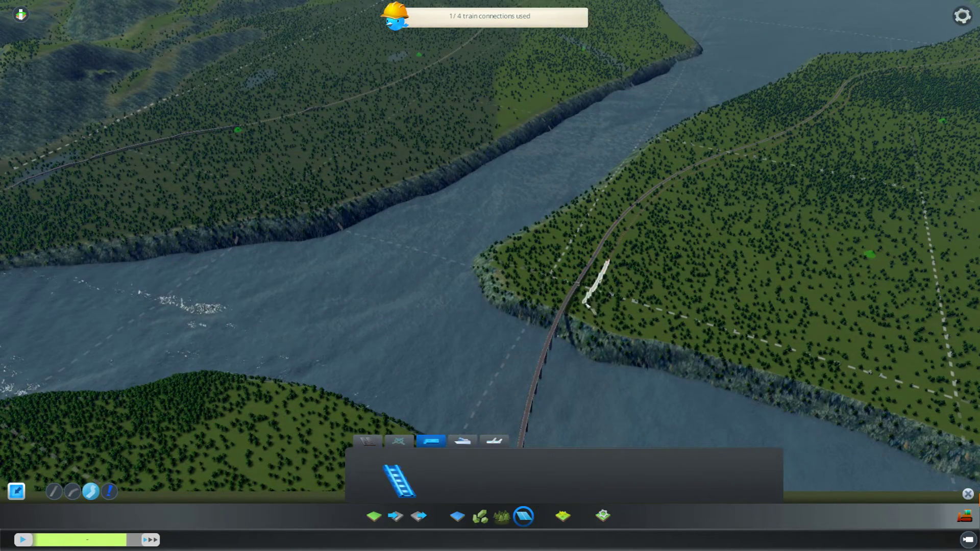
- Bridge the train track across the river beside the highway bridge and continue it a short way onto the opposite bank
scroll(587, 315, "up", 3)
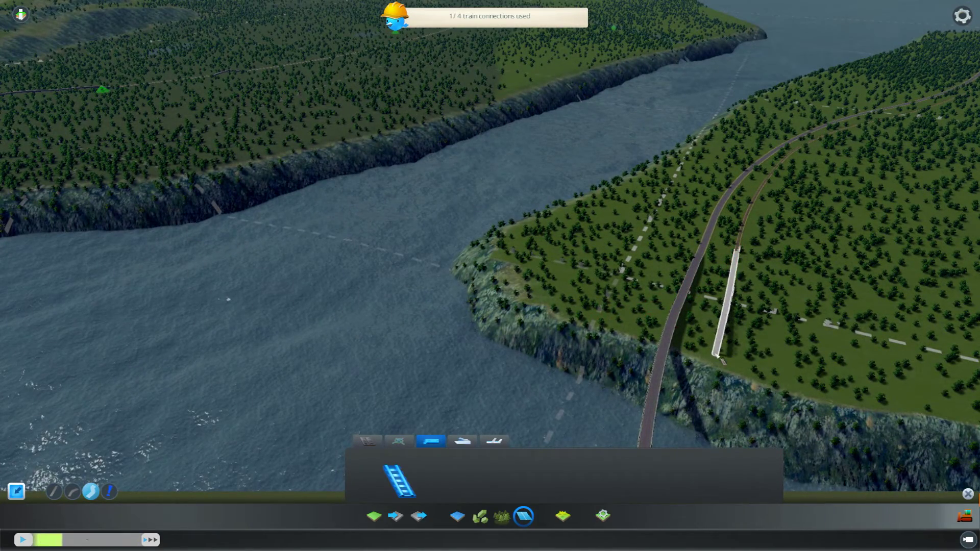
key("s")
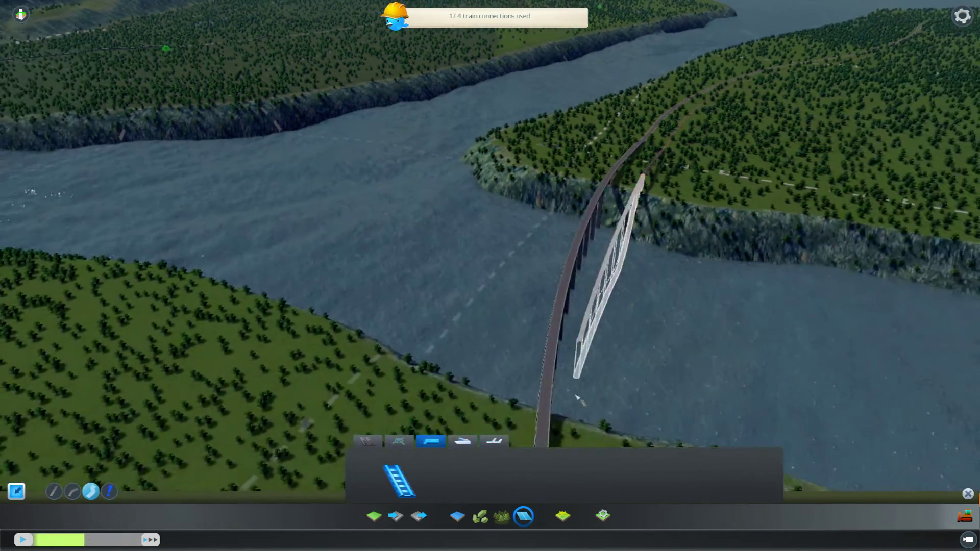
key("s")
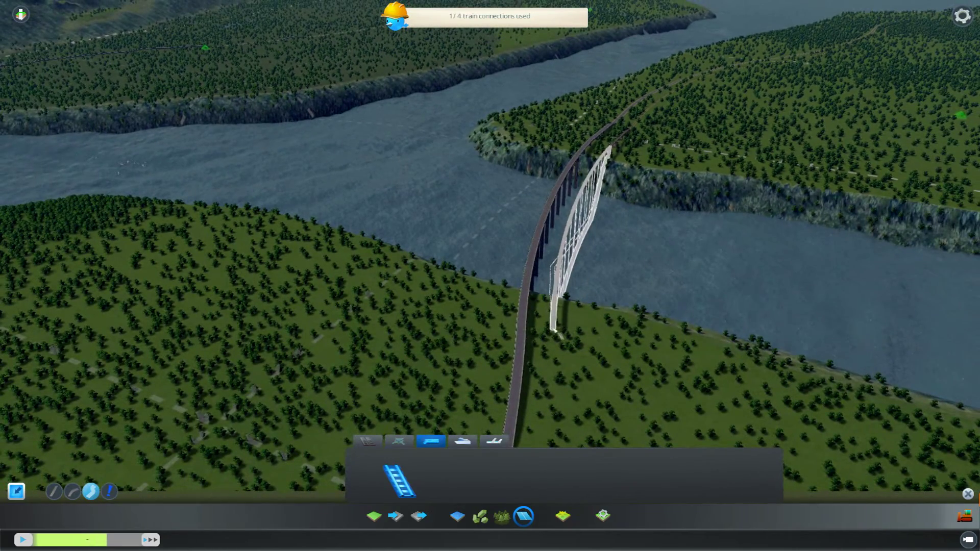
left_click(553, 305)
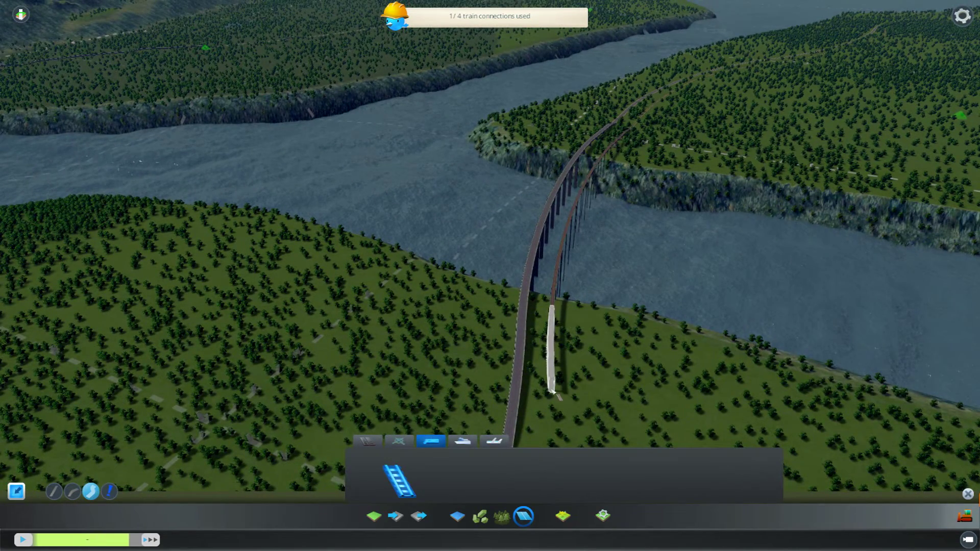
left_click(552, 391)
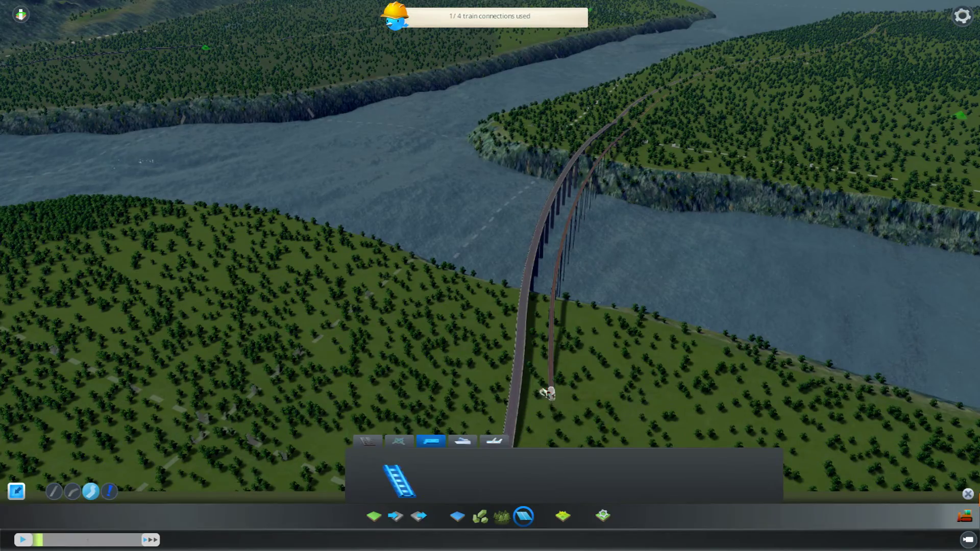
- Curve the train track beyond the bridge along the inner side of the highway bend and into the forested area
key("s")
left_click(502, 368)
key("s")
key("d")
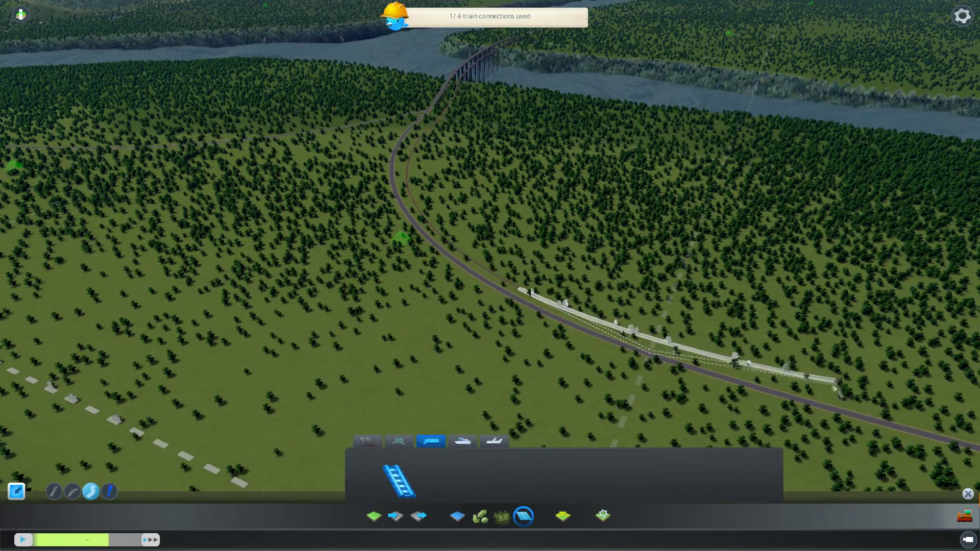
left_click(831, 397)
key("d")
key("s")
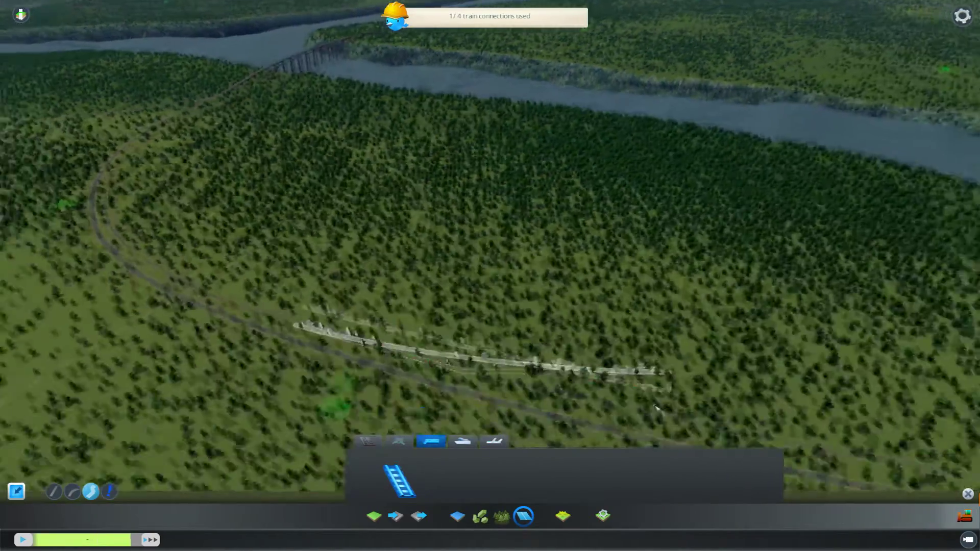
- Carry the train track on beside the highway across the sparsely wooded land toward the next highway bridge over the river
left_click(633, 325)
key("d")
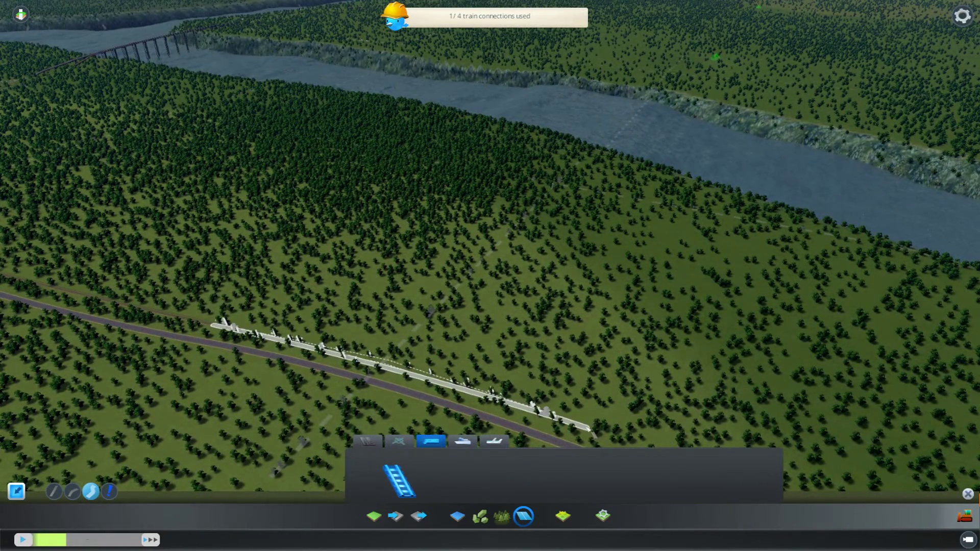
left_click(590, 429)
key("d")
key("s")
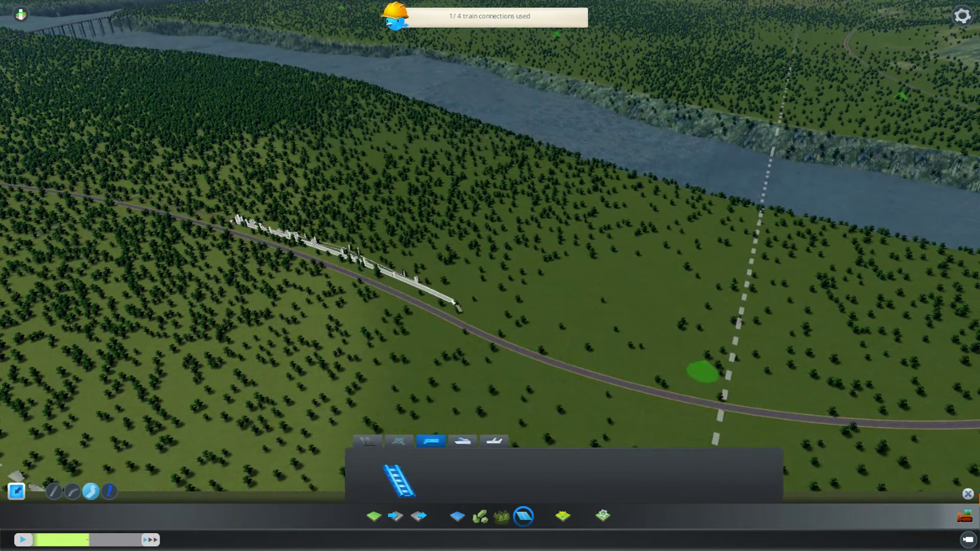
left_click(452, 304)
left_click(787, 396)
key("d")
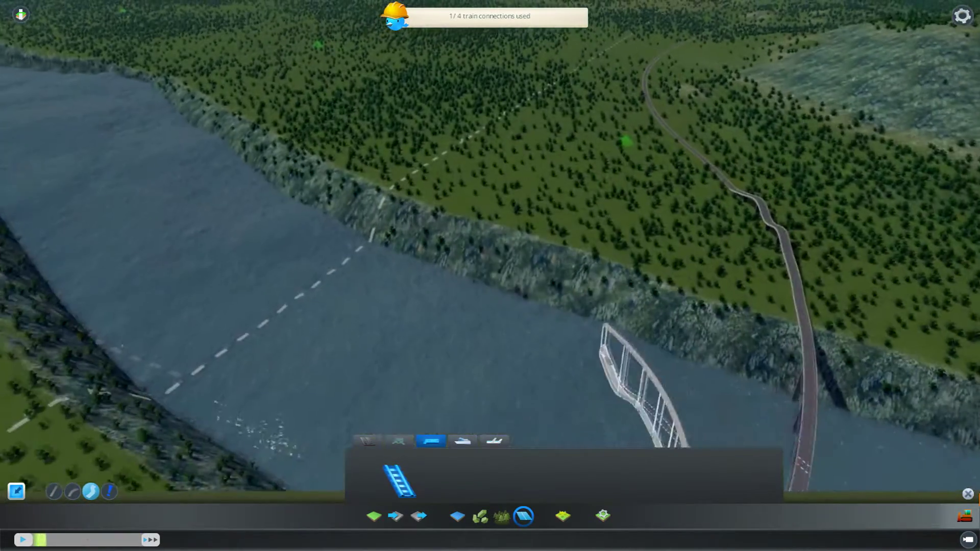
- Switch to ship connections and examine the ship routes along the river and out to the sea
left_click(462, 441)
key("s")
key("a")
key("q")
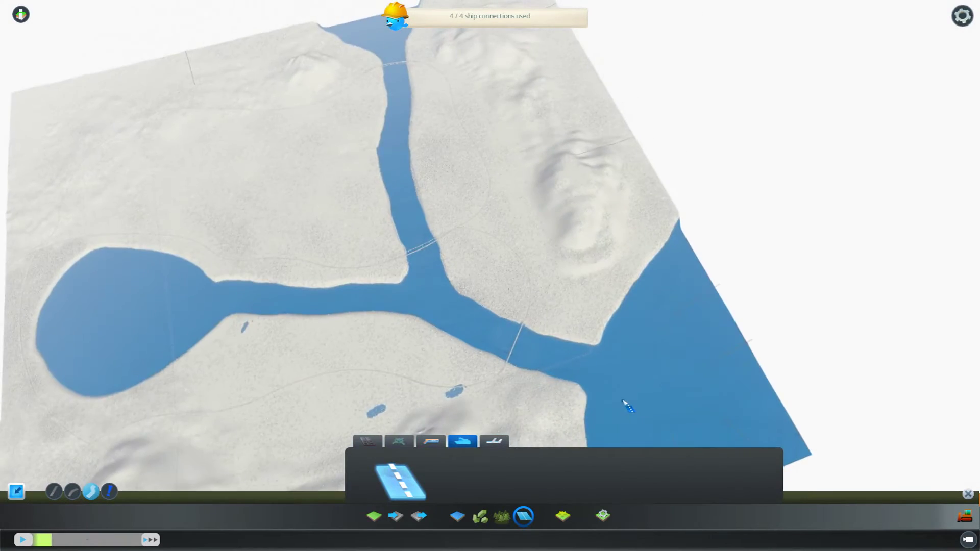
- Check the plane and ship connections, switch to train connections, and start a second train track at the map edge beside the highway
left_click(495, 442)
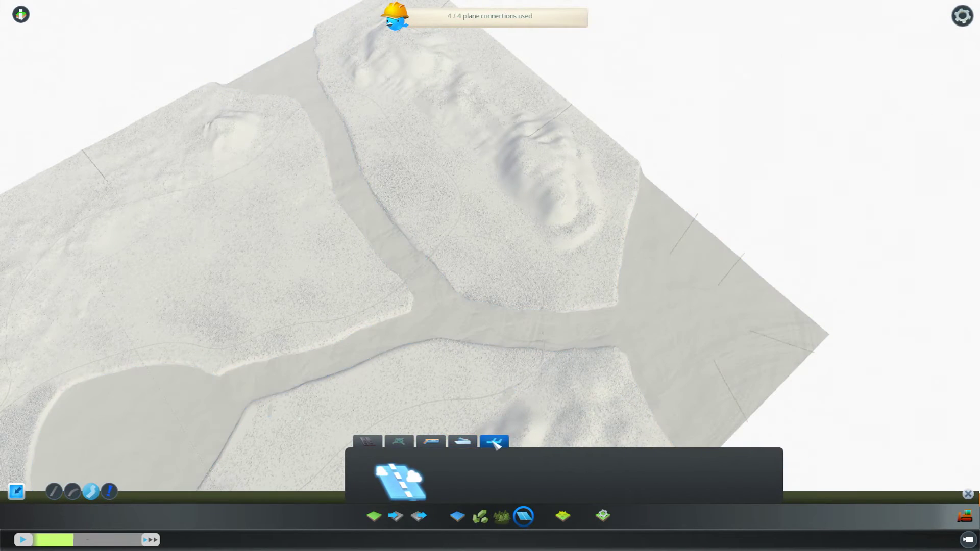
left_click(462, 441)
left_click(431, 441)
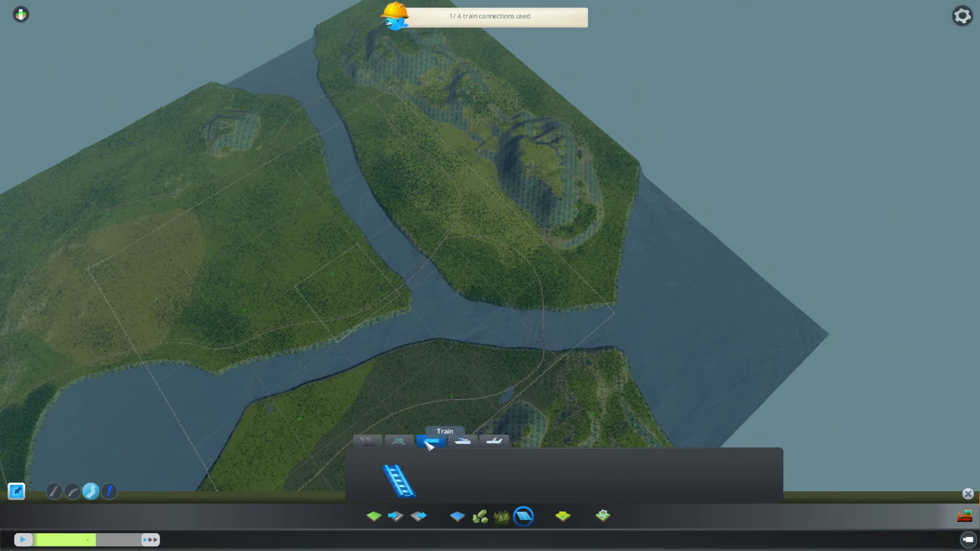
key("a")
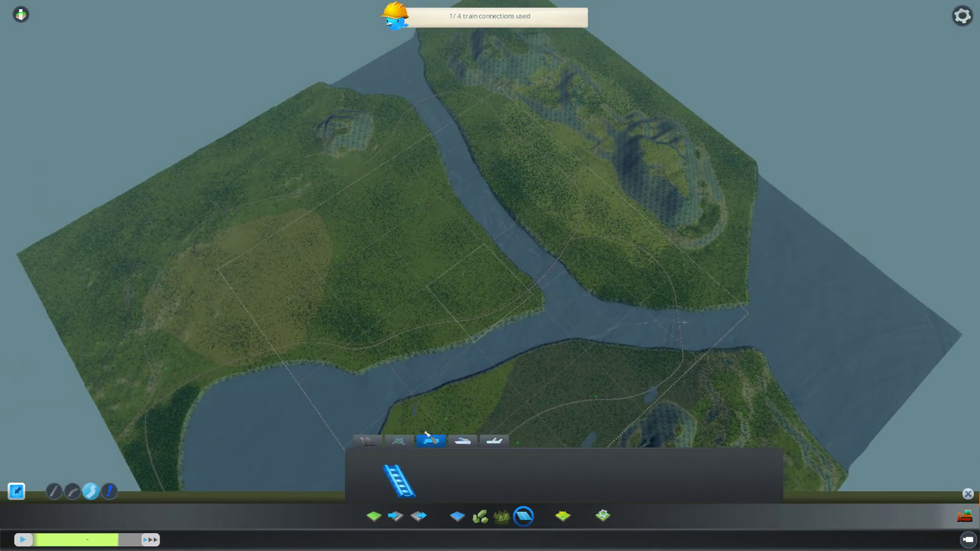
key("e")
key("d")
scroll(503, 393, "up", 8)
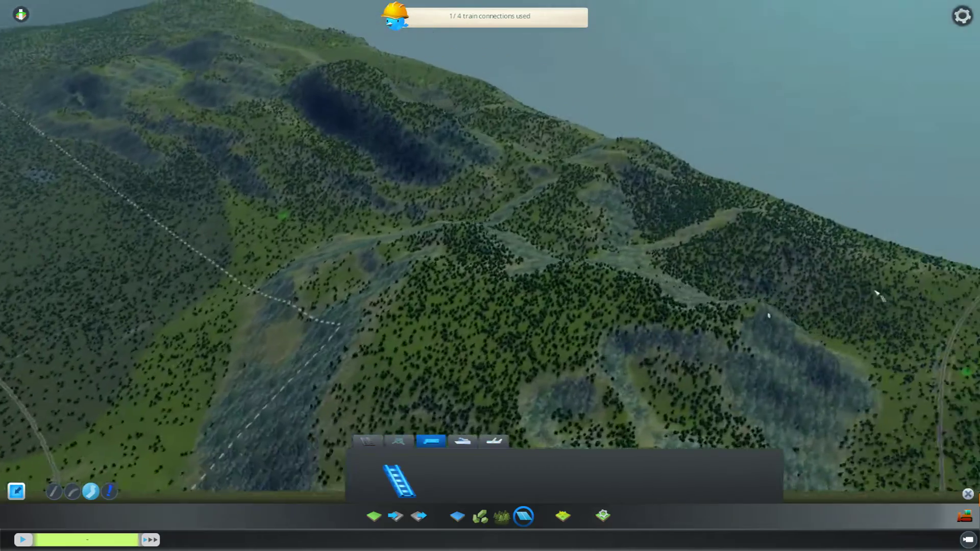
key("d")
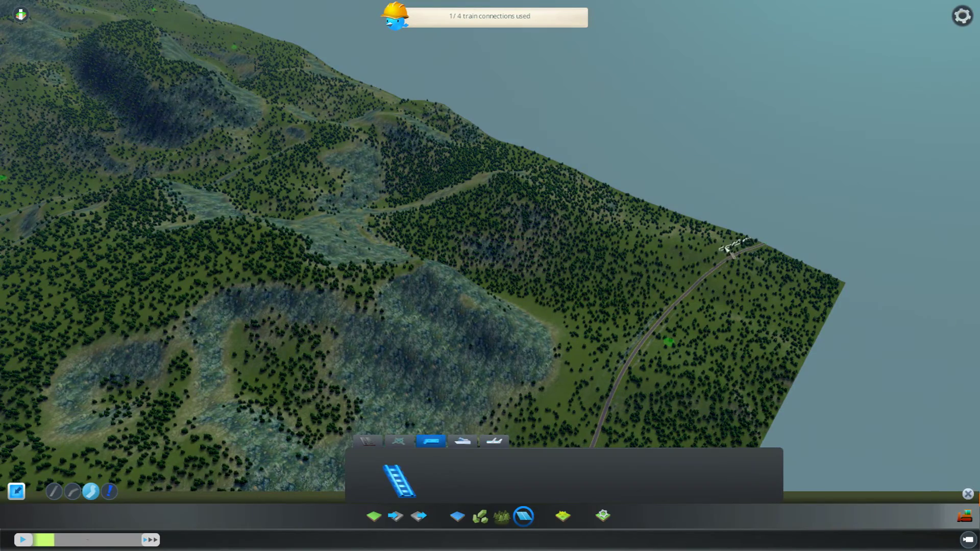
left_click(586, 395)
scroll(591, 388, "down", 3)
key("a")
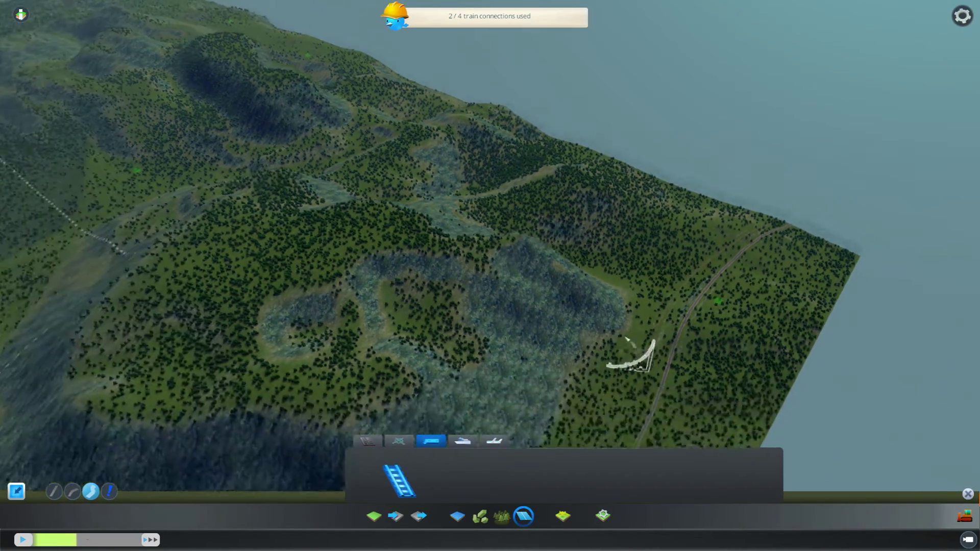
- Curve the new train track around the foot of the rocky hill along the inner side of the highway, past the highway junction
key("s")
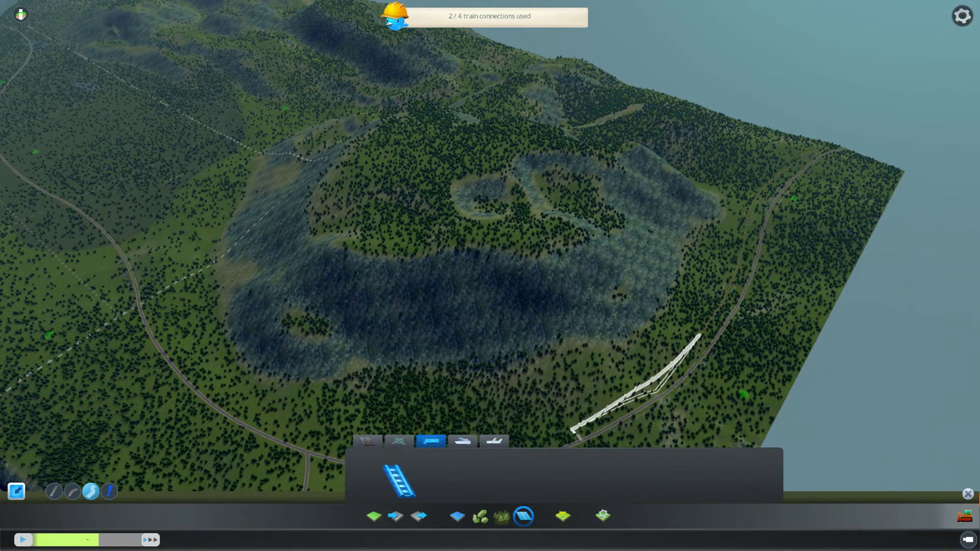
left_click(571, 429)
key("a")
key("s")
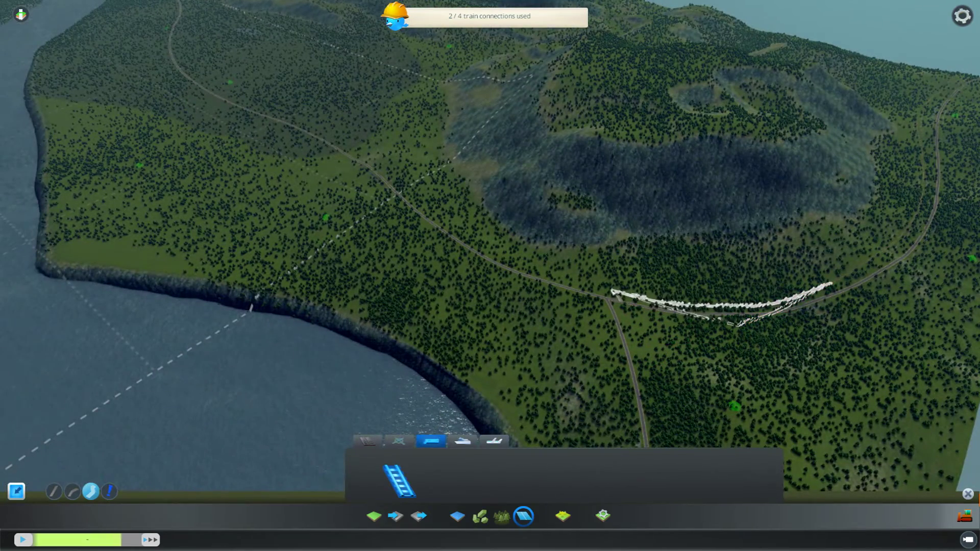
left_click(446, 218)
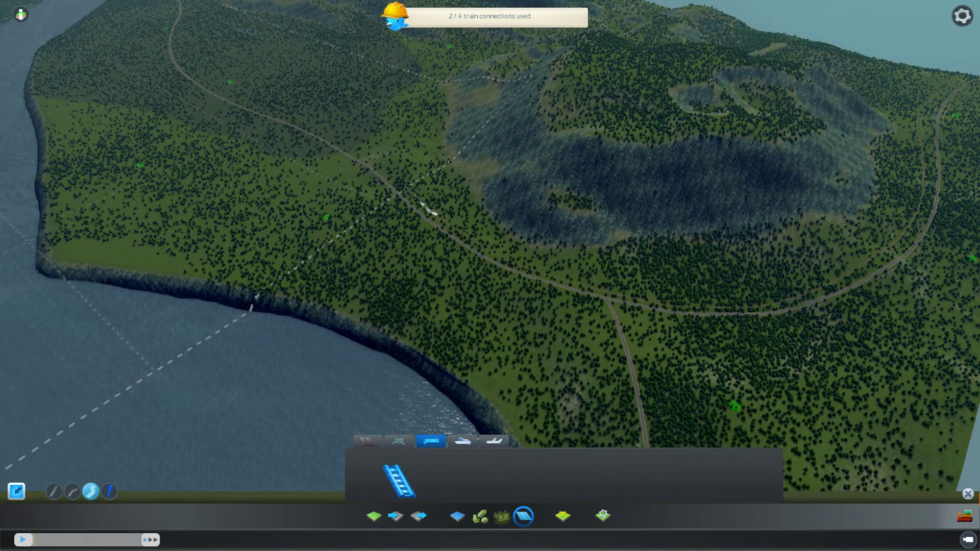
- Carry the train track on beside the highway through the dark forested area to the river bank at the highway bridge
key("w")
key("a")
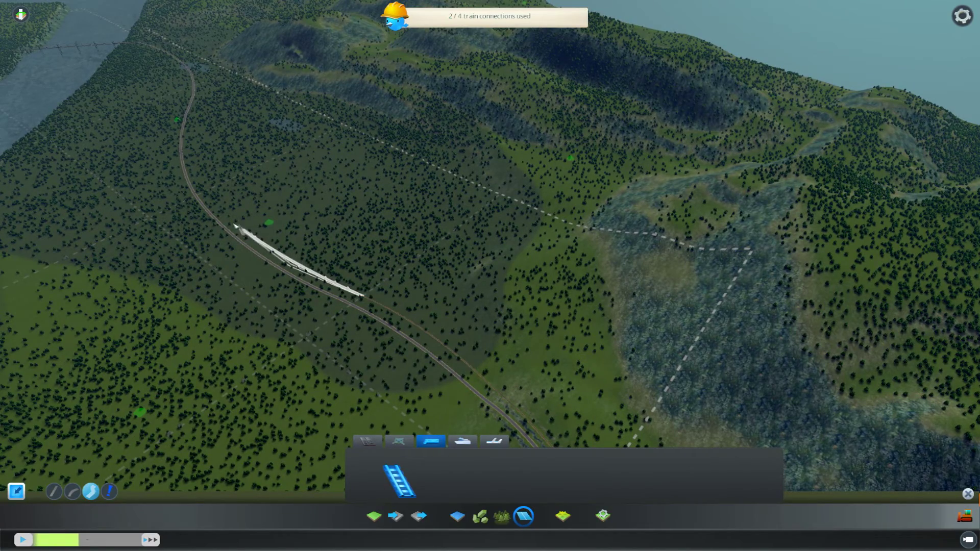
key("w")
key("a")
key("s")
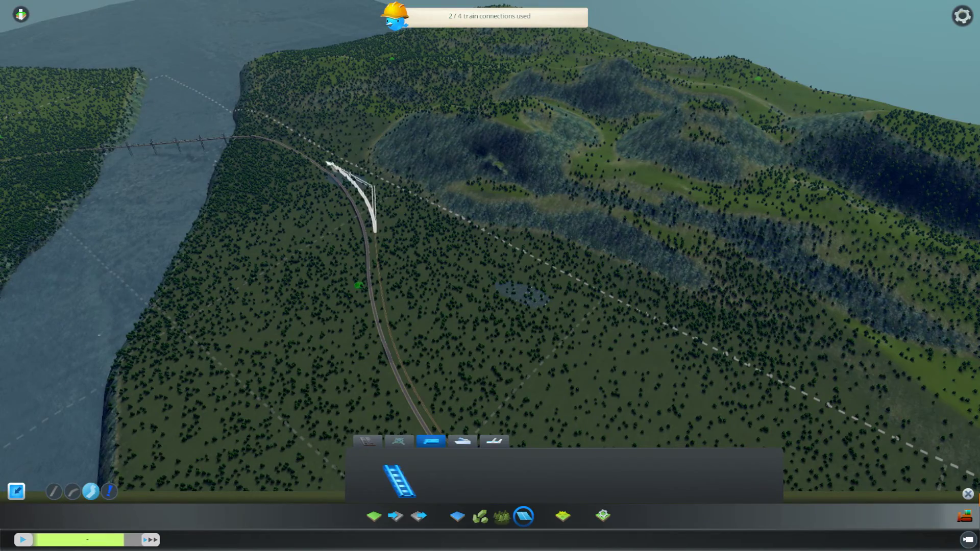
key("w")
key("a")
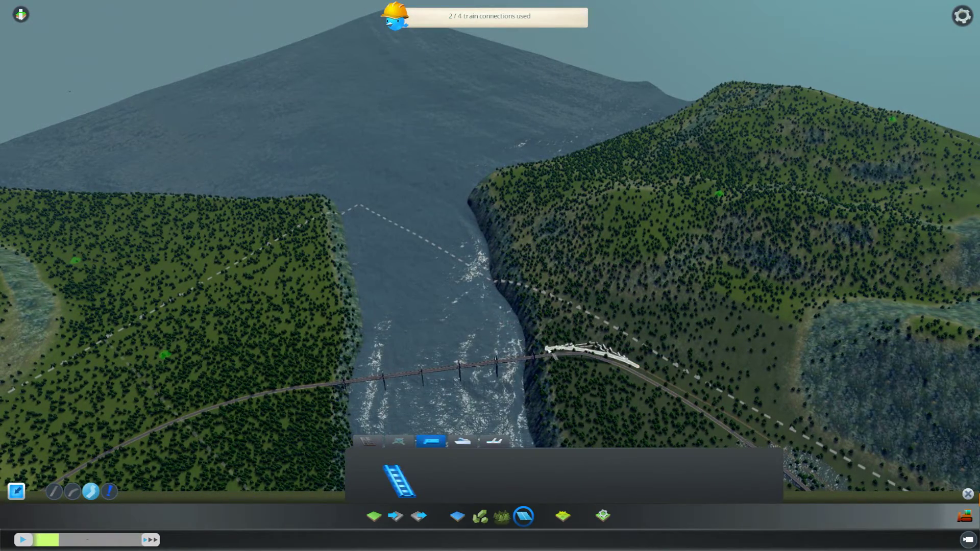
- Bridge the train track across the river and curve it outside the highway bend on the opposite bank toward the highway junction
left_click(312, 375)
key("a")
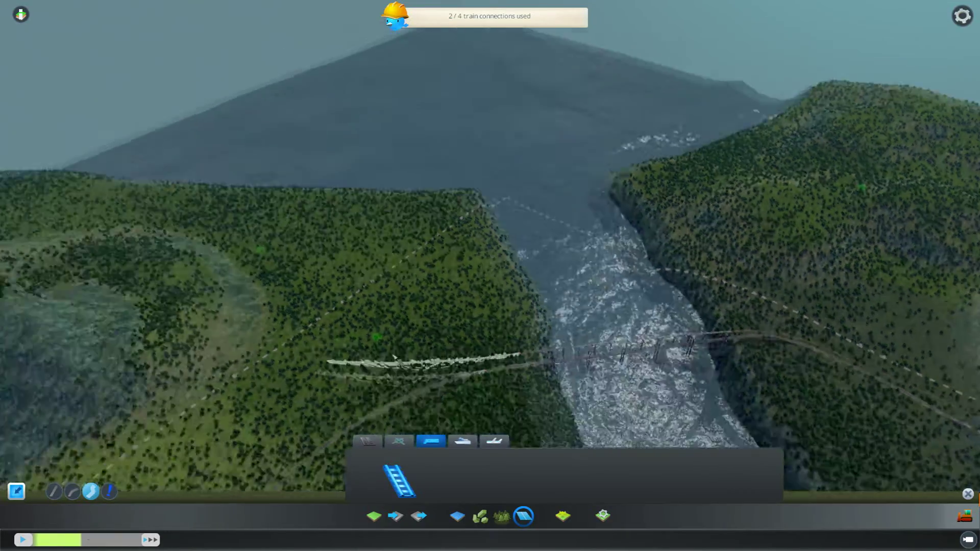
key("s")
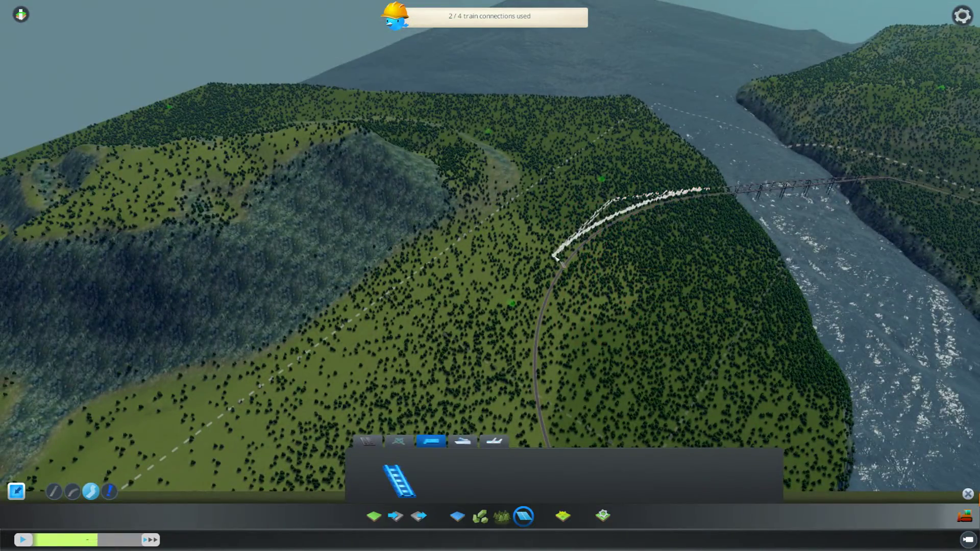
left_click(554, 257)
key("s")
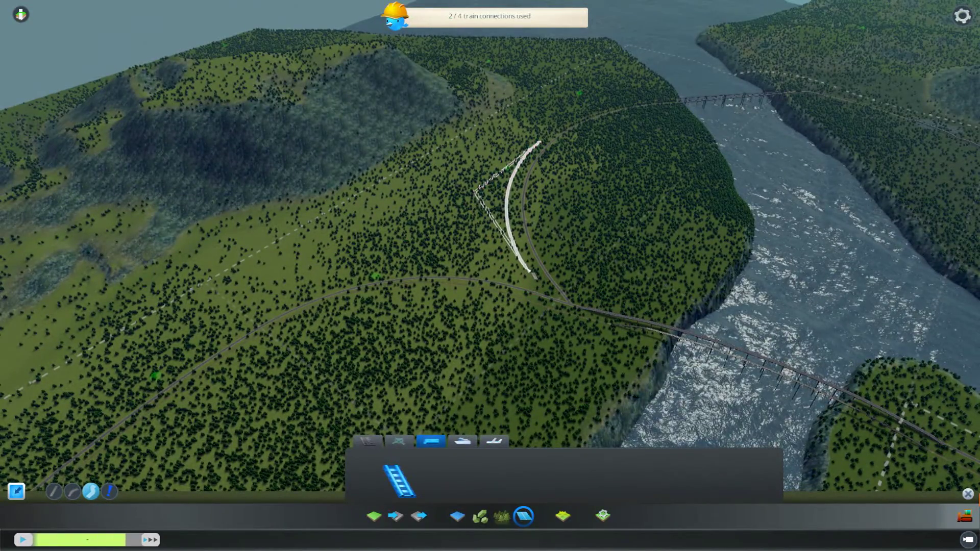
left_click(527, 269)
- Raise the train track in a curve over the highway and the existing rails, and bring it down to merge with the existing track
scroll(553, 313, "up", 5)
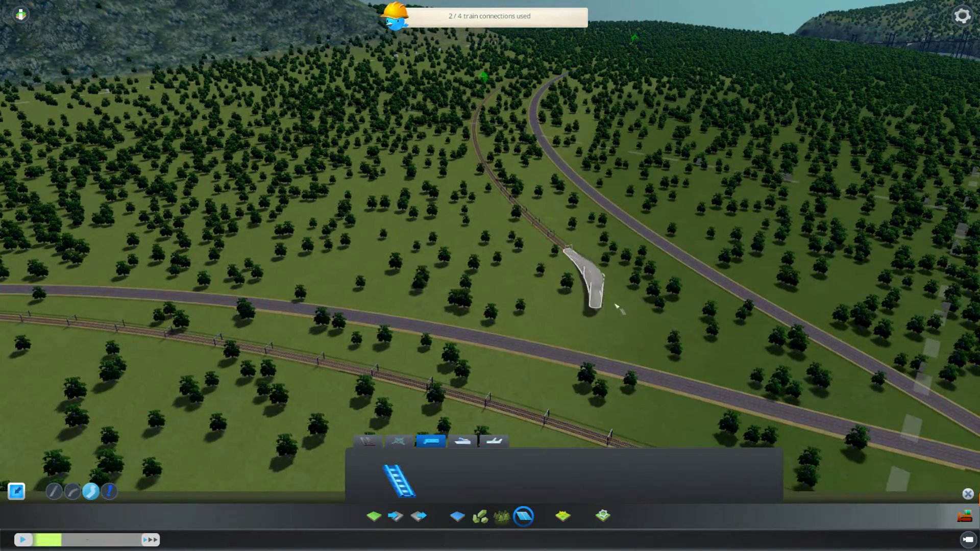
scroll(602, 306, "down", 5)
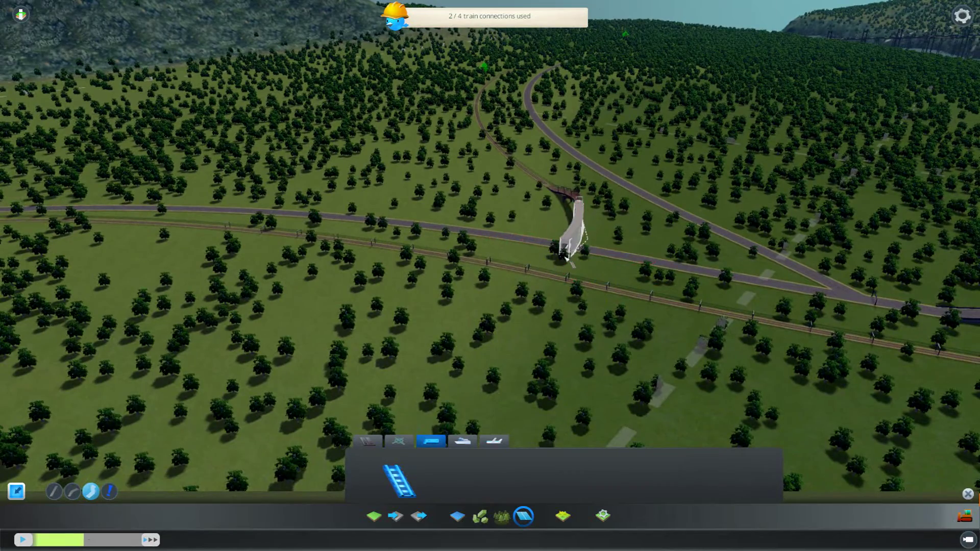
left_click(459, 273)
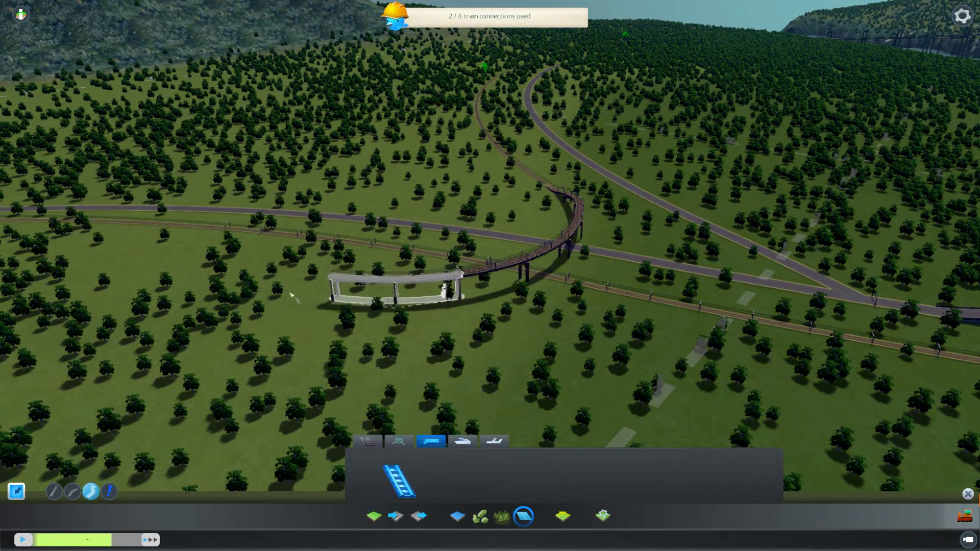
left_click(235, 270)
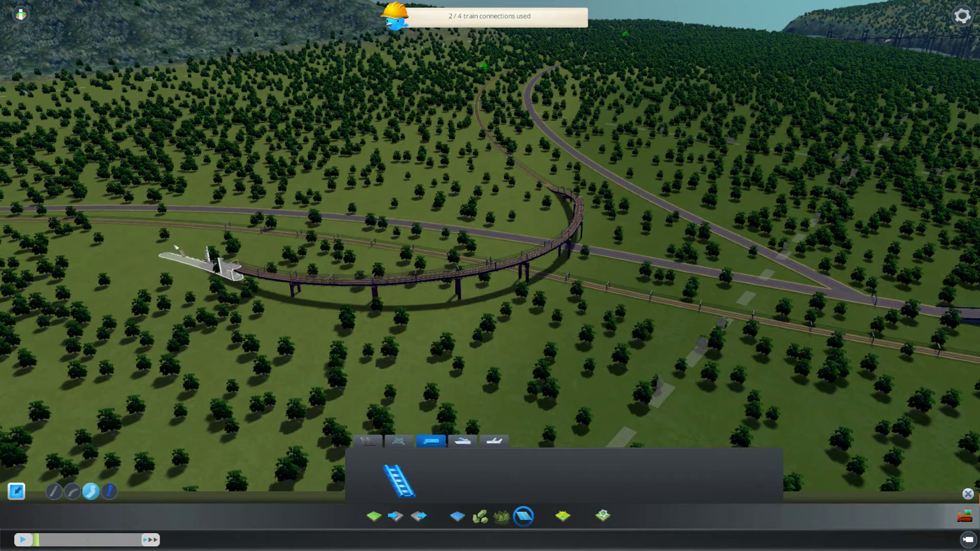
key("a")
key("w")
key("s")
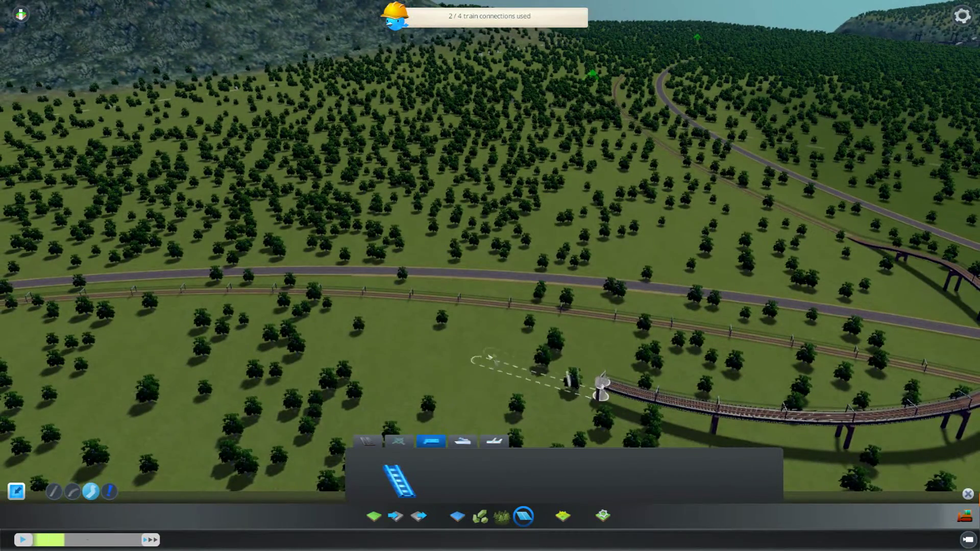
left_click(443, 325)
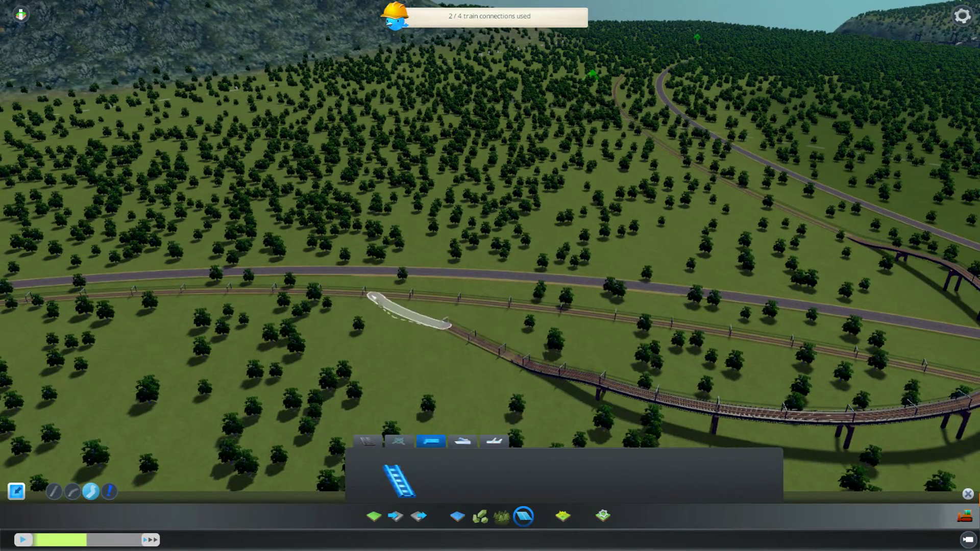
- Build a second elevated branch from the start of the curve over the highway to join the existing track toward the river bridge
scroll(469, 338, "down", 10)
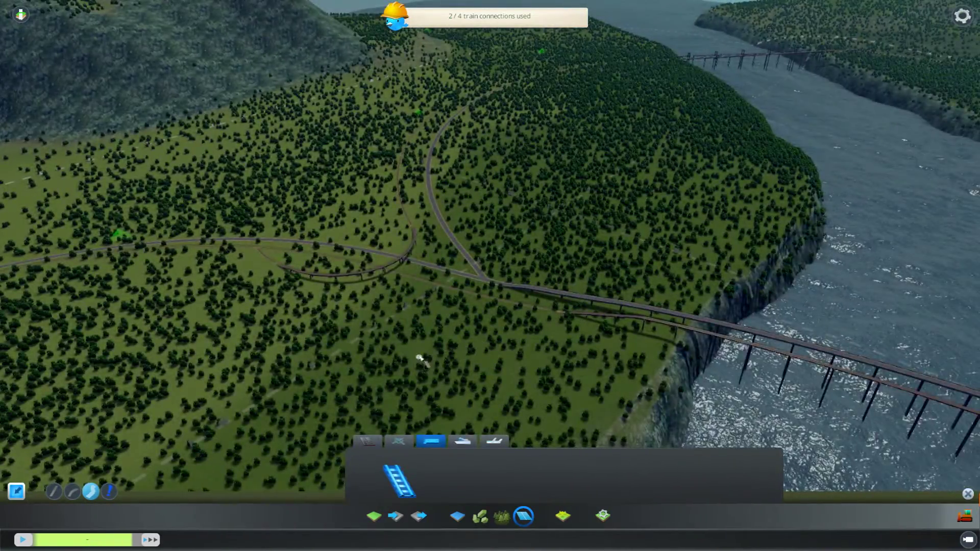
scroll(423, 350, "up", 8)
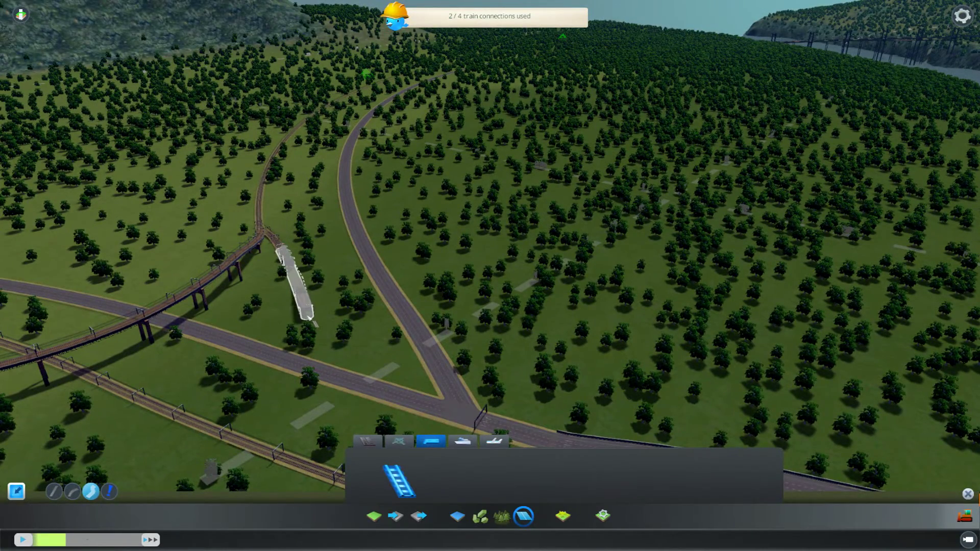
mouse_move(375, 548)
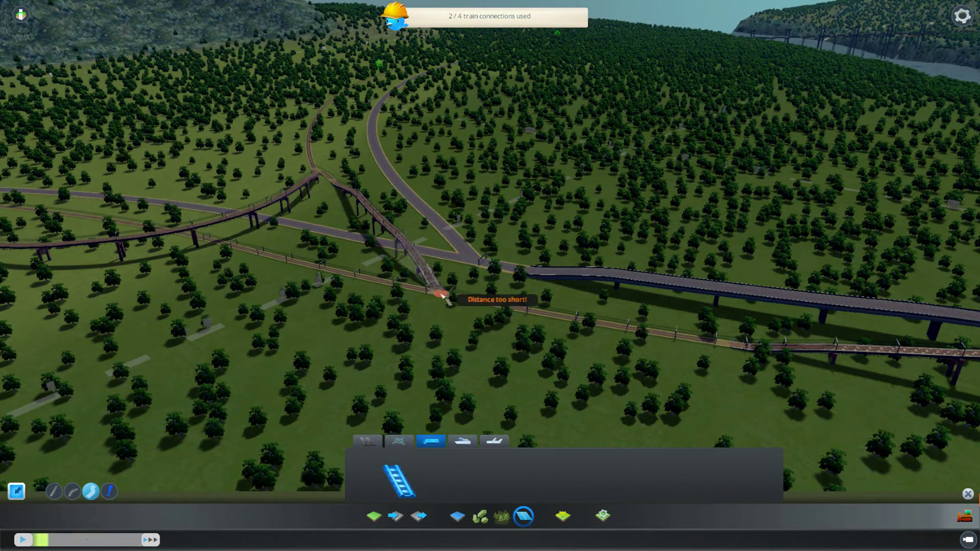
- Examine the whole map from above, following the train and highway routes around the rivers and the lake
scroll(492, 278, "down", 5)
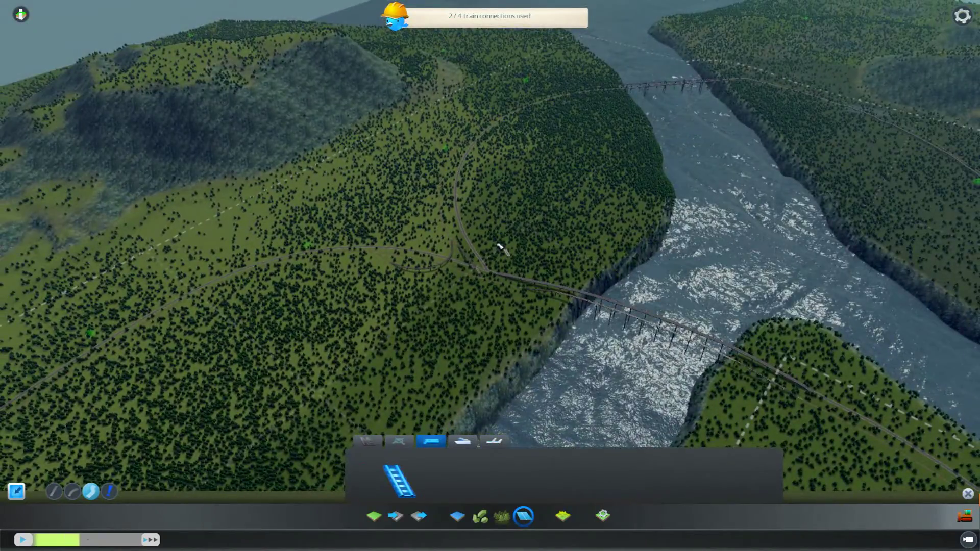
scroll(500, 248, "down", 5)
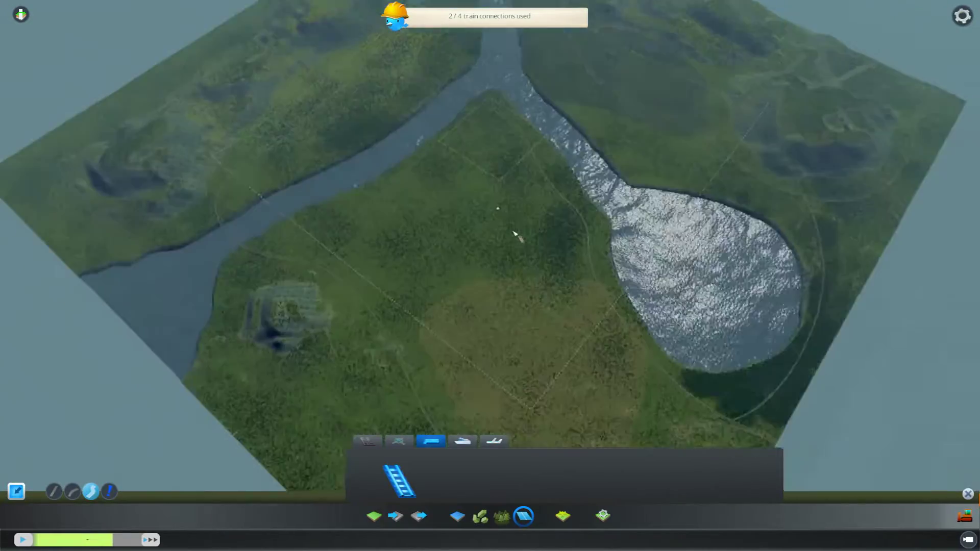
scroll(511, 233, "down", 2)
key("q")
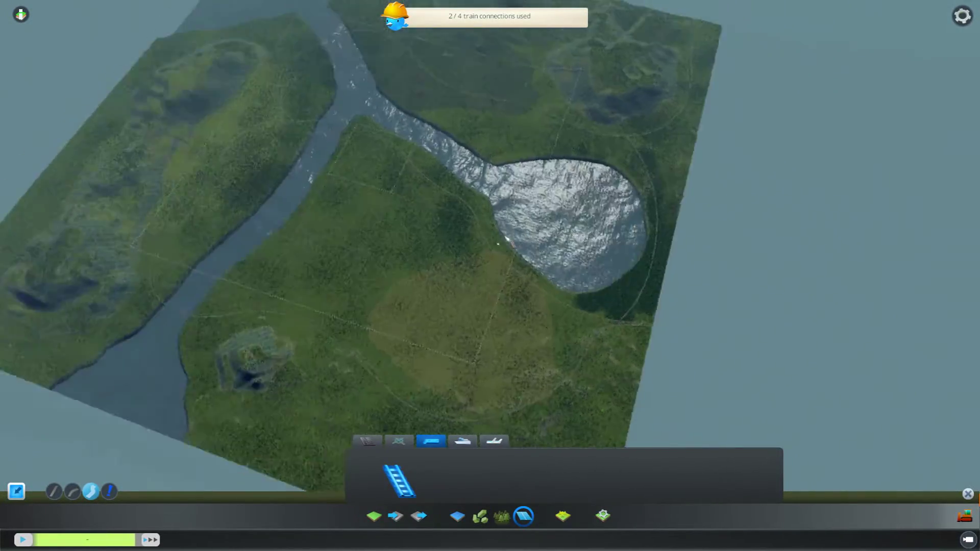
key("a")
key("s")
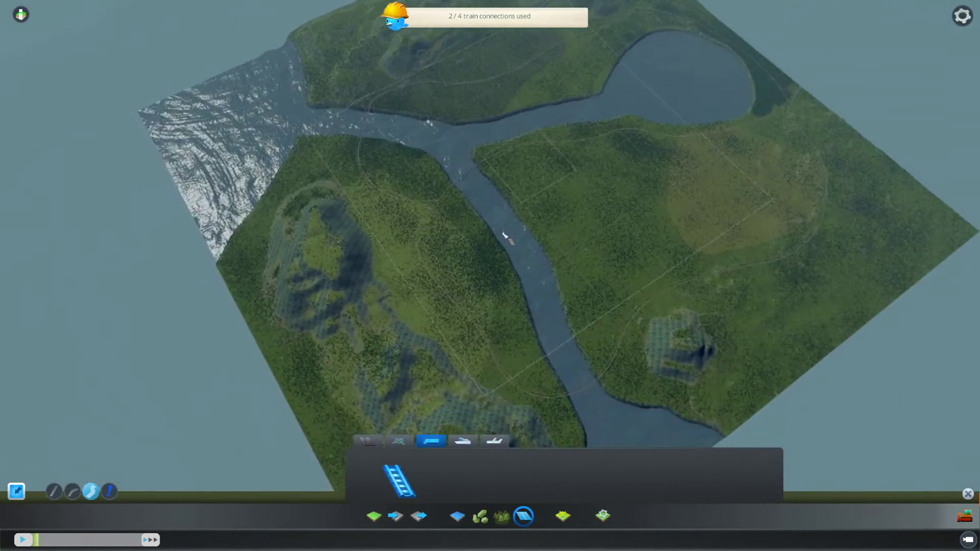
key("w")
key("d")
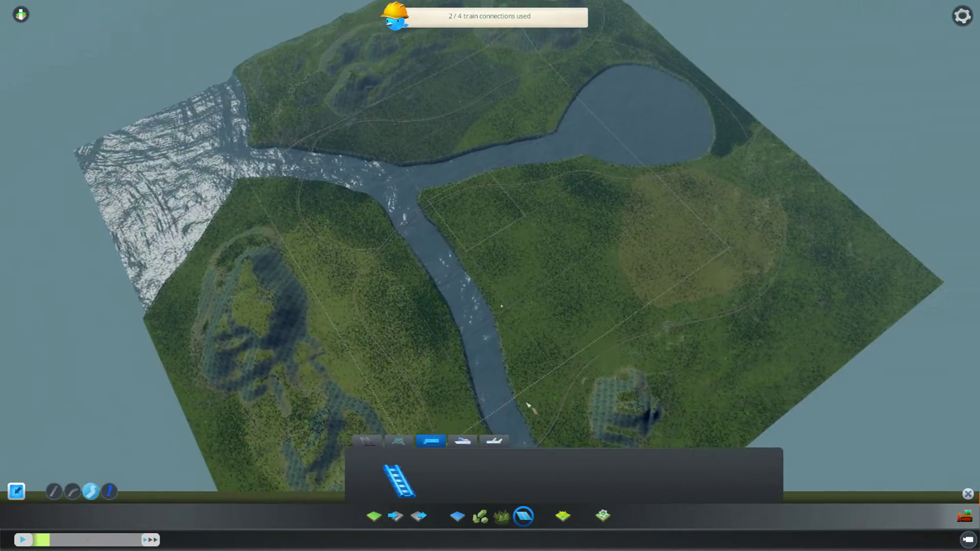
- Switch to the props and place a billboard between the highway and the train track near the map edge
left_click(562, 516)
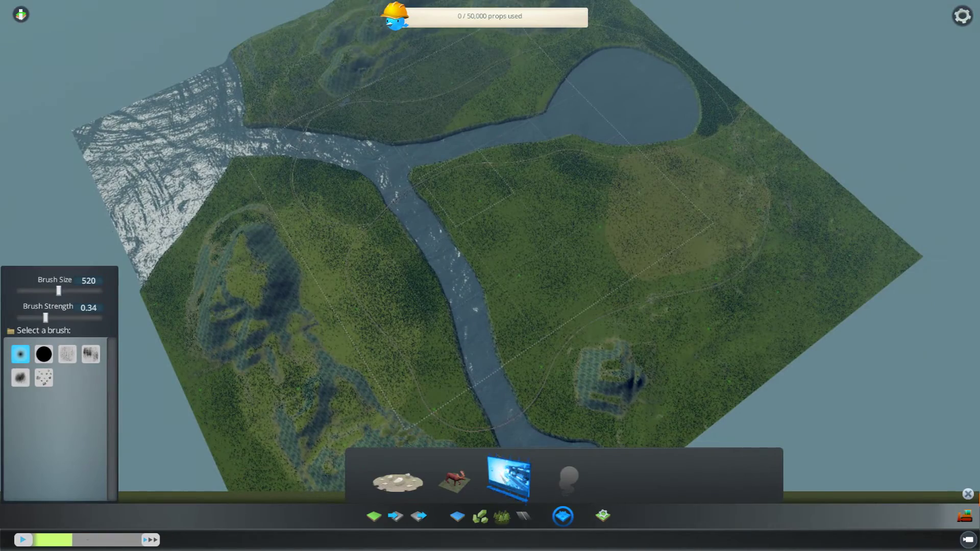
key("a")
key("d")
scroll(588, 256, "up", 5)
key("w")
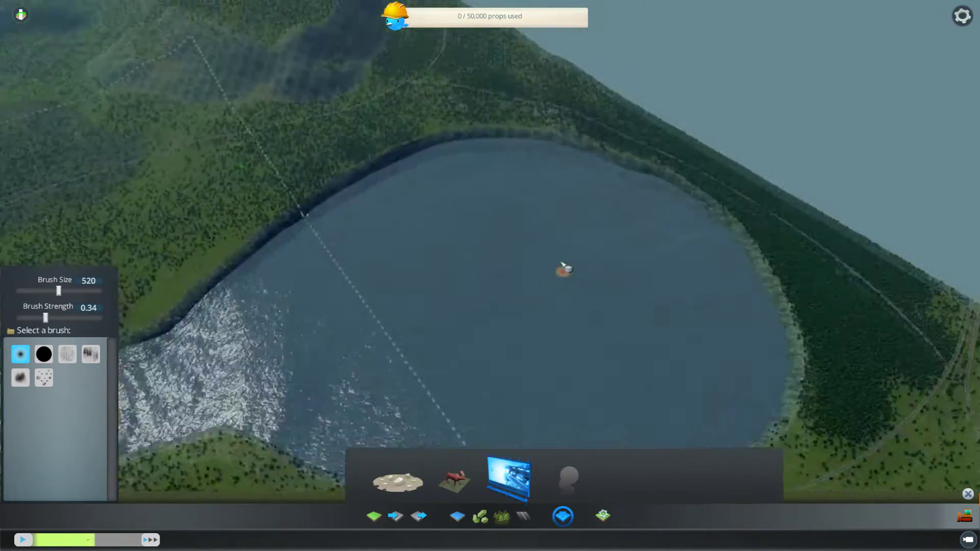
key("s")
key("d")
key("q")
scroll(546, 267, "up", 4)
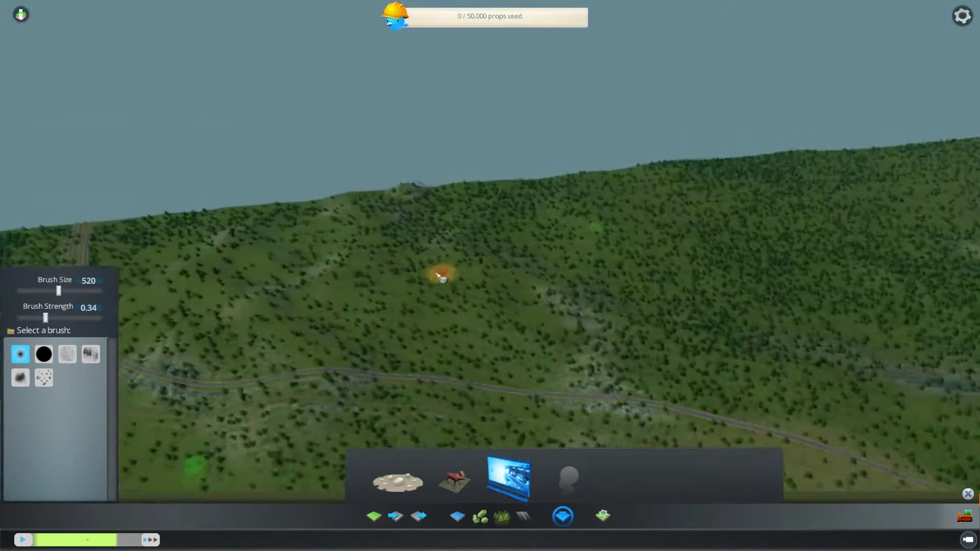
scroll(440, 276, "up", 5)
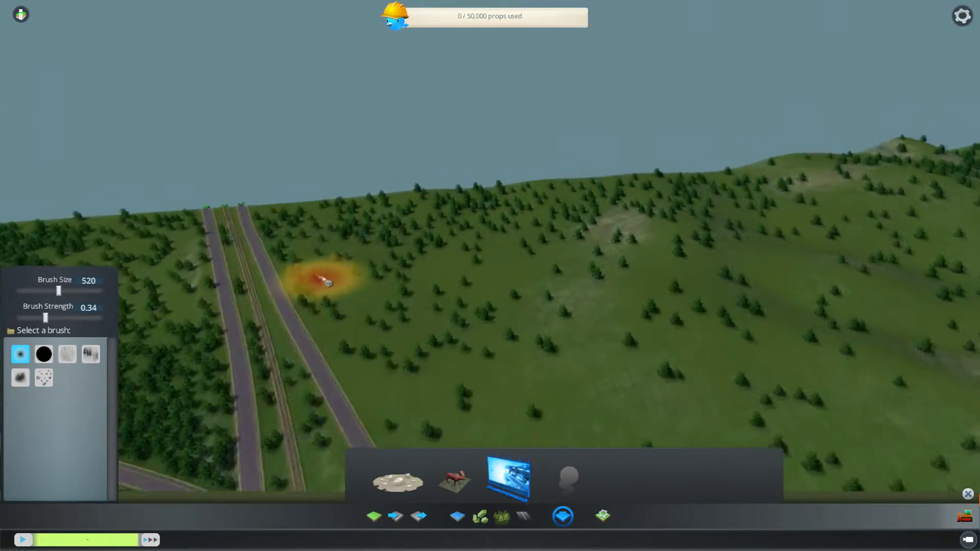
key("a")
scroll(335, 306, "down", 2)
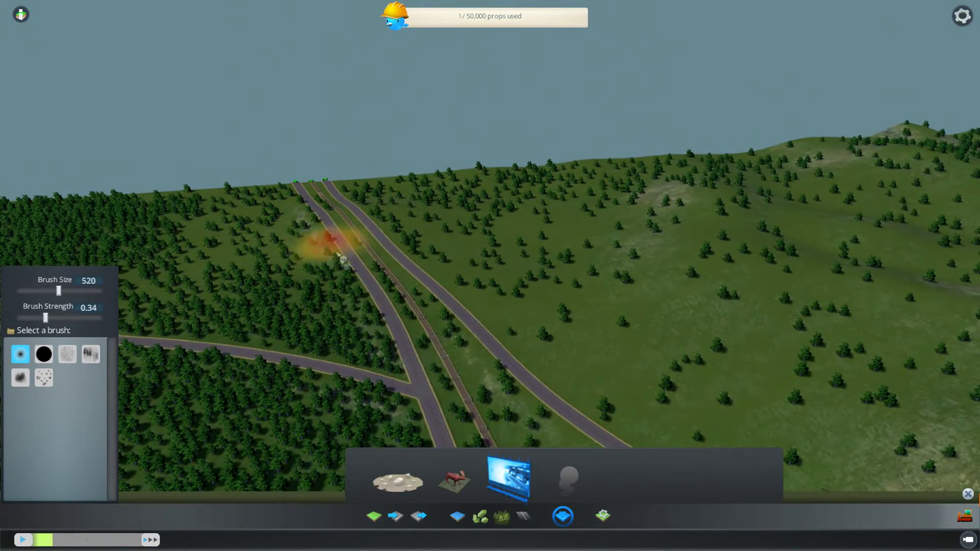
scroll(431, 314, "up", 5)
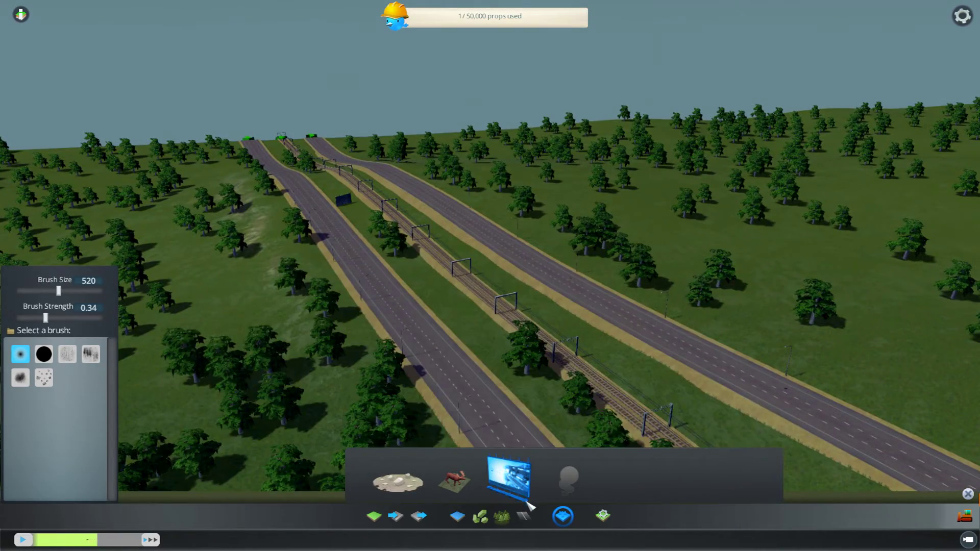
- Switch to the wildlife spawn point prop and place several beside the highway and in the adjoining forest
left_click(453, 480)
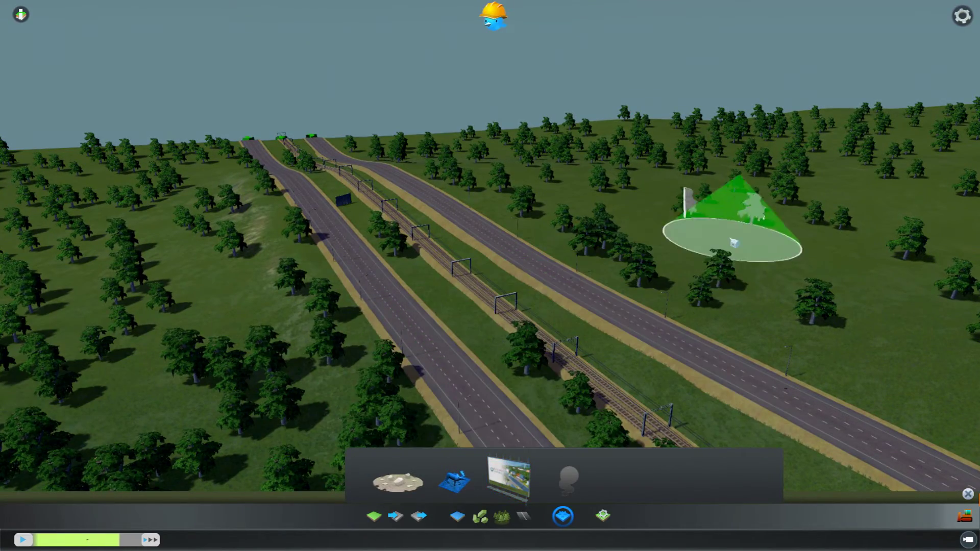
left_click(166, 261)
scroll(663, 196, "down", 5)
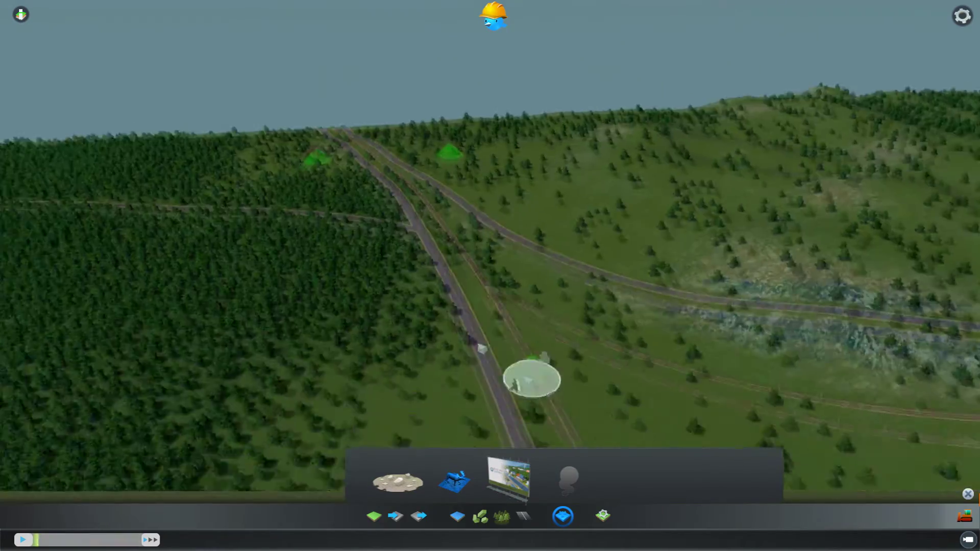
left_click(168, 247)
key("a")
scroll(446, 240, "down", 2)
left_click(472, 293)
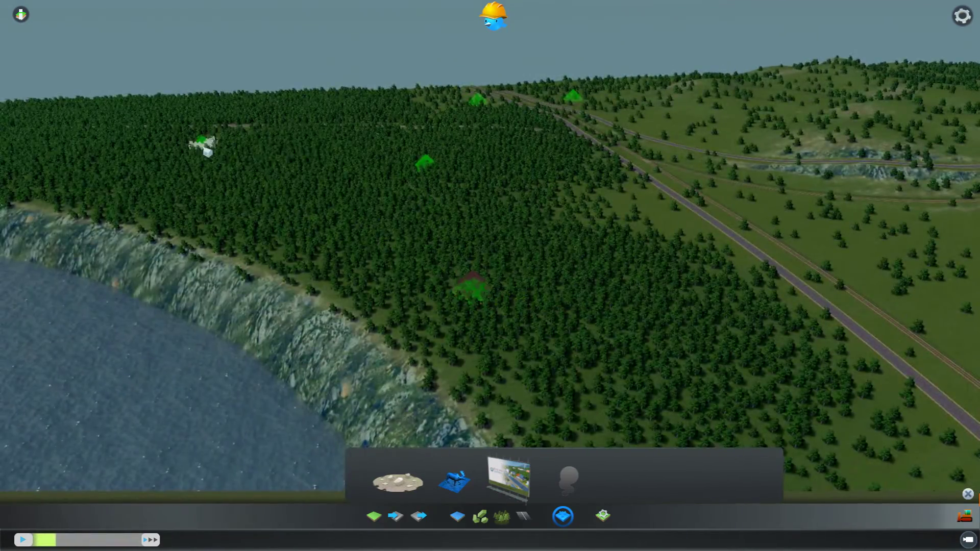
- Spread more wildlife spawn points through the dense forest along the lake shore and farther inland
left_click(207, 148)
key("a")
scroll(419, 255, "up", 2)
left_click(417, 275)
key("a")
left_click(272, 224)
left_click(61, 193)
left_click(364, 124)
key("a")
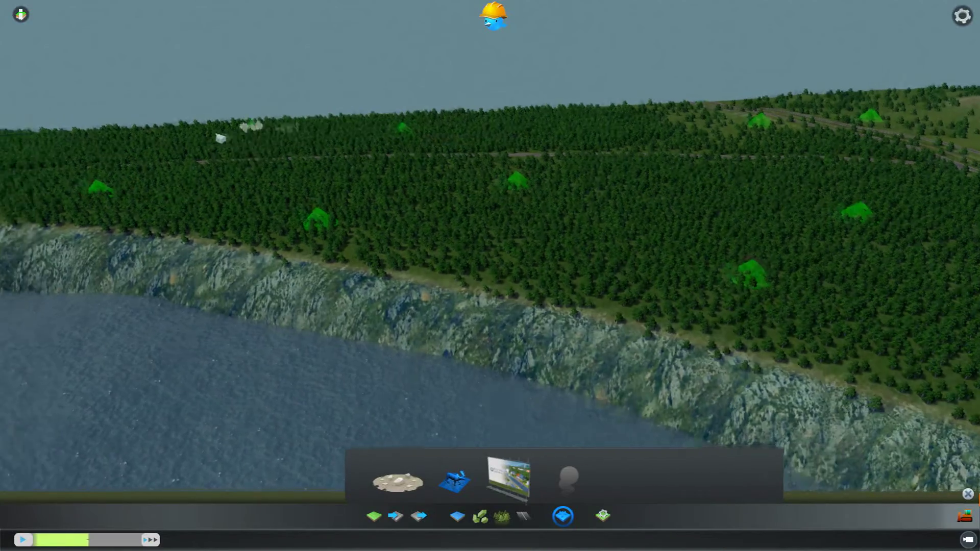
left_click(89, 126)
left_click(67, 171)
- Scatter further wildlife spawn points over the remaining land around the lake and rivers
scroll(589, 209, "down", 5)
key("d")
scroll(498, 286, "down", 6)
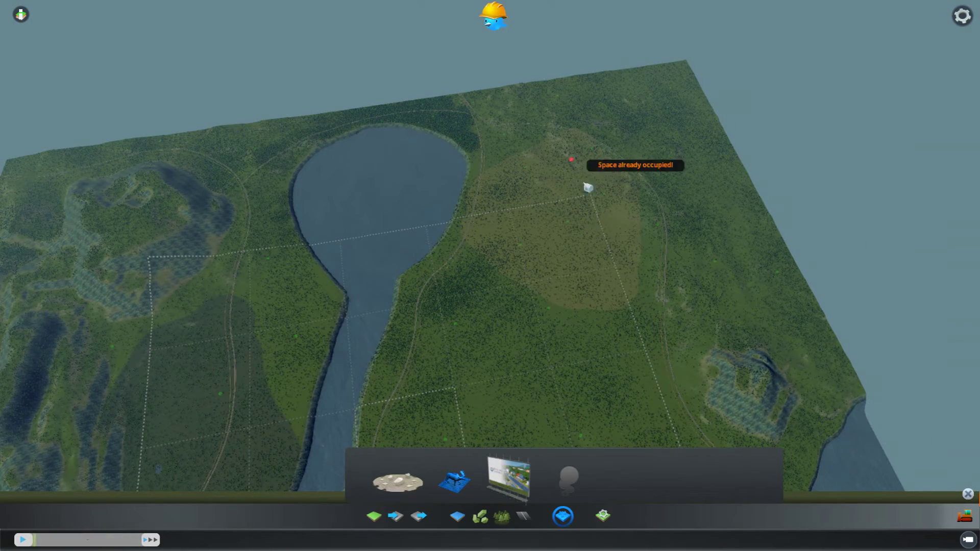
key("s")
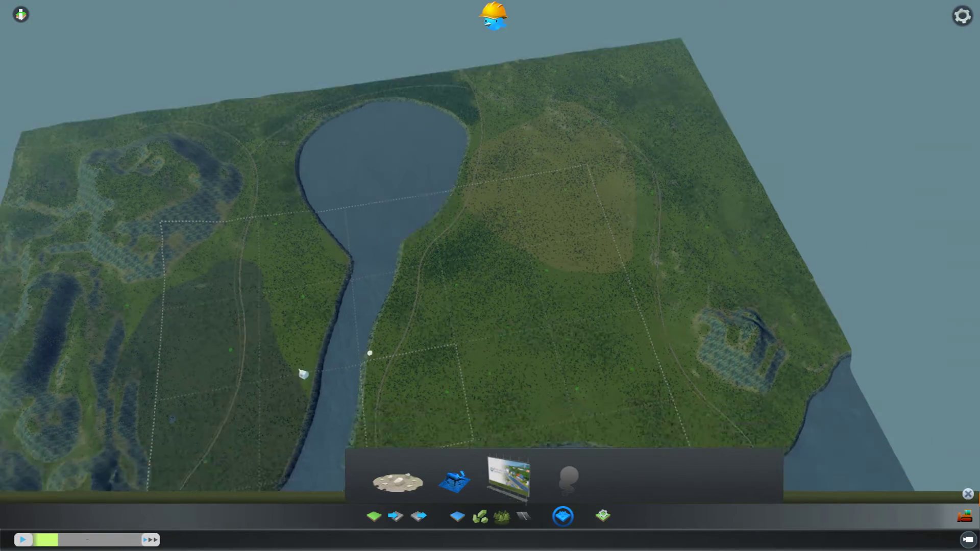
key("s")
key("a")
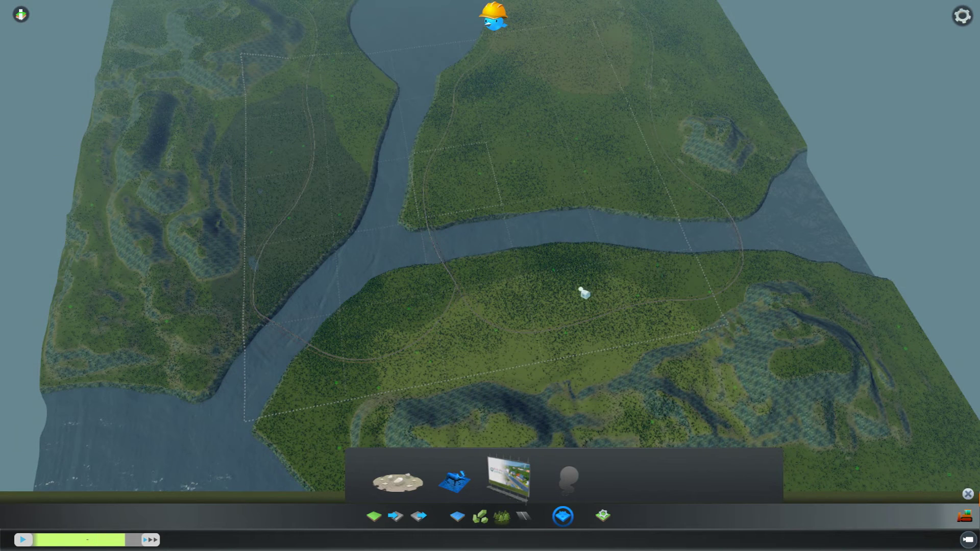
- Switch to the map snapshot tool with the river junction in view and open the map saving option
left_click(602, 515)
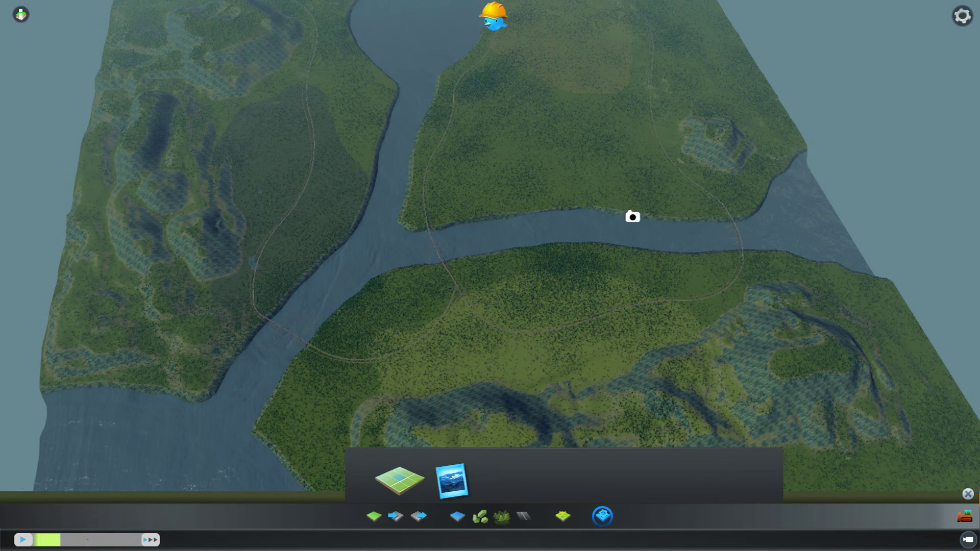
key("Escape")
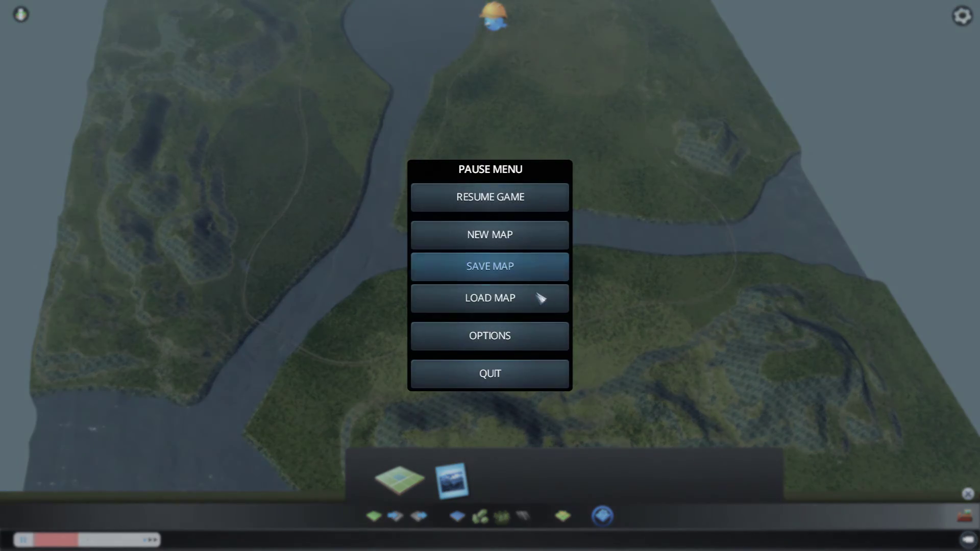
left_click(517, 275)
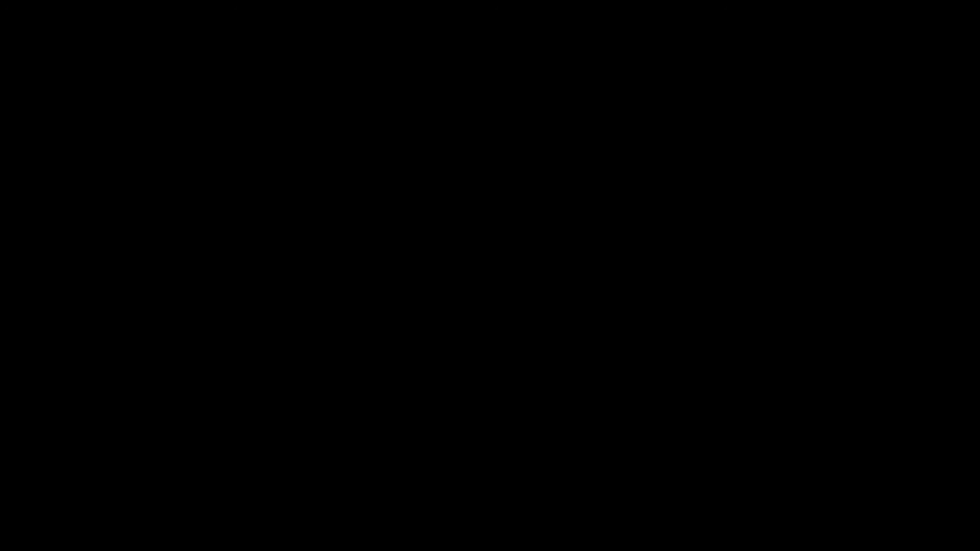